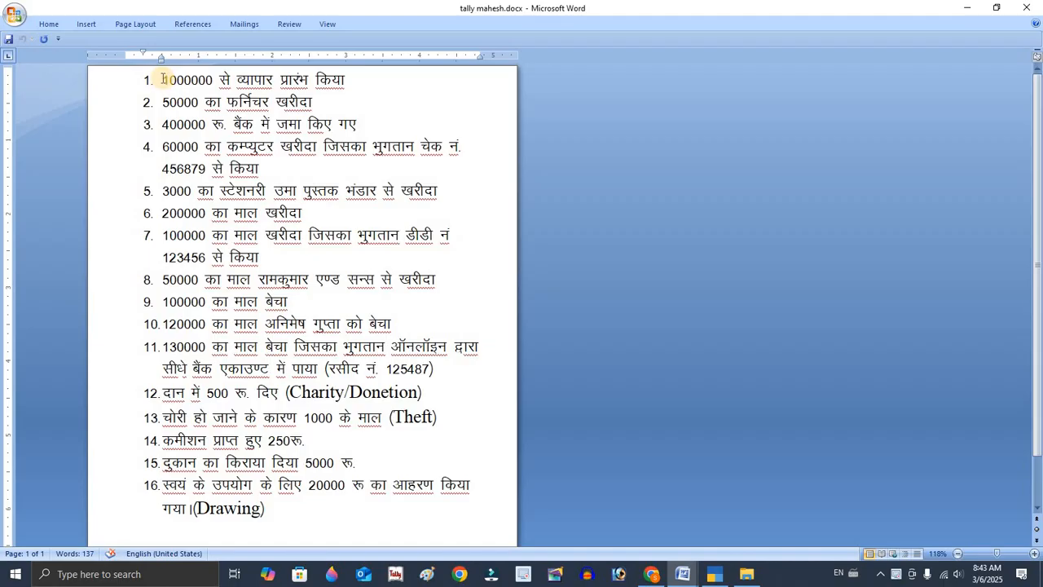
Highlight the first transaction line in the Word document and switch back to TallyPrime.
{"action": "left_click_drag", "start_coordinate": [164, 79], "coordinate": [364, 82]}
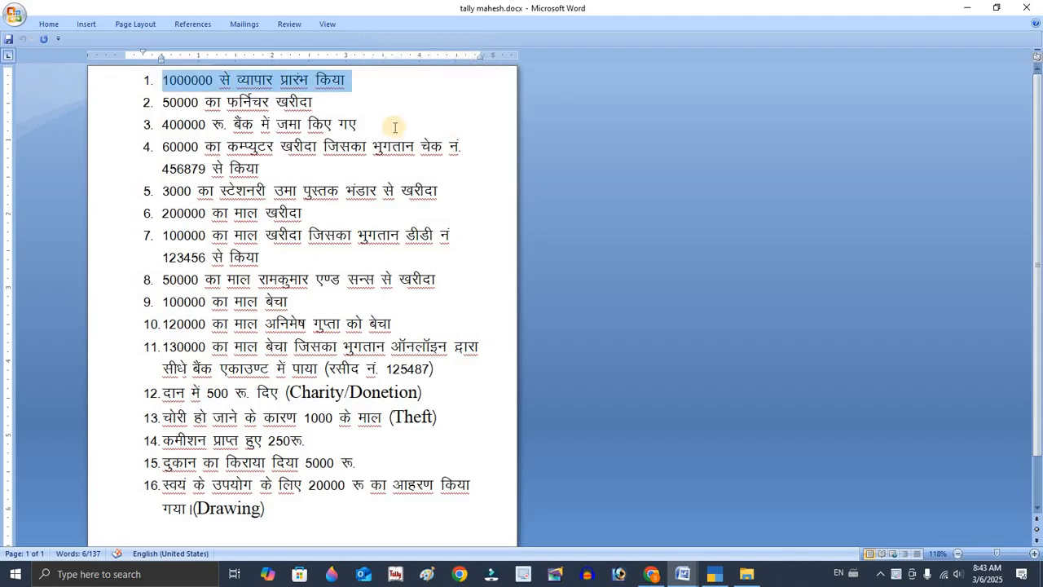
{"action": "key", "text": "alt+Tab"}
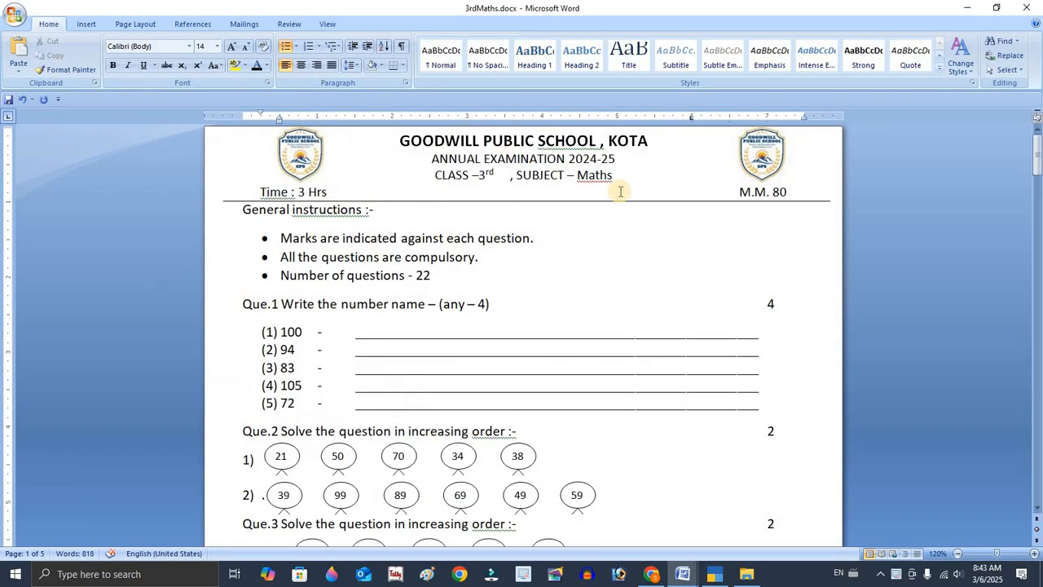
{"action": "key", "text": "alt+Tab"}
{"action": "key", "text": "alt+Tab"}
{"action": "key", "text": "alt+Tab"}
{"action": "key", "text": "alt+Tab"}
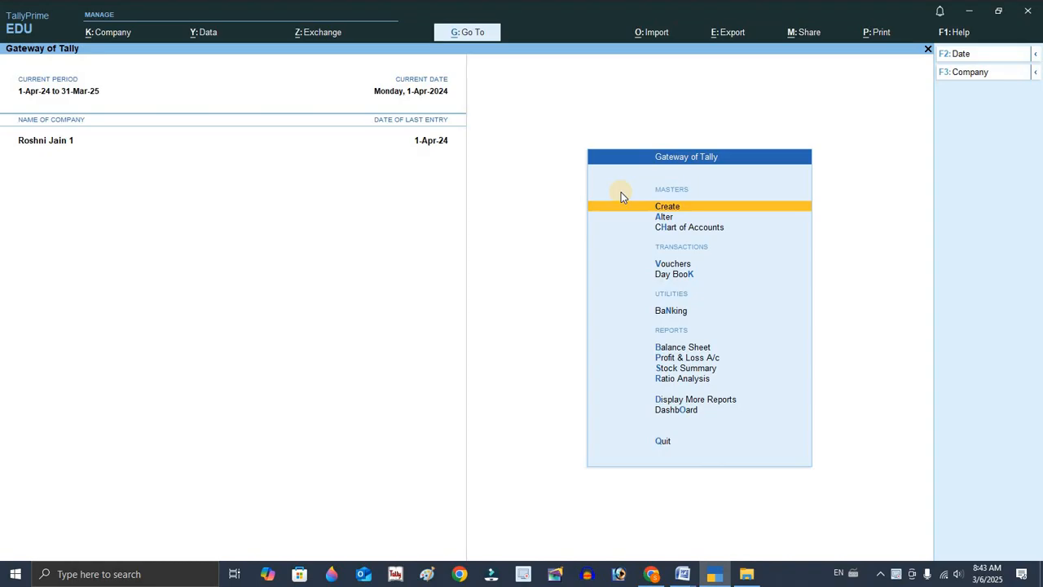
Shut the currently open company.
{"action": "key", "text": "alt+F3"}
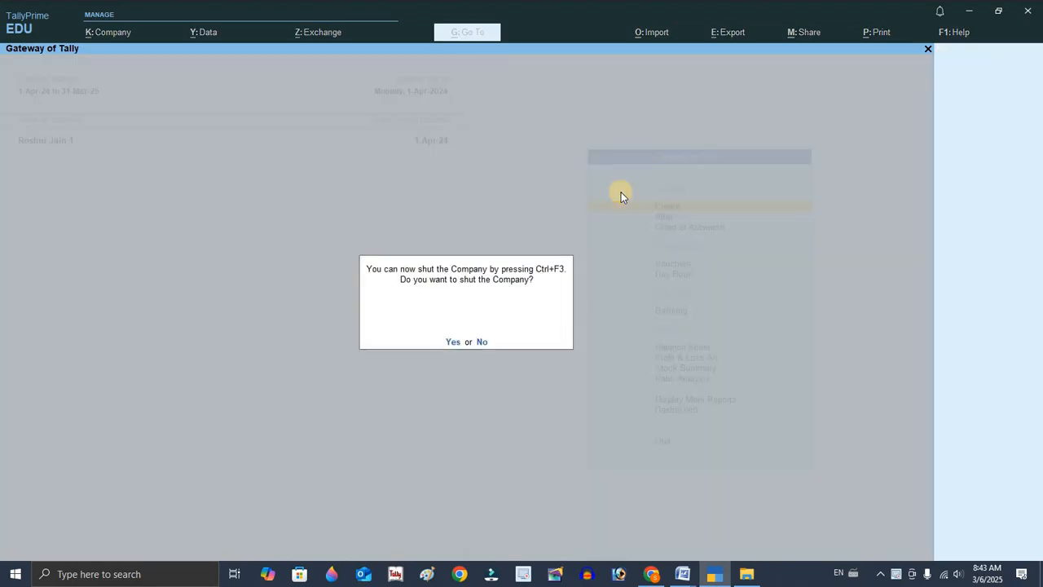
{"action": "key", "text": "y"}
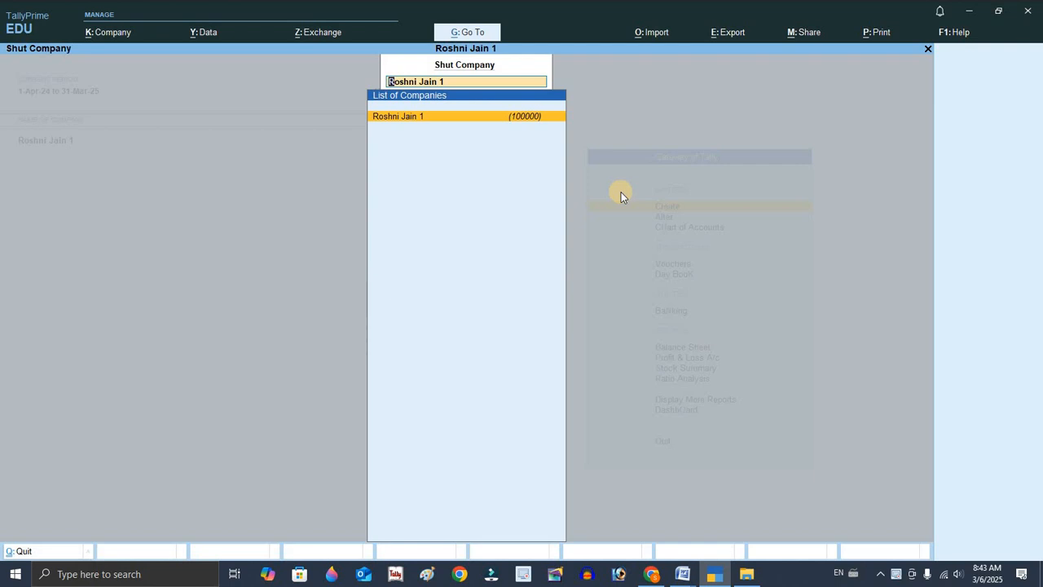
{"action": "key", "text": "Return"}
Start creating a new company named PRIYANSHU3625 and accept the same mailing name.
{"action": "key", "text": "Up"}
{"action": "key", "text": "Up"}
{"action": "key", "text": "Up"}
{"action": "key", "text": "Up"}
{"action": "key", "text": "Up"}
{"action": "key", "text": "Up"}
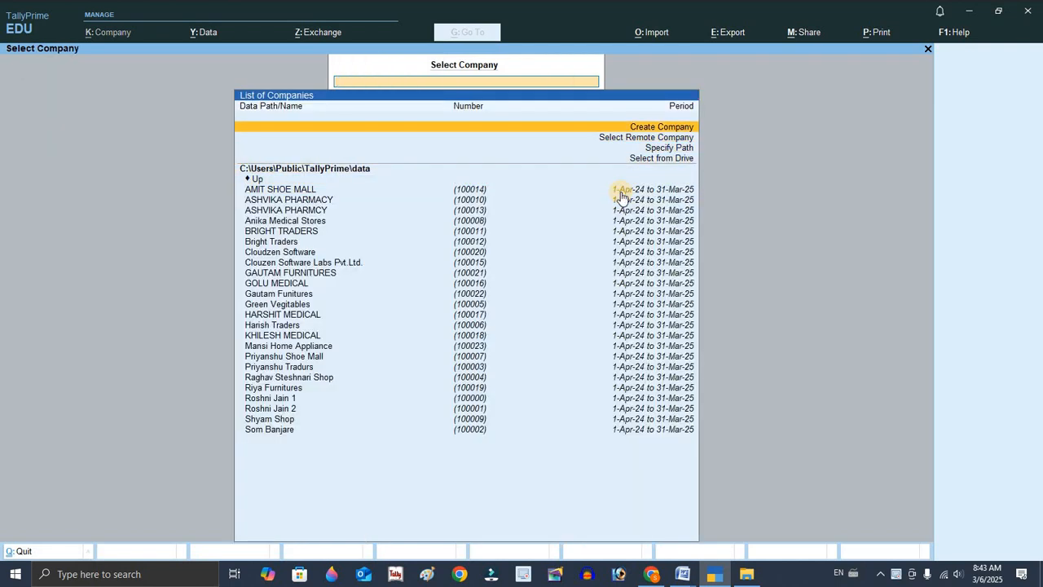
{"action": "left_click", "coordinate": [620, 191]}
{"action": "key", "text": "Return"}
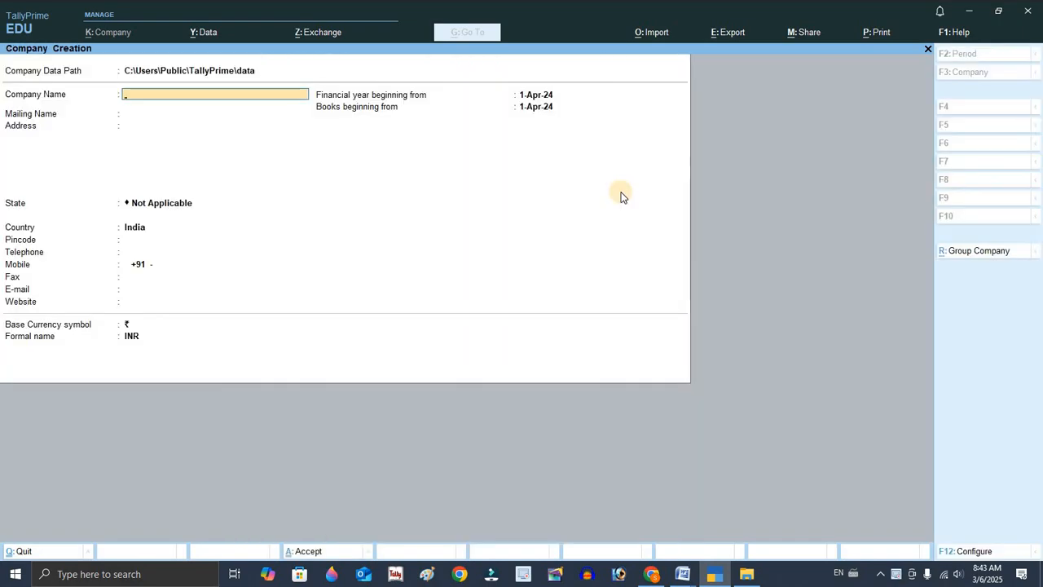
{"action": "type", "text": "PRIYA"}
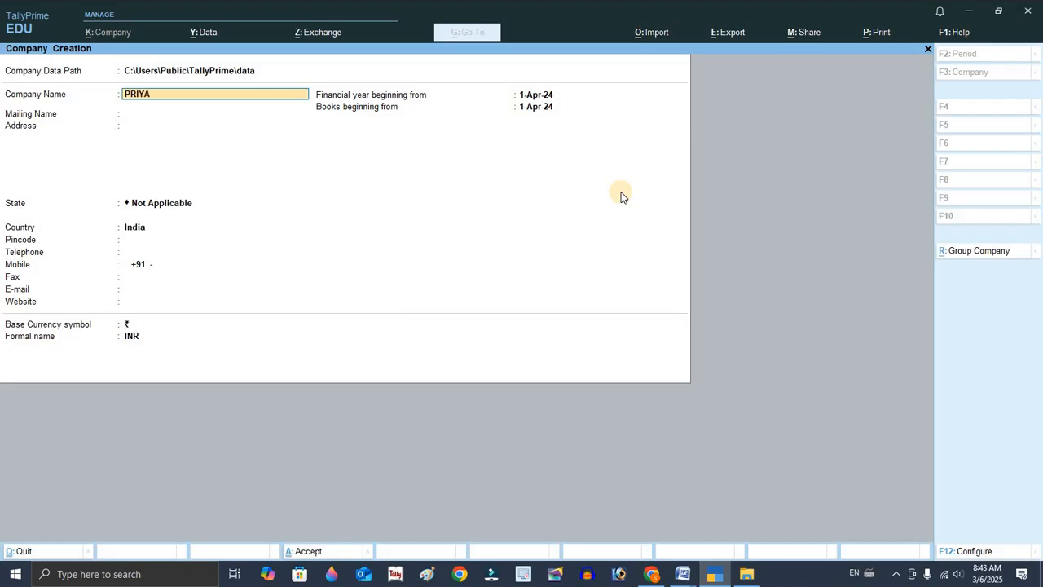
{"action": "type", "text": "NSHU3625"}
{"action": "key", "text": "Return"}
Set the company address to BILASPUR and the state to Chhattisgarh.
{"action": "key", "text": "Return"}
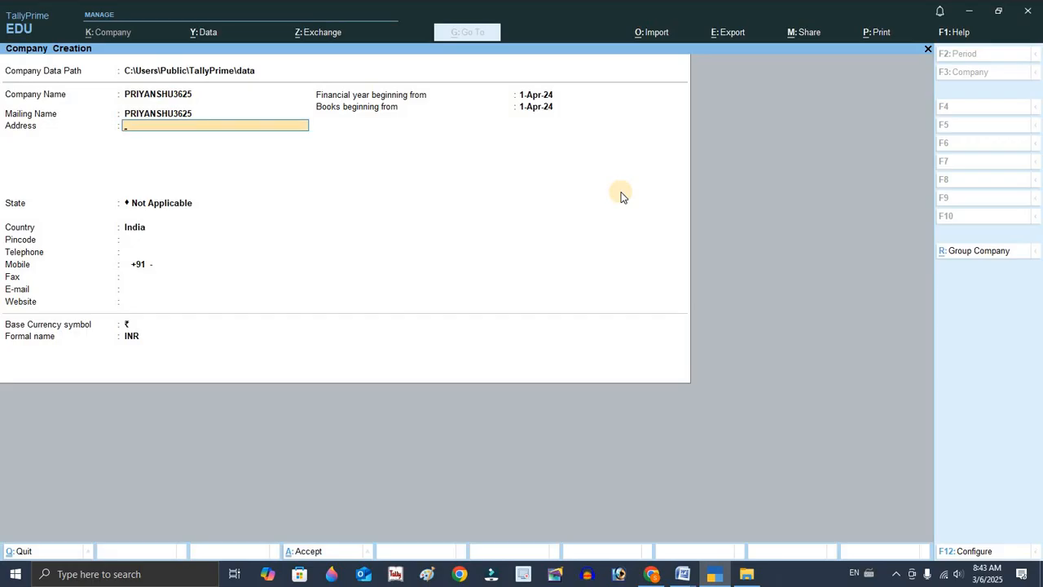
{"action": "type", "text": "BILASPUR"}
{"action": "key", "text": "Return"}
{"action": "key", "text": "Return"}
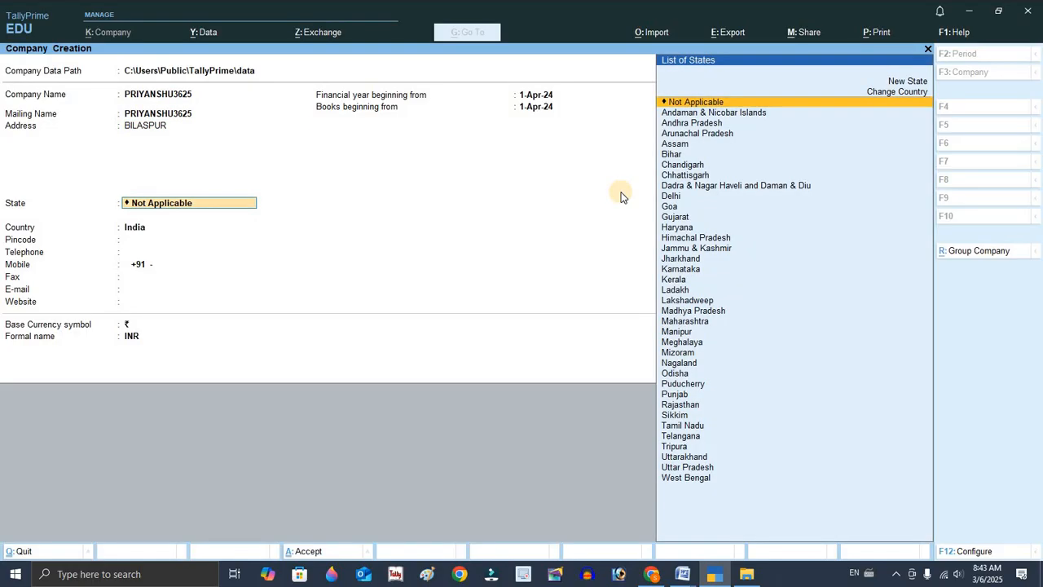
{"action": "type", "text": "CHH"}
Enter pincode 495225 and accept the company creation with the default features.
{"action": "key", "text": "Return"}
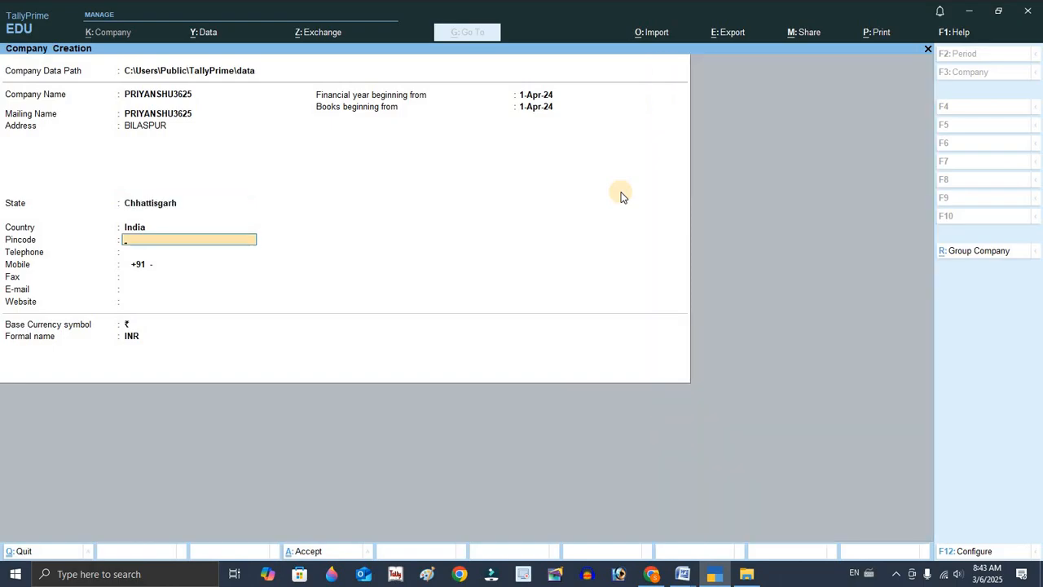
{"action": "type", "text": "495225"}
{"action": "key", "text": "Return"}
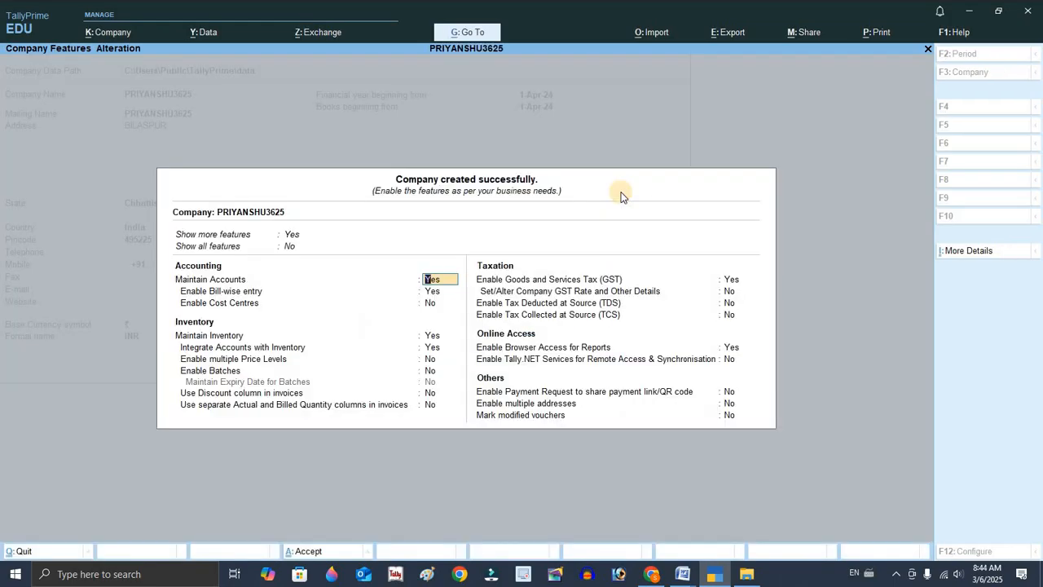
{"action": "key", "text": "ctrl+a"}
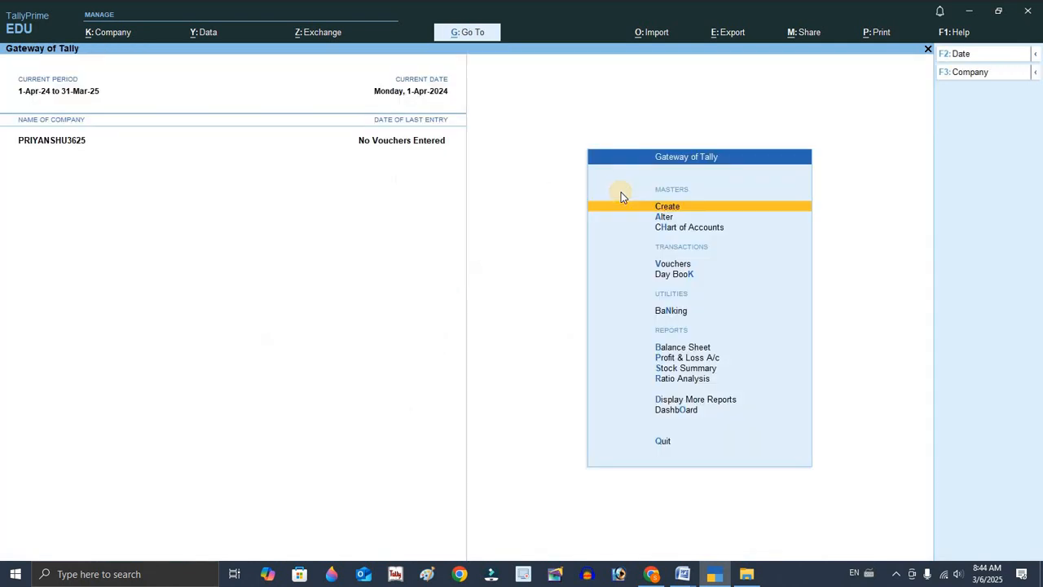
Create a ledger named CAPITAL A/C under Capital Account.
{"action": "key", "text": "Return"}
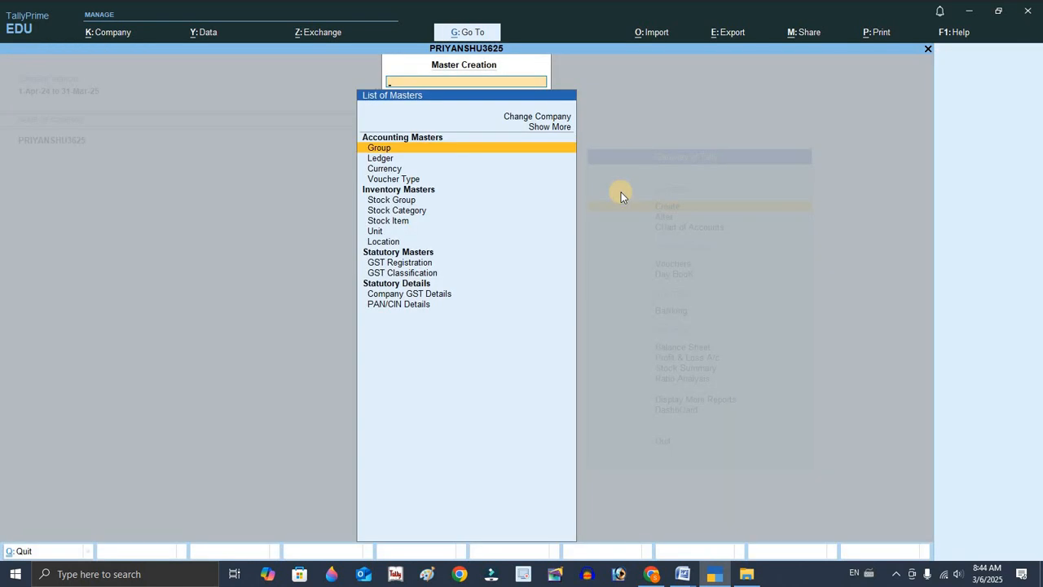
{"action": "key", "text": "Down"}
{"action": "key", "text": "Return"}
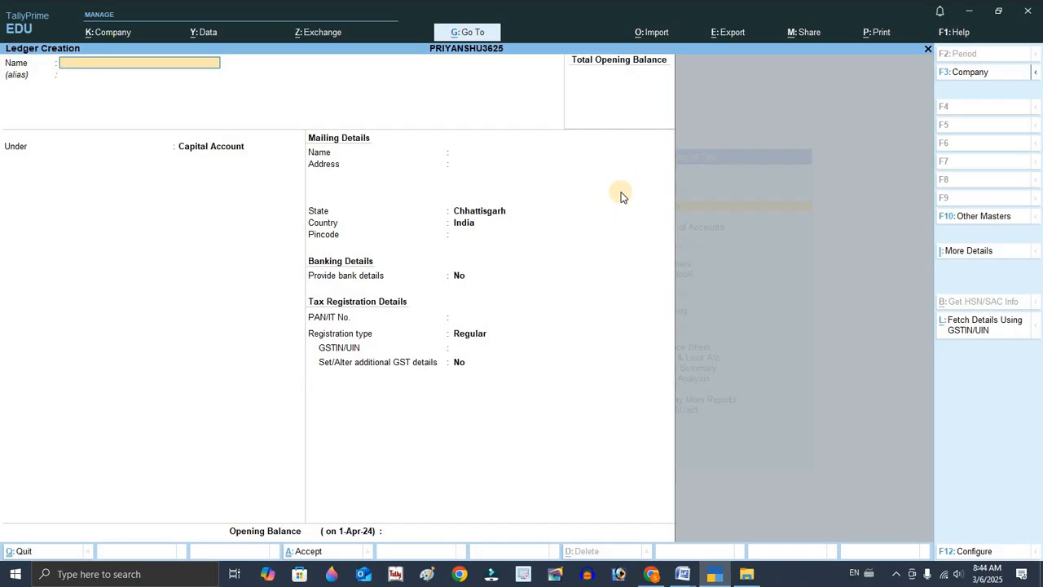
{"action": "type", "text": "CAPITAL A/C"}
{"action": "key", "text": "Return"}
{"action": "key", "text": "Return"}
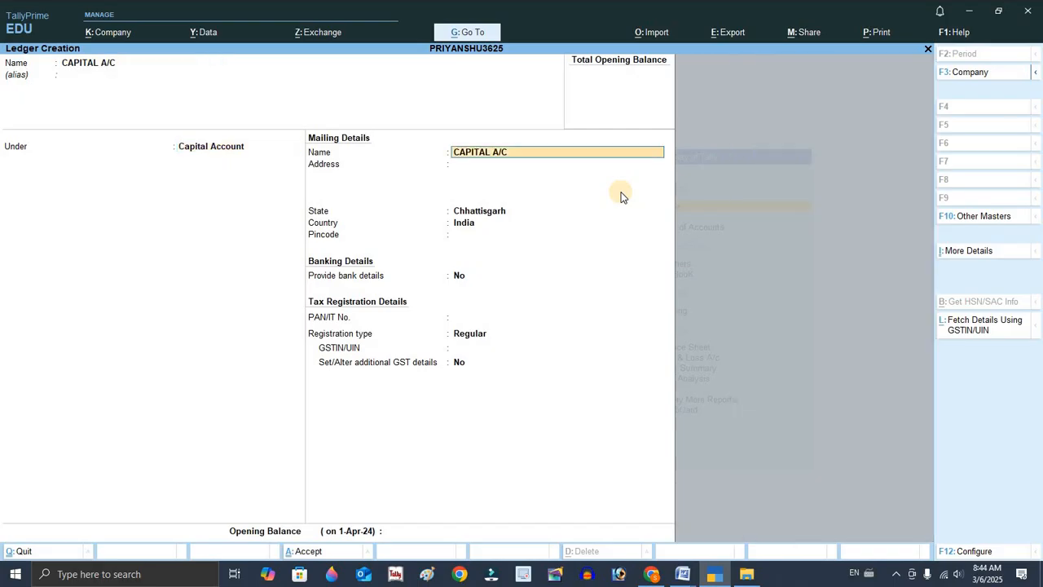
{"action": "key", "text": "Return"}
{"action": "key", "text": "ctrl+a"}
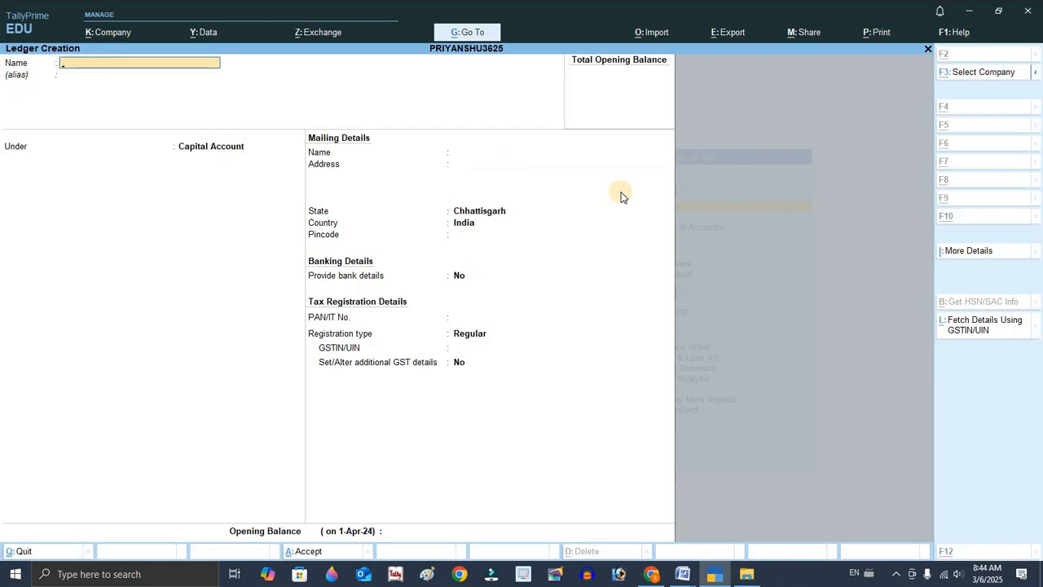
Check the furniture purchase transaction in the Word document.
{"action": "key", "text": "alt+Tab"}
{"action": "left_click", "coordinate": [324, 105]}
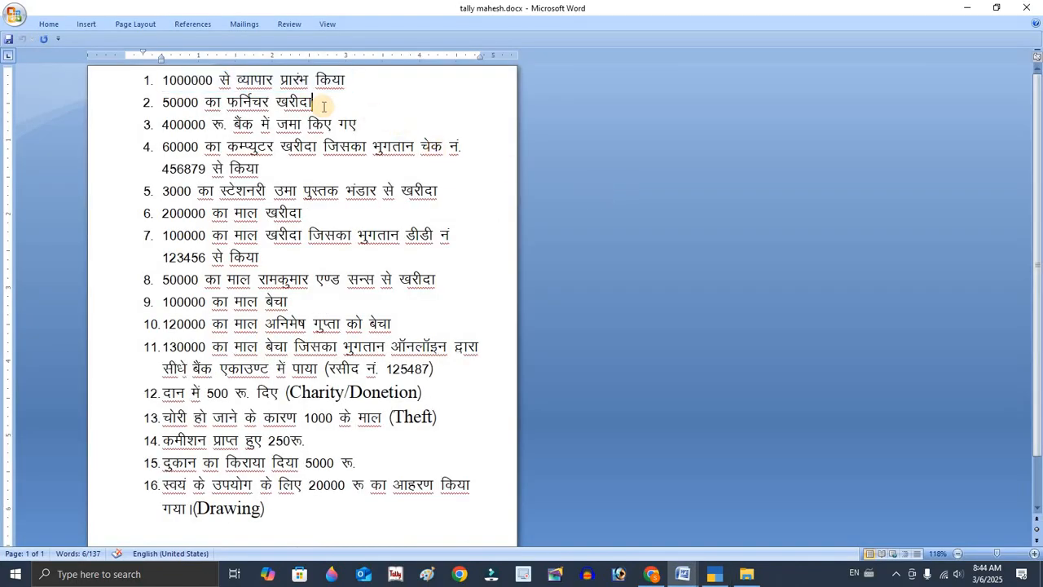
{"action": "key", "text": "alt+Tab"}
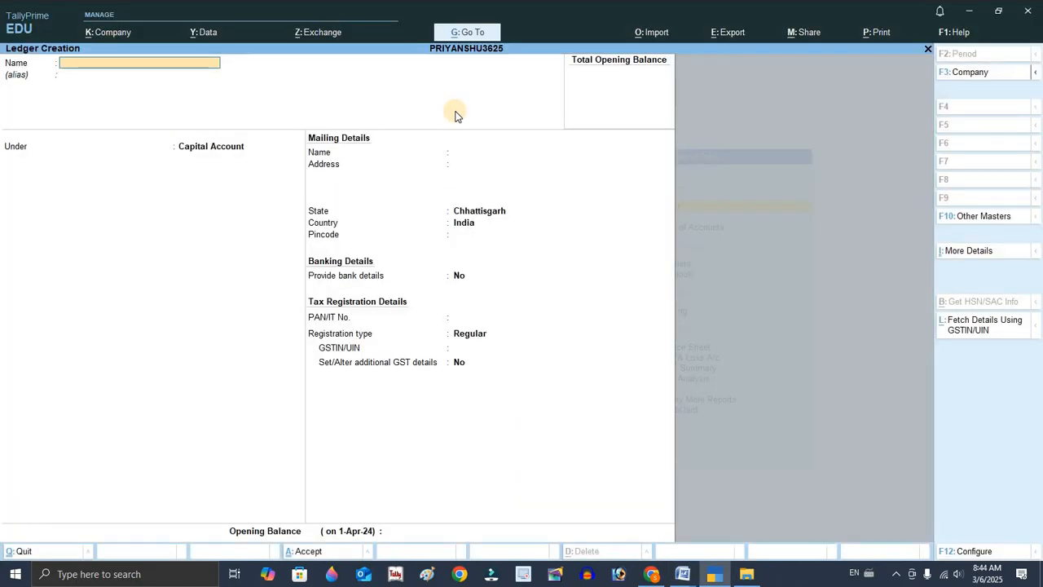
Create a ledger named FURNITURE A/C under Fixed Assets.
{"action": "type", "text": "FURNITURE A/"}
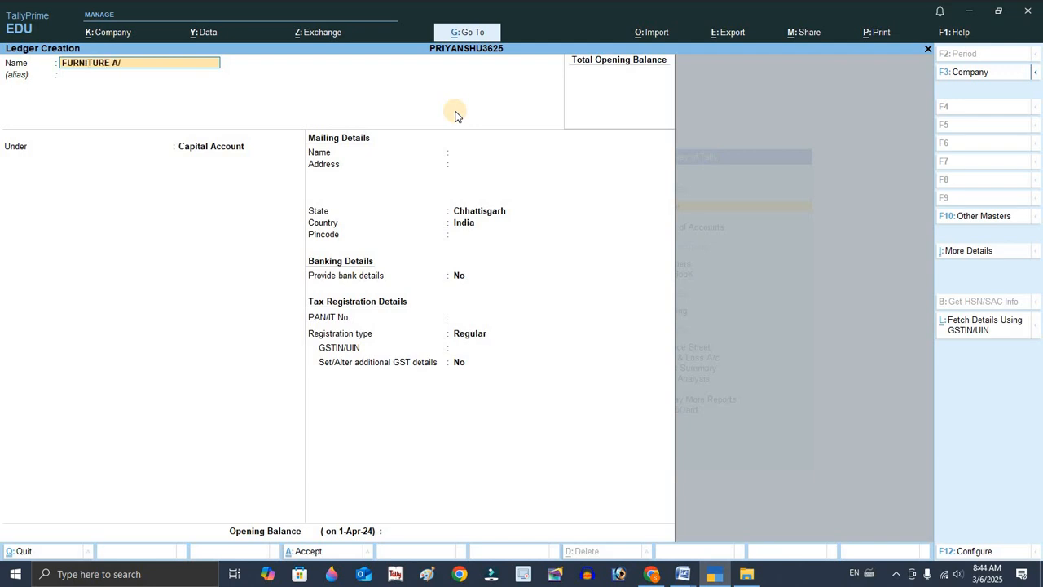
{"action": "type", "text": "C"}
{"action": "key", "text": "Return"}
{"action": "key", "text": "Return"}
{"action": "type", "text": "F"}
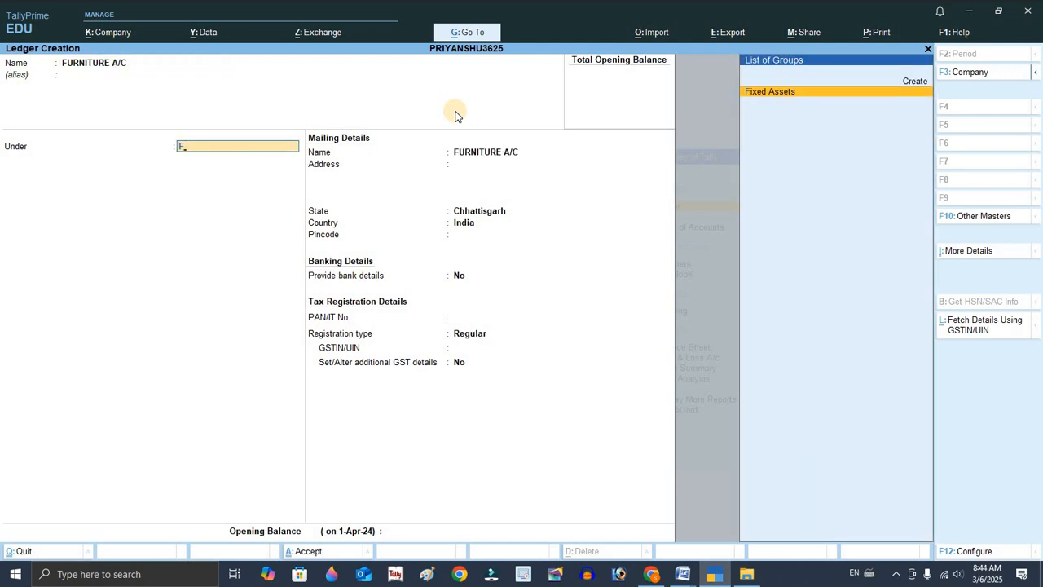
{"action": "key", "text": "Return"}
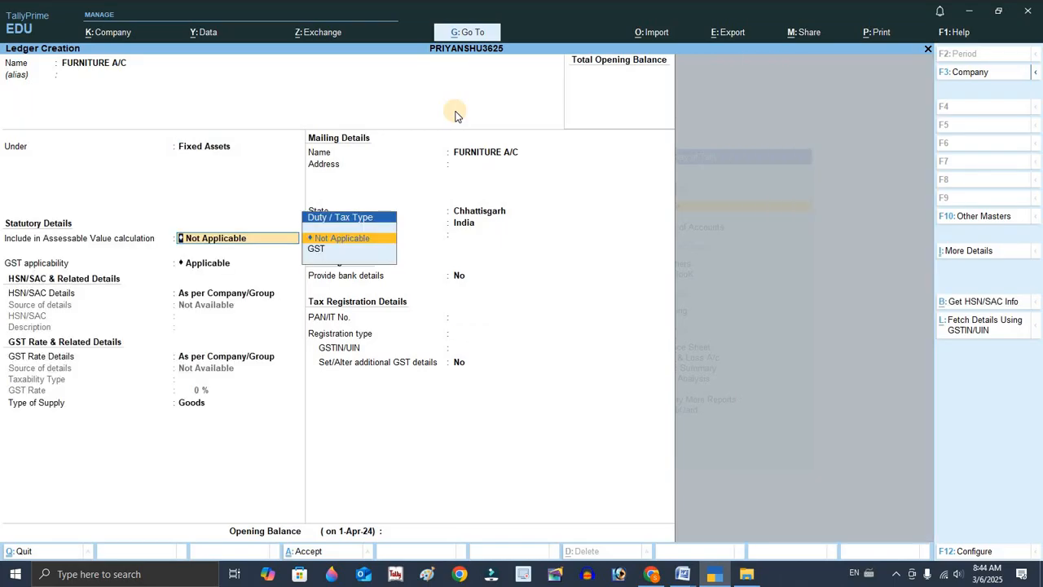
{"action": "key", "text": "ctrl"}
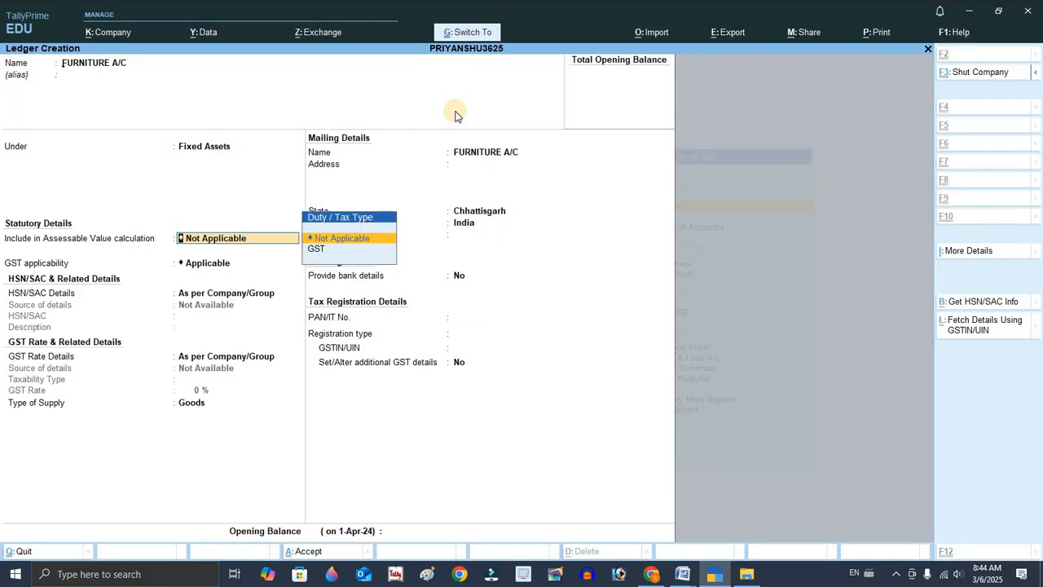
Check the bank deposit transaction in the Word document.
{"action": "key", "text": "alt+Tab"}
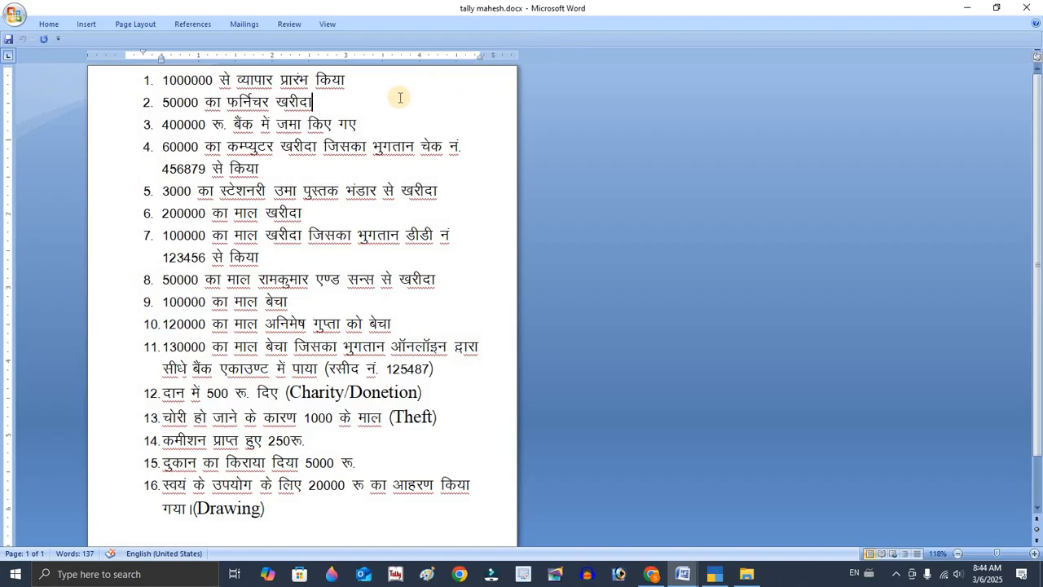
{"action": "left_click", "coordinate": [384, 126]}
{"action": "key", "text": "alt+Tab"}
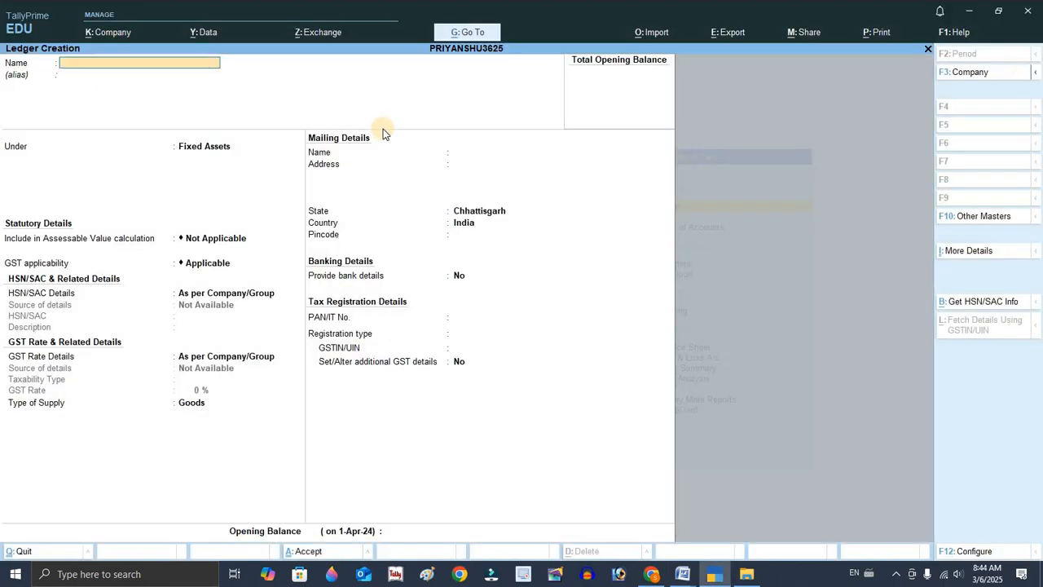
Start a new ledger named BANK A/C placed under Bank Accounts.
{"action": "type", "text": "BANK A/C"}
{"action": "key", "text": "Return"}
{"action": "key", "text": "Up"}
{"action": "key", "text": "Up"}
{"action": "key", "text": "Up"}
{"action": "key", "text": "Up"}
{"action": "key", "text": "Up"}
{"action": "key", "text": "Up"}
{"action": "key", "text": "Up"}
{"action": "key", "text": "Up"}
{"action": "key", "text": "Up"}
{"action": "key", "text": "Up"}
{"action": "key", "text": "Up"}
{"action": "key", "text": "Up"}
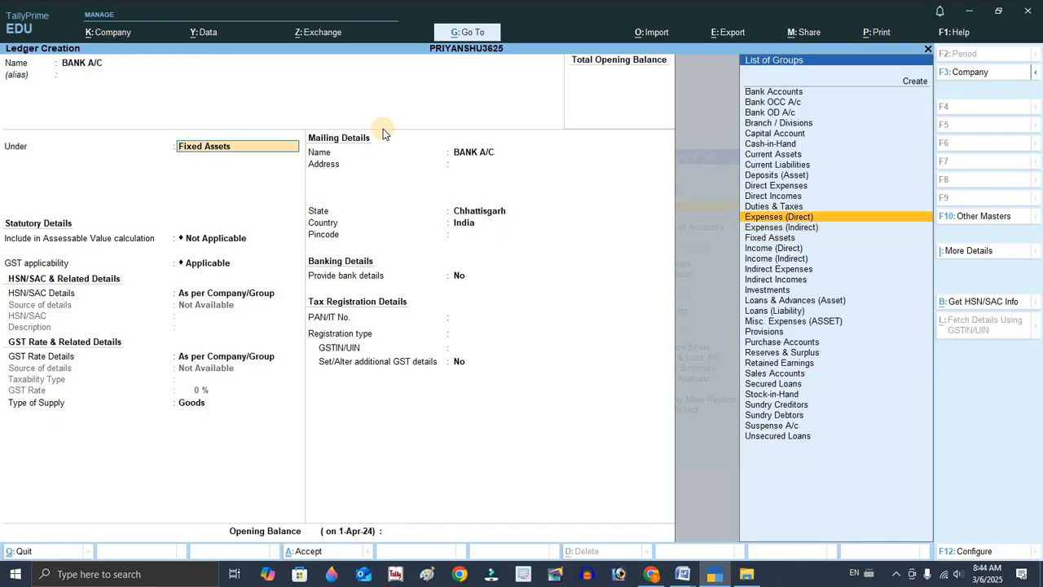
{"action": "key", "text": "Up"}
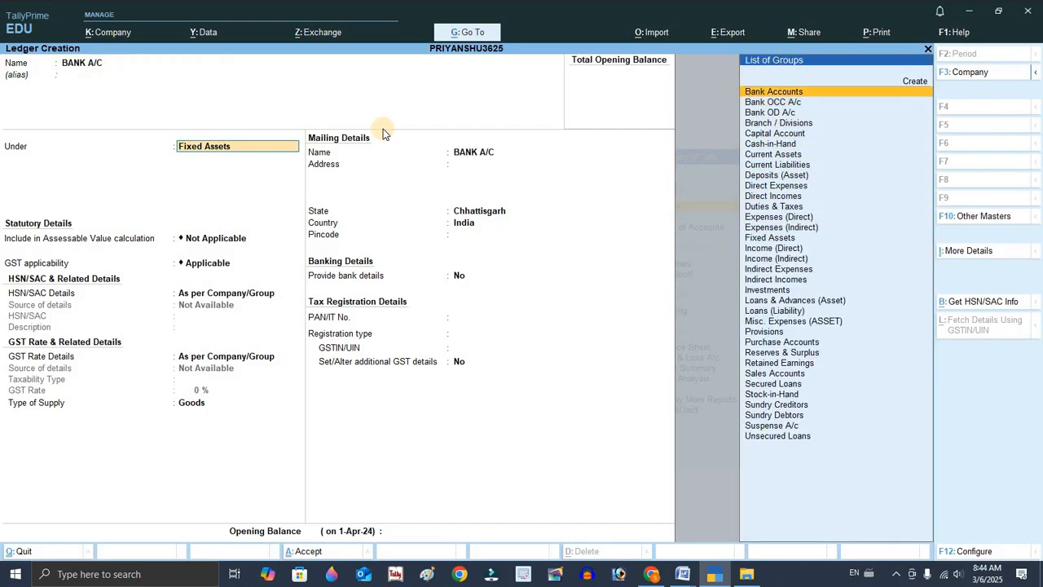
{"action": "key", "text": "Return"}
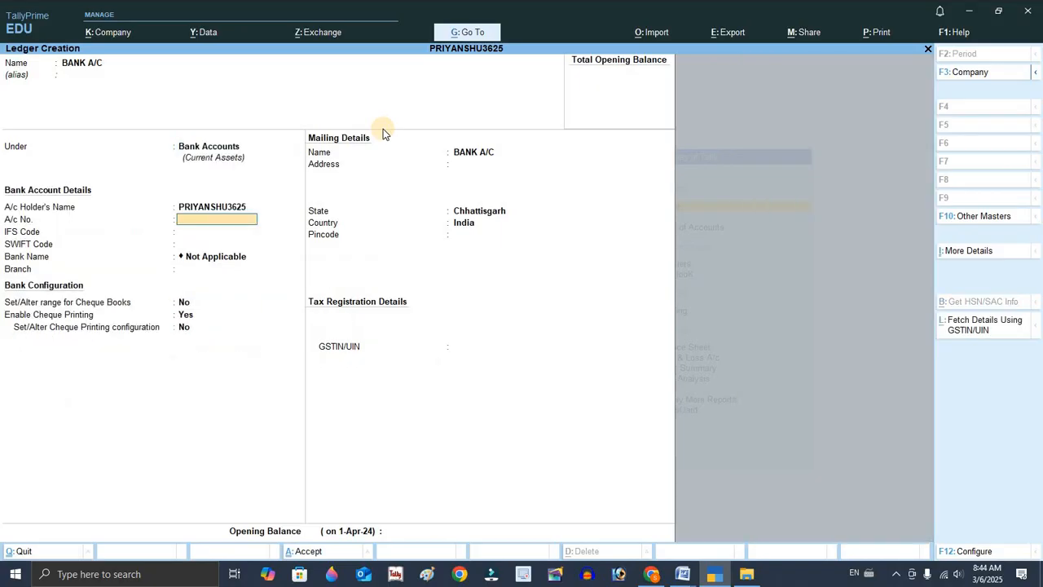
Enter the bank account number and IFS code AASDS1213 for the bank ledger.
{"action": "key", "text": "Return"}
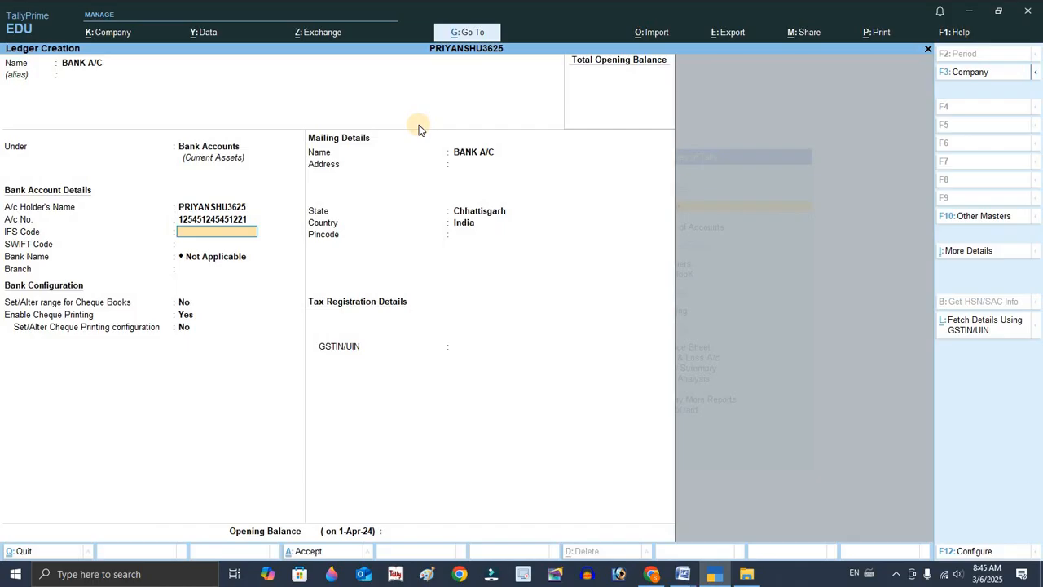
{"action": "type", "text": "AASDS1213"}
{"action": "key", "text": "Return"}
{"action": "key", "text": "Return"}
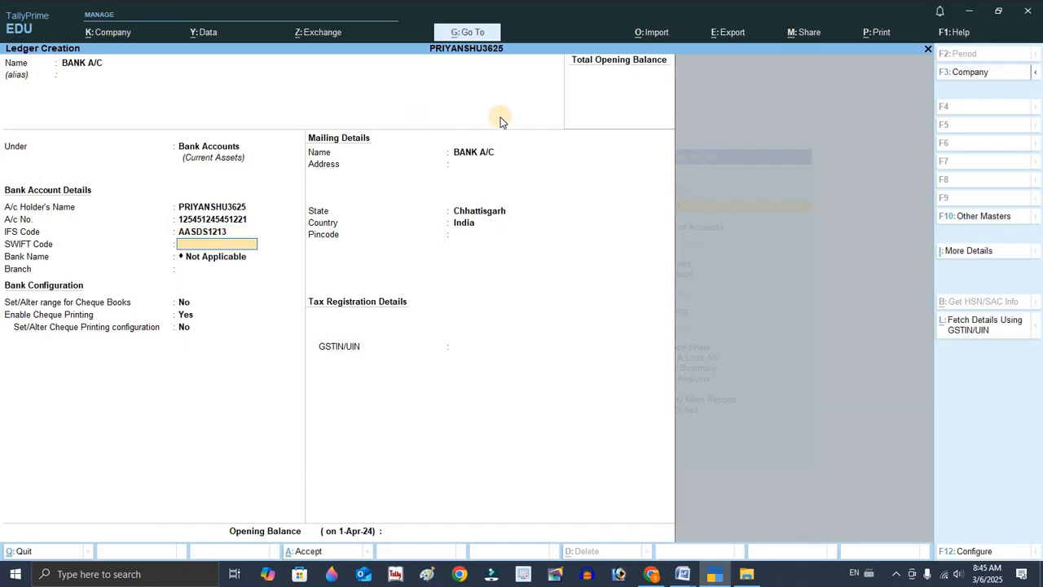
{"action": "key", "text": "Return"}
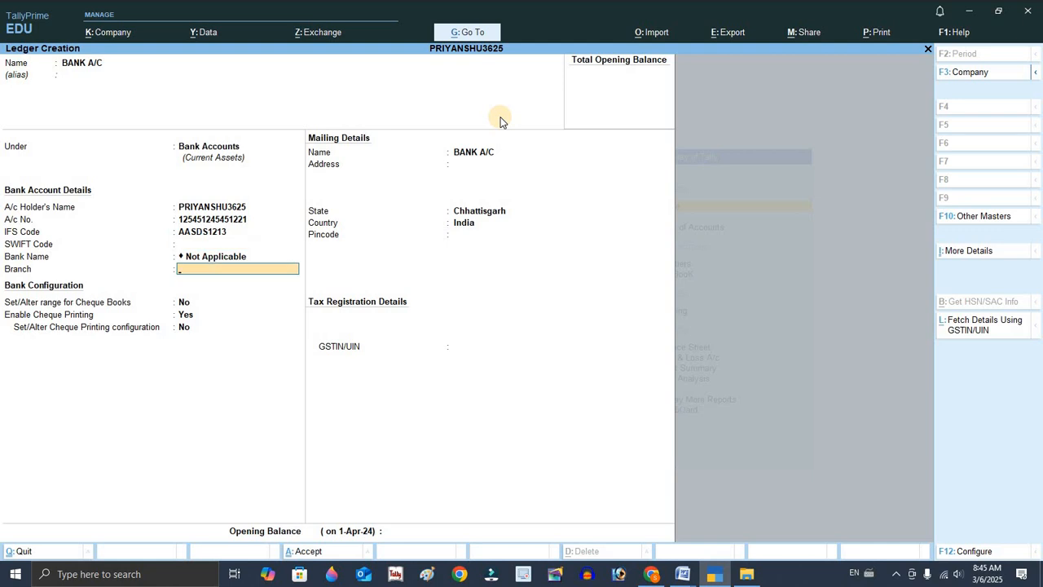
Set the branch to BILASPUR and accept the remaining fields to save the bank ledger.
{"action": "type", "text": "BILASPUR"}
{"action": "key", "text": "Return"}
{"action": "key", "text": "Return"}
{"action": "key", "text": "Return"}
{"action": "key", "text": "Return"}
{"action": "key", "text": "Return"}
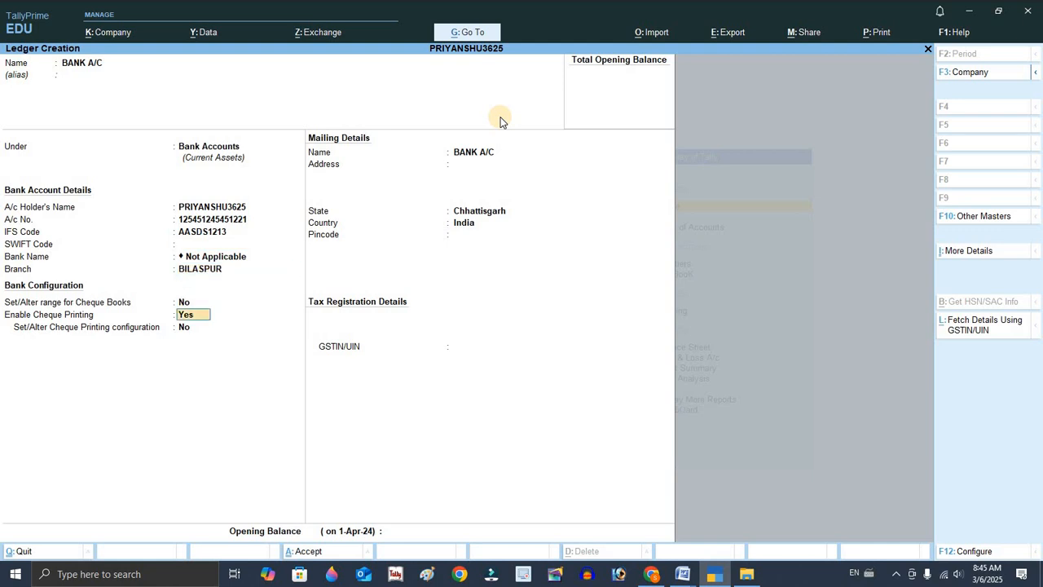
{"action": "key", "text": "Return"}
{"action": "key", "text": "Return"}
{"action": "key", "text": "Return"}
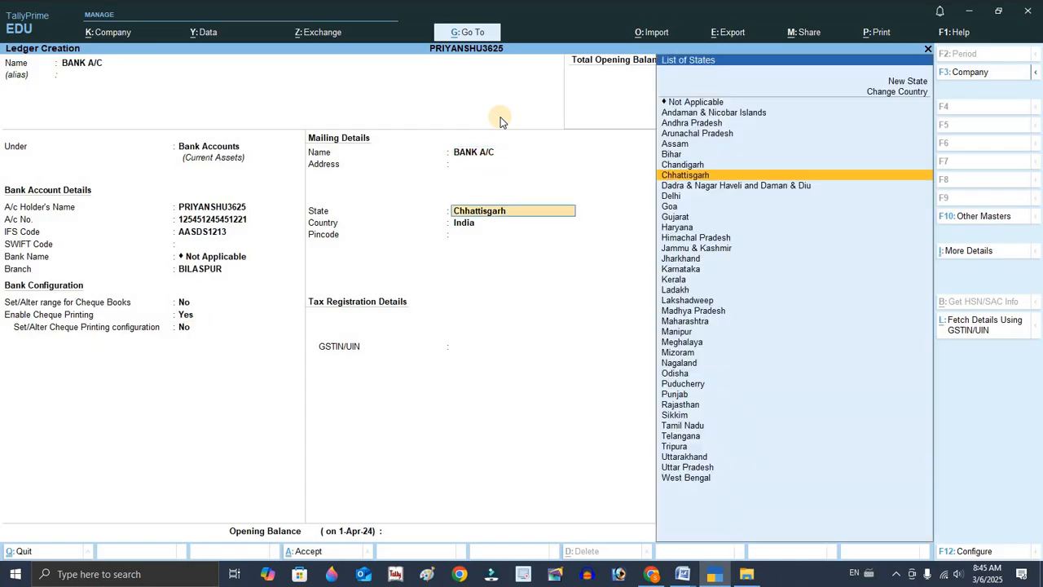
{"action": "key", "text": "Return"}
{"action": "key", "text": "Return"}
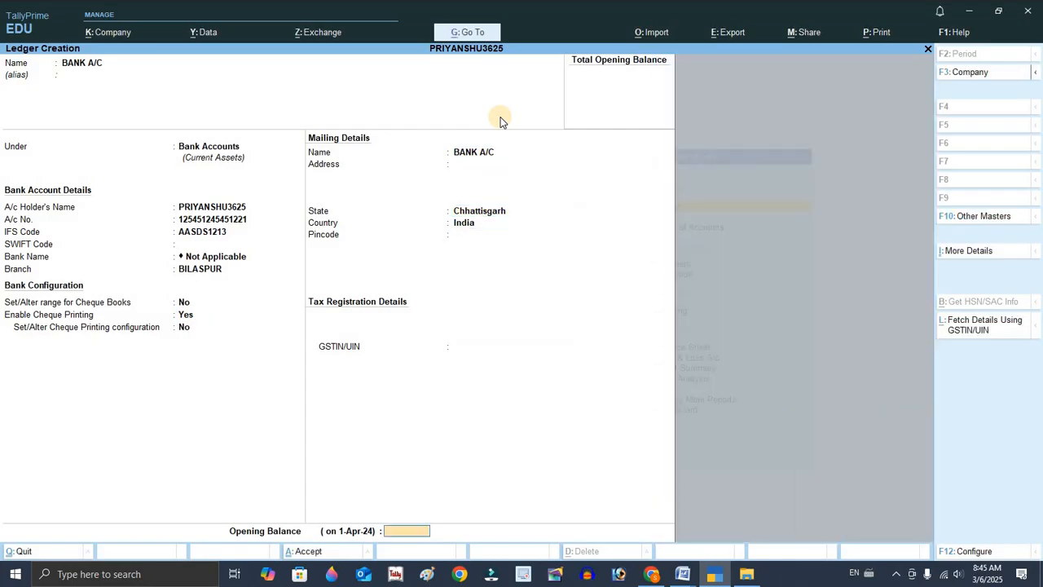
{"action": "key", "text": "Return"}
{"action": "key", "text": "Return"}
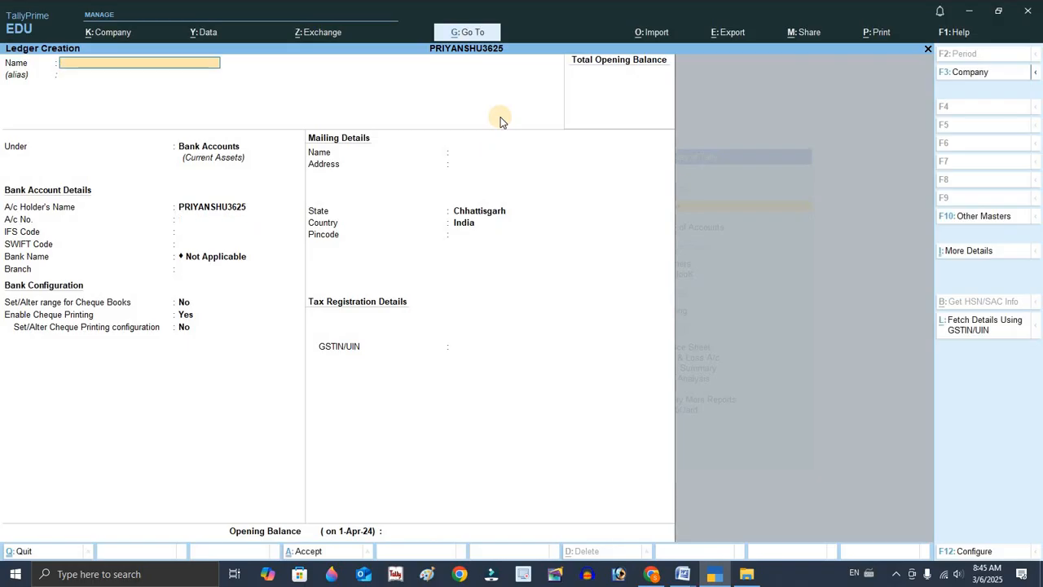
Check the computer purchase paid by cheque transaction in the Word document.
{"action": "key", "text": "alt+Tab"}
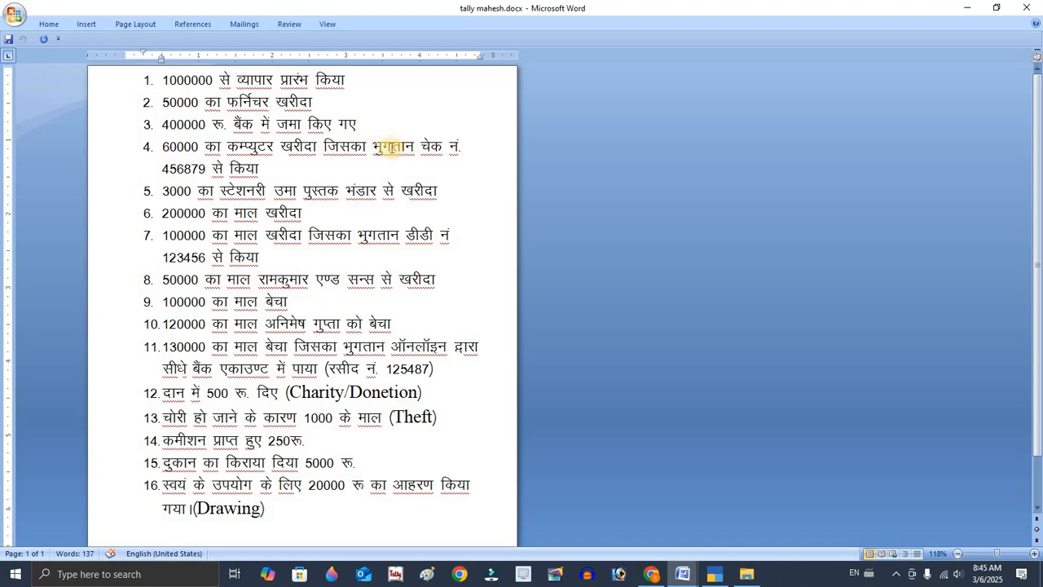
{"action": "left_click_drag", "start_coordinate": [375, 148], "coordinate": [469, 166]}
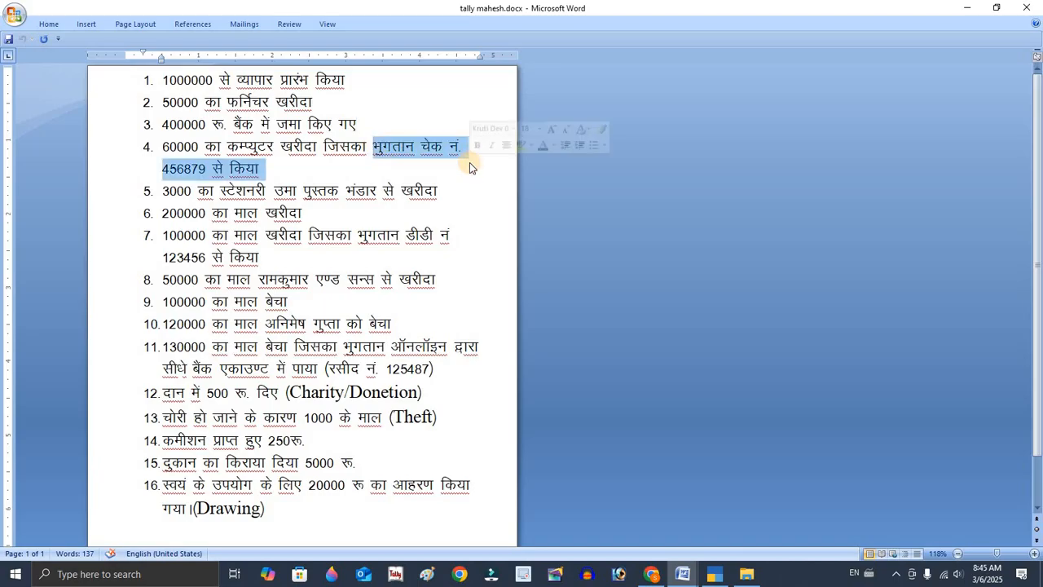
{"action": "double_click", "coordinate": [299, 148]}
{"action": "key", "text": "alt+Tab"}
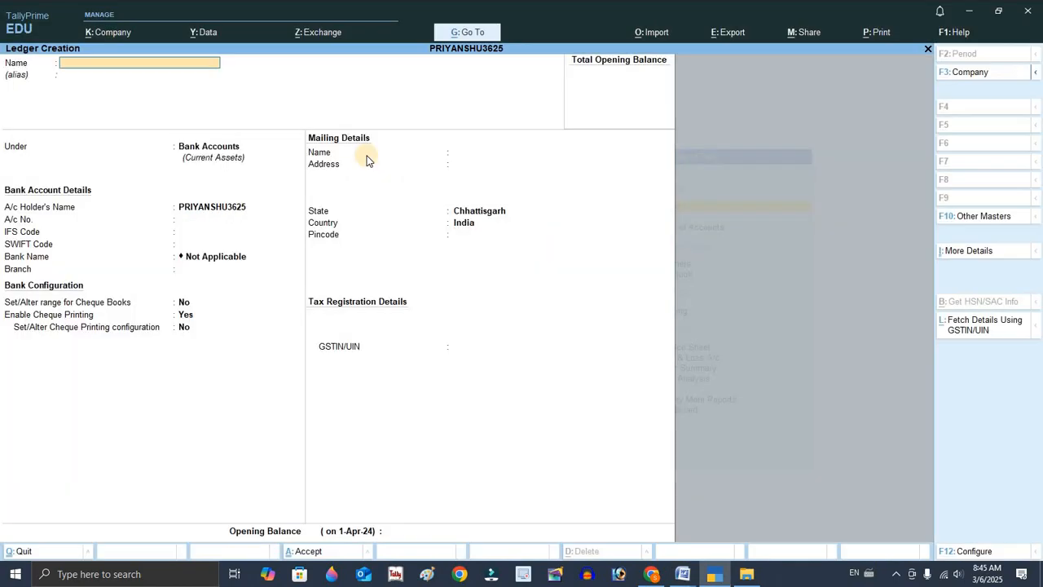
Create a ledger named PURCHASE A/C under Purchase Accounts and save it.
{"action": "type", "text": "PURCHASE A/C"}
{"action": "key", "text": "Return"}
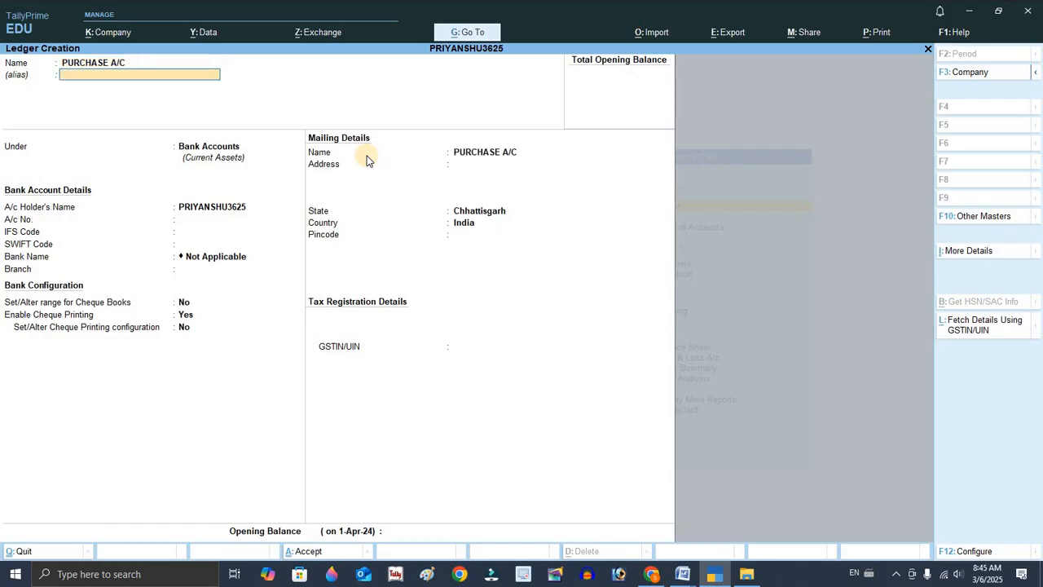
{"action": "key", "text": "Return"}
{"action": "type", "text": "PUR"}
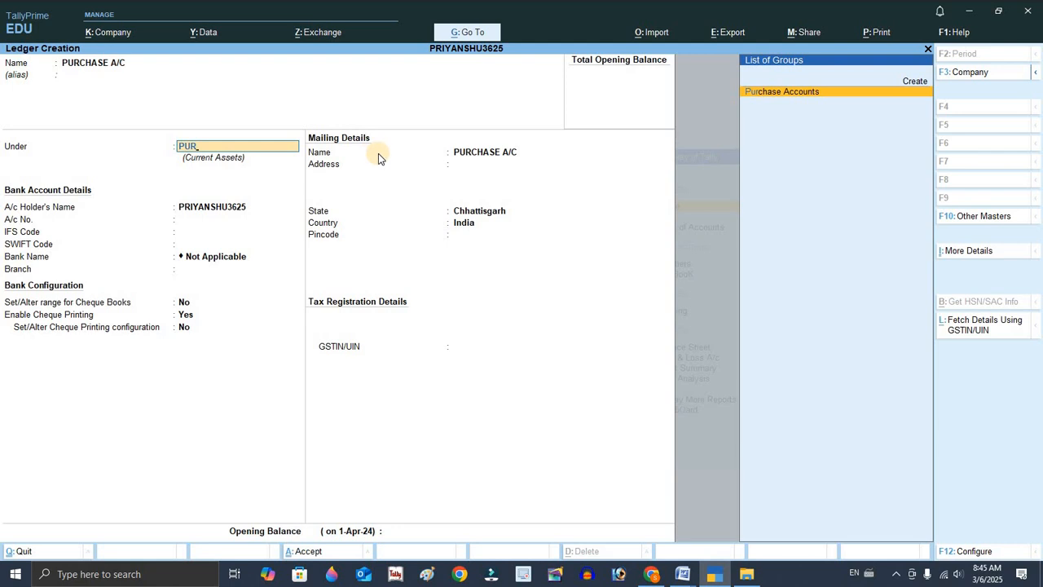
{"action": "key", "text": "Return"}
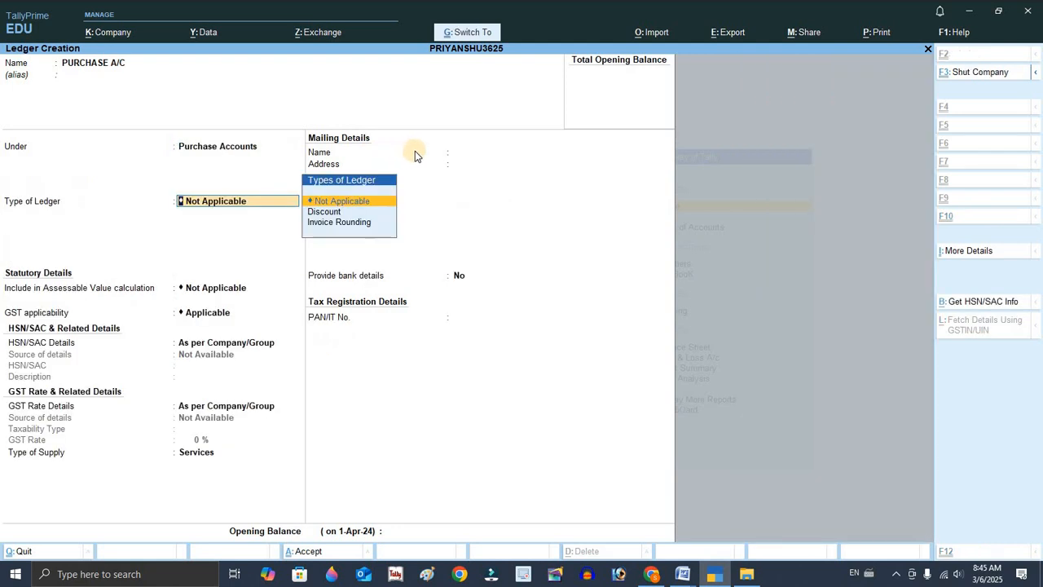
{"action": "key", "text": "ctrl+a"}
Examine the stationery purchase transaction in the Word document.
{"action": "key", "text": "alt+Tab"}
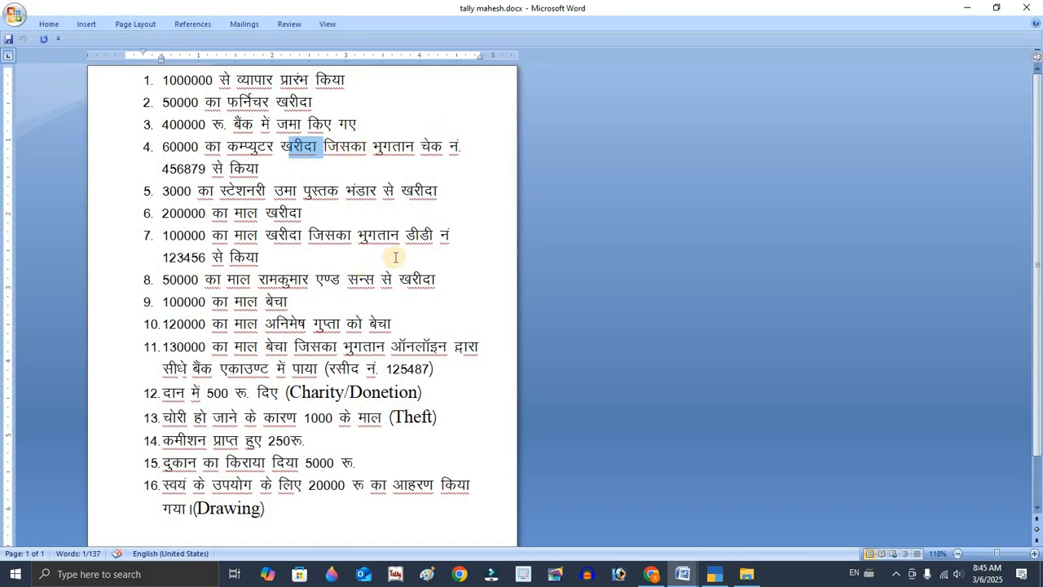
{"action": "left_click_drag", "start_coordinate": [220, 190], "coordinate": [396, 190]}
{"action": "left_click", "coordinate": [400, 189]}
{"action": "left_click", "coordinate": [440, 193]}
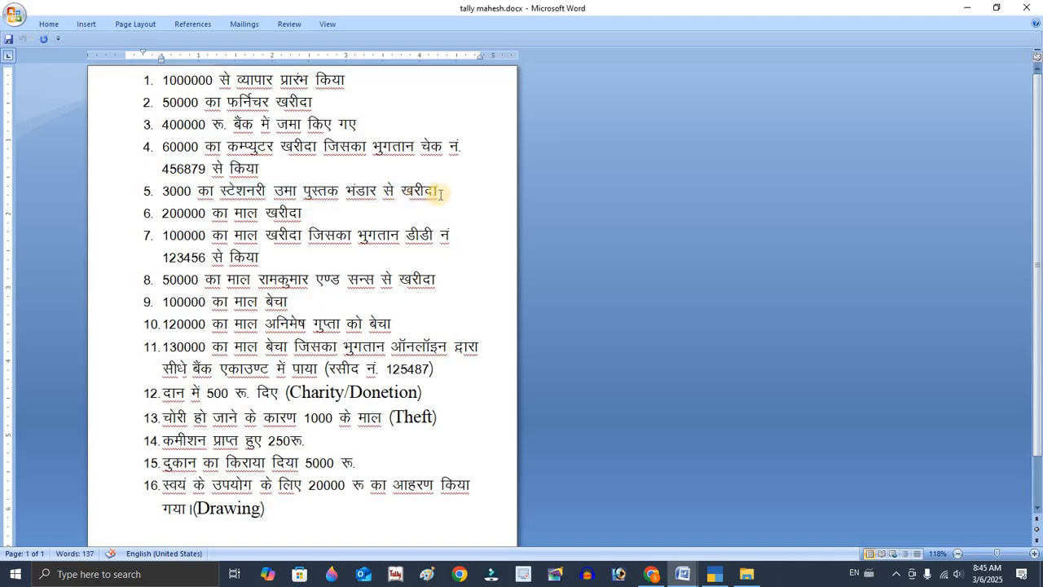
{"action": "triple_click", "coordinate": [272, 189]}
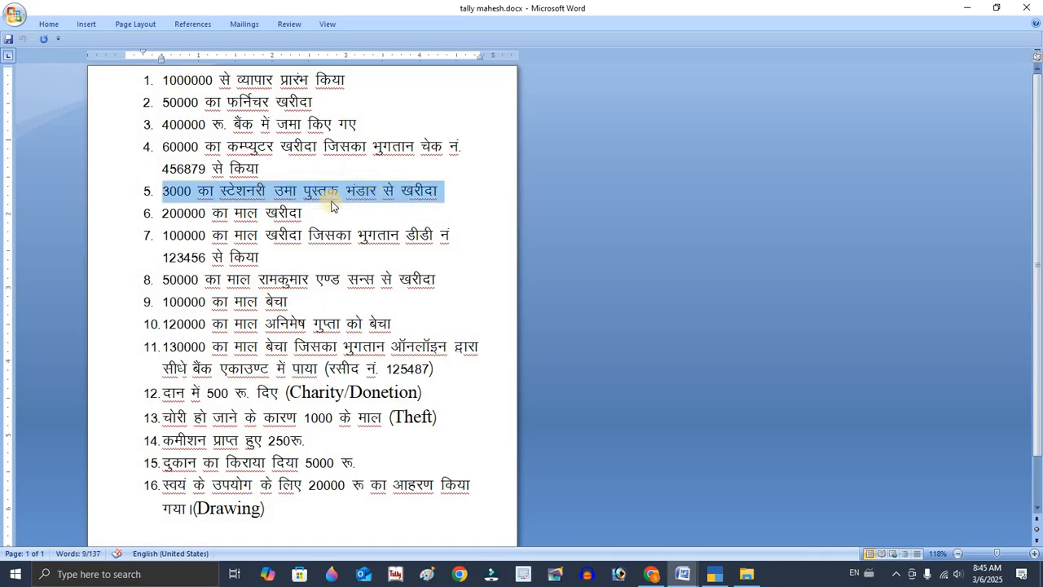
{"action": "left_click", "coordinate": [224, 190]}
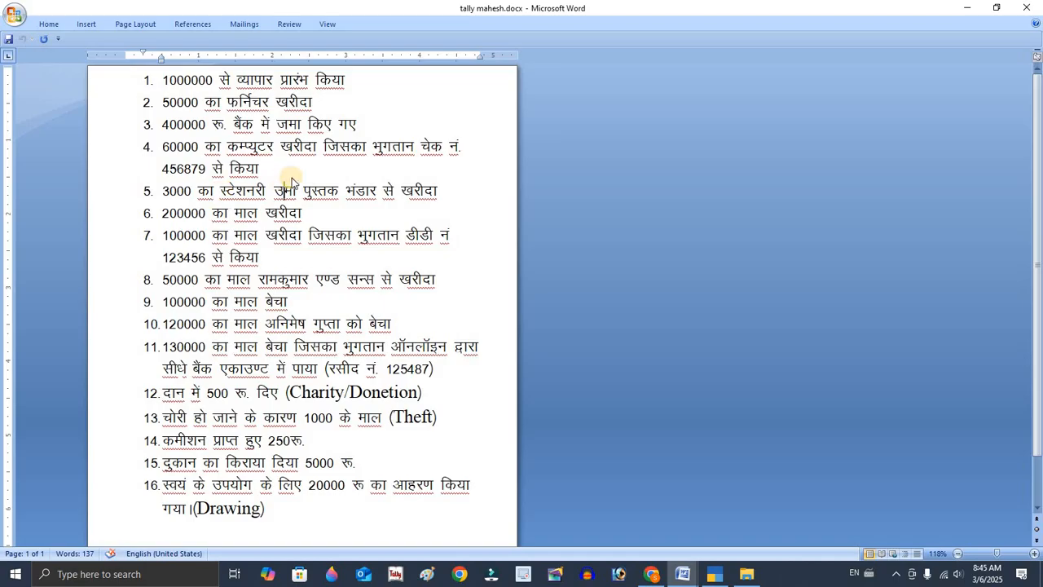
{"action": "key", "text": "alt+Tab"}
Create a ledger named STATIONARY A/C under Fixed Assets and save it.
{"action": "type", "text": "S"}
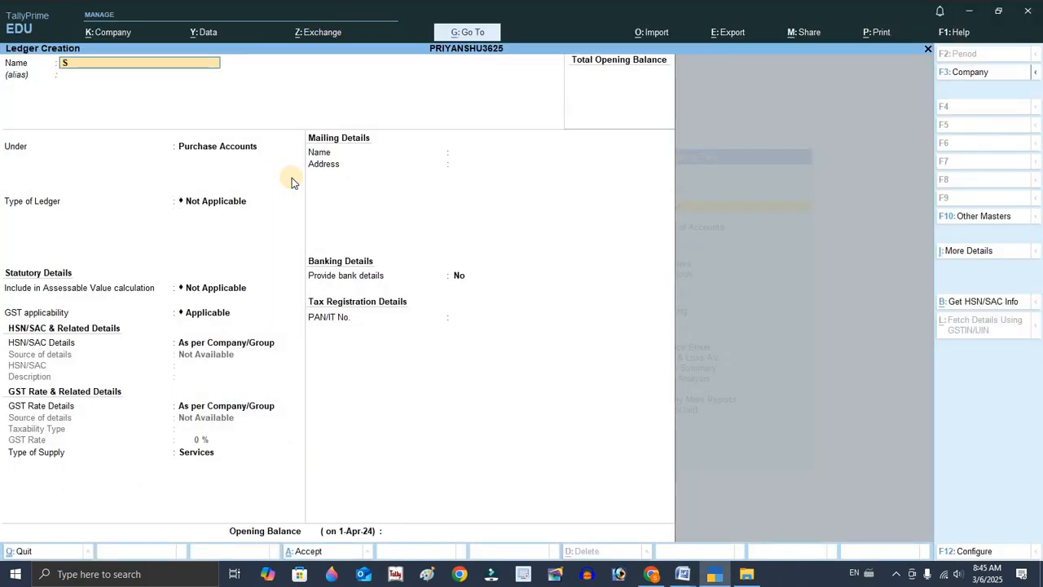
{"action": "type", "text": "TATIONARY A/C"}
{"action": "key", "text": "Return"}
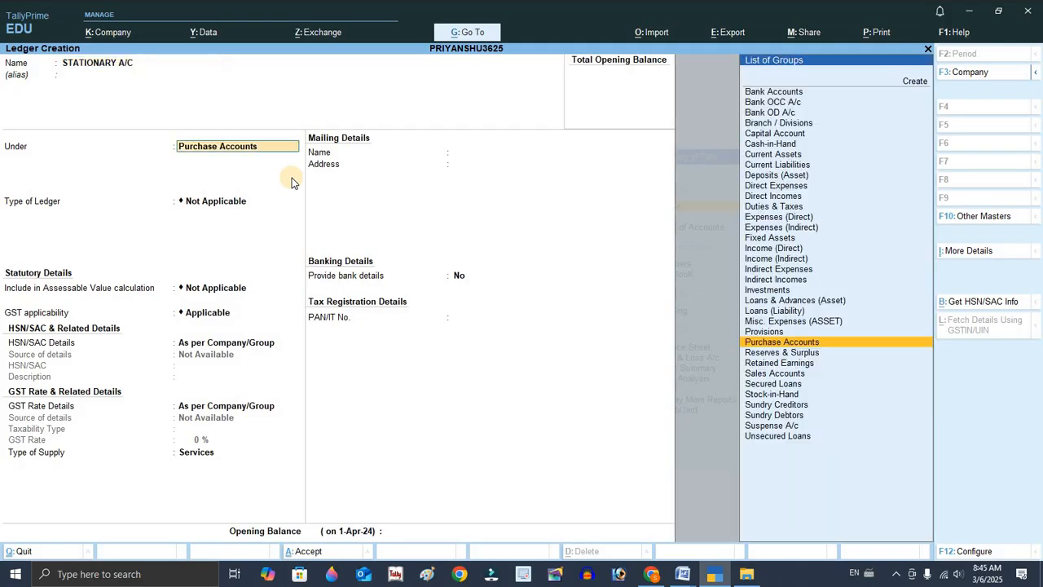
{"action": "type", "text": "F"}
{"action": "key", "text": "Return"}
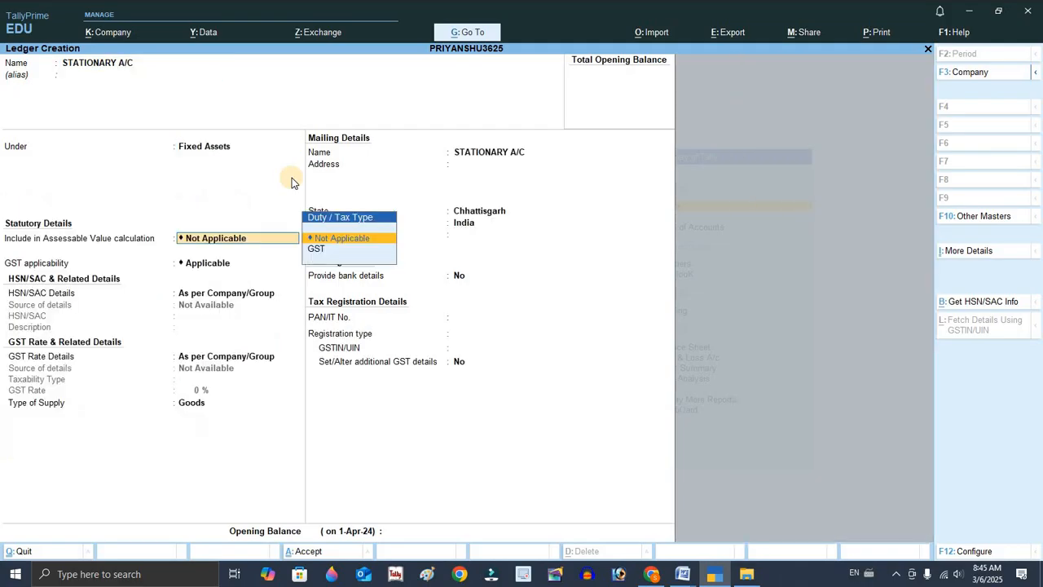
{"action": "key", "text": "alt+Tab"}
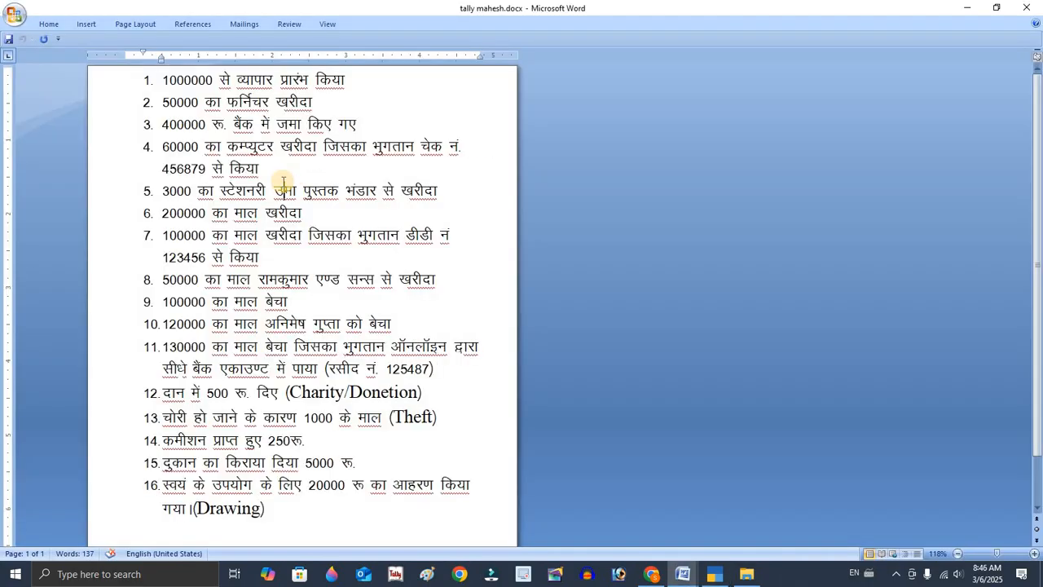
{"action": "key", "text": "alt+Tab"}
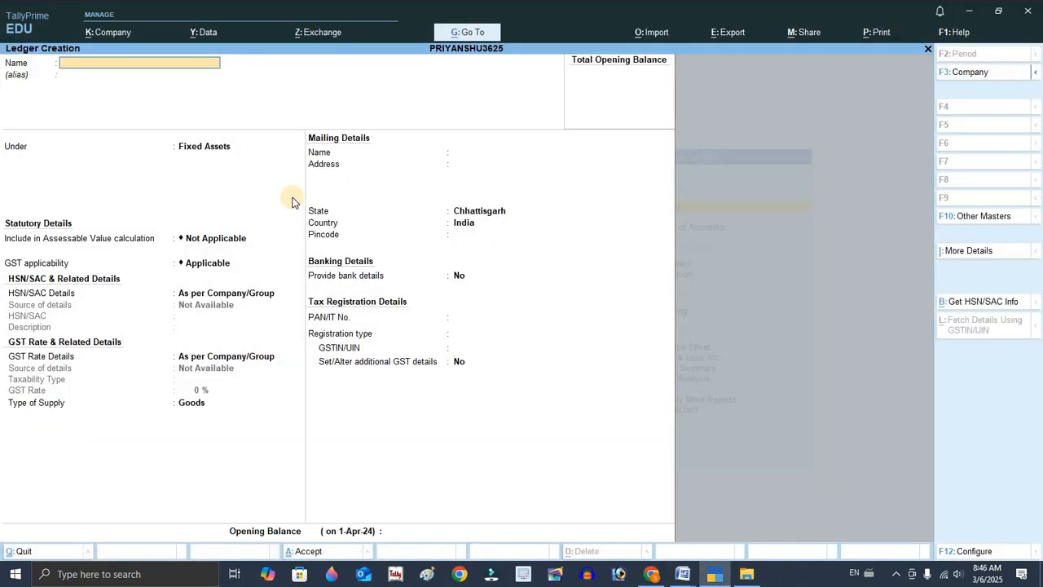
Create a ledger named UMA PUTAK BHANDAR under Sundry Creditors and save it.
{"action": "type", "text": "UMA"}
{"action": "key", "text": "alt+Tab"}
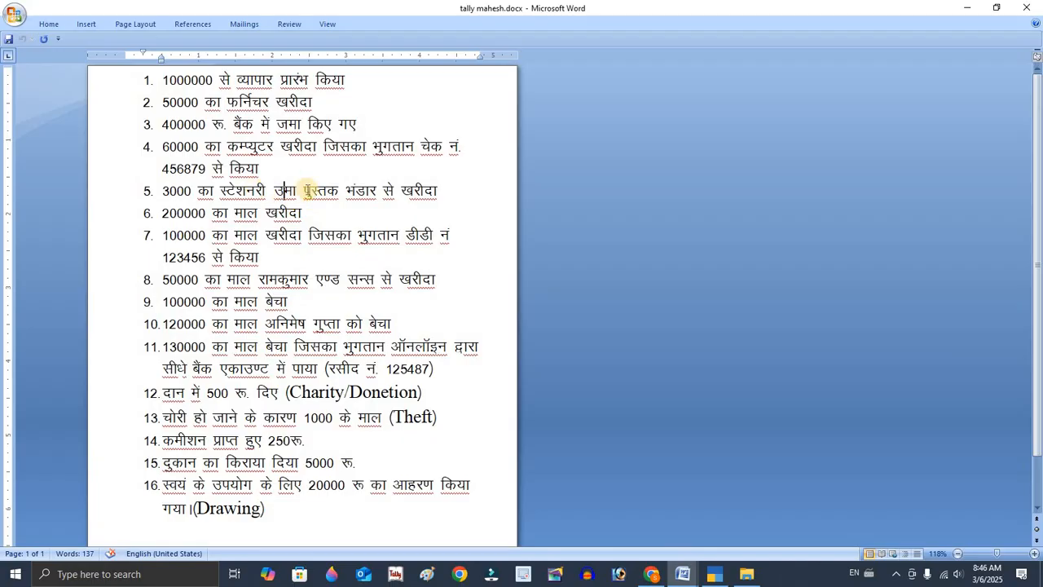
{"action": "left_click", "coordinate": [446, 189]}
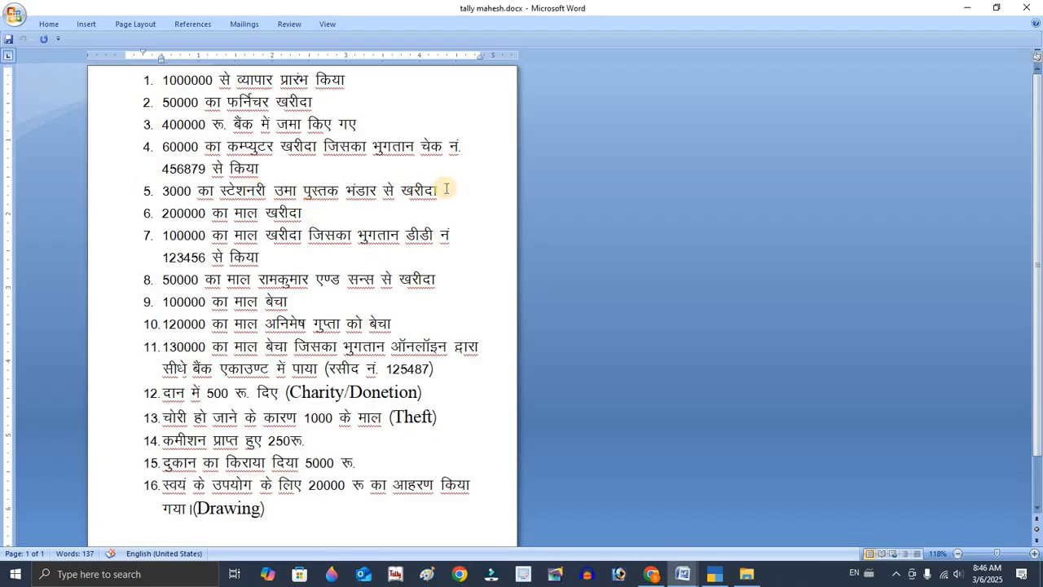
{"action": "key", "text": "alt+Tab"}
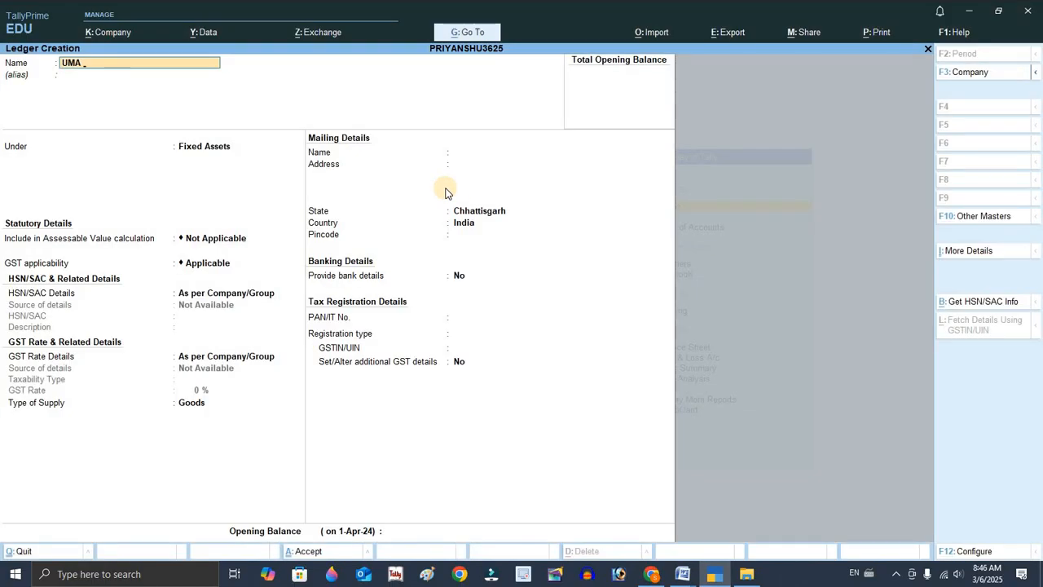
{"action": "type", "text": "PUTAK BHANDAR"}
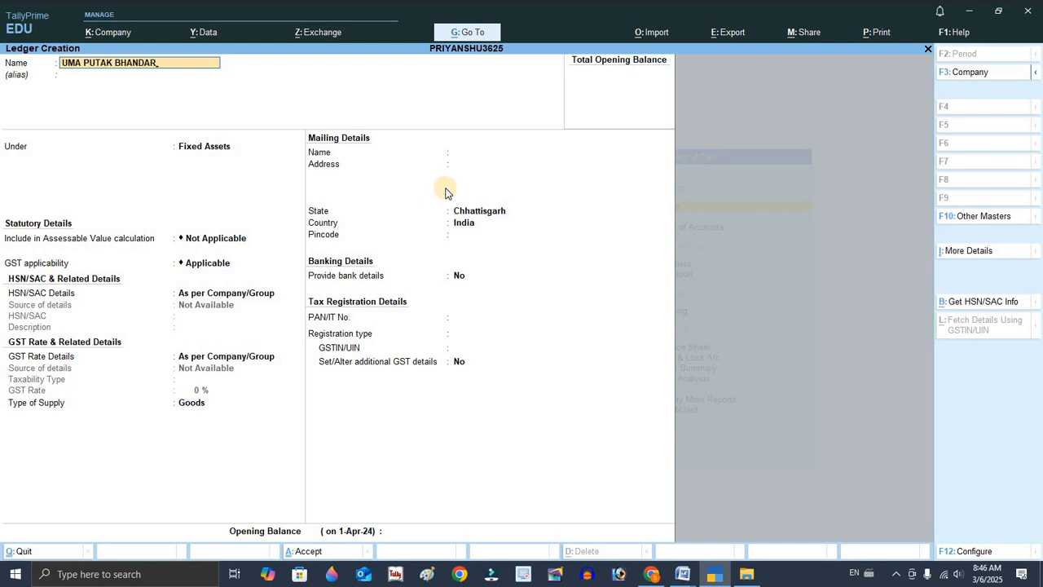
{"action": "key", "text": "Return"}
{"action": "type", "text": "SU"}
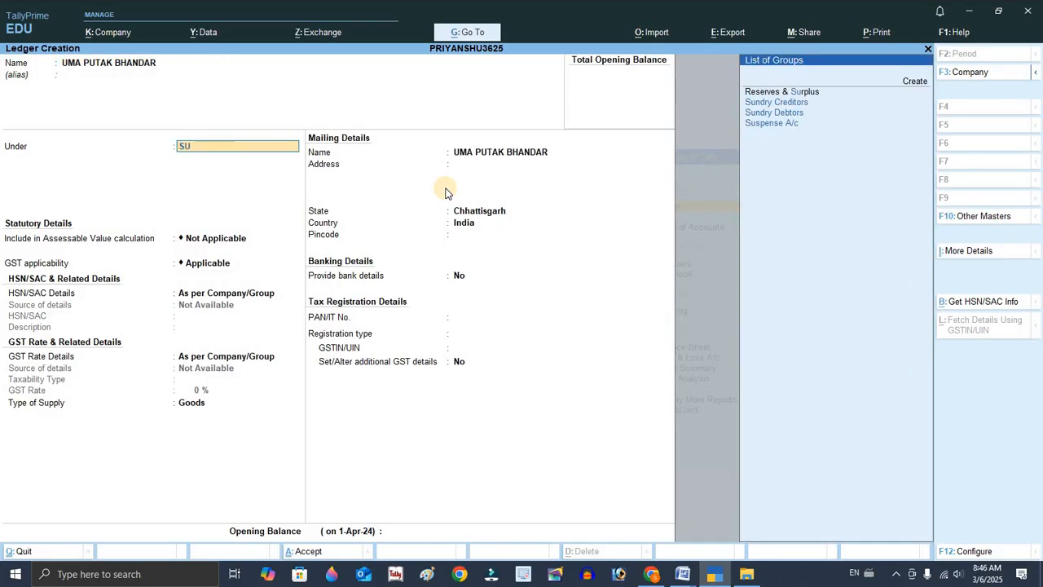
{"action": "key", "text": "Down"}
{"action": "key", "text": "Return"}
{"action": "key", "text": "ctrl+a"}
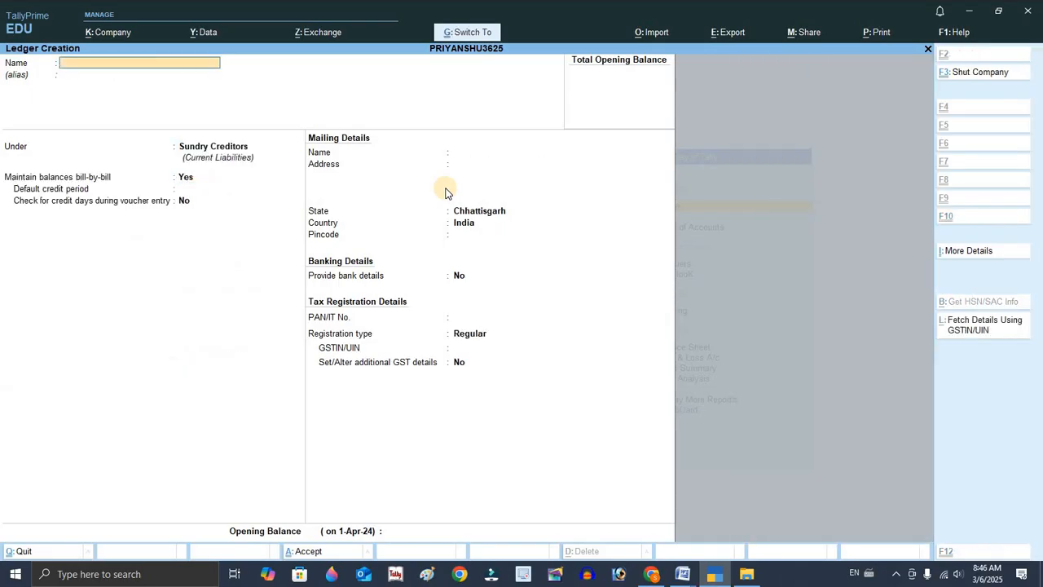
Examine the goods purchase transactions, including the one from Ramkumar and Sons, in the Word document.
{"action": "key", "text": "alt+Tab"}
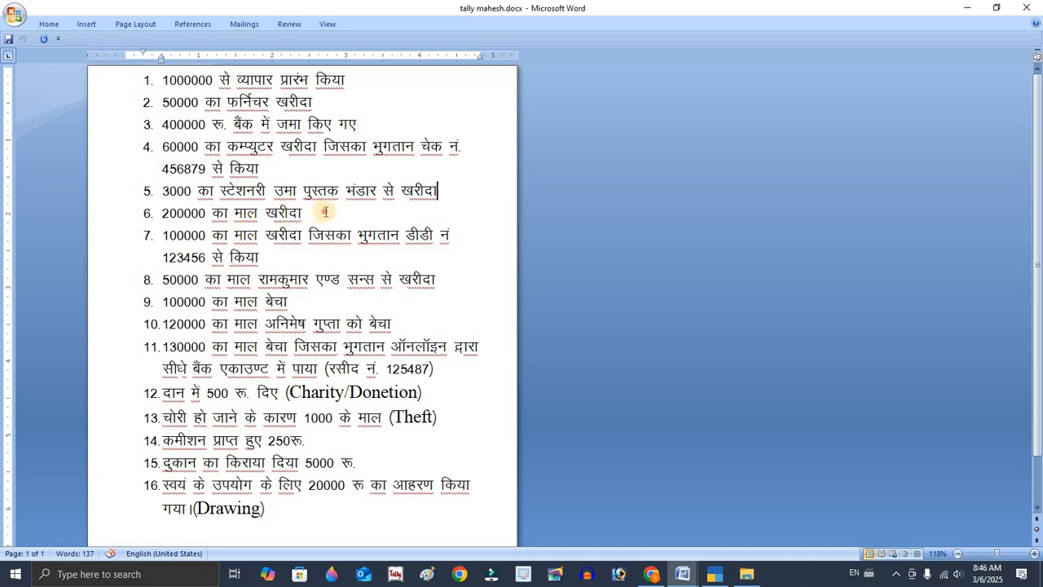
{"action": "left_click", "coordinate": [324, 212]}
{"action": "key", "text": "alt+Tab"}
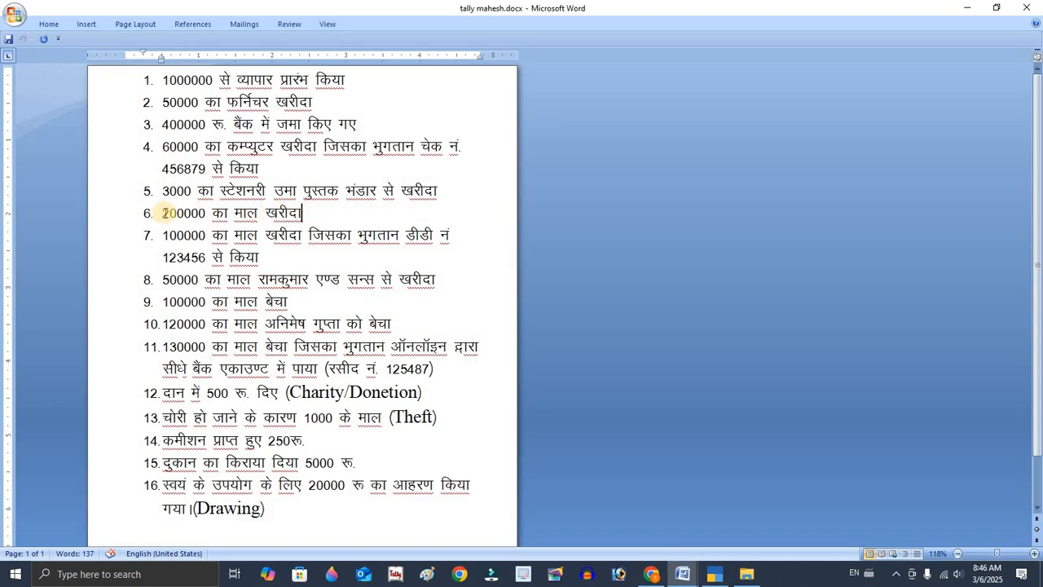
{"action": "left_click_drag", "start_coordinate": [163, 213], "coordinate": [330, 220]}
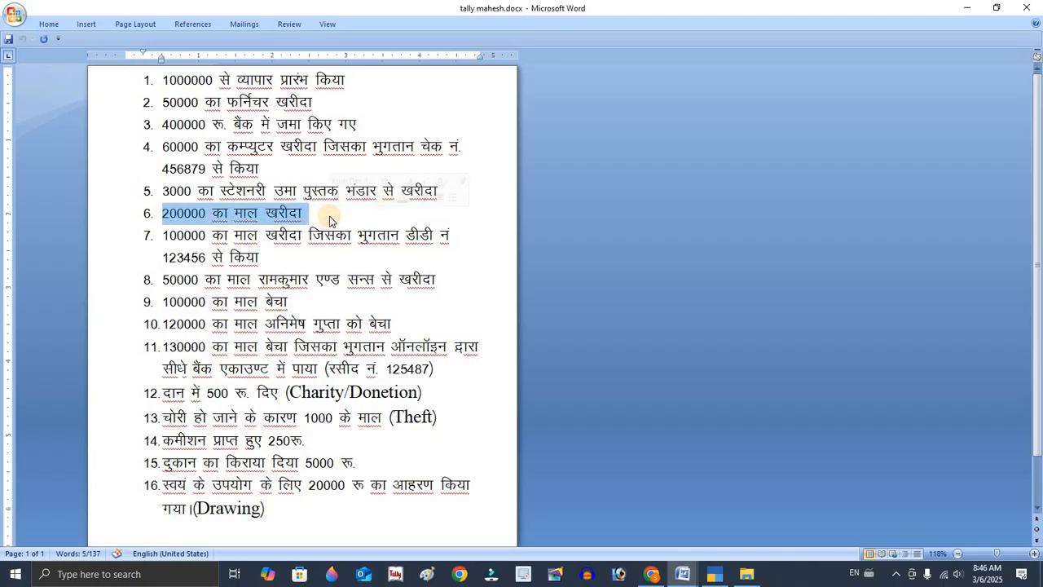
{"action": "left_click", "coordinate": [167, 235]}
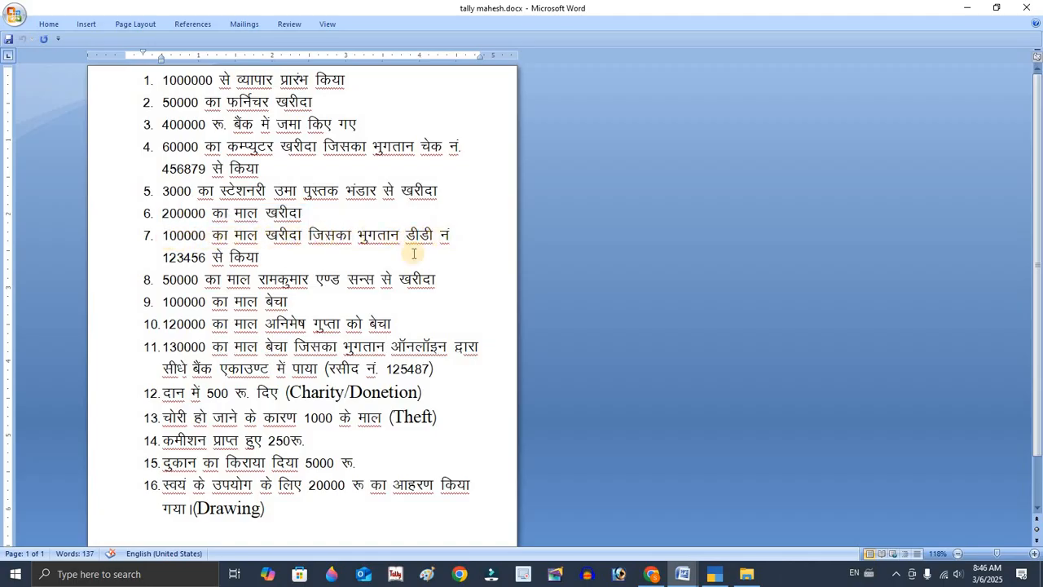
{"action": "double_click", "coordinate": [276, 236]}
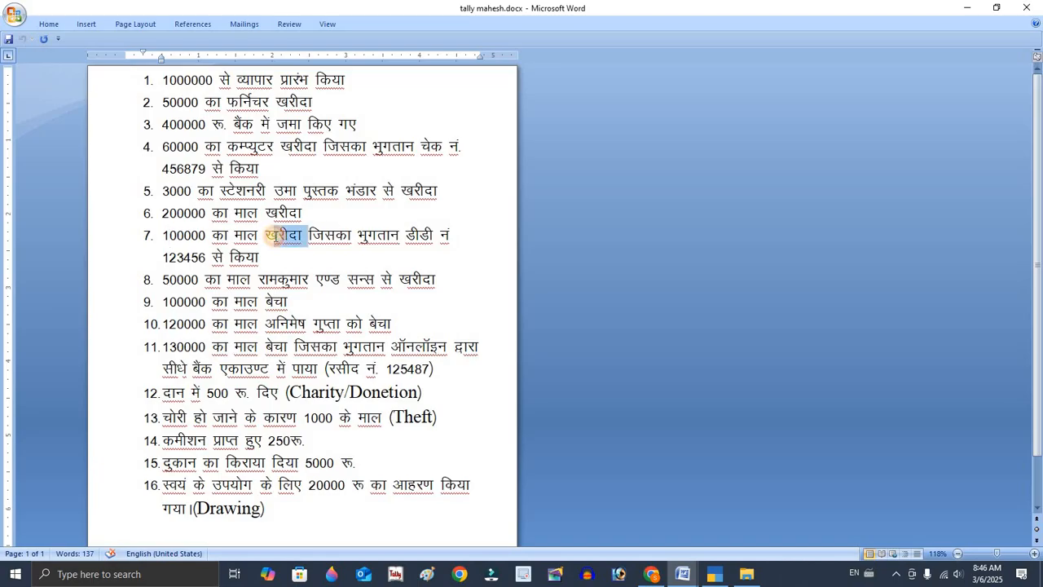
{"action": "left_click", "coordinate": [483, 260]}
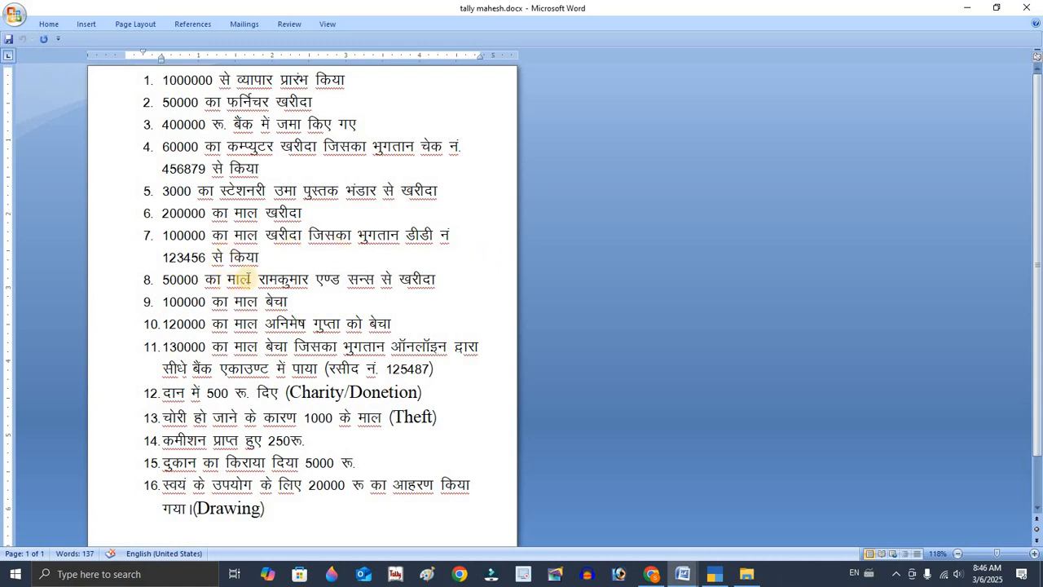
{"action": "triple_click", "coordinate": [249, 279]}
{"action": "left_click", "coordinate": [297, 279]}
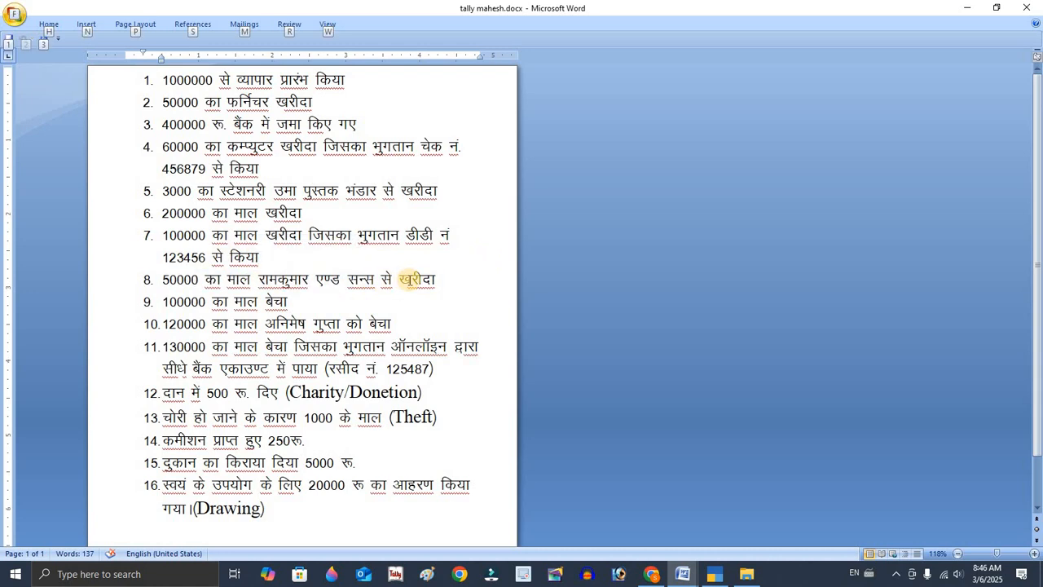
{"action": "key", "text": "alt+Tab"}
{"action": "key", "text": "alt+Tab"}
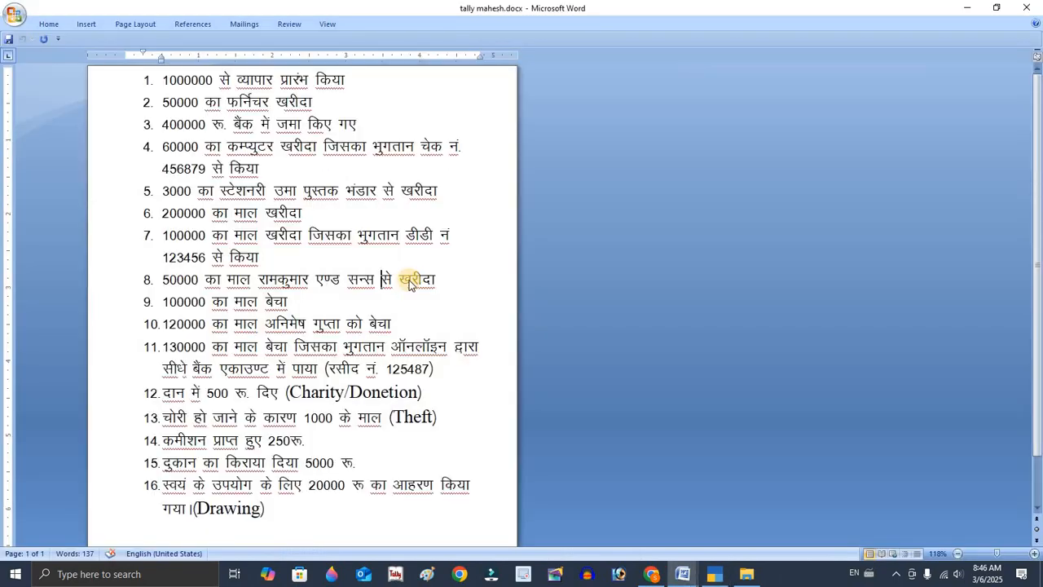
{"action": "key", "text": "alt+Tab"}
Create a ledger named RAMKUMAR AND SONS A/C under Sundry Creditors.
{"action": "type", "text": "RA"}
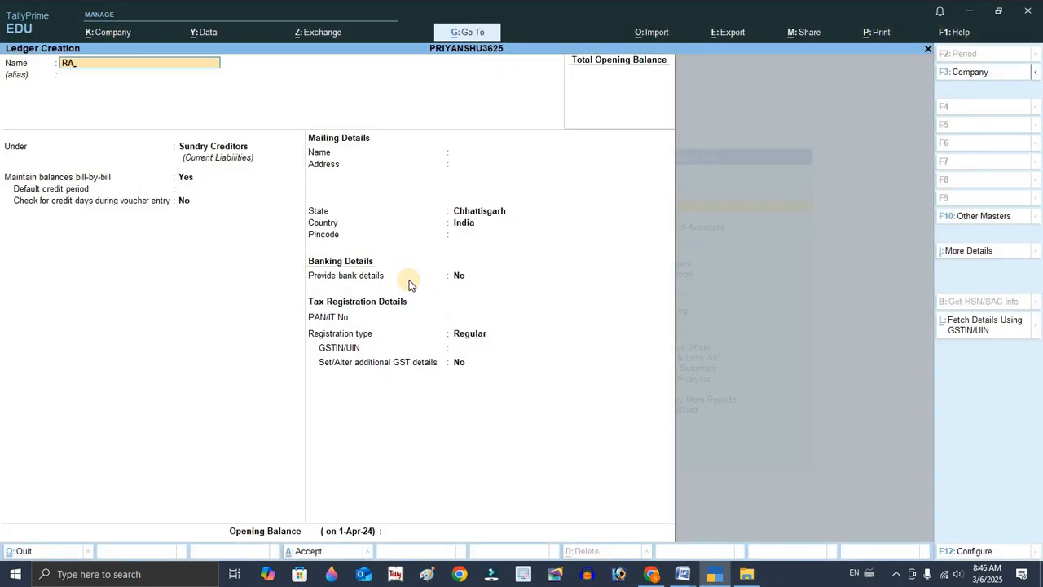
{"action": "type", "text": "MKUMAR AND SONS A"}
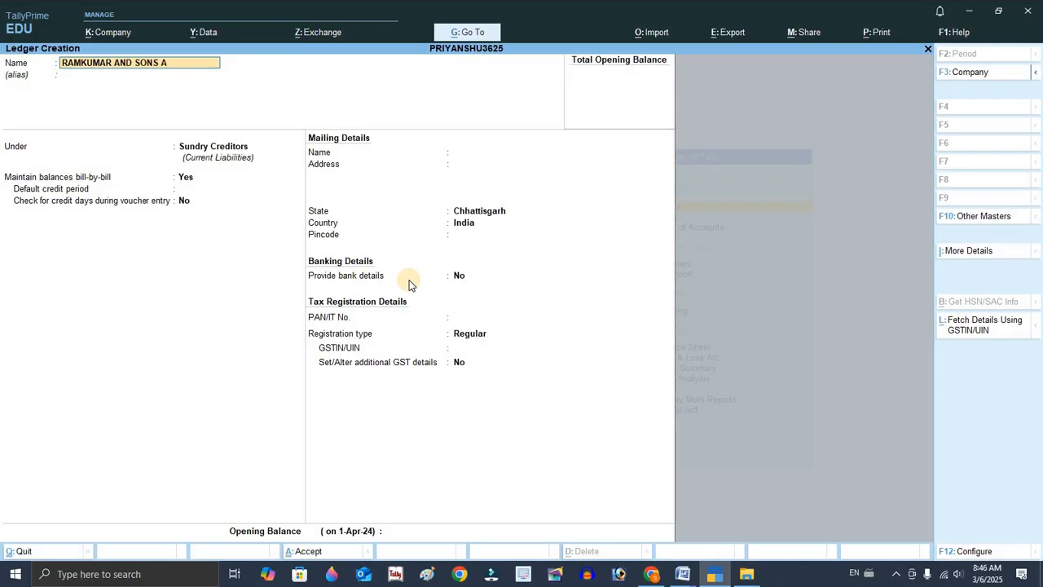
{"action": "type", "text": "/C"}
{"action": "key", "text": "Return"}
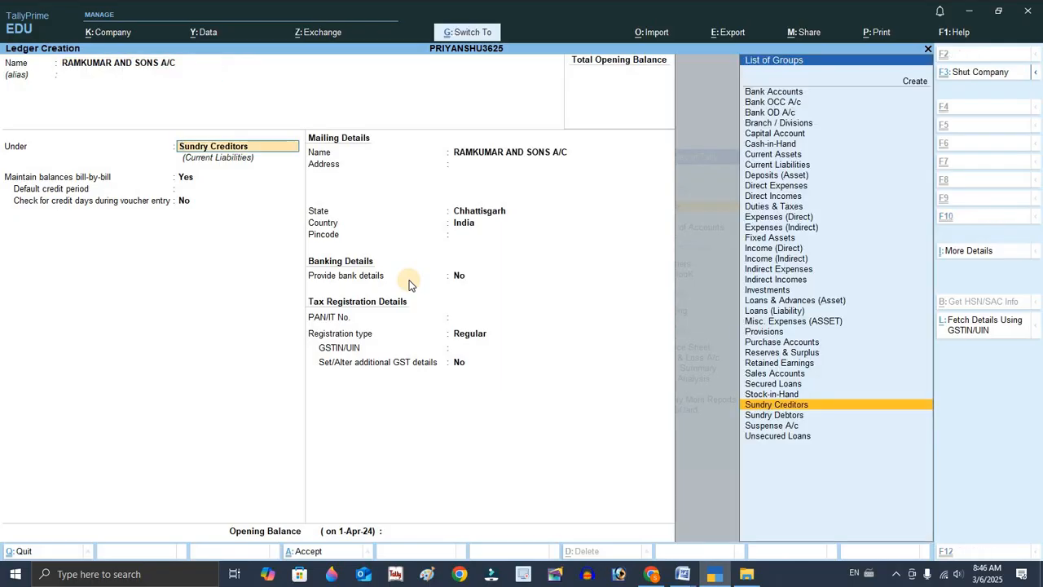
Check the goods sale transaction in the Word document.
{"action": "key", "text": "alt+Tab"}
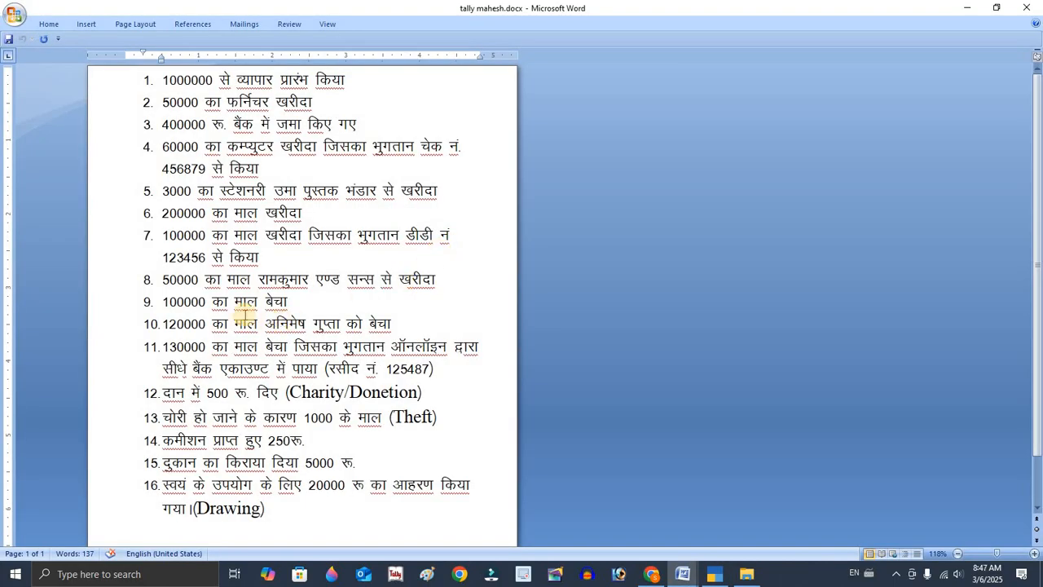
{"action": "left_click", "coordinate": [288, 301]}
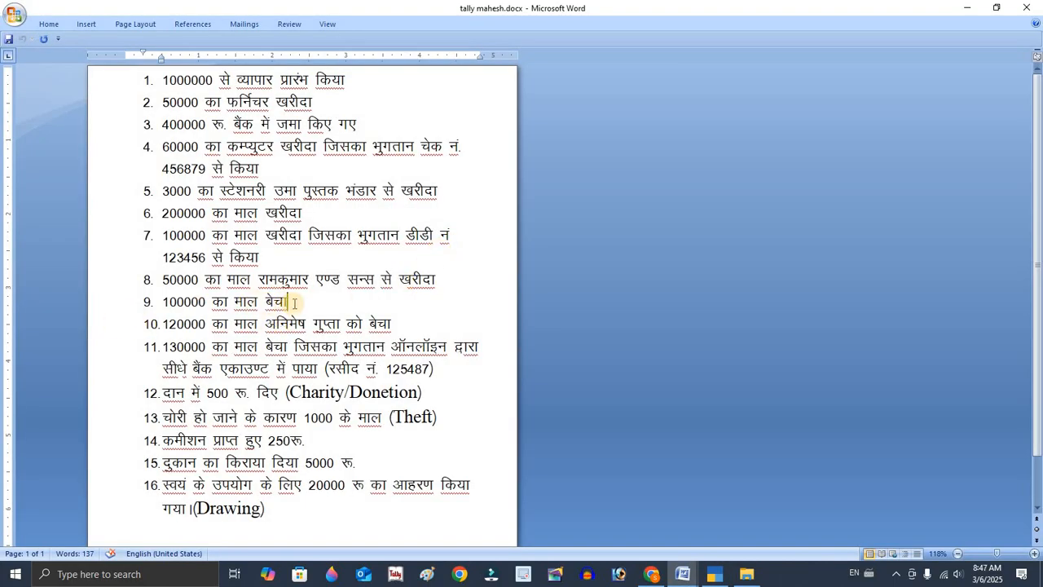
{"action": "key", "text": "alt+Tab"}
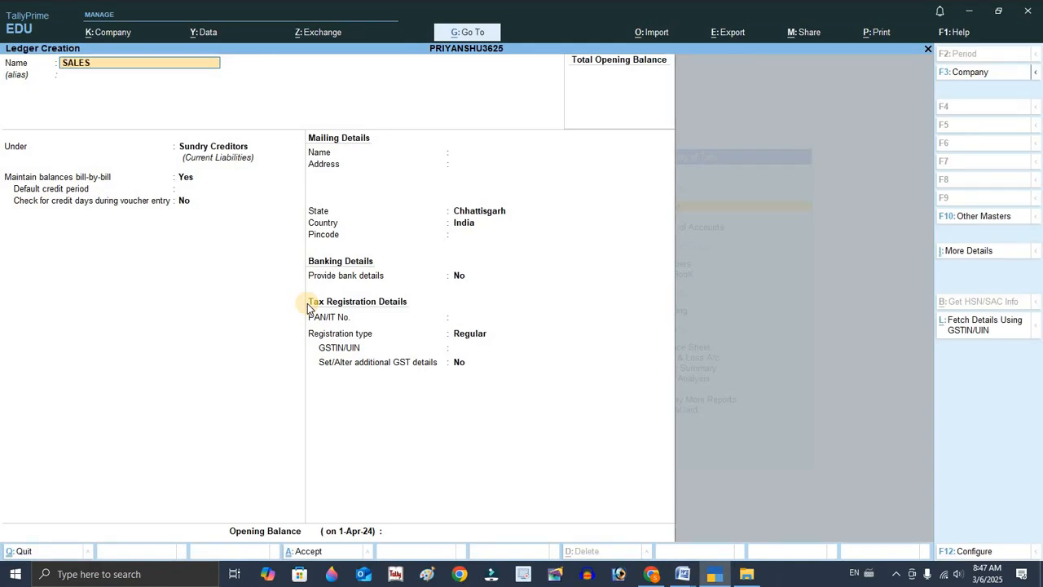
Create a ledger named SALES A/C under the Sales Accounts group.
{"action": "type", "text": "/C"}
{"action": "key", "text": "Return"}
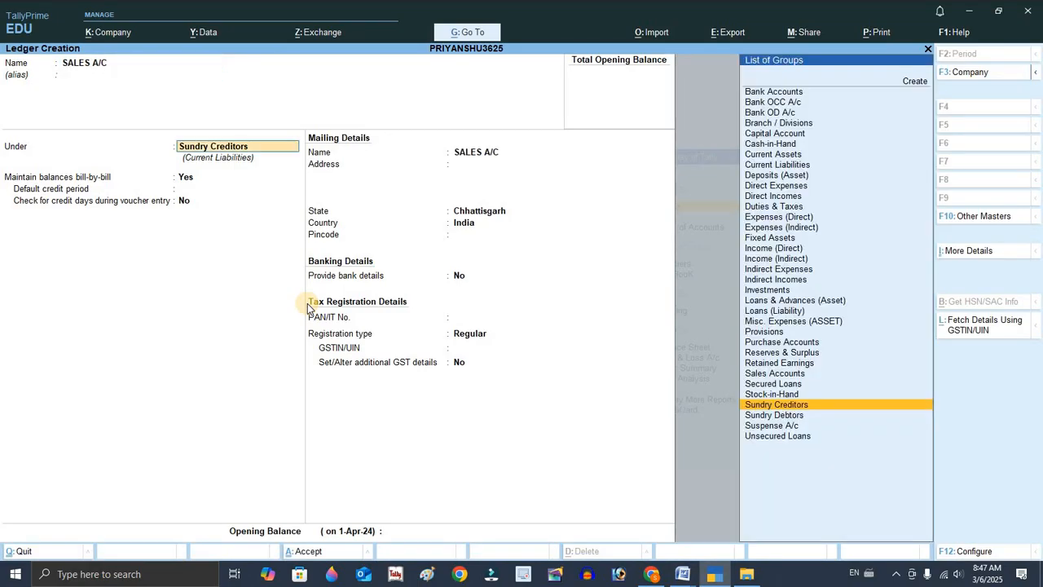
{"action": "type", "text": "SAL"}
{"action": "key", "text": "Return"}
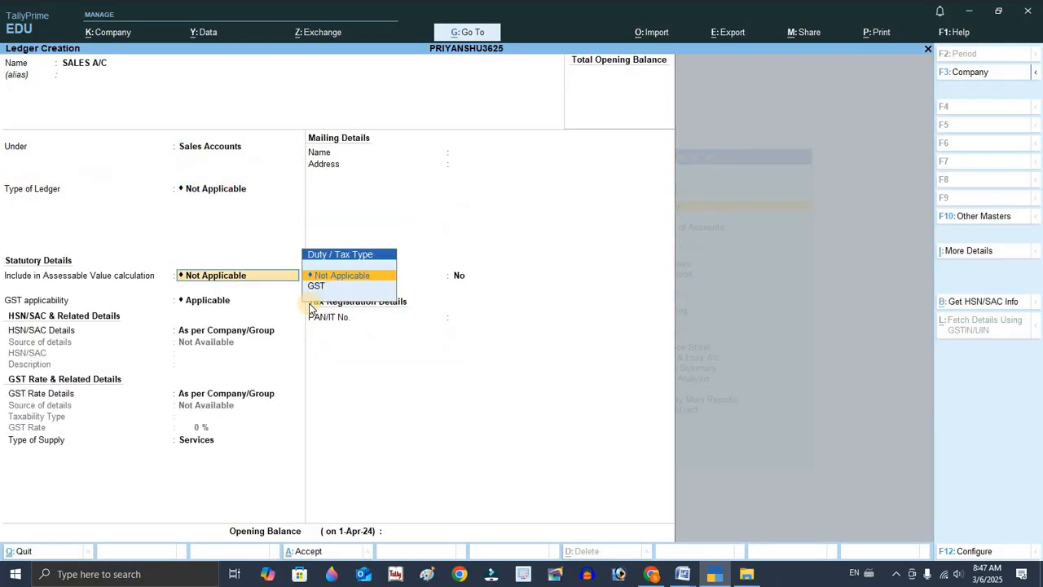
{"action": "key", "text": "alt+Tab"}
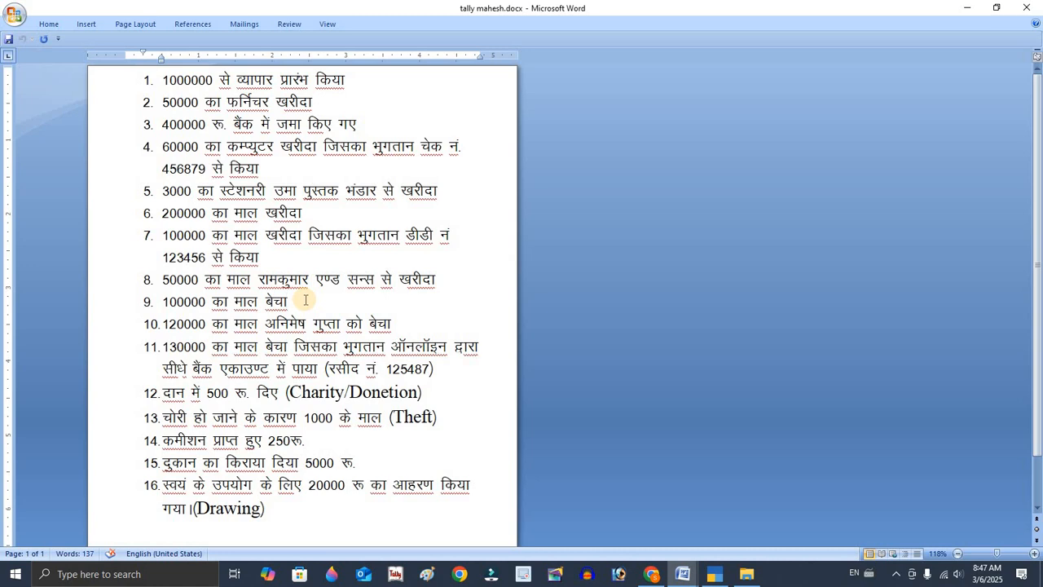
{"action": "left_click", "coordinate": [424, 327]}
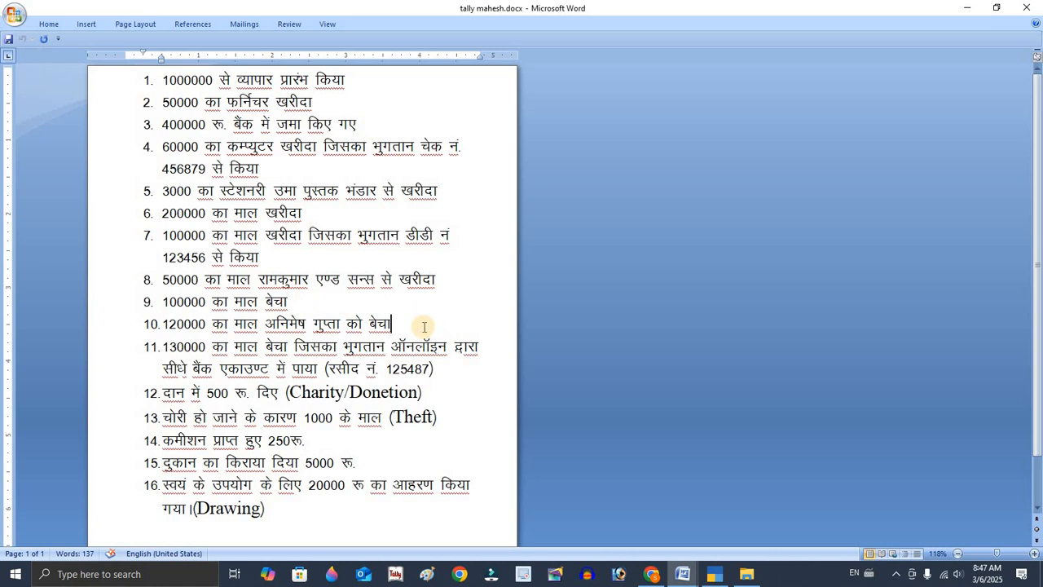
{"action": "key", "text": "alt+Tab"}
{"action": "key", "text": "alt+Tab"}
{"action": "key", "text": "alt+Tab"}
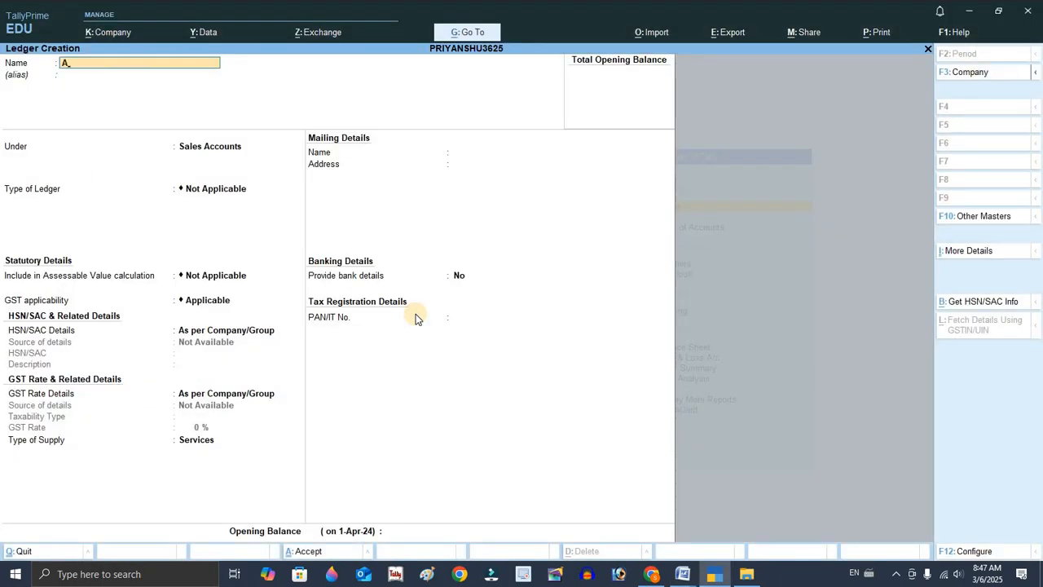
{"action": "key", "text": "Return"}
{"action": "type", "text": "SU"}
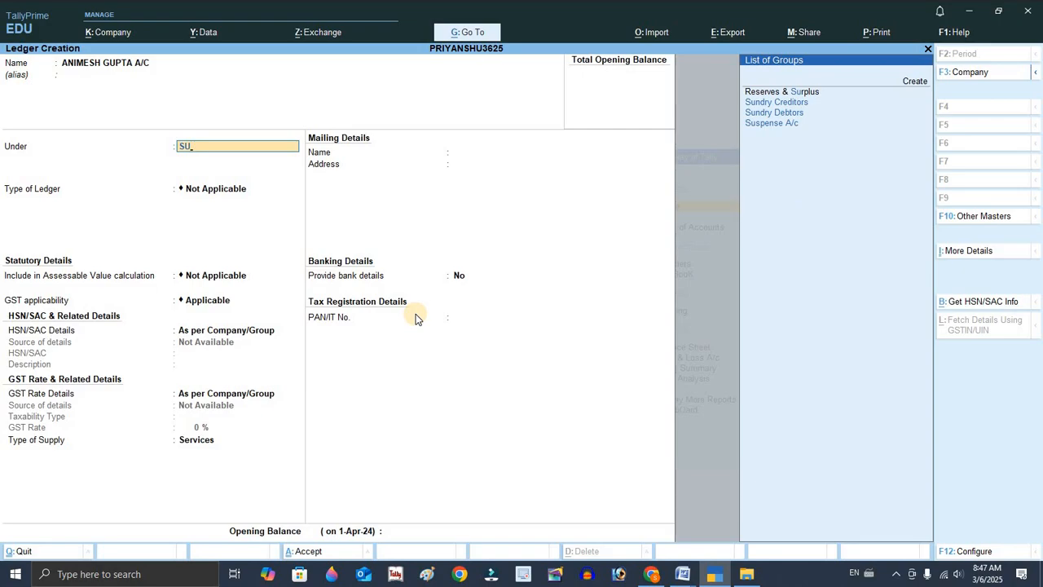
{"action": "key", "text": "Down"}
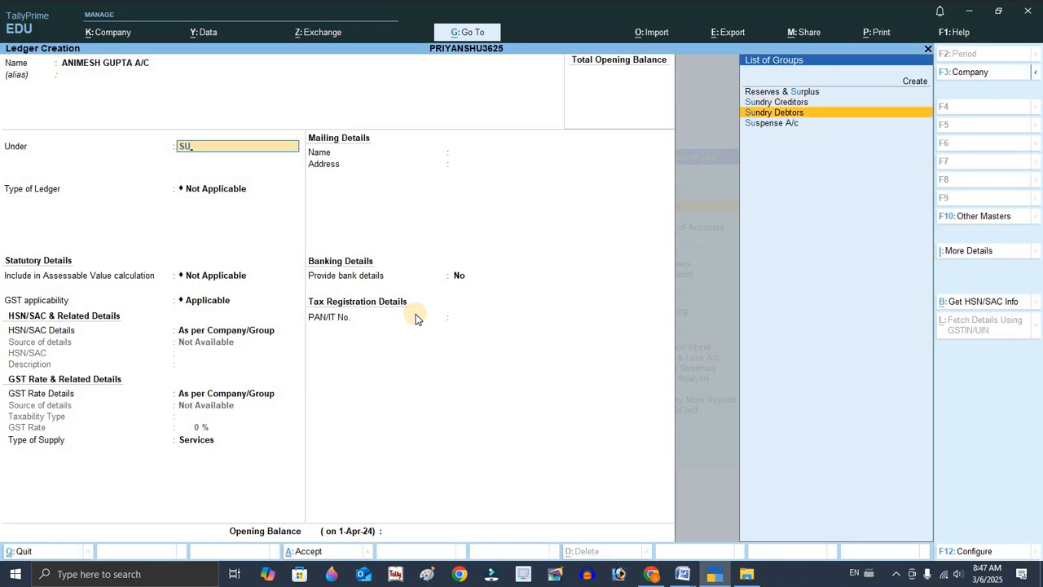
{"action": "key", "text": "Return"}
{"action": "key", "text": "Return"}
{"action": "key", "text": "Return"}
{"action": "key", "text": "Return"}
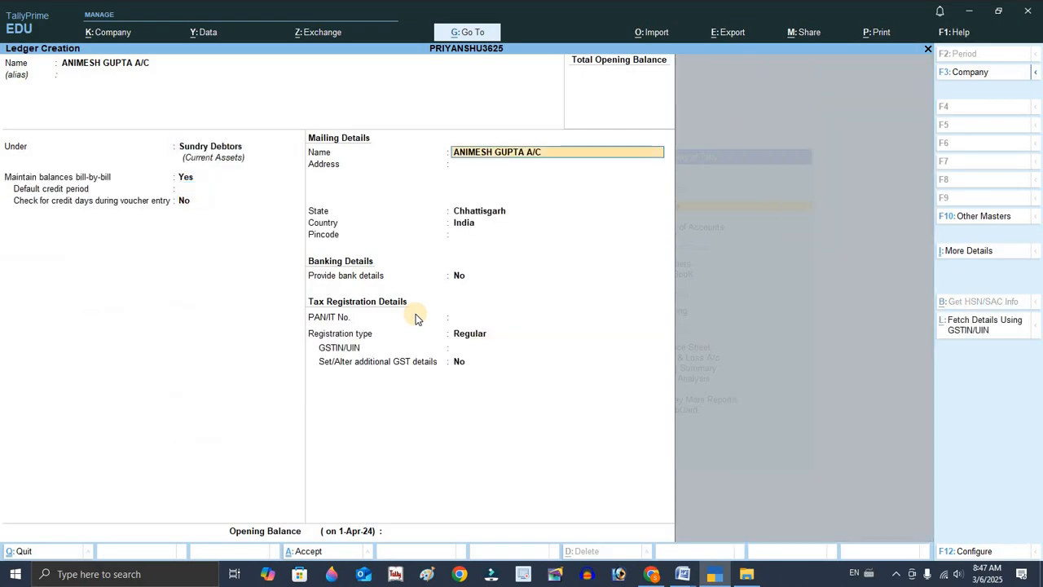
{"action": "key", "text": "Return"}
{"action": "key", "text": "Return"}
{"action": "key", "text": "Return"}
{"action": "key", "text": "Return"}
{"action": "key", "text": "Return"}
{"action": "key", "text": "Return"}
{"action": "key", "text": "Return"}
{"action": "key", "text": "Return"}
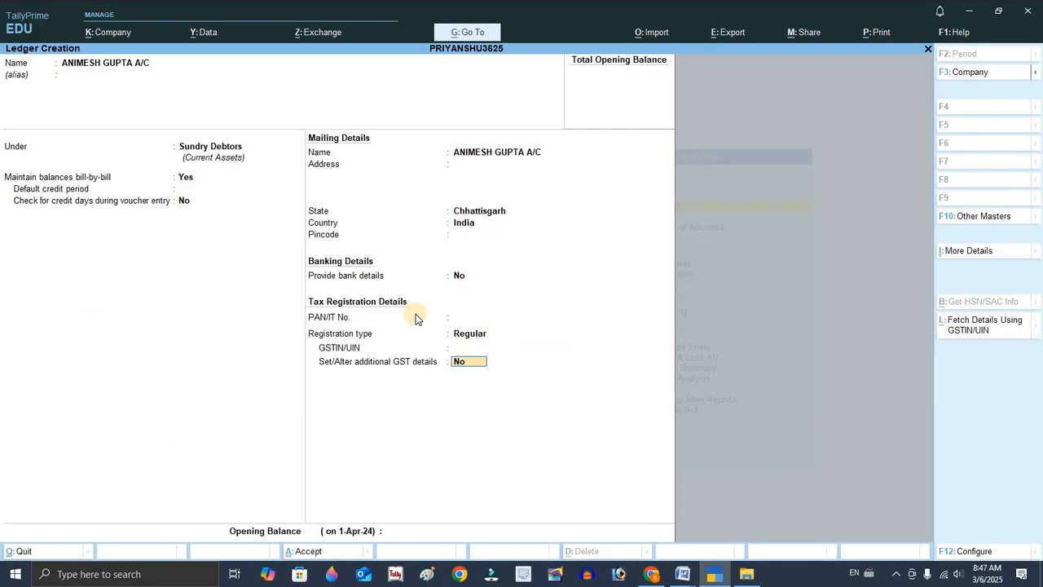
{"action": "key", "text": "Return"}
{"action": "key", "text": "Return"}
{"action": "key", "text": "Return"}
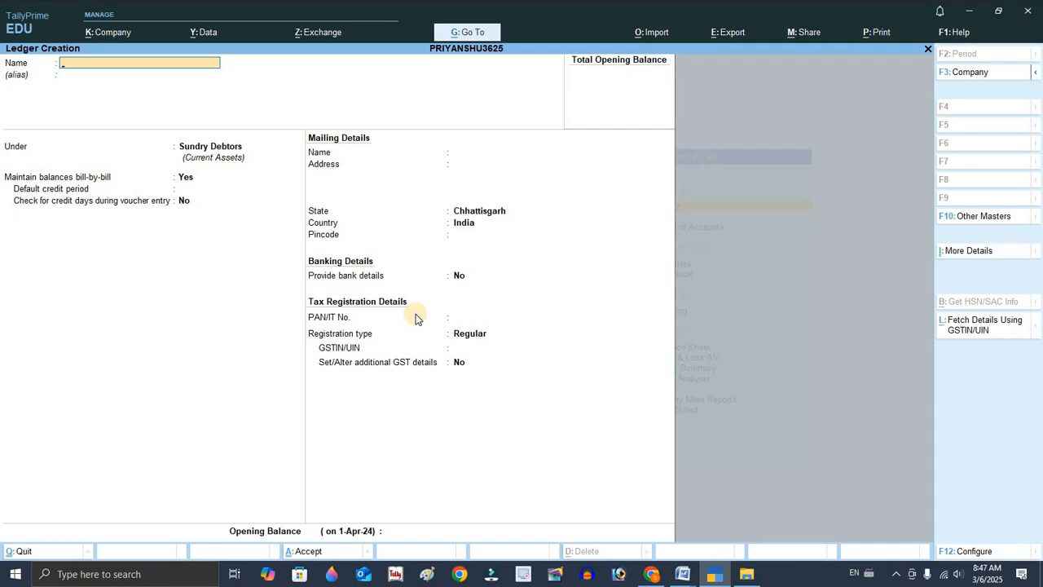
Read the online bank receipt sale and the charity transaction in the Word document.
{"action": "key", "text": "alt+Tab"}
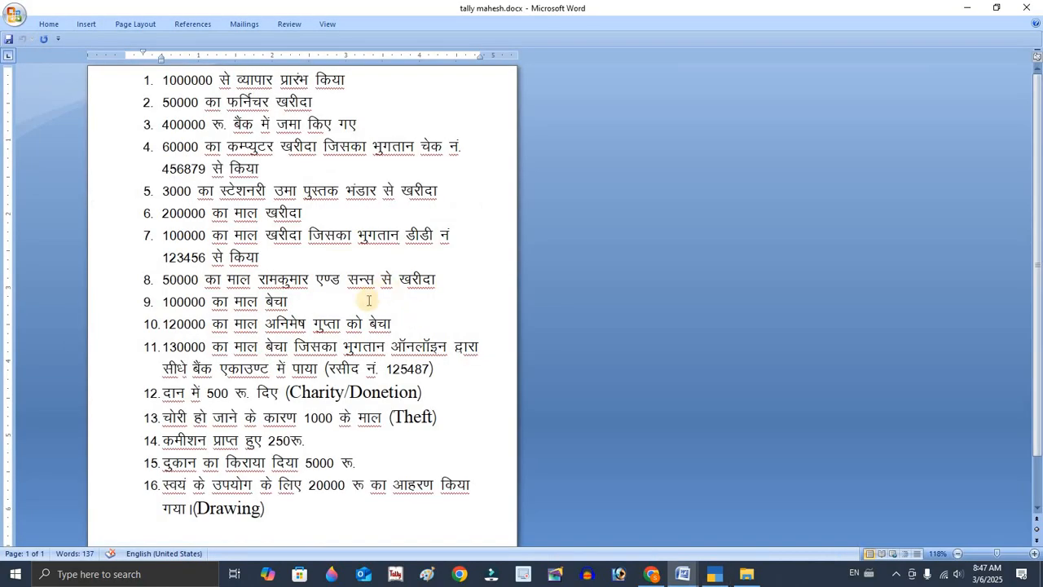
{"action": "scroll", "coordinate": [181, 350], "scroll_direction": "down", "scroll_amount": 1}
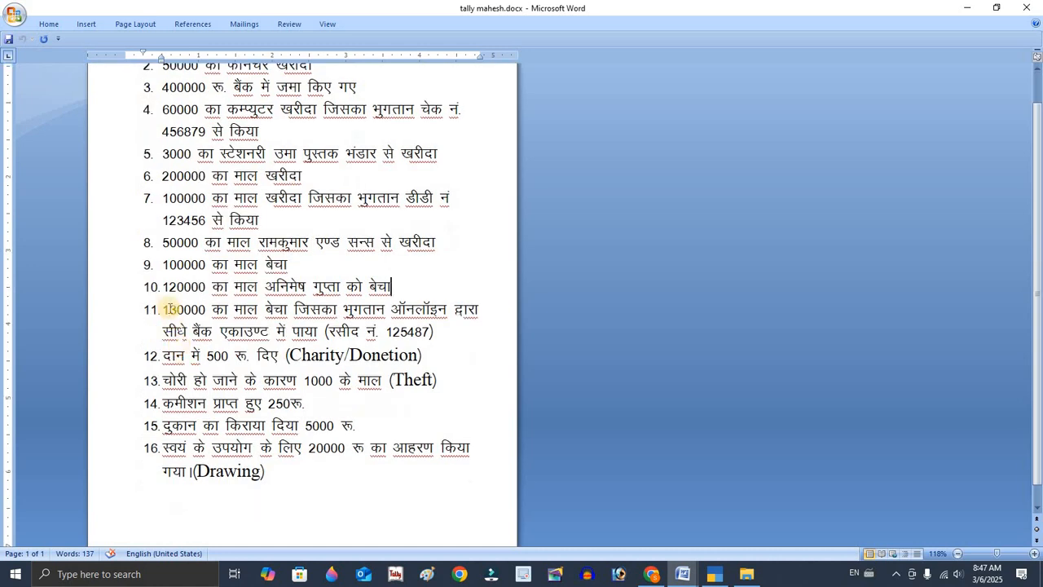
{"action": "left_click", "coordinate": [161, 309]}
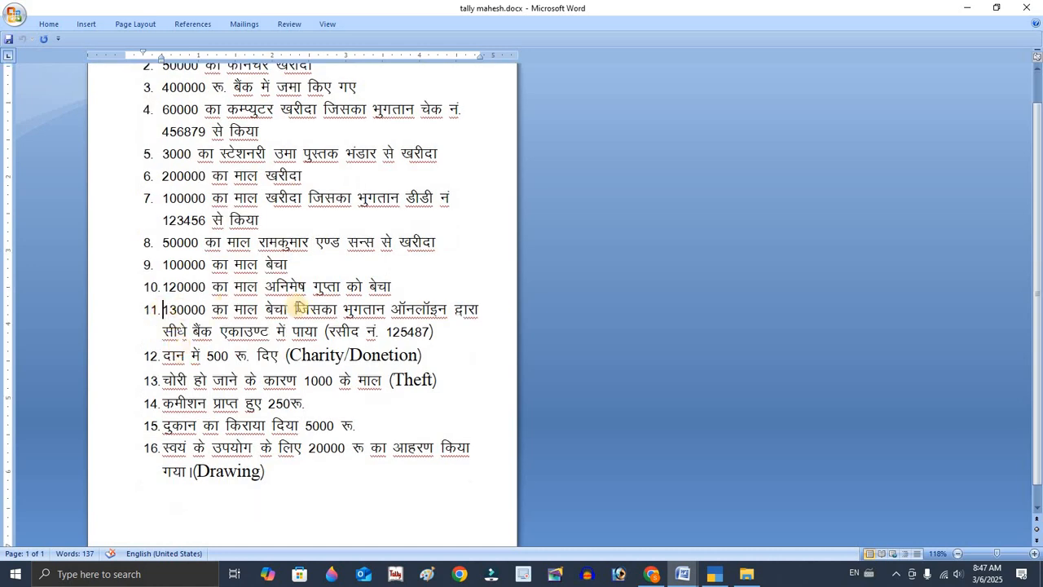
{"action": "left_click", "coordinate": [296, 307]}
{"action": "left_click_drag", "start_coordinate": [460, 307], "coordinate": [454, 310]}
{"action": "left_click", "coordinate": [338, 334]}
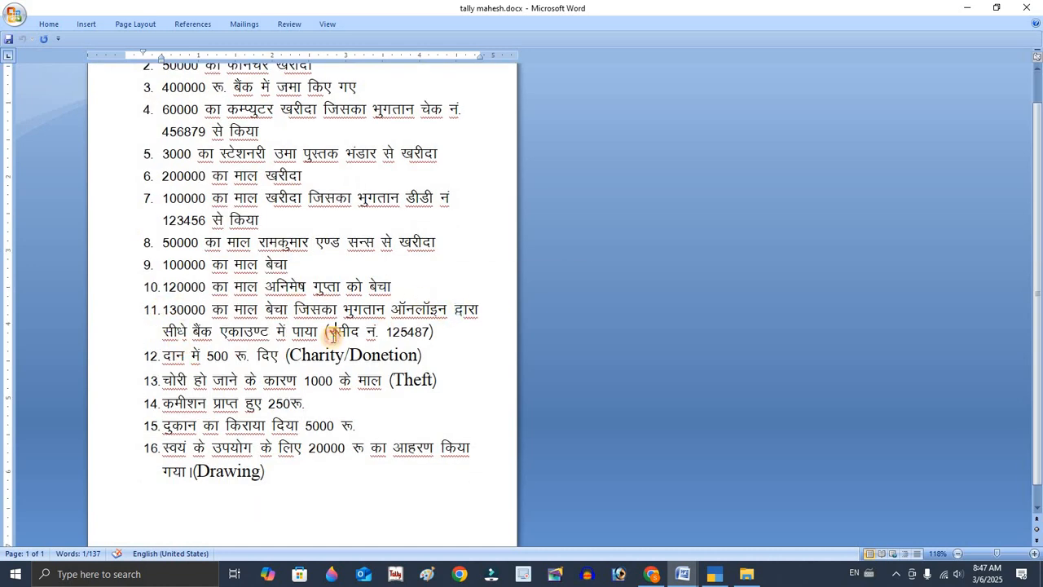
{"action": "left_click_drag", "start_coordinate": [266, 308], "coordinate": [290, 305]}
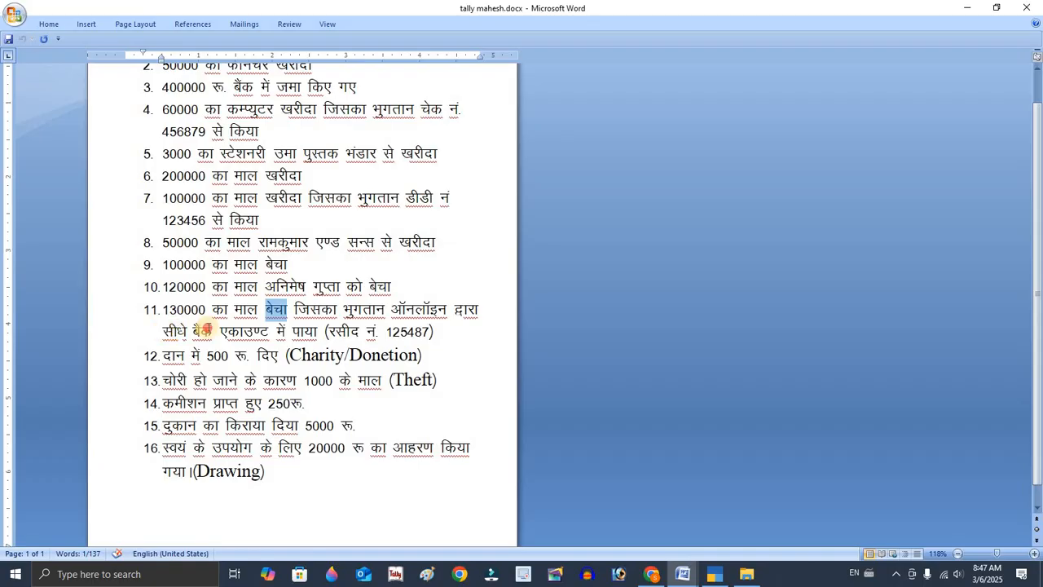
{"action": "left_click_drag", "start_coordinate": [163, 332], "coordinate": [467, 334]}
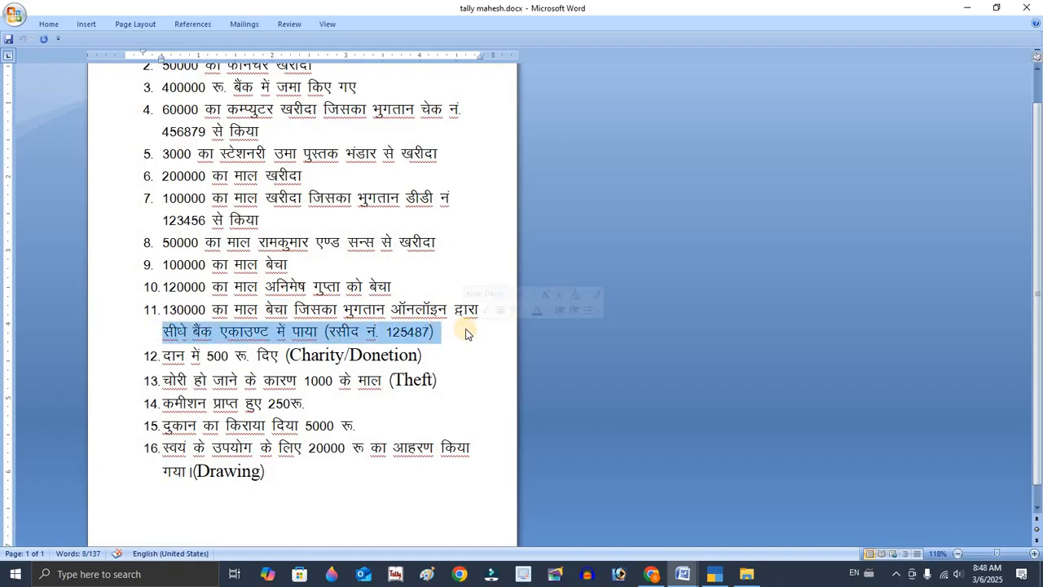
{"action": "left_click", "coordinate": [423, 357]}
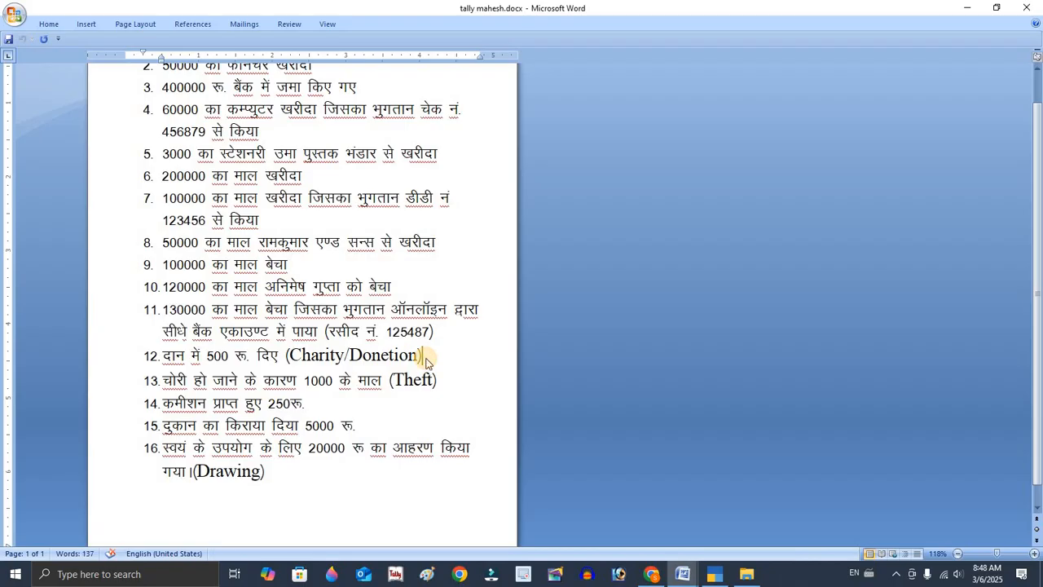
Create a ledger named CHARITY A/C under Indirect Expenses and save it.
{"action": "key", "text": "alt+Tab"}
{"action": "type", "text": "CHA"}
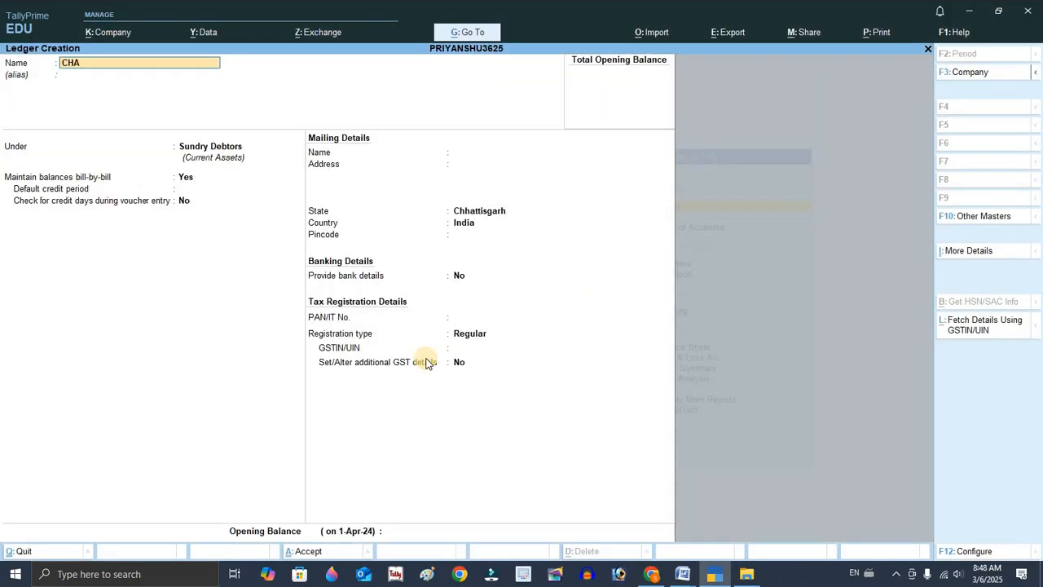
{"action": "type", "text": "RITY A/C"}
{"action": "key", "text": "Return"}
{"action": "key", "text": "Return"}
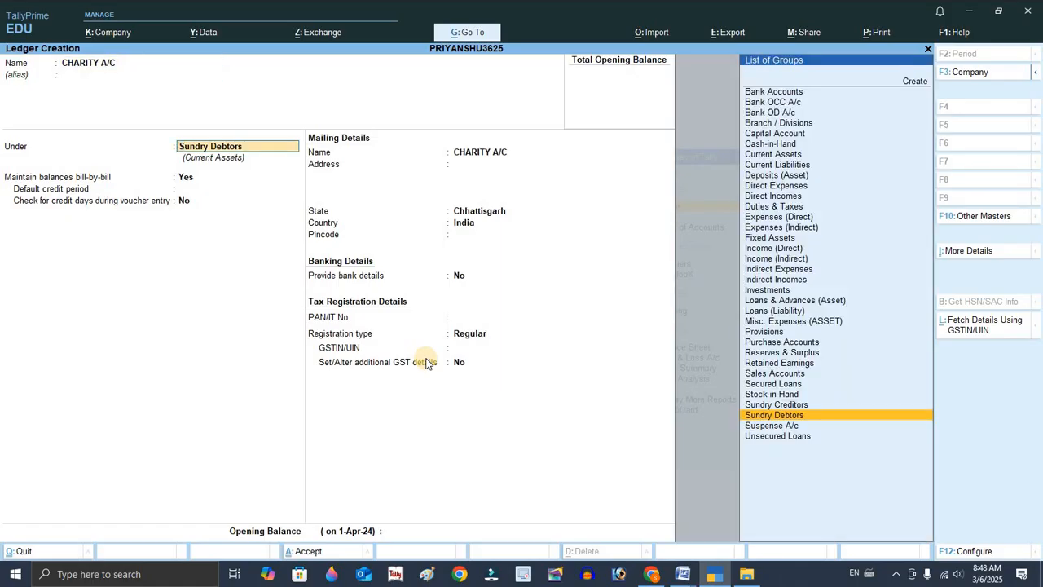
{"action": "type", "text": "in"}
{"action": "key", "text": "Down"}
{"action": "key", "text": "Down"}
{"action": "key", "text": "Down"}
{"action": "key", "text": "Return"}
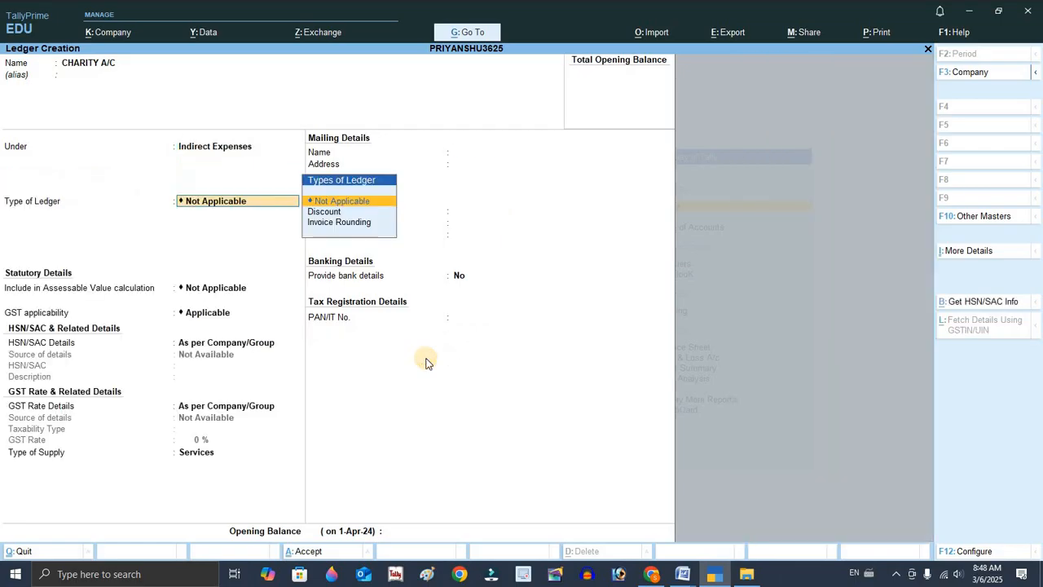
{"action": "key", "text": "ctrl+a"}
Create a ledger named LOSS BY THEFT A/C under Indirect Expenses and save it.
{"action": "key", "text": "alt+Tab"}
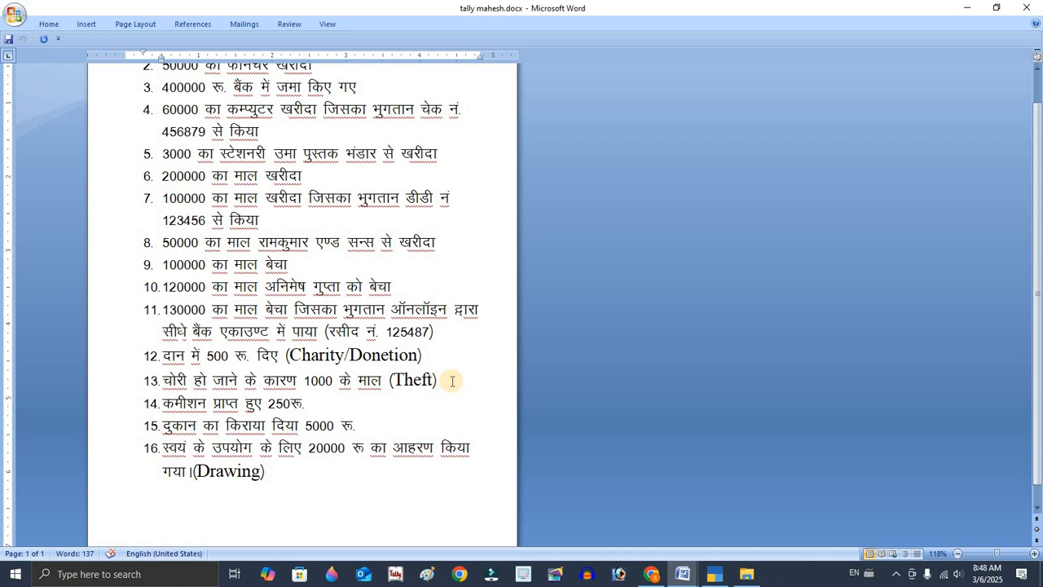
{"action": "key", "text": "alt+Tab"}
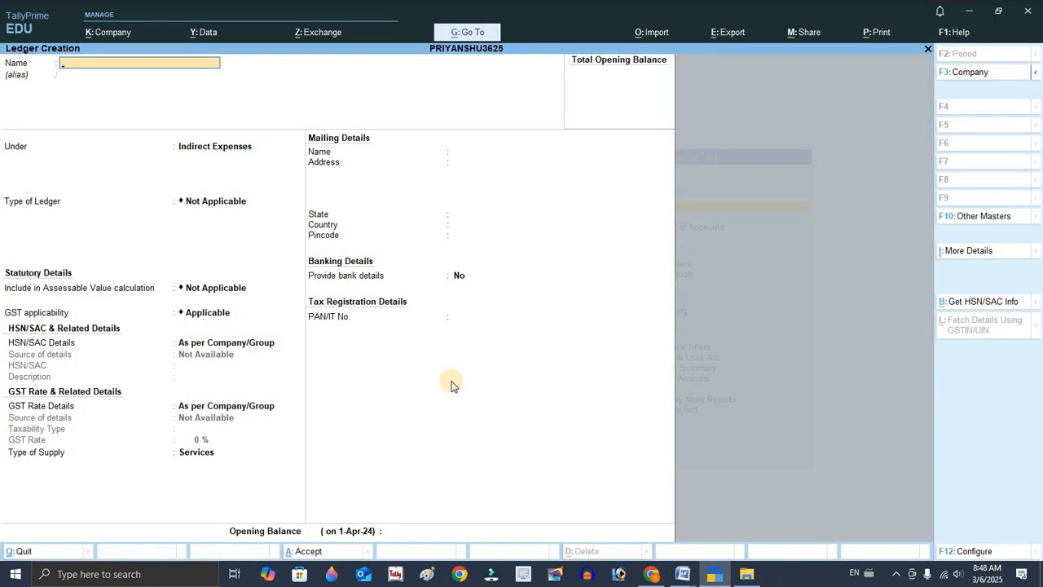
{"action": "type", "text": "LOSS BY THEFT A/C"}
{"action": "key", "text": "Return"}
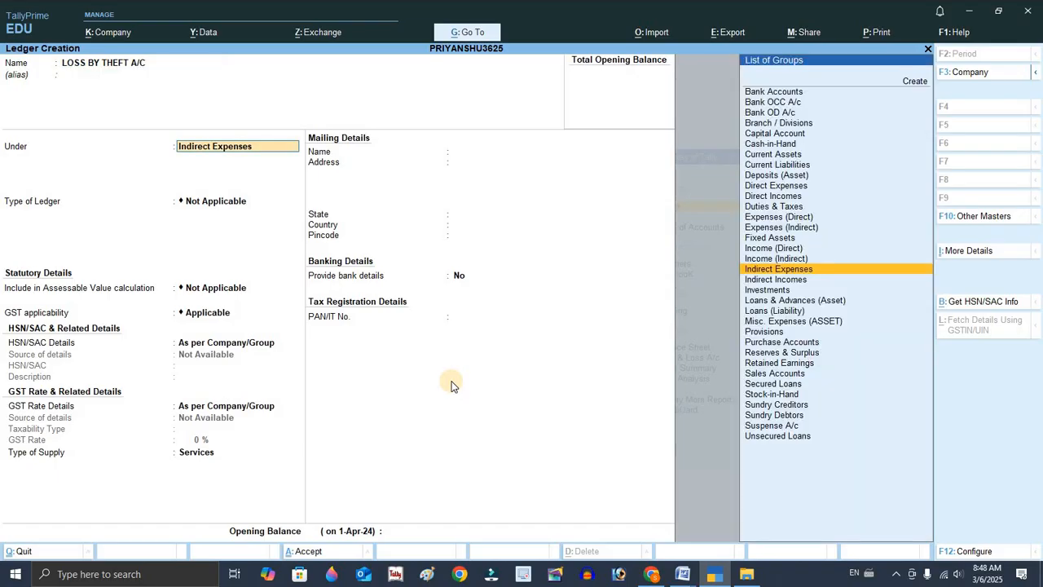
{"action": "key", "text": "ctrl+a"}
Create a ledger named COMMISSION A/C under Income (Indirect).
{"action": "key", "text": "alt+Tab"}
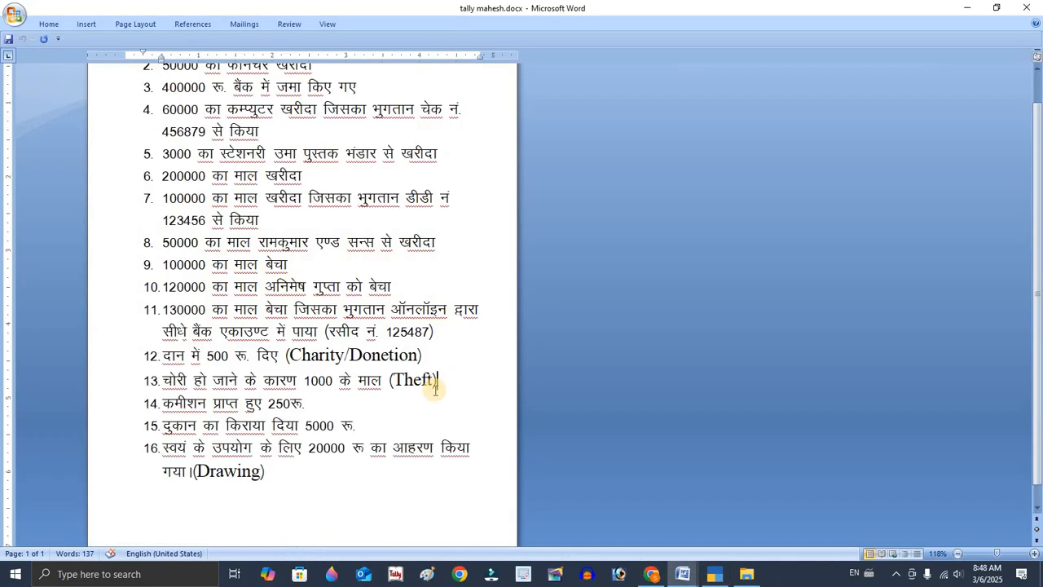
{"action": "left_click", "coordinate": [306, 404]}
{"action": "key", "text": "alt+Tab"}
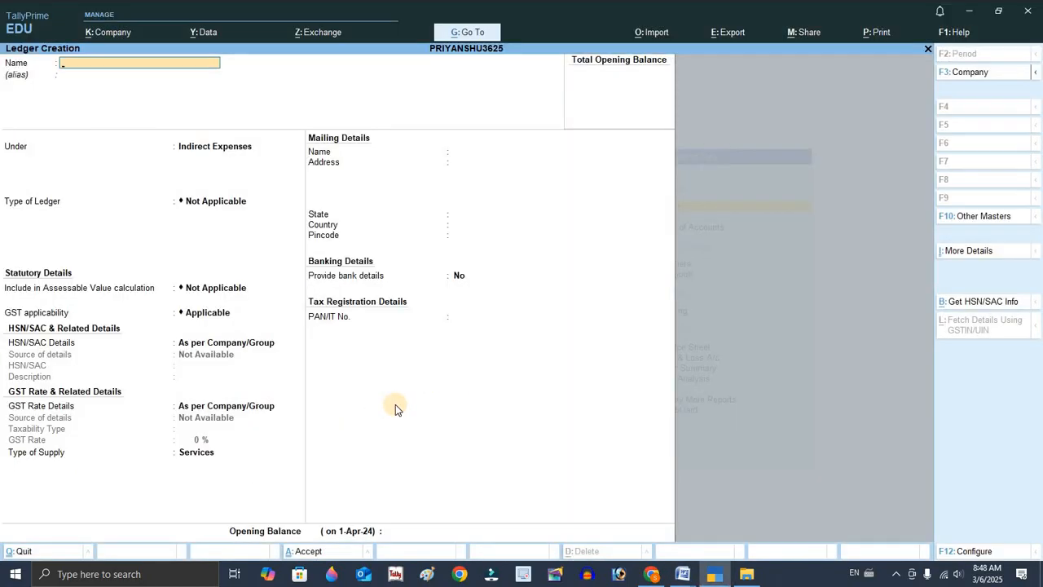
{"action": "type", "text": "COMMISSION A/C"}
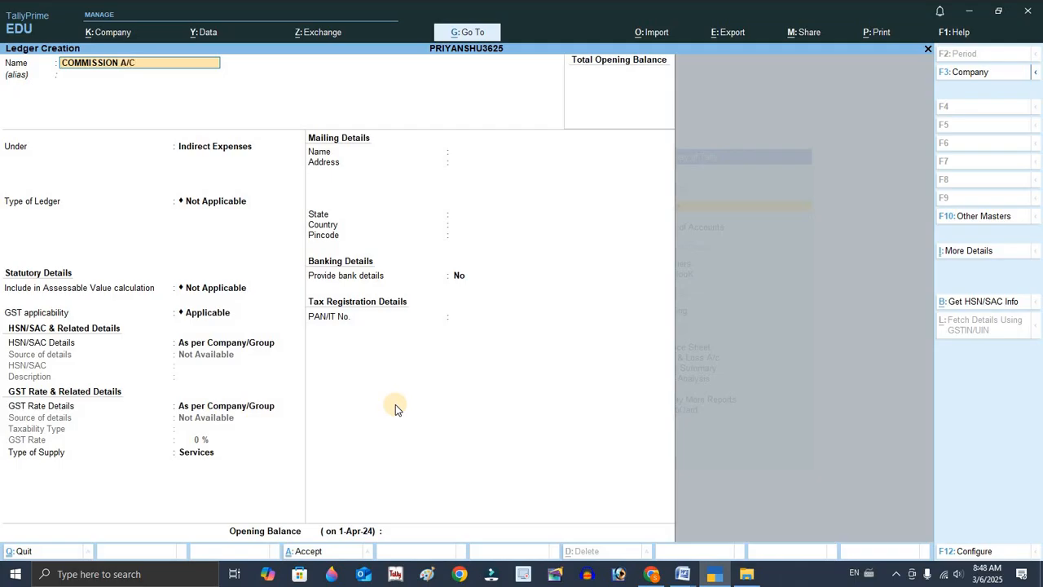
{"action": "key", "text": "Return"}
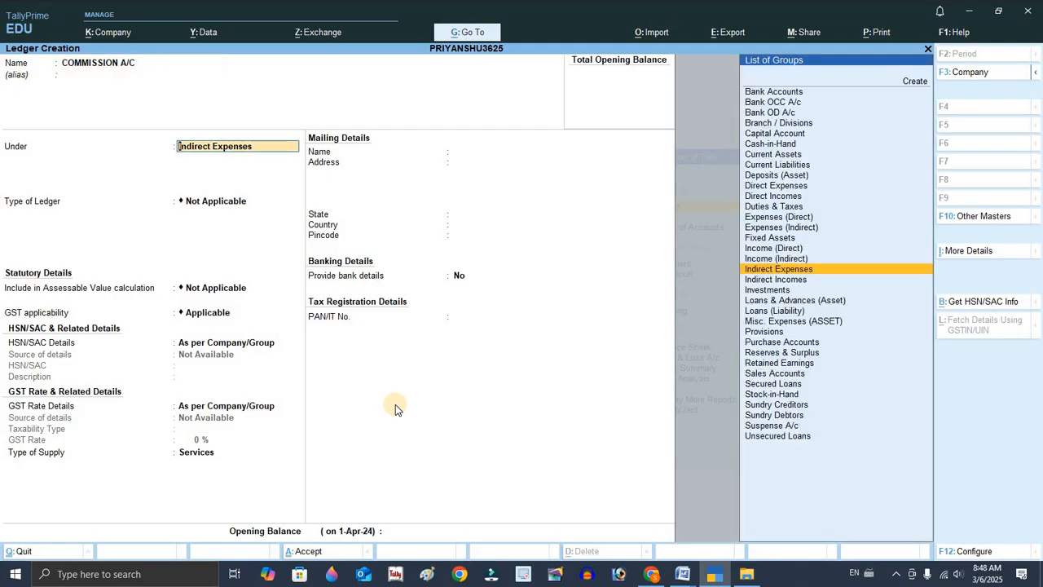
{"action": "key", "text": "Up"}
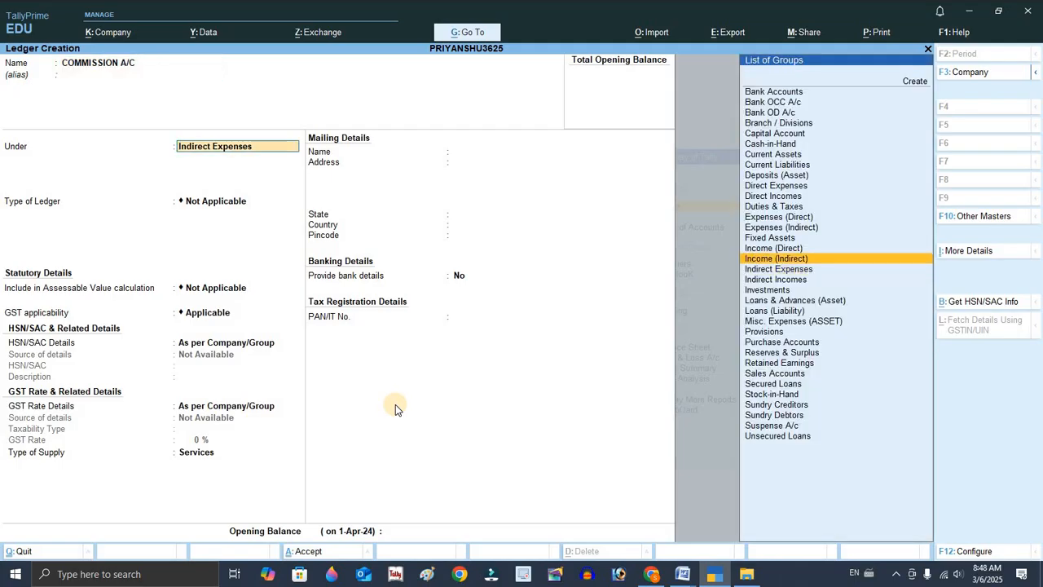
{"action": "key", "text": "Return"}
Create a ledger named SHOP RENT A/C under Indirect Expenses and save it.
{"action": "key", "text": "alt+Tab"}
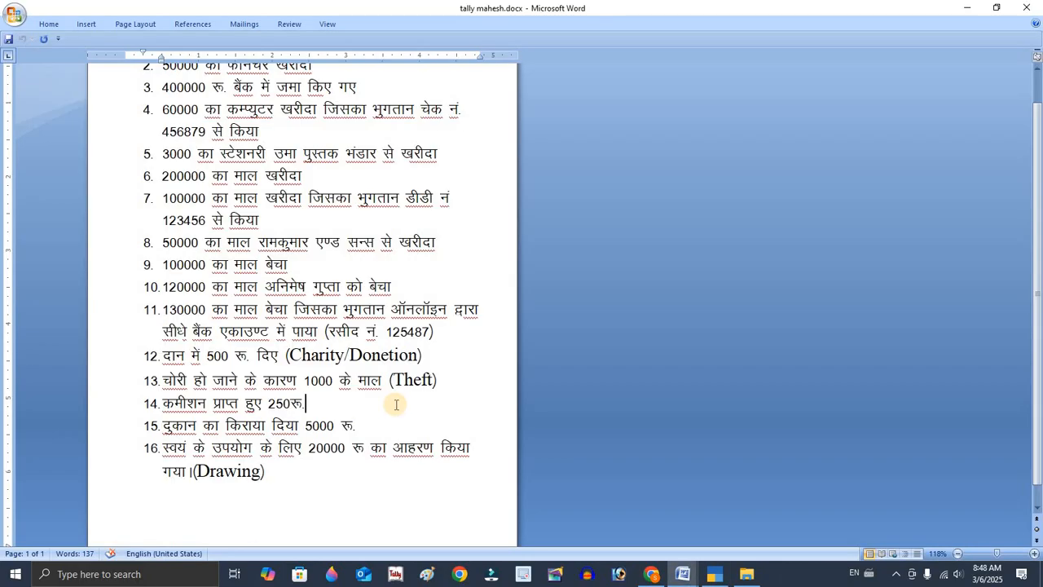
{"action": "left_click", "coordinate": [370, 423]}
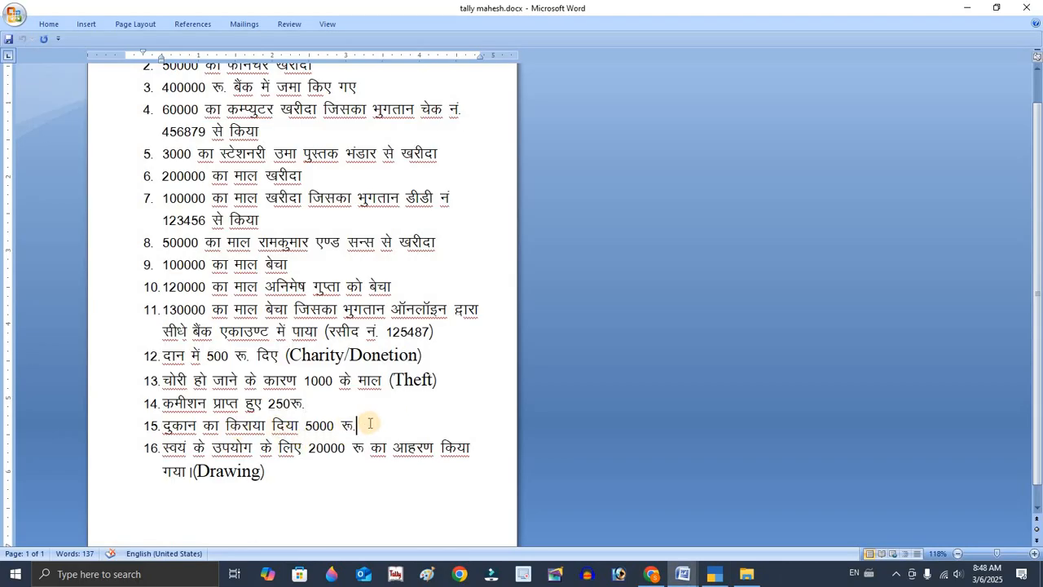
{"action": "key", "text": "alt+Tab"}
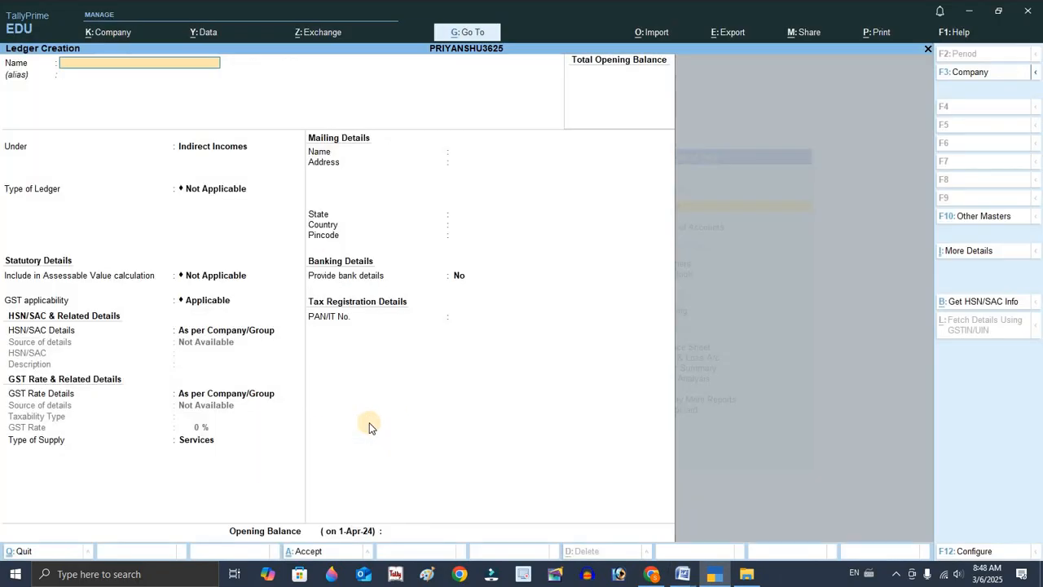
{"action": "type", "text": "SHOP RENT A/C"}
{"action": "key", "text": "Return"}
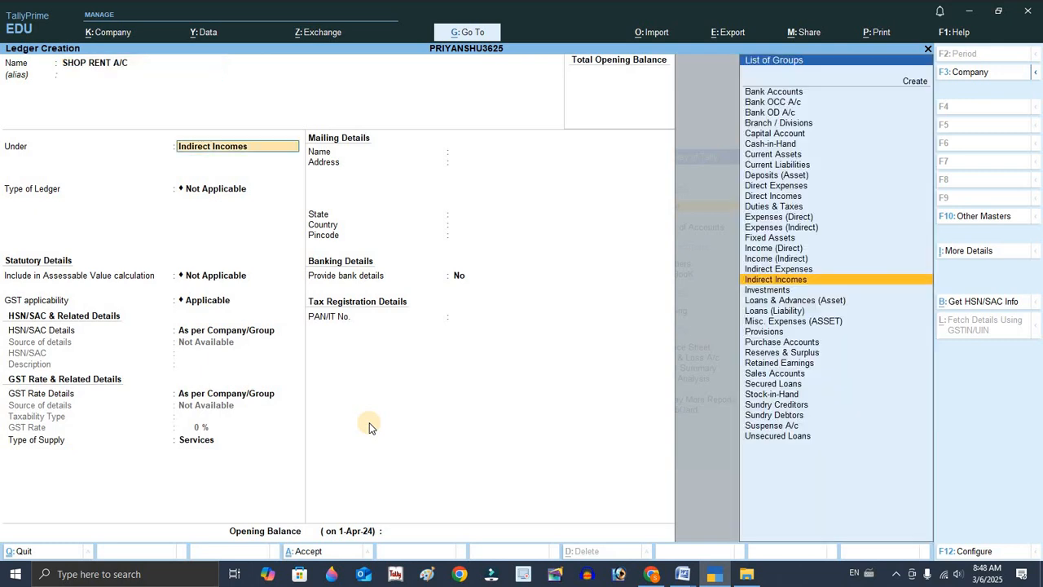
{"action": "key", "text": "Up"}
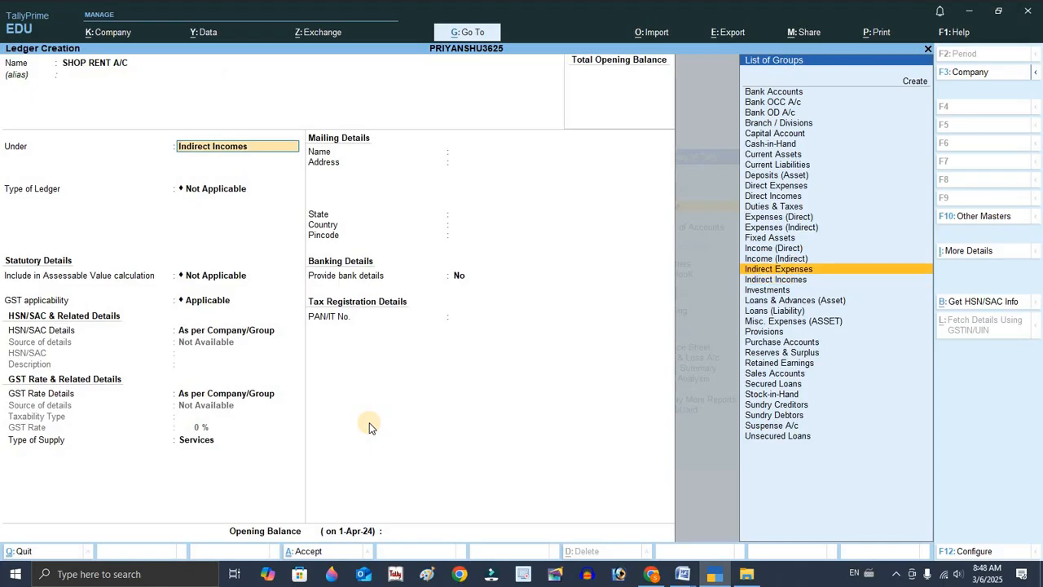
{"action": "key", "text": "Return"}
{"action": "key", "text": "ctrl+a"}
Copy the word Drawing from the last transaction in the Word document.
{"action": "key", "text": "alt+Tab"}
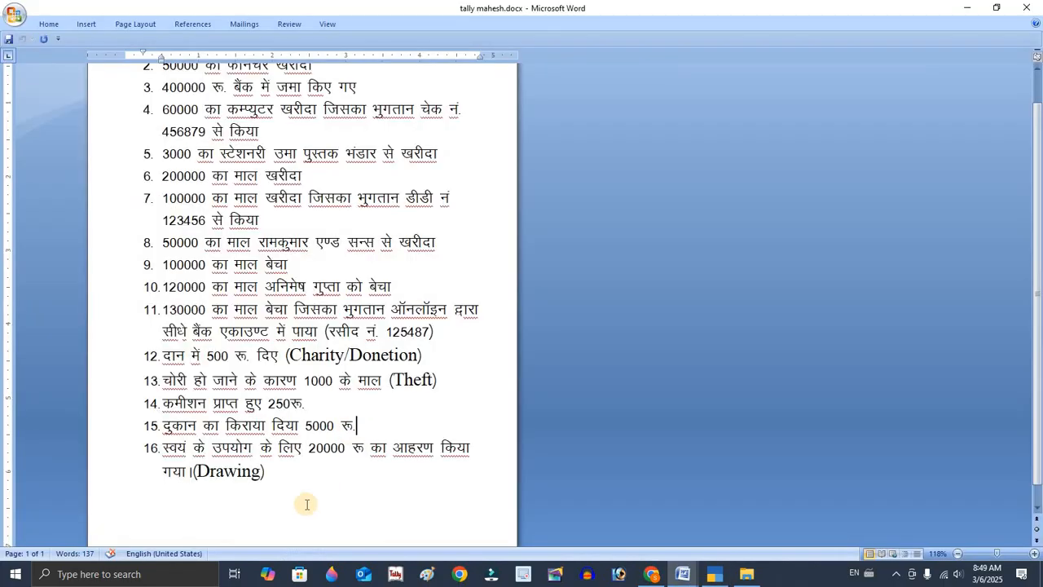
{"action": "double_click", "coordinate": [286, 456]}
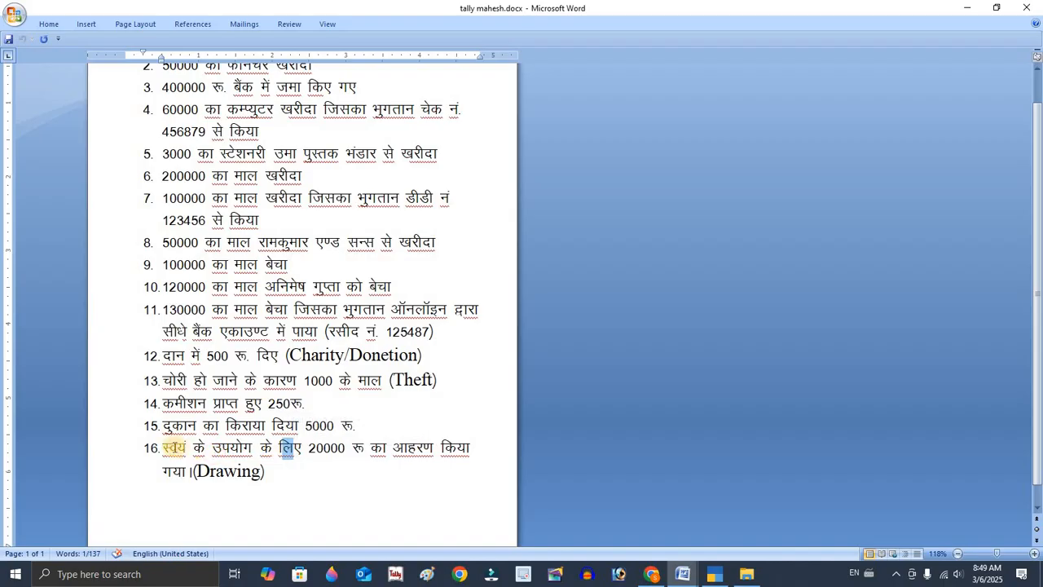
{"action": "double_click", "coordinate": [167, 448]}
{"action": "left_click", "coordinate": [272, 450]}
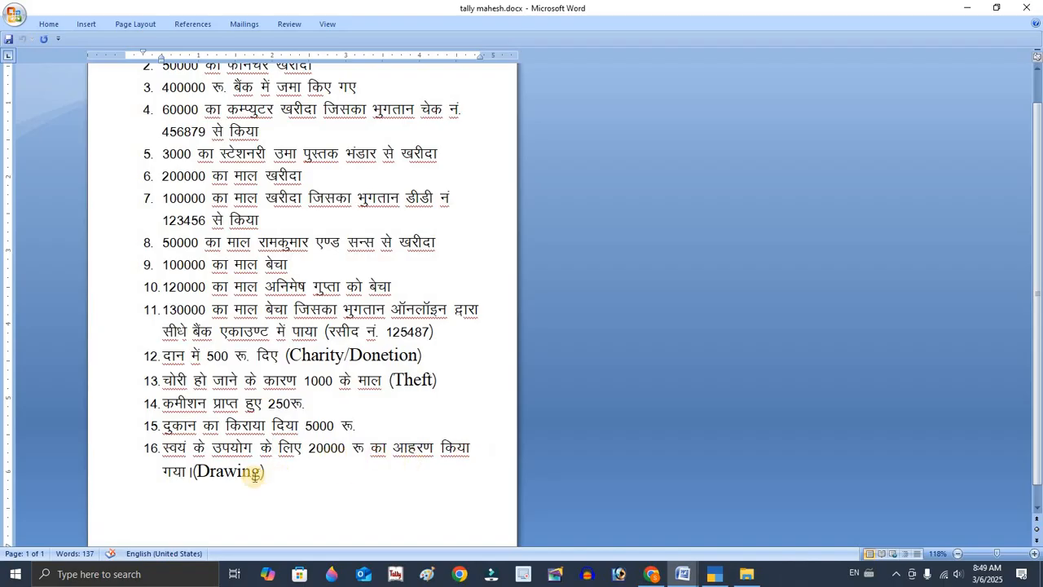
{"action": "left_click_drag", "start_coordinate": [260, 472], "coordinate": [203, 472]}
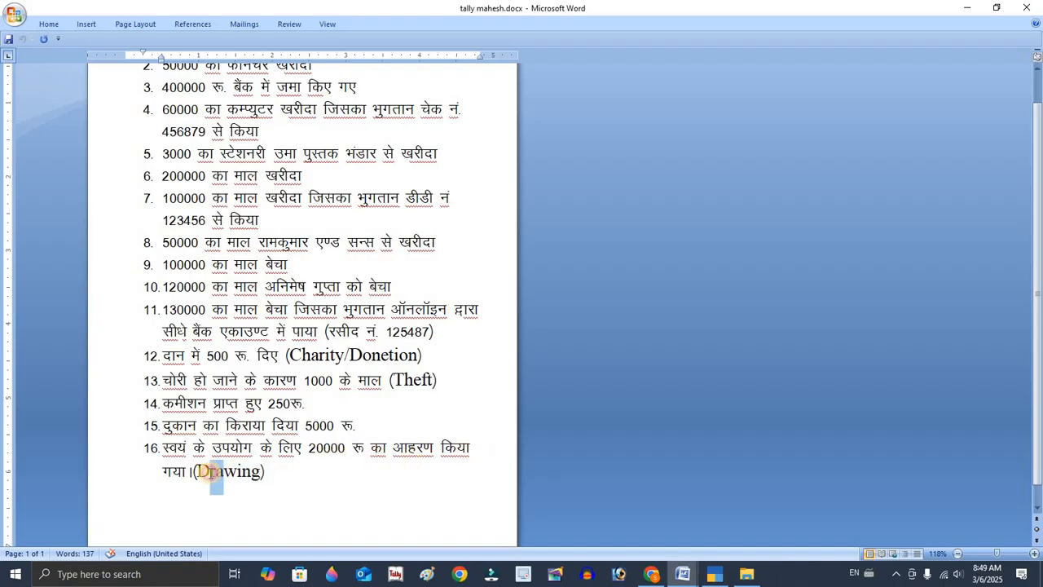
{"action": "left_click", "coordinate": [214, 472]}
{"action": "double_click", "coordinate": [220, 472]}
{"action": "key", "text": "ctrl+c"}
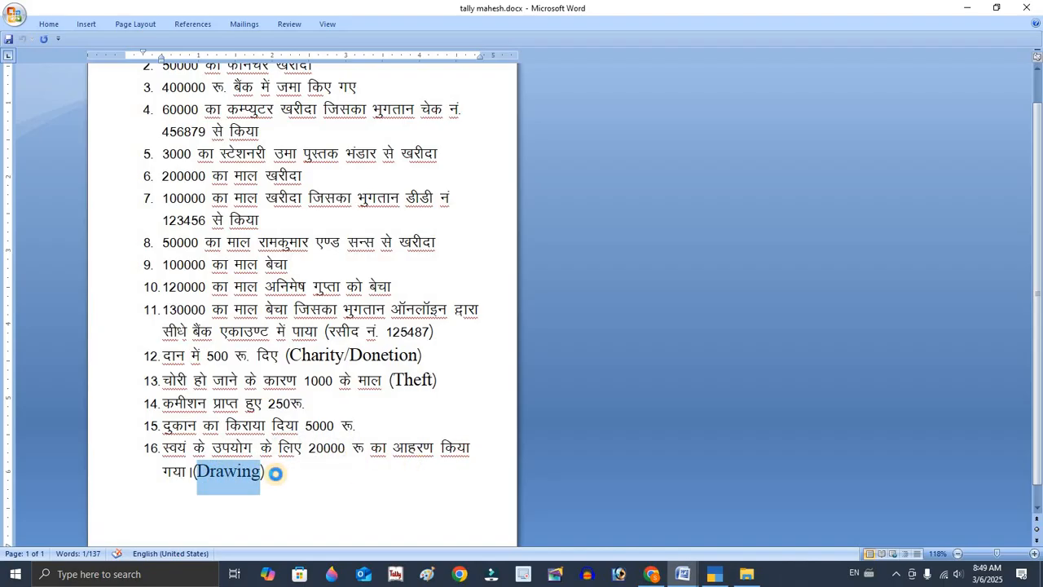
Create a ledger named Drawing A/C under Capital Account and save it.
{"action": "key", "text": "alt+Tab"}
{"action": "key", "text": "ctrl+v"}
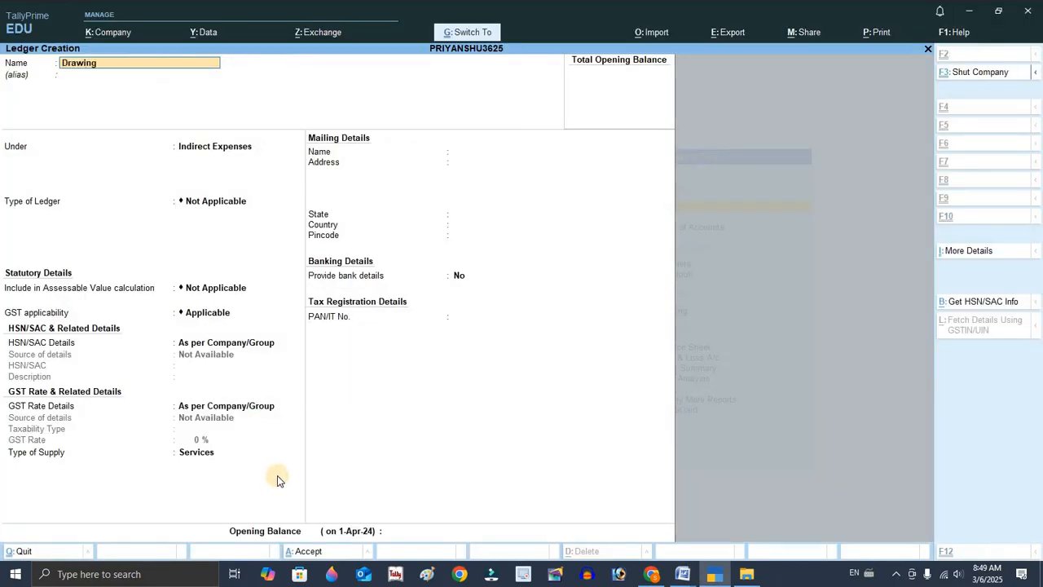
{"action": "type", "text": "A/C"}
{"action": "key", "text": "Return"}
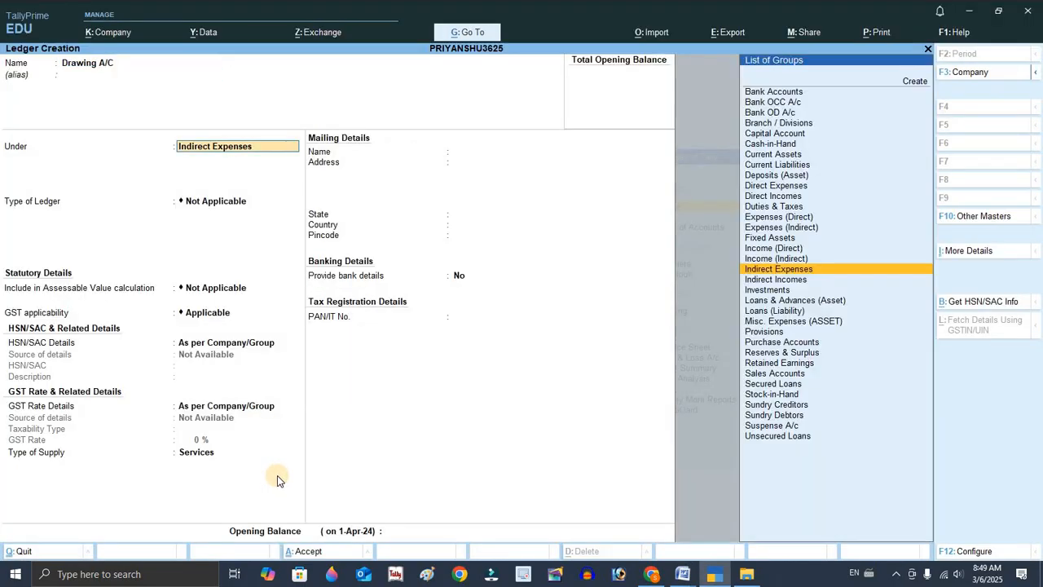
{"action": "type", "text": "ca"}
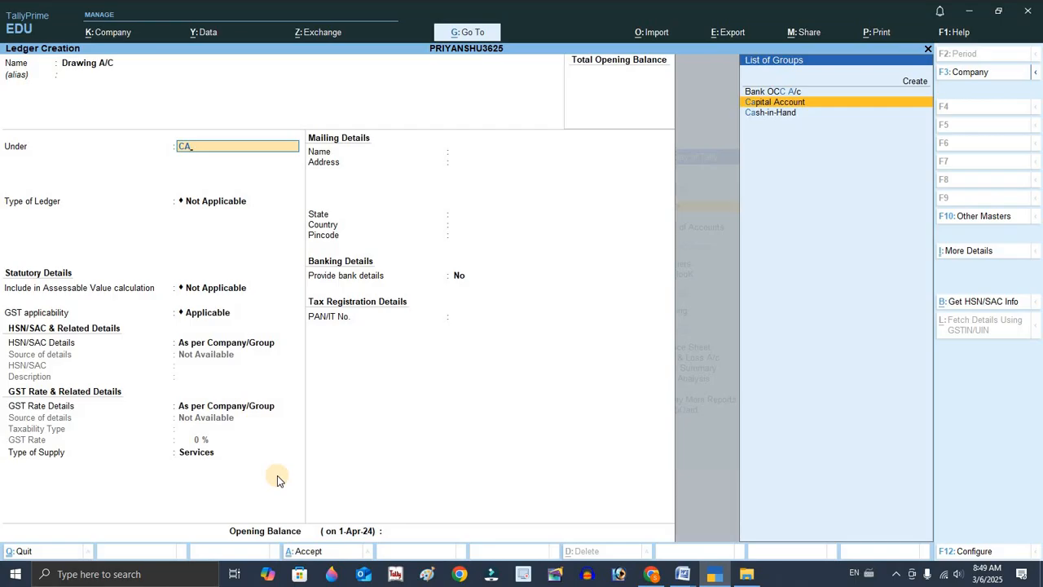
{"action": "key", "text": "Return"}
{"action": "key", "text": "ctrl+a"}
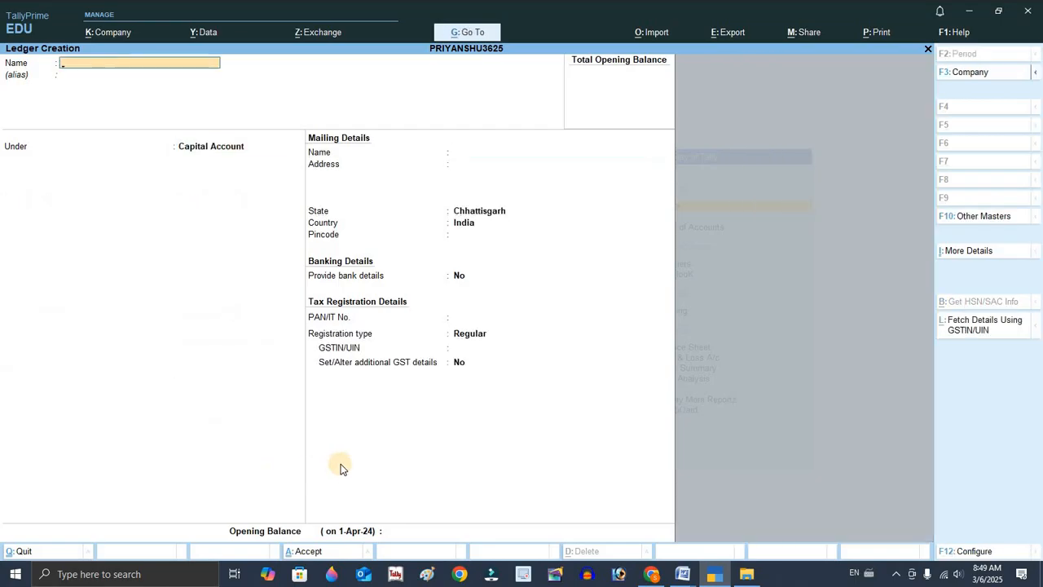
Open the Chart of Accounts and review all ledgers in ledger view.
{"action": "key", "text": "Escape"}
{"action": "key", "text": "Escape"}
{"action": "key", "text": "Escape"}
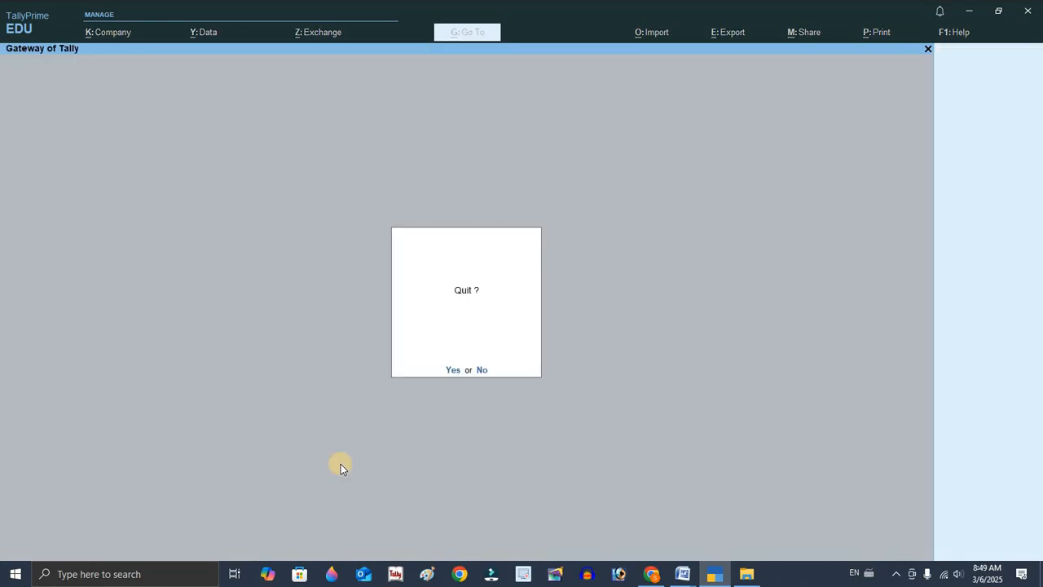
{"action": "key", "text": "Escape"}
{"action": "key", "text": "Down"}
{"action": "key", "text": "Down"}
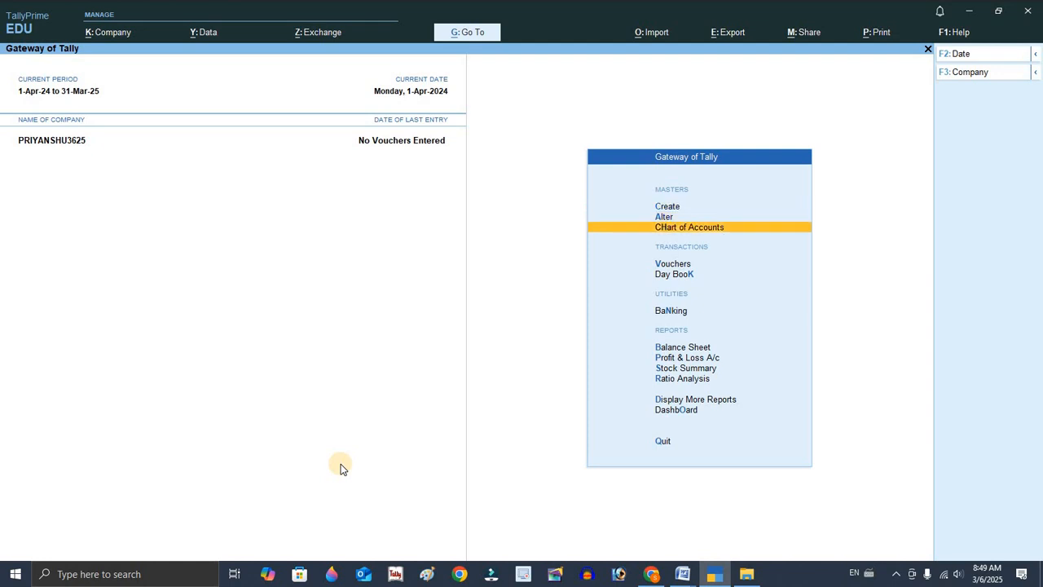
{"action": "key", "text": "Return"}
{"action": "key", "text": "Return"}
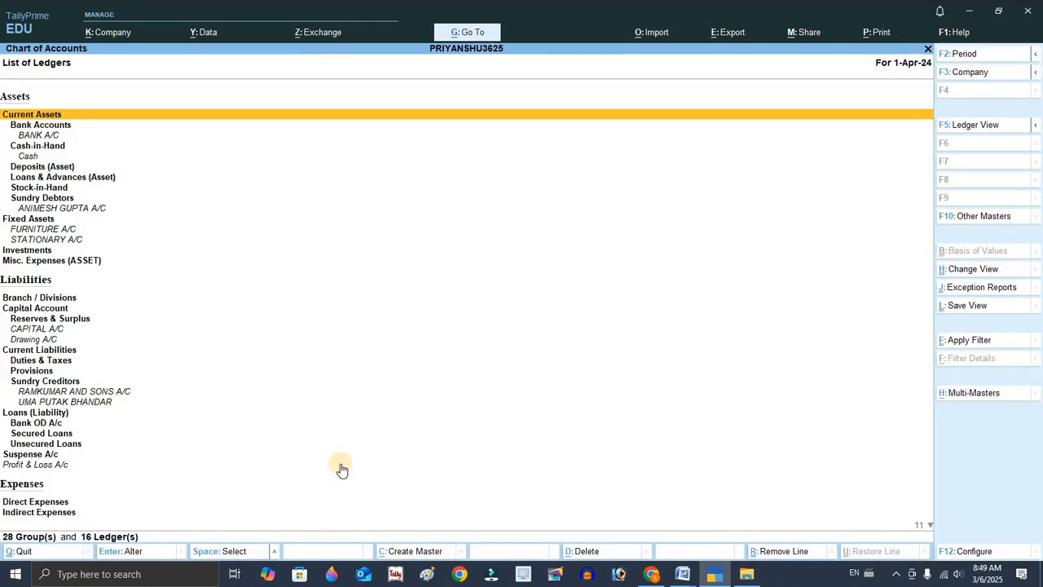
{"action": "key", "text": "F5"}
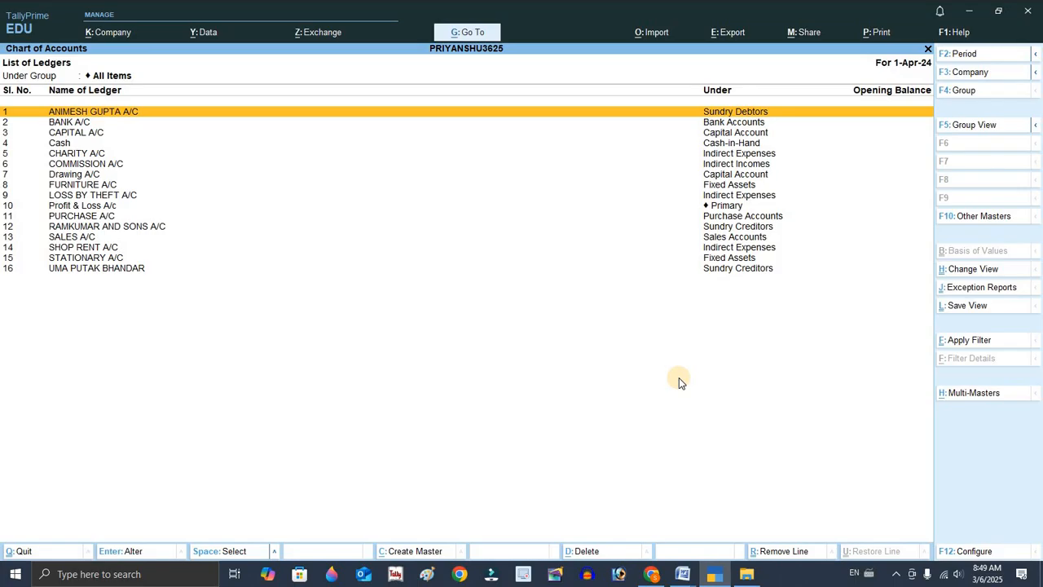
{"action": "key", "text": "Escape"}
{"action": "key", "text": "Escape"}
{"action": "key", "text": "Escape"}
{"action": "key", "text": "Escape"}
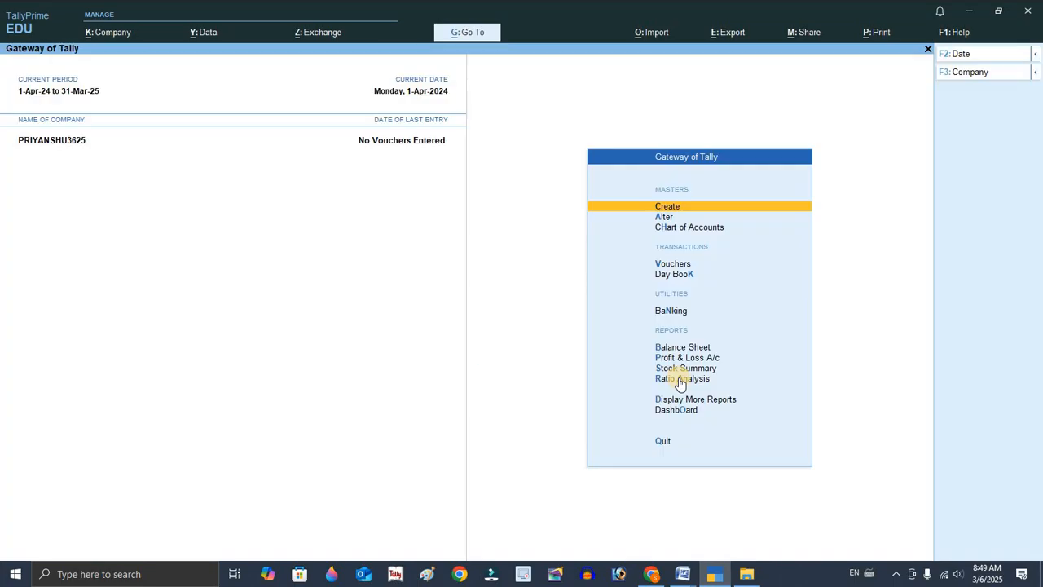
Open accounting voucher entry and set the voucher date to 1/4/2024.
{"action": "key", "text": "Down"}
{"action": "key", "text": "Down"}
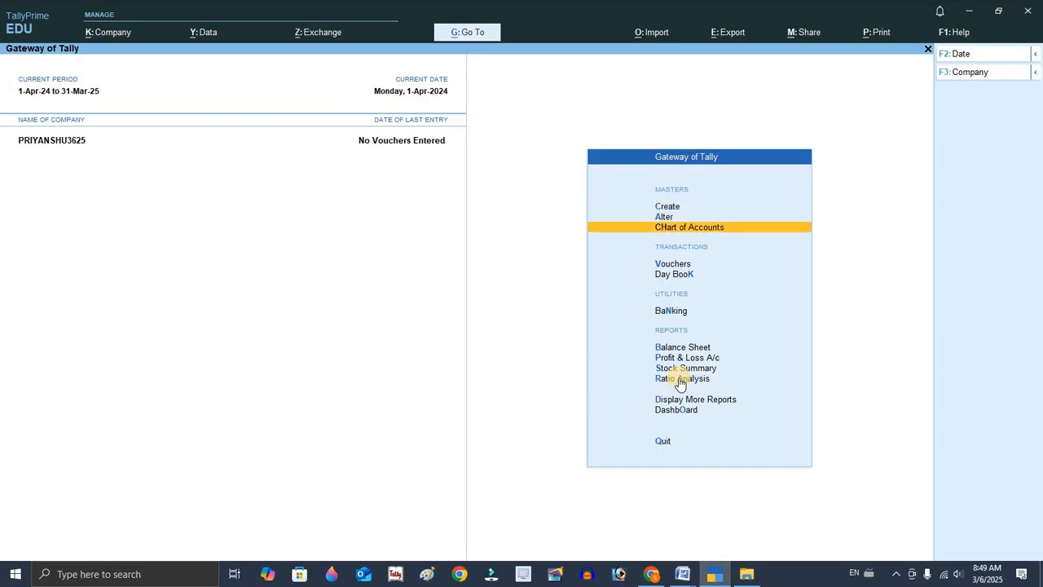
{"action": "key", "text": "Down"}
{"action": "key", "text": "Return"}
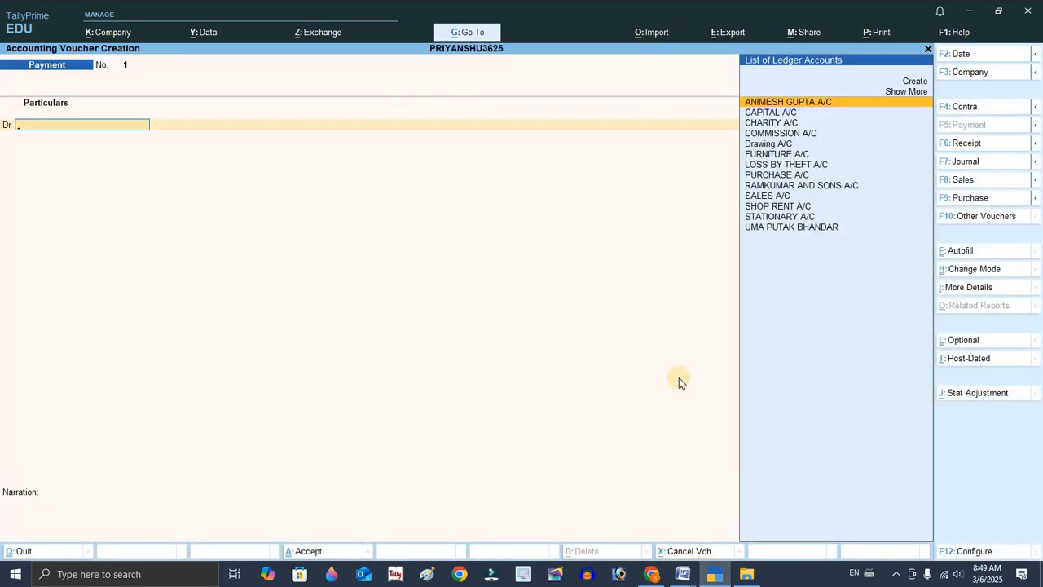
{"action": "key", "text": "F2"}
{"action": "type", "text": "1/4"}
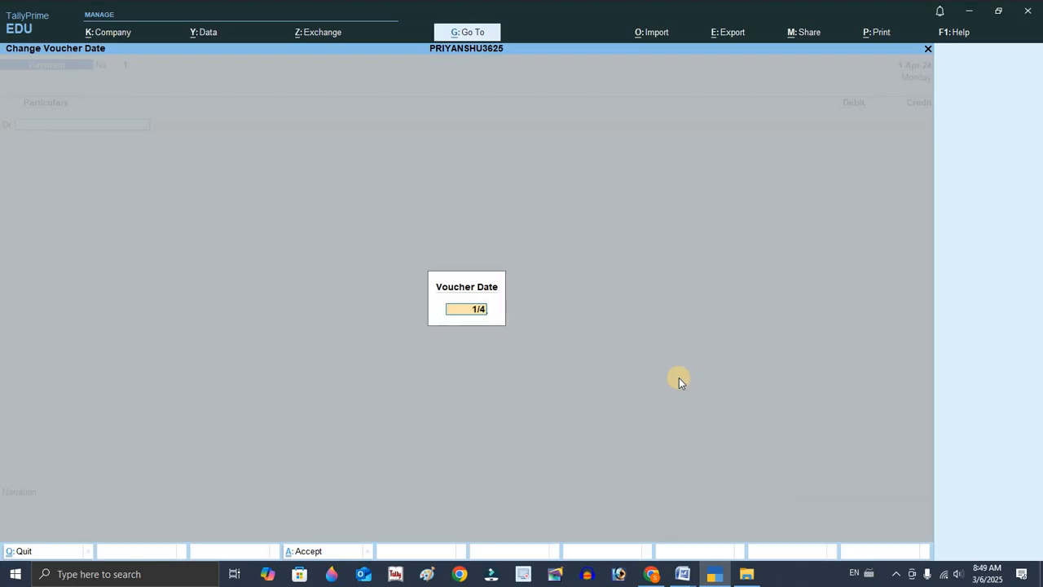
{"action": "type", "text": "/2024"}
{"action": "key", "text": "Return"}
Annotate the first transaction in the Word document with F6.
{"action": "key", "text": "alt+Tab"}
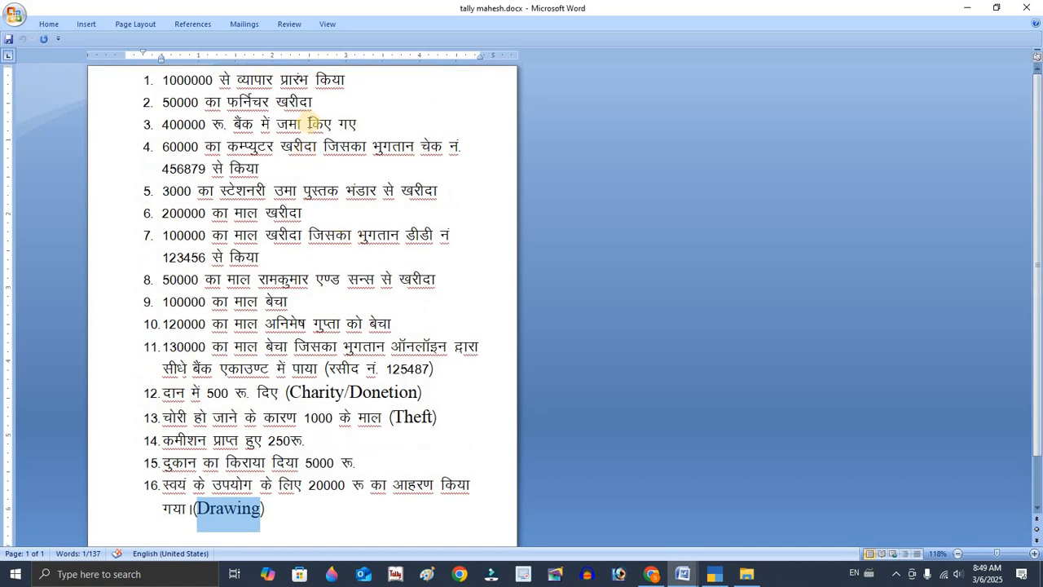
{"action": "left_click", "coordinate": [374, 80]}
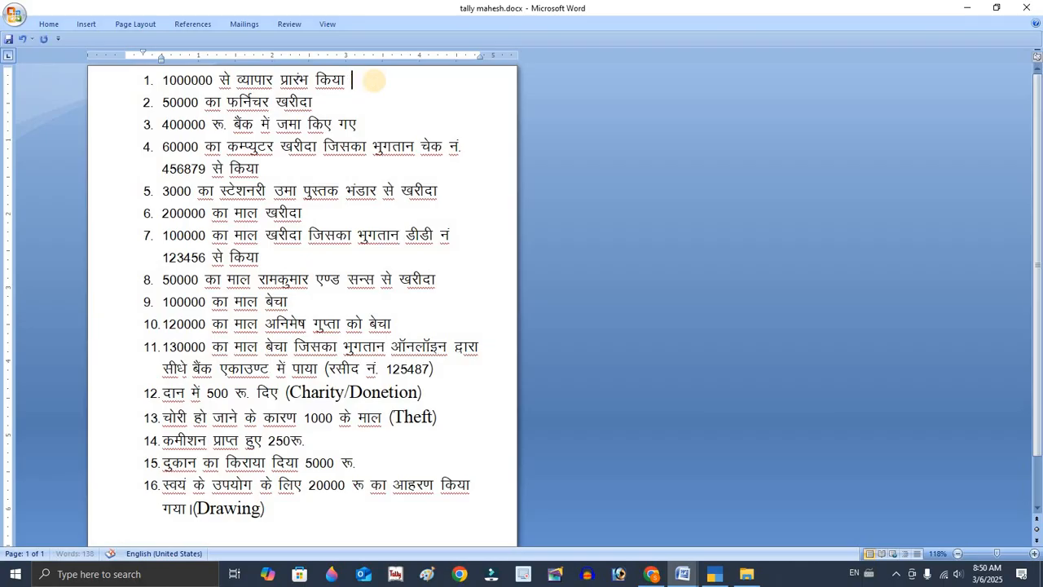
{"action": "left_click", "coordinate": [375, 81]}
{"action": "type", "text": "f"}
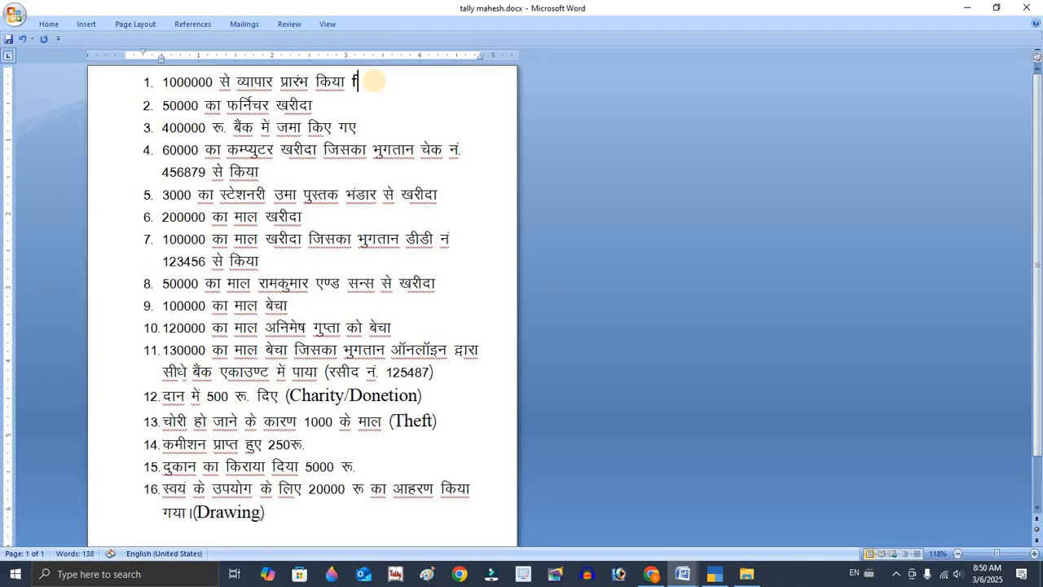
{"action": "key", "text": "ctrl+g"}
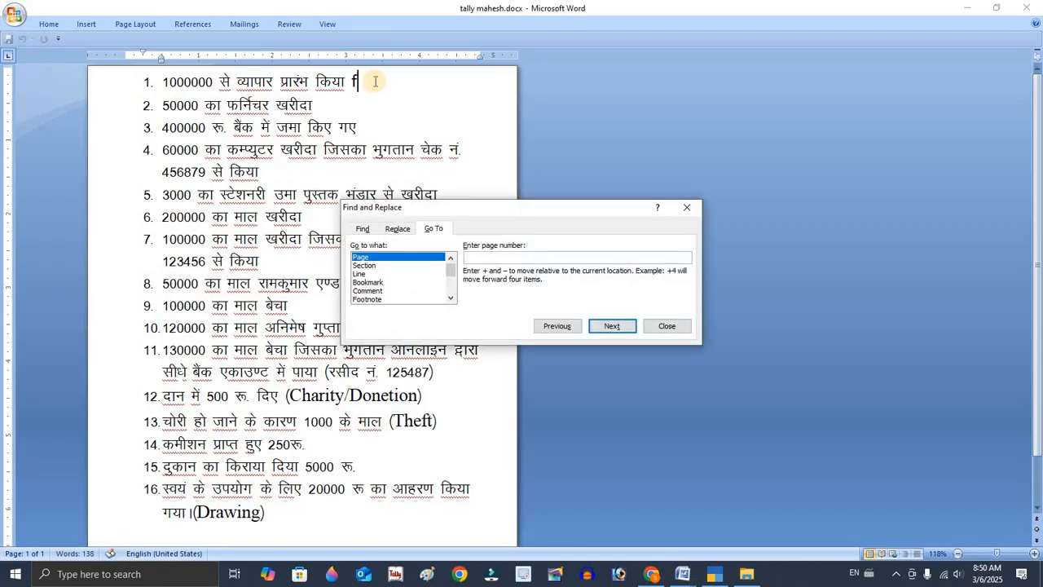
{"action": "key", "text": "Escape"}
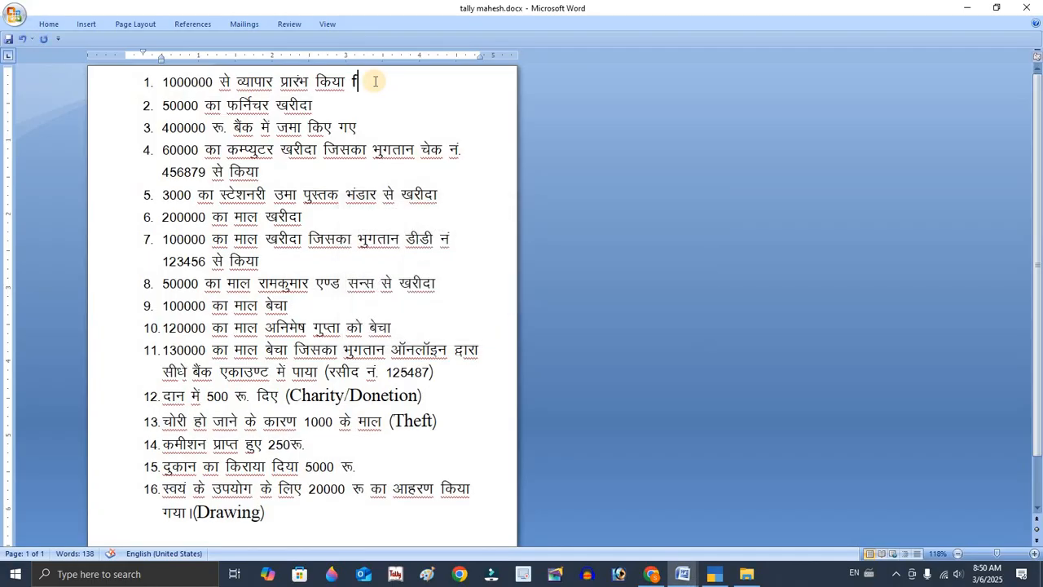
{"action": "key", "text": "BackSpace"}
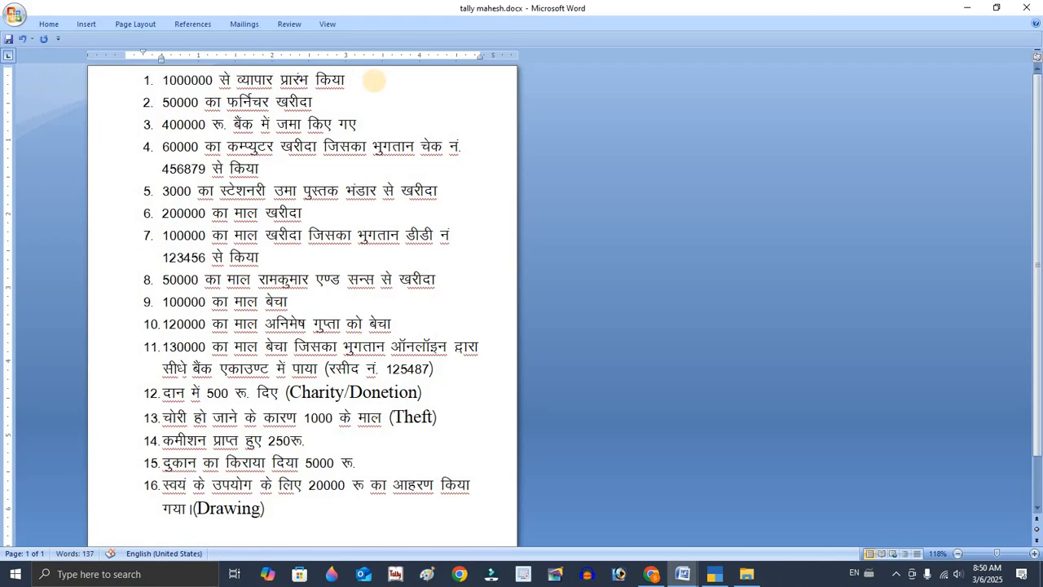
{"action": "type", "text": "f6"}
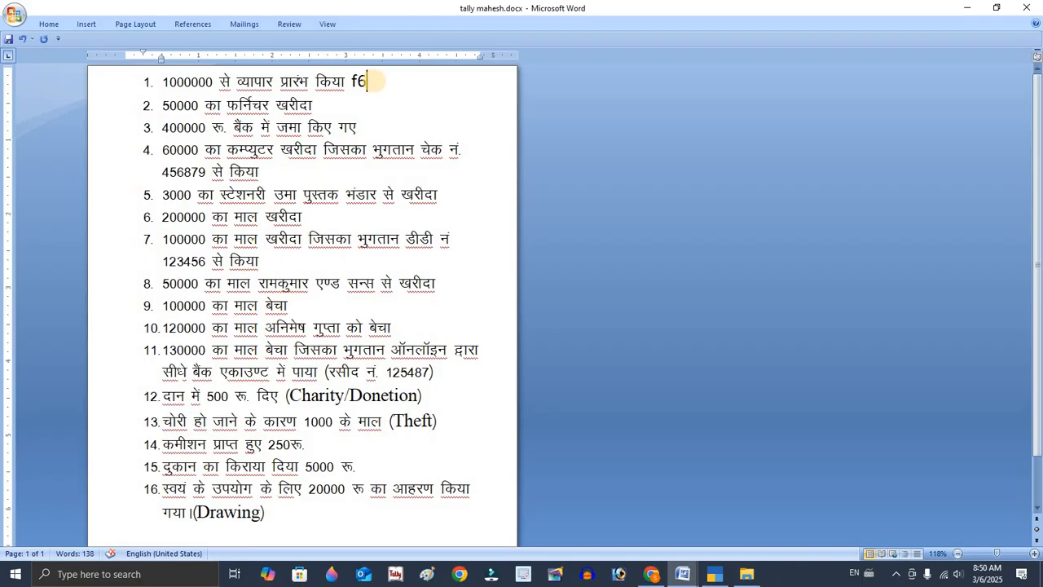
{"action": "key", "text": "BackSpace"}
{"action": "key", "text": "BackSpace"}
{"action": "type", "text": "F6"}
Start a receipt voucher crediting CAPITAL A/C with 1000000.
{"action": "key", "text": "alt+Tab"}
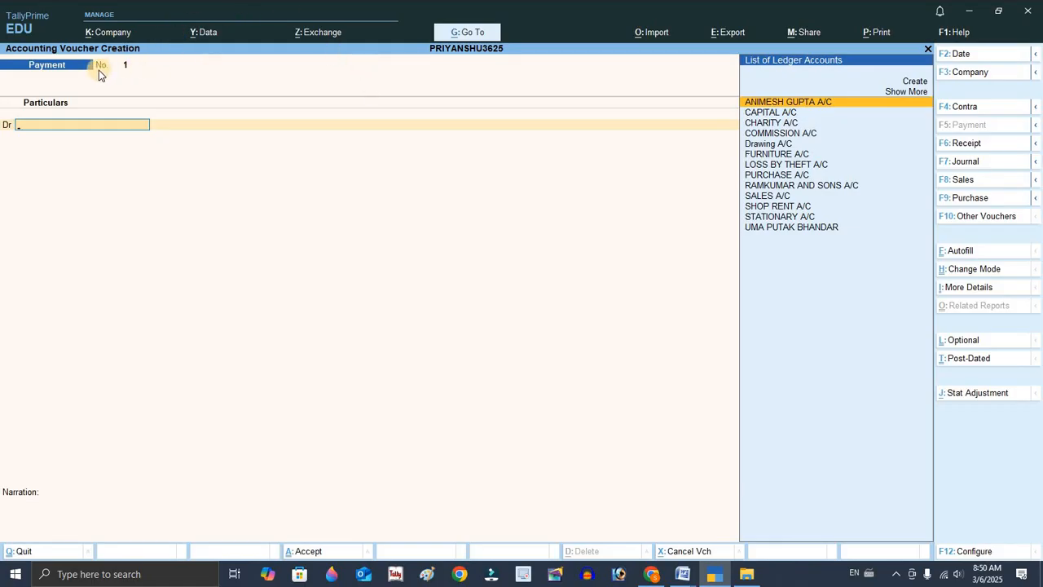
{"action": "key", "text": "F6"}
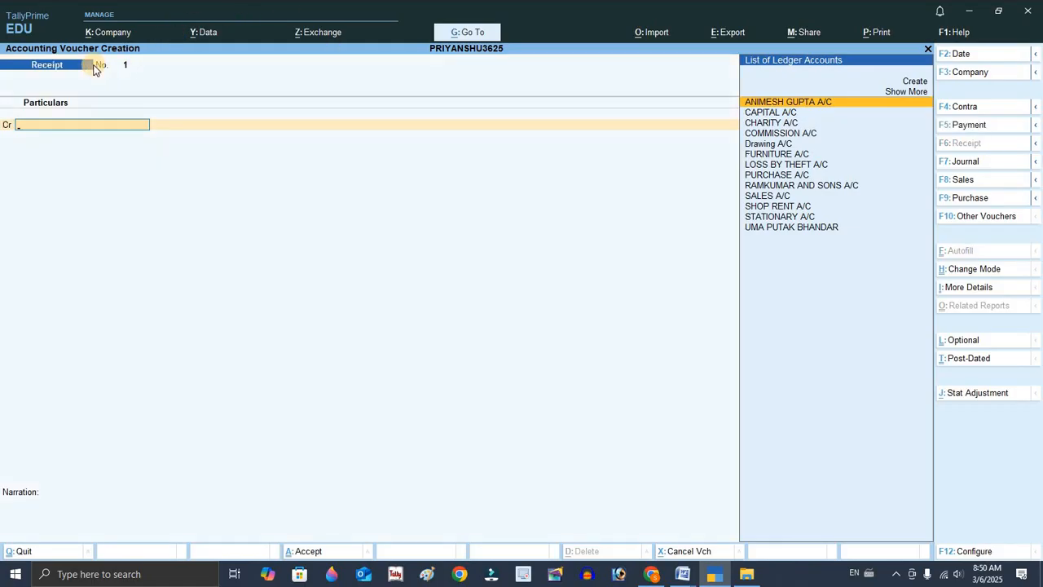
{"action": "key", "text": "Down"}
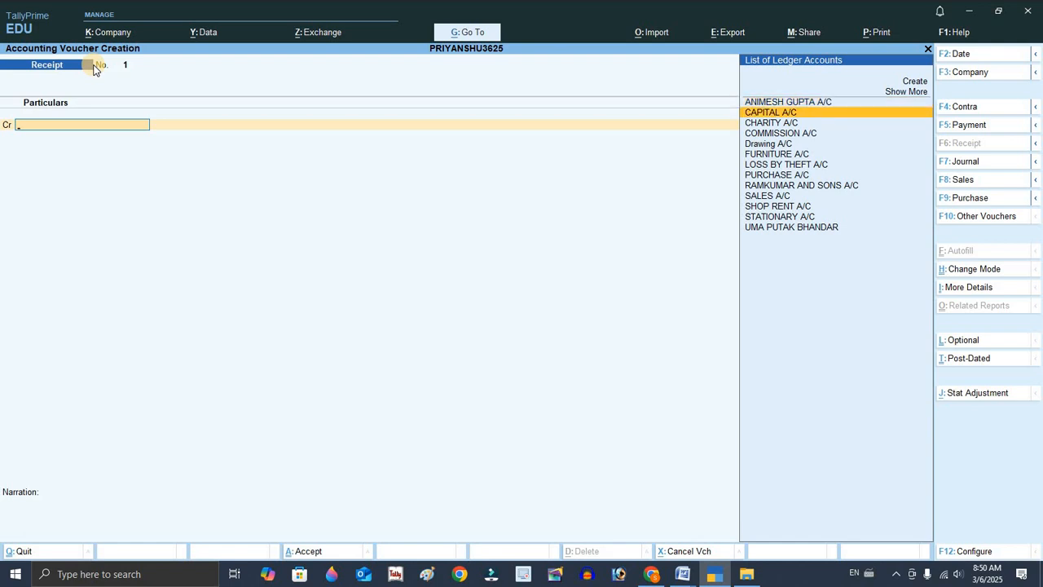
{"action": "key", "text": "Return"}
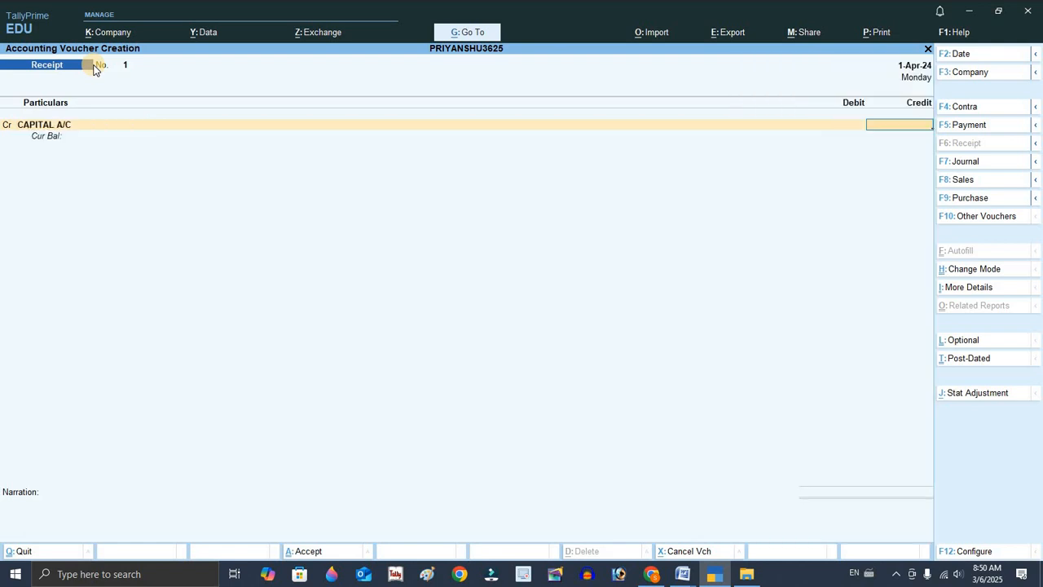
{"action": "type", "text": "1000000"}
{"action": "key", "text": "Return"}
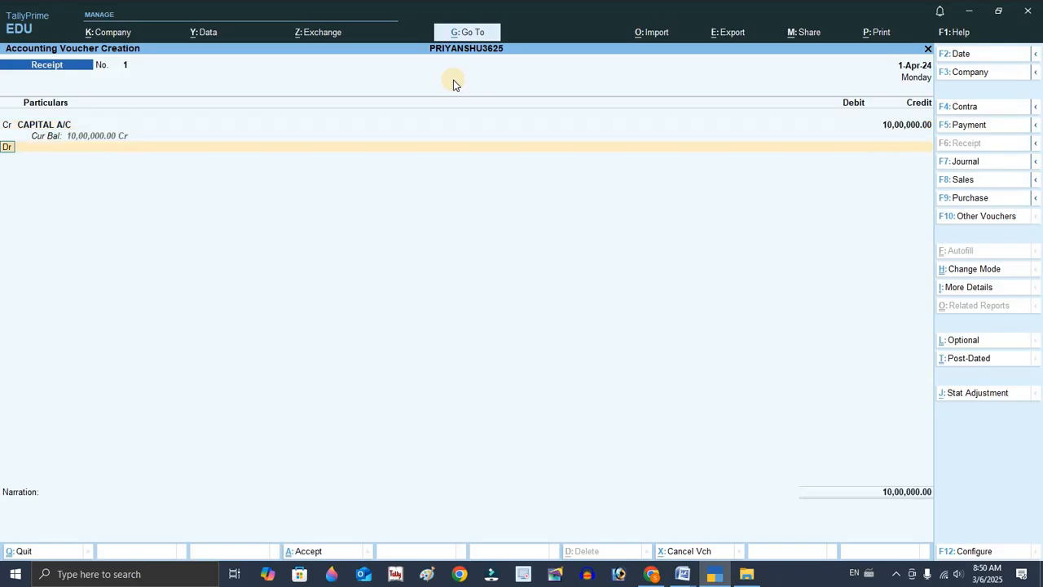
Debit Cash for the full amount, add the narration Being business started, and save the voucher.
{"action": "type", "text": "Ca"}
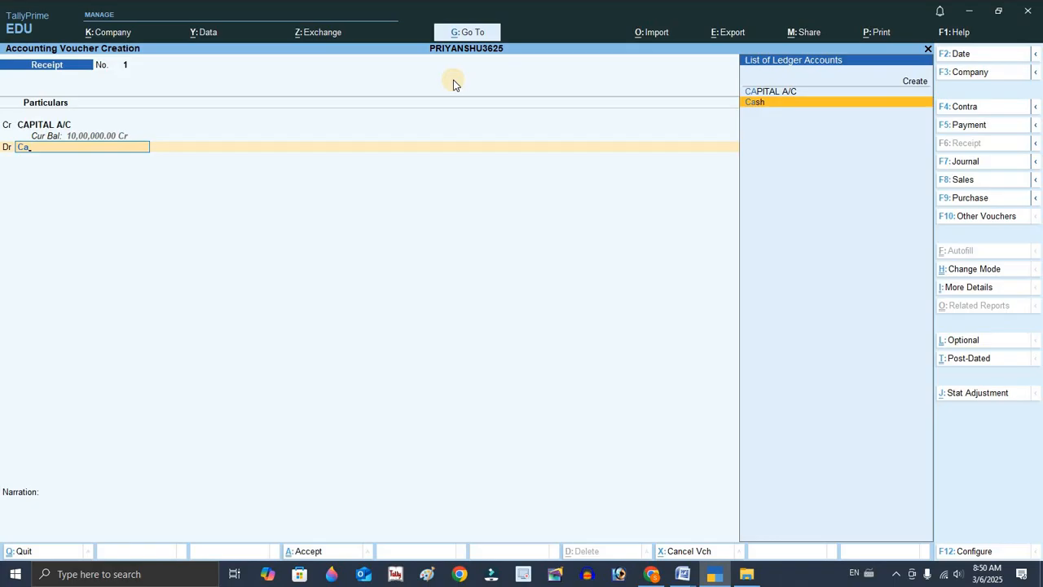
{"action": "key", "text": "Return"}
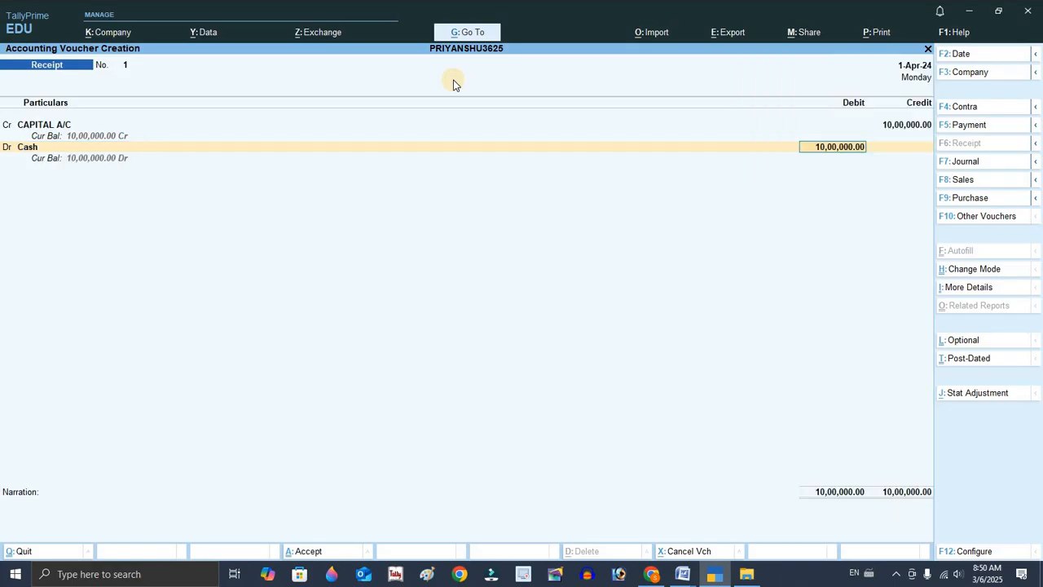
{"action": "key", "text": "Return"}
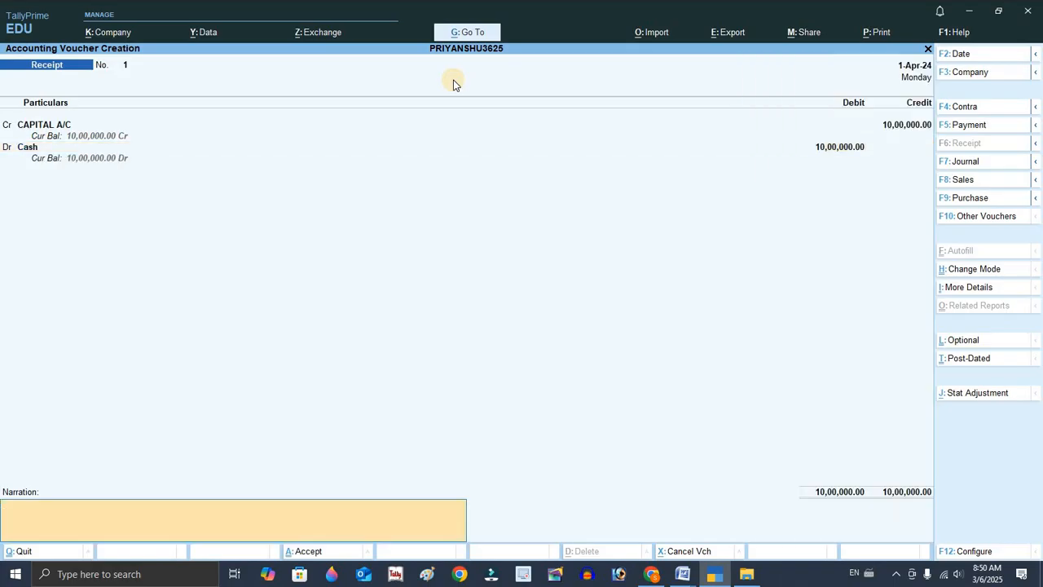
{"action": "type", "text": "Being business started"}
{"action": "key", "text": "Return"}
{"action": "key", "text": "Return"}
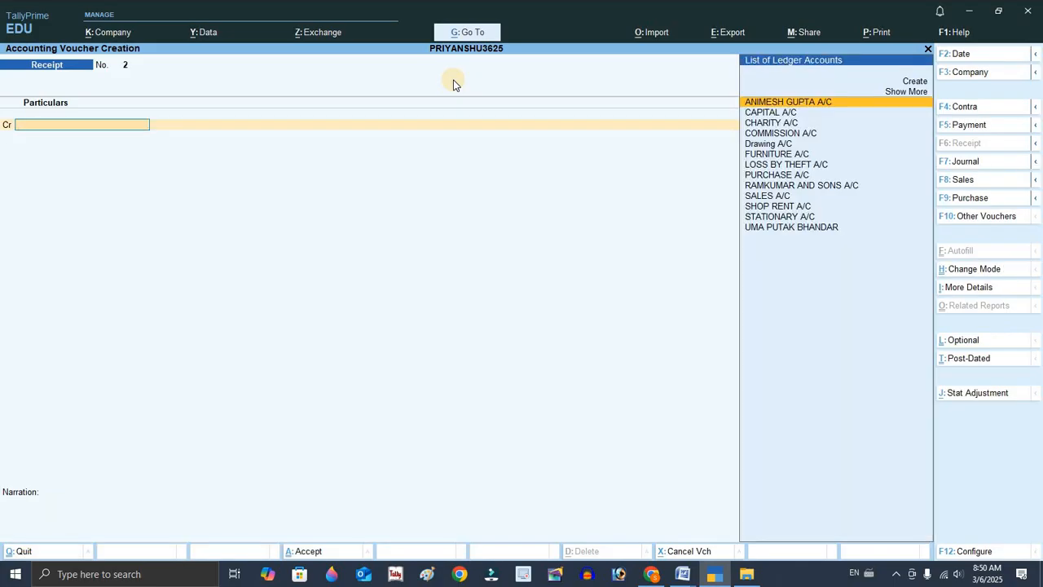
Accept 2-4-2024 as the next voucher's date and return to the Word document.
{"action": "key", "text": "F2"}
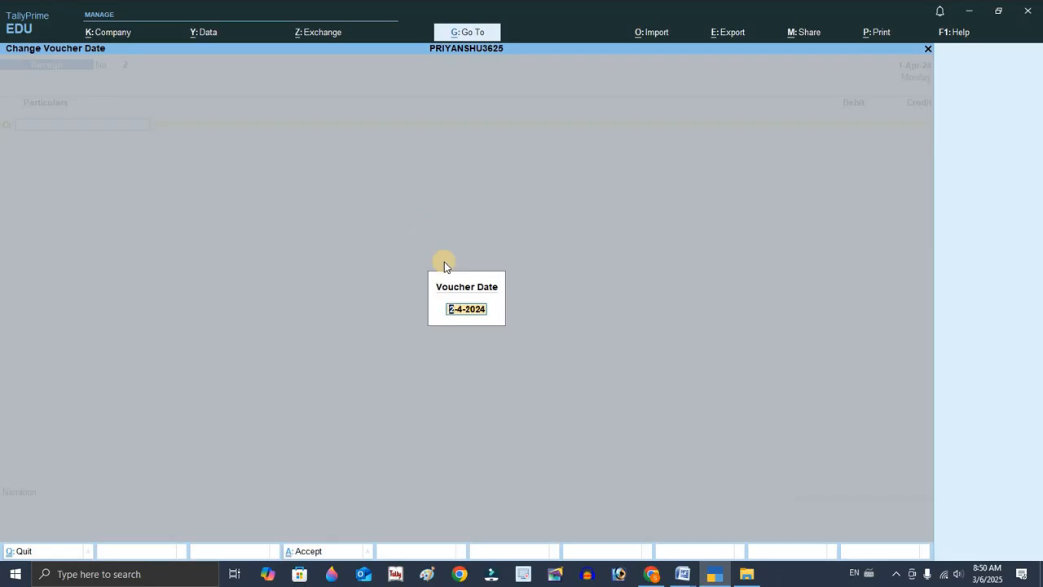
{"action": "key", "text": "Return"}
{"action": "key", "text": "alt+Tab"}
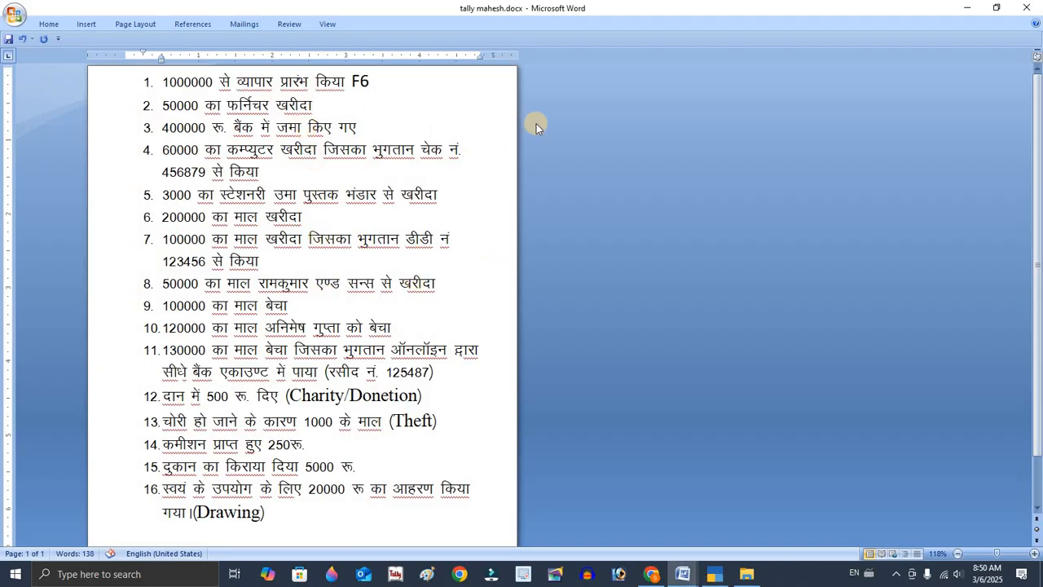
Annotate the second transaction in the Word document with F7 and return to Tally.
{"action": "type", "text": "F"}
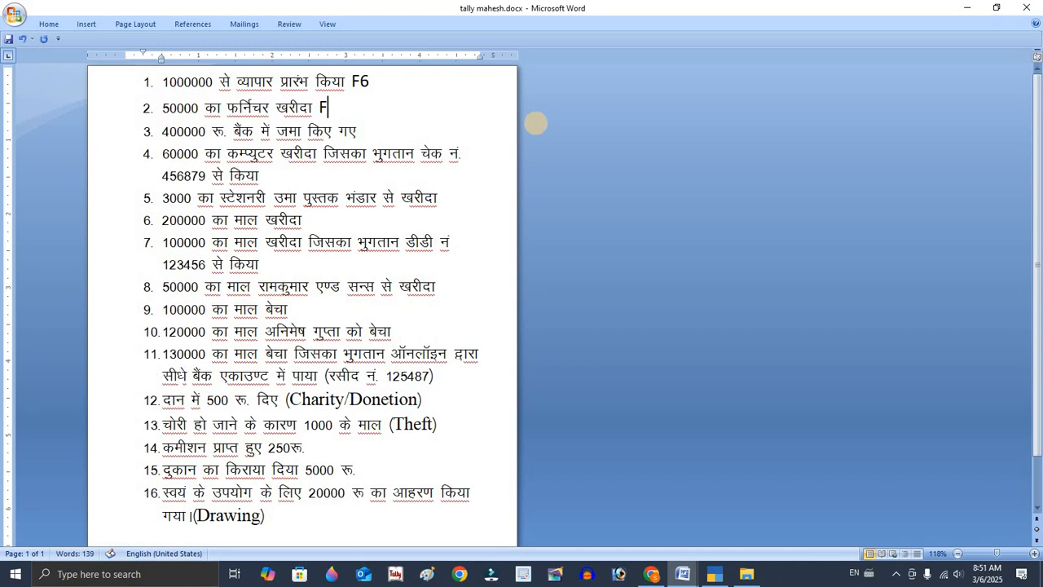
{"action": "type", "text": "7"}
{"action": "key", "text": "alt+Tab"}
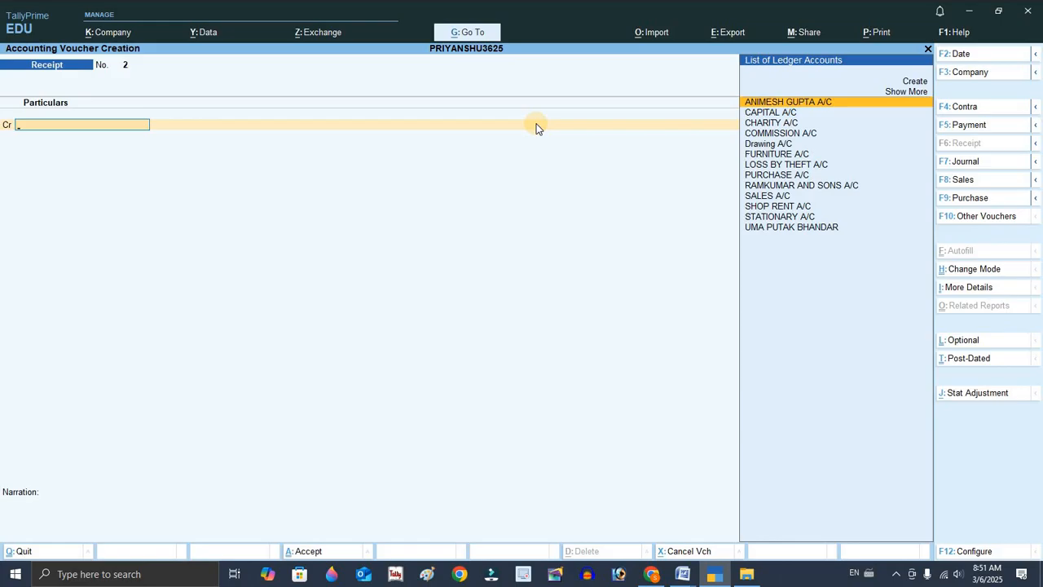
Start a journal voucher debiting FURNITURE A/C with 50000.
{"action": "key", "text": "F7"}
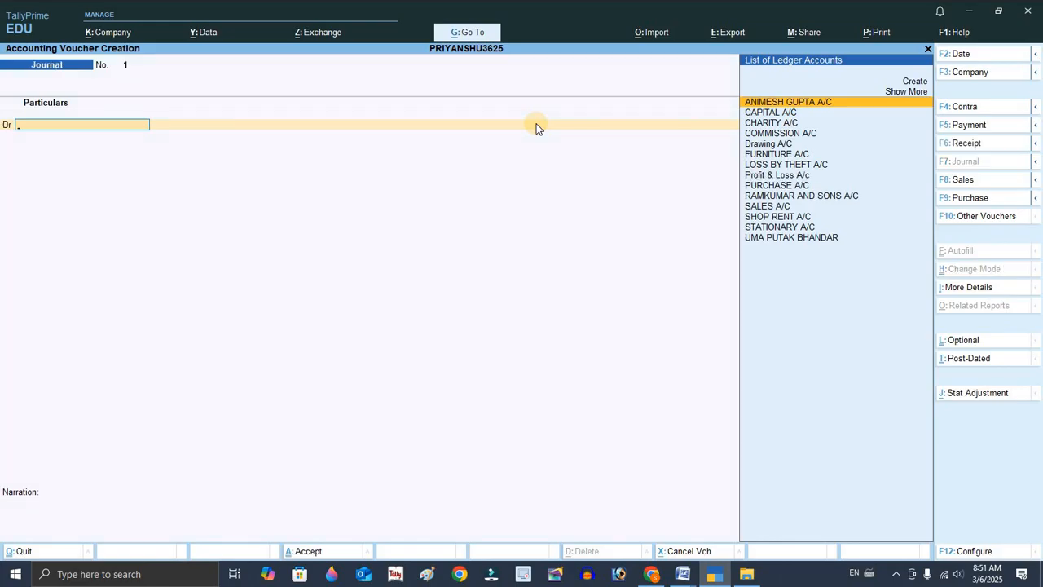
{"action": "type", "text": "F"}
{"action": "key", "text": "Return"}
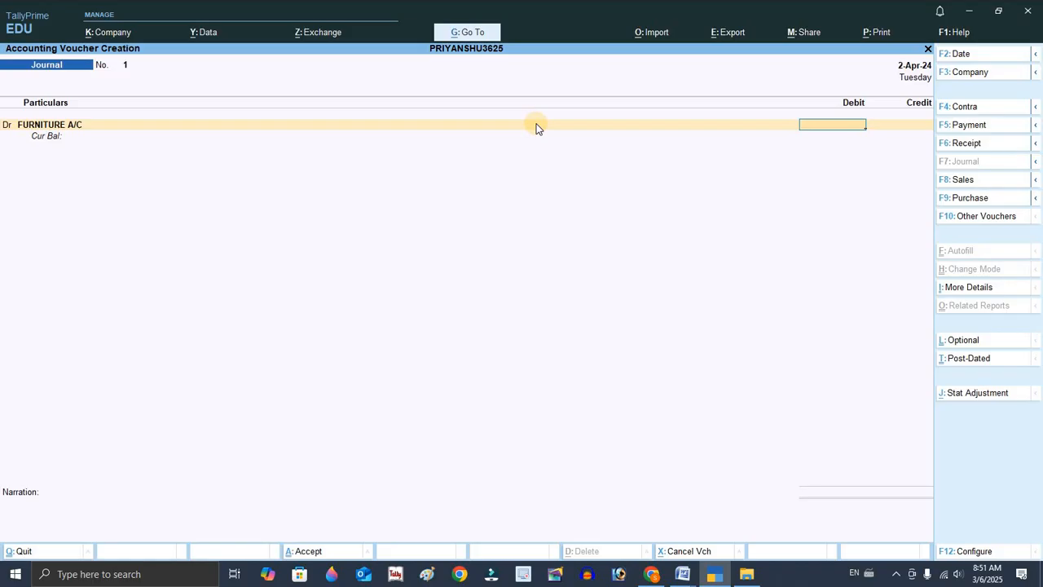
{"action": "key", "text": "alt+Tab"}
{"action": "key", "text": "alt+Tab"}
{"action": "type", "text": "50000"}
{"action": "key", "text": "Return"}
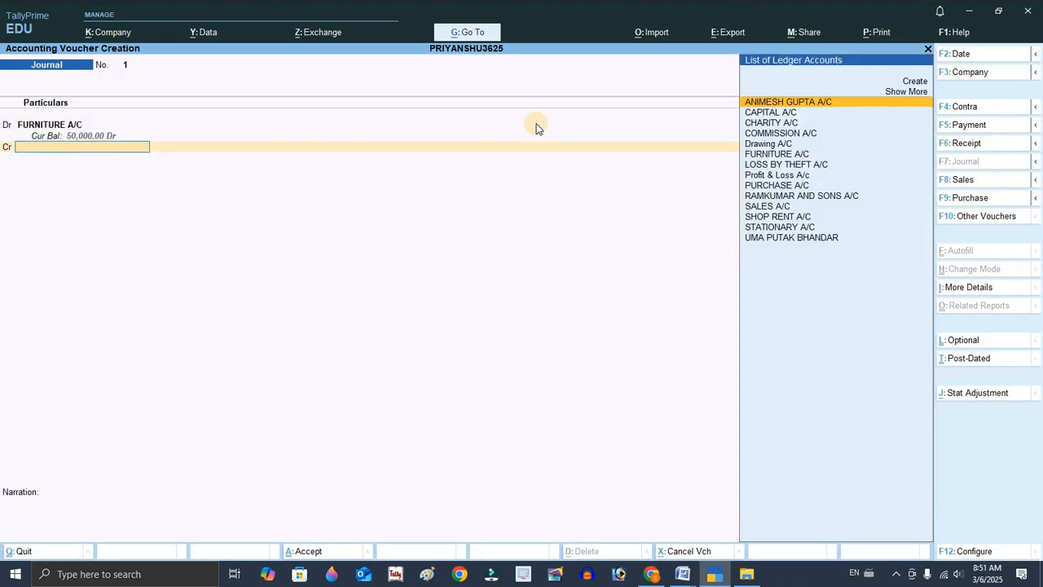
Credit Cash for the 50000 and save the journal voucher without a narration.
{"action": "type", "text": "Ca"}
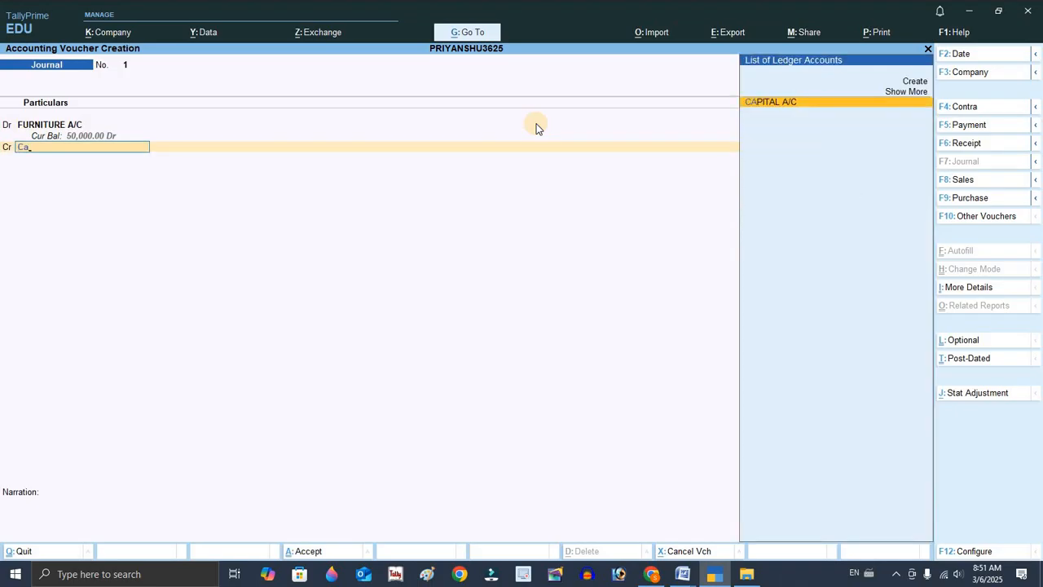
{"action": "left_click", "coordinate": [915, 93]}
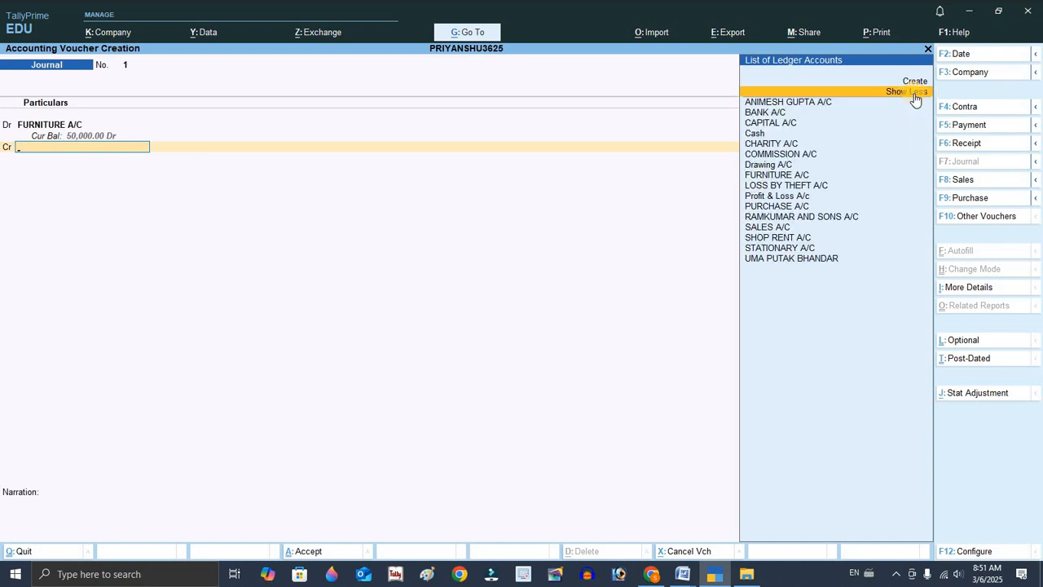
{"action": "key", "text": "Down"}
{"action": "key", "text": "Down"}
{"action": "key", "text": "Down"}
{"action": "key", "text": "Down"}
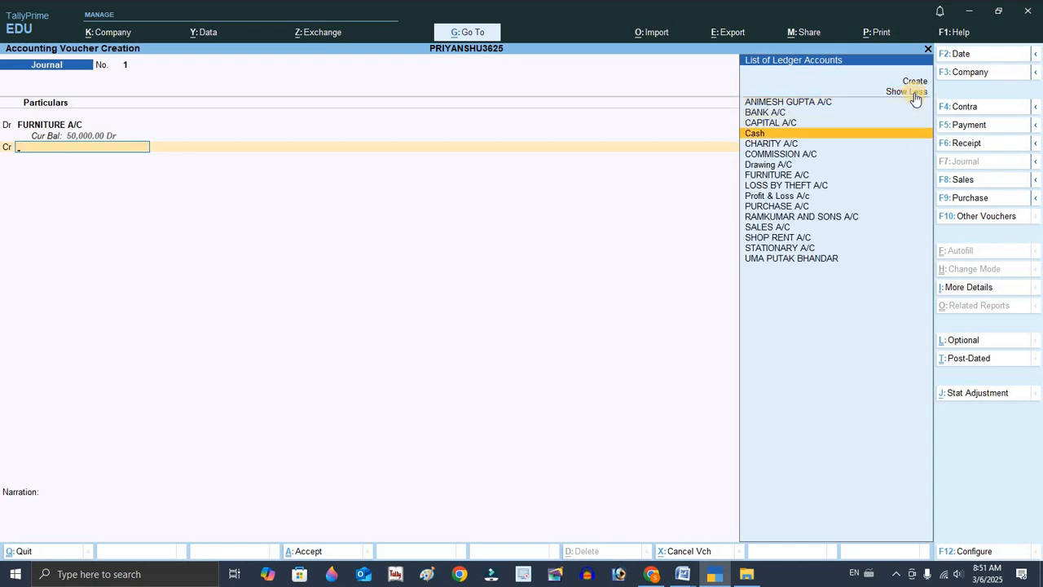
{"action": "key", "text": "Return"}
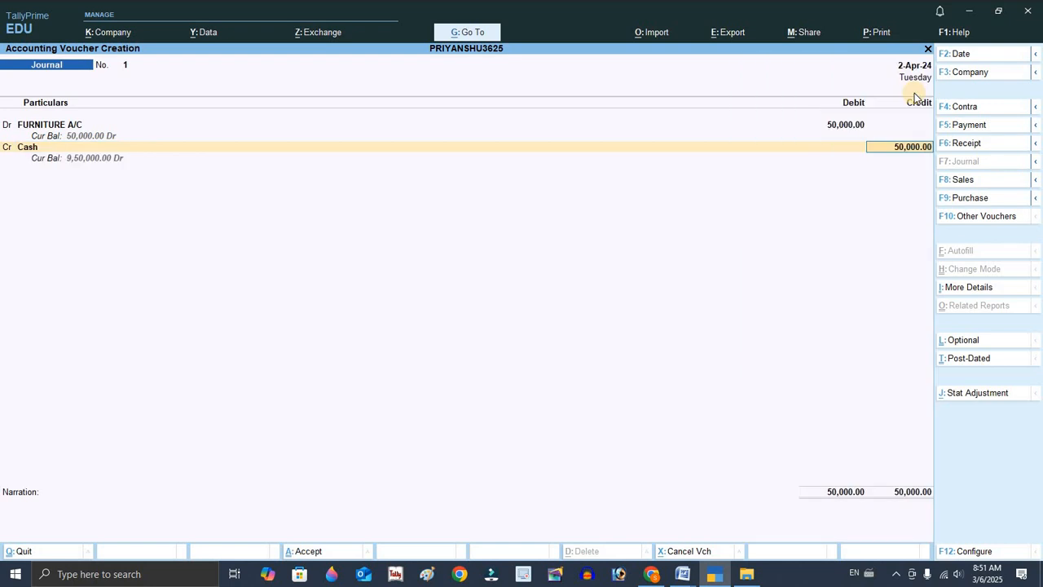
{"action": "key", "text": "Return"}
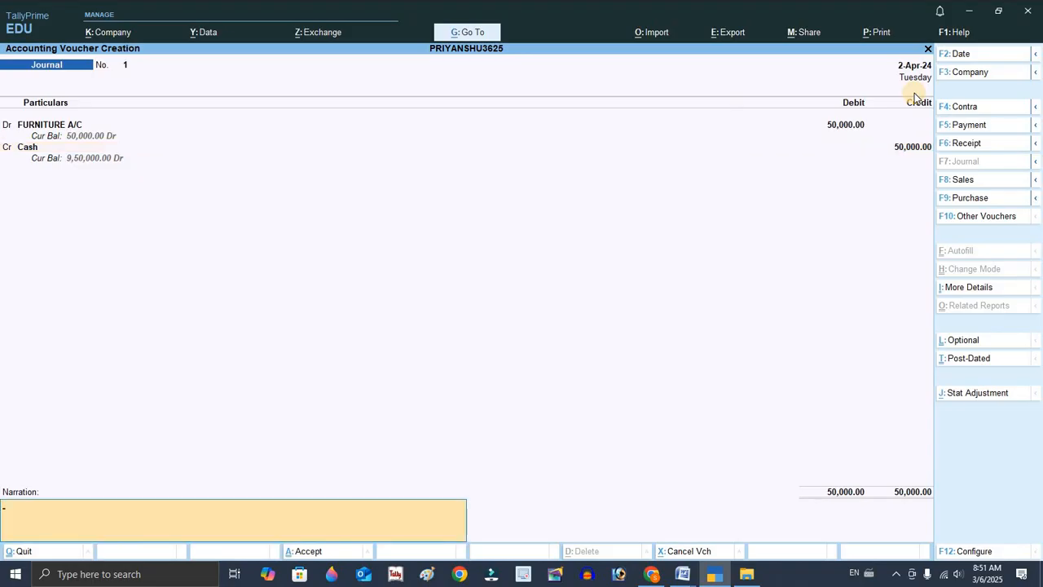
{"action": "key", "text": "Return"}
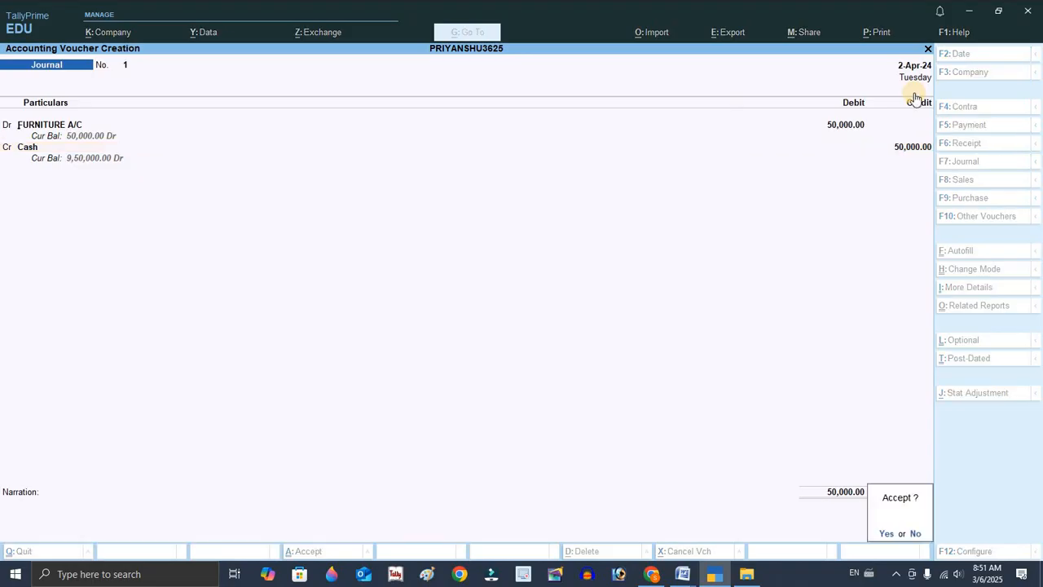
{"action": "key", "text": "Return"}
Check the third transaction, then start a contra voucher crediting Cash with 400000.
{"action": "key", "text": "alt+Tab"}
{"action": "left_click", "coordinate": [370, 128]}
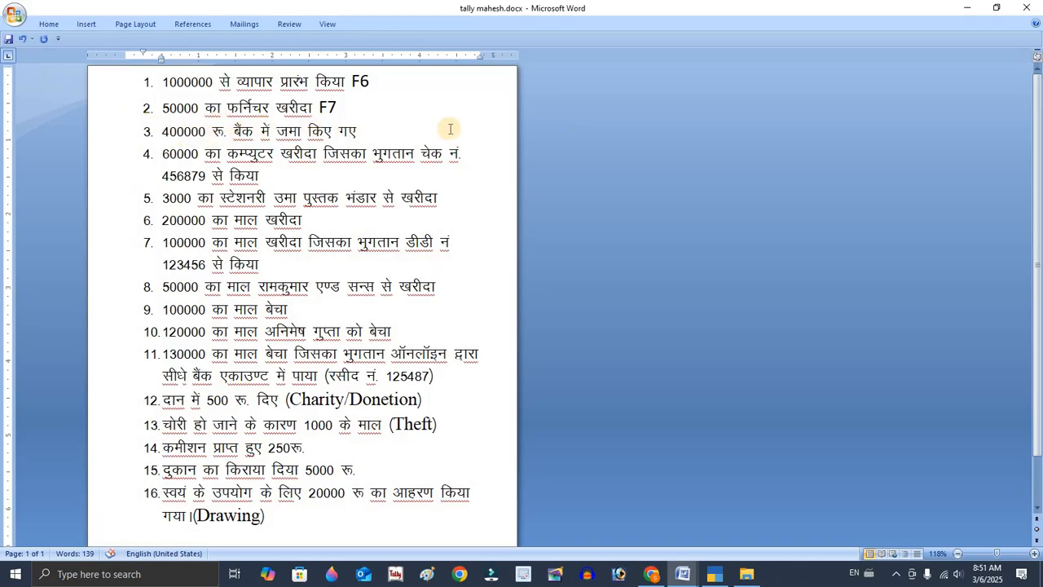
{"action": "key", "text": "alt+Tab"}
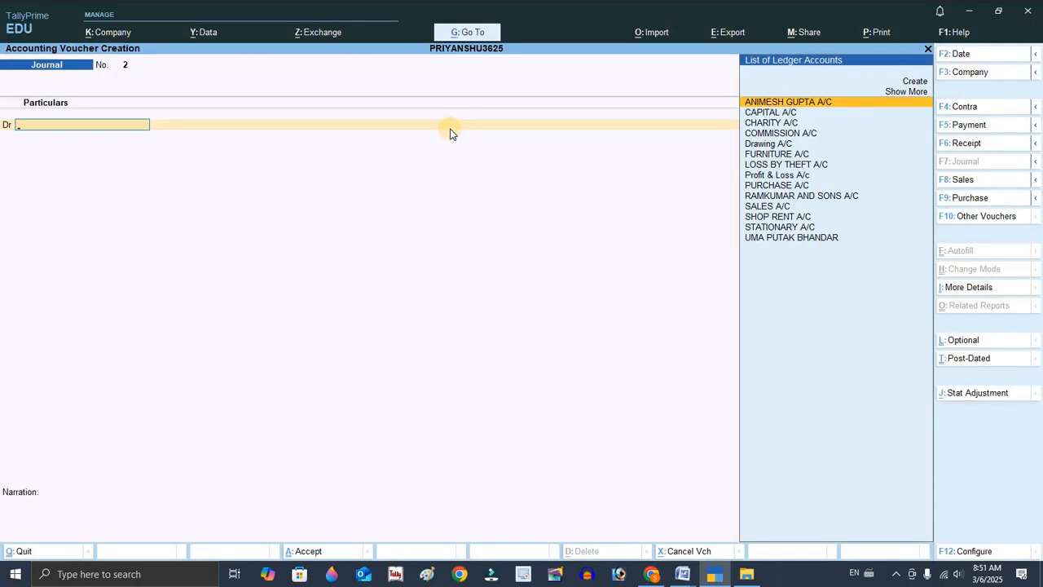
{"action": "key", "text": "F4"}
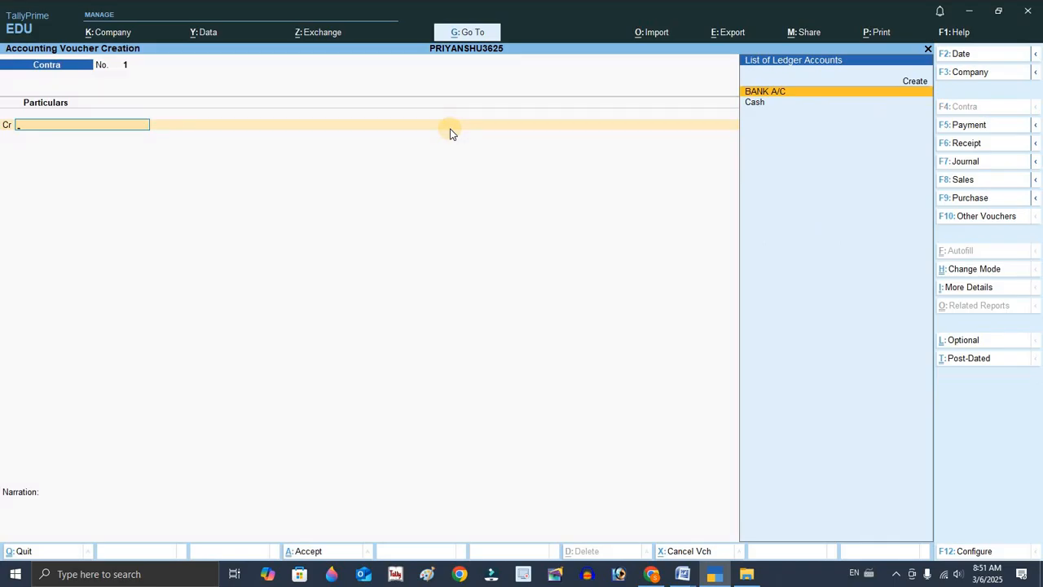
{"action": "key", "text": "Down"}
{"action": "key", "text": "Return"}
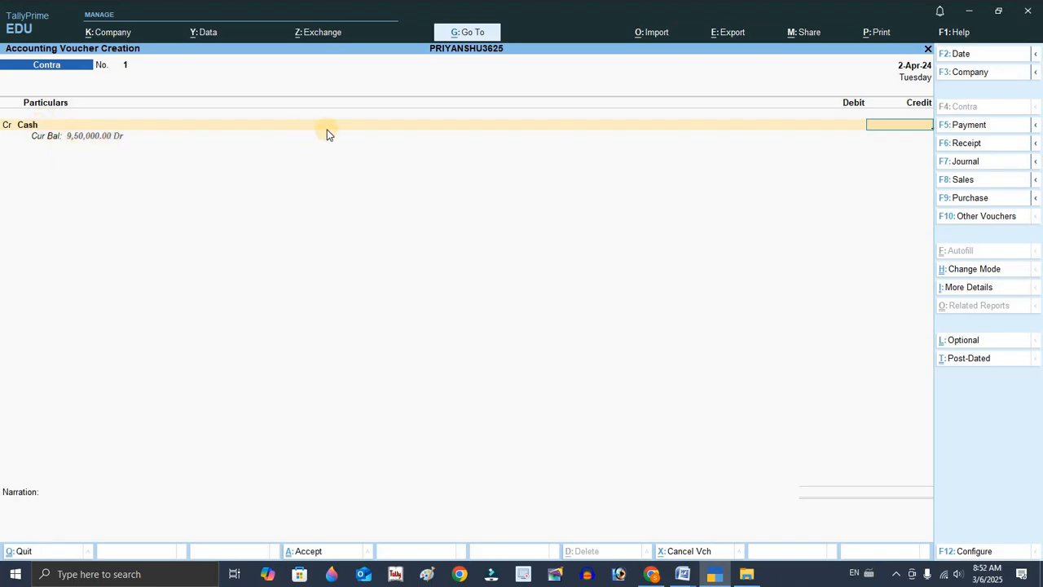
{"action": "type", "text": "400000"}
{"action": "key", "text": "Return"}
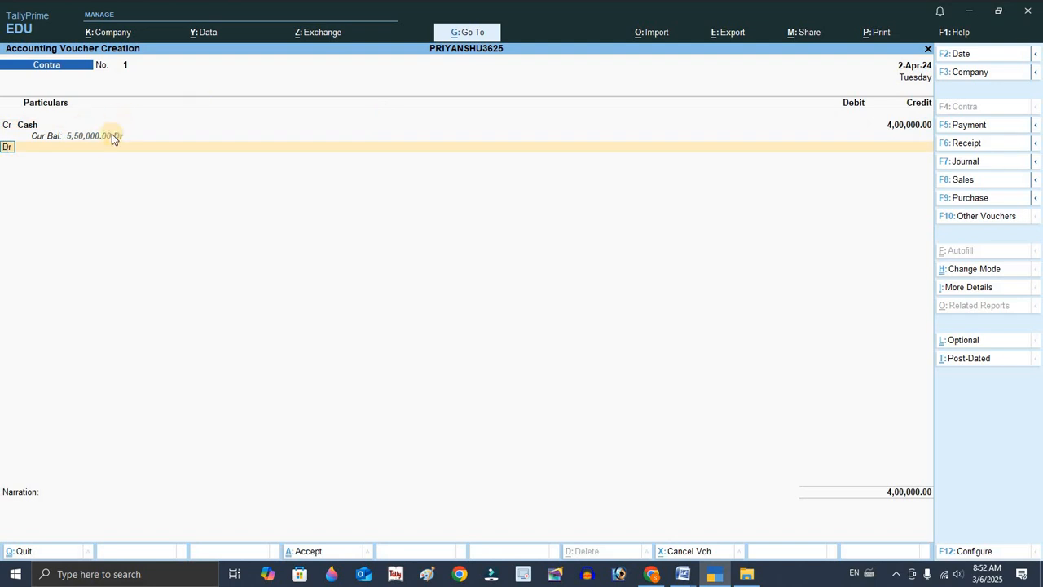
Debit BANK A/C with 400000, accept the denomination and bank allocation screens, and save the contra voucher.
{"action": "key", "text": "Return"}
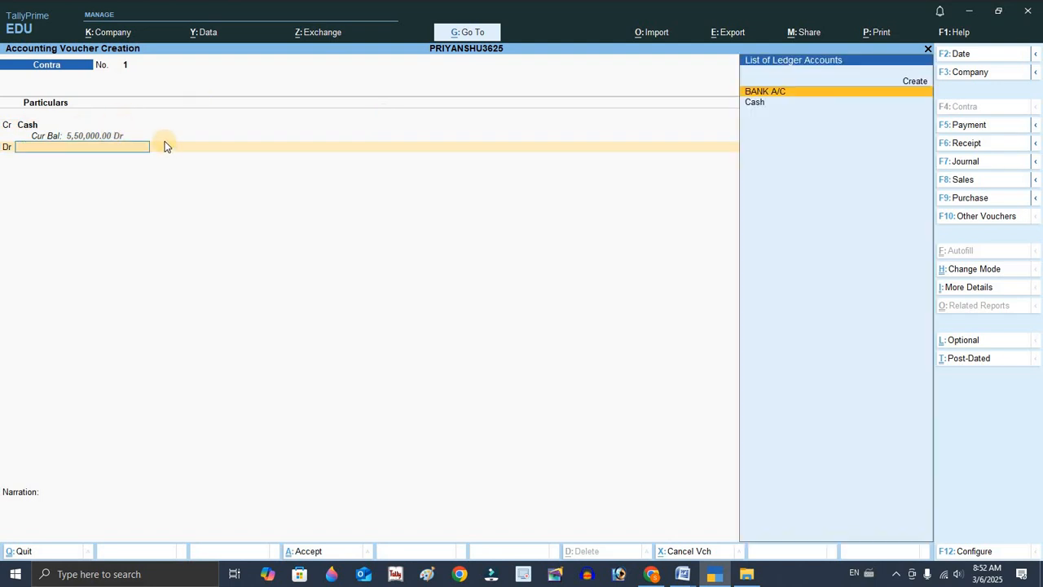
{"action": "type", "text": "ba"}
{"action": "key", "text": "Return"}
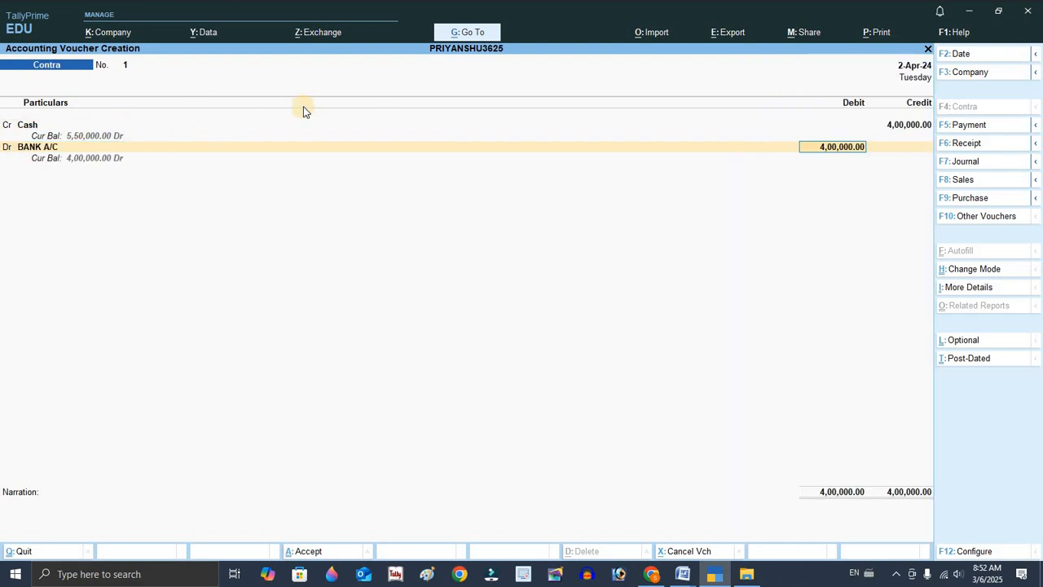
{"action": "key", "text": "Return"}
{"action": "key", "text": "Return"}
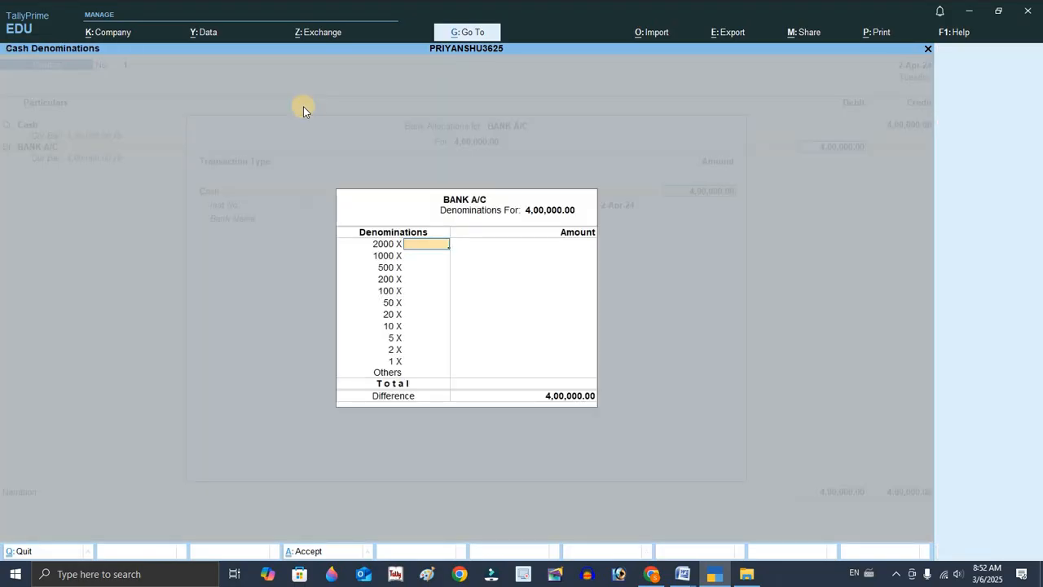
{"action": "key", "text": "Return"}
{"action": "key", "text": "Return"}
{"action": "key", "text": "Return"}
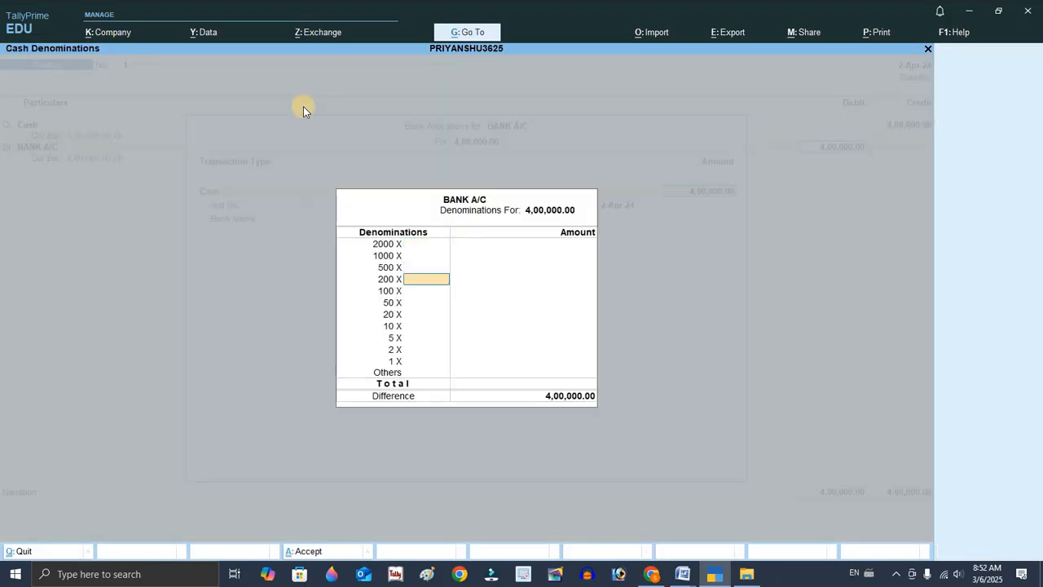
{"action": "key", "text": "ctrl+a"}
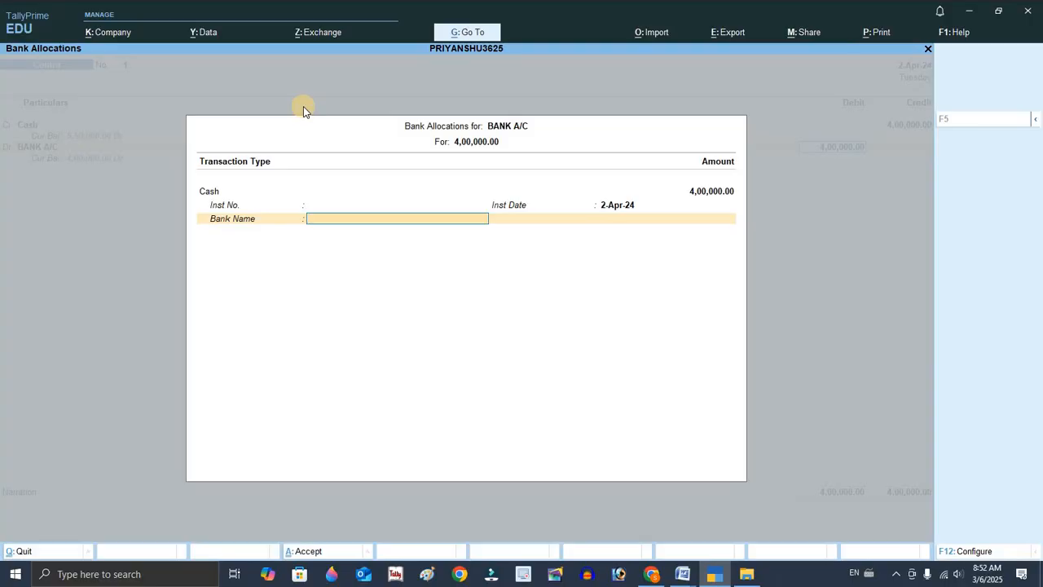
{"action": "key", "text": "ctrl+a"}
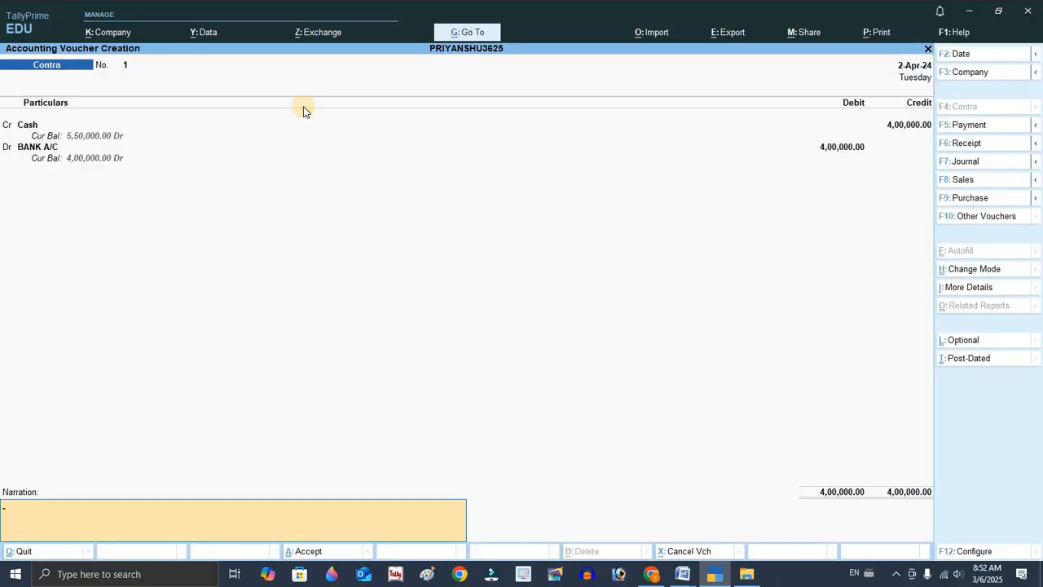
{"action": "key", "text": "ctrl+a"}
Select the cheque number of the fourth transaction in the Word document and compare it with Tally.
{"action": "key", "text": "alt+Tab"}
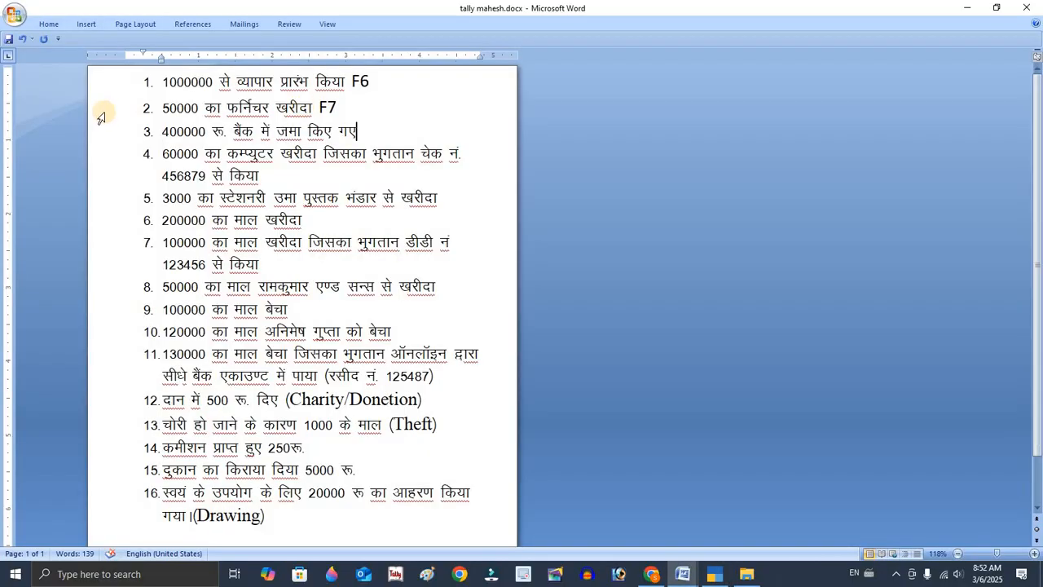
{"action": "left_click", "coordinate": [291, 175]}
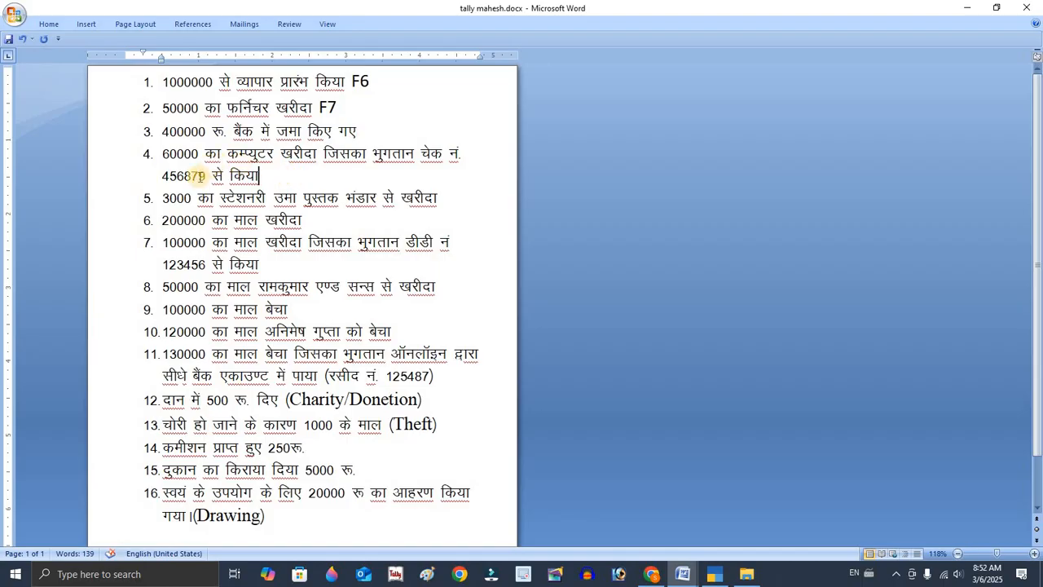
{"action": "left_click_drag", "start_coordinate": [206, 176], "coordinate": [164, 178]}
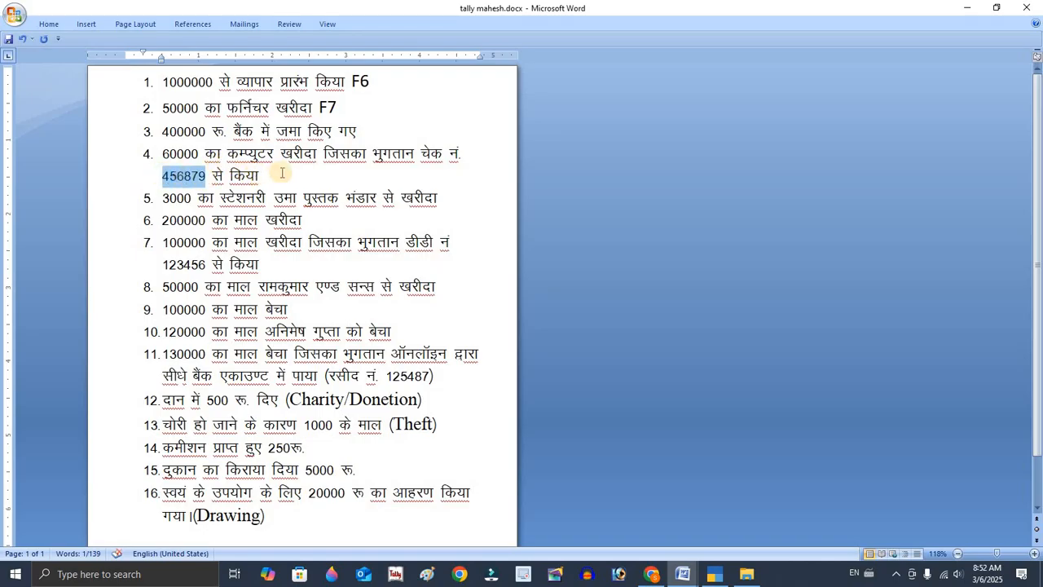
{"action": "key", "text": "alt+Tab"}
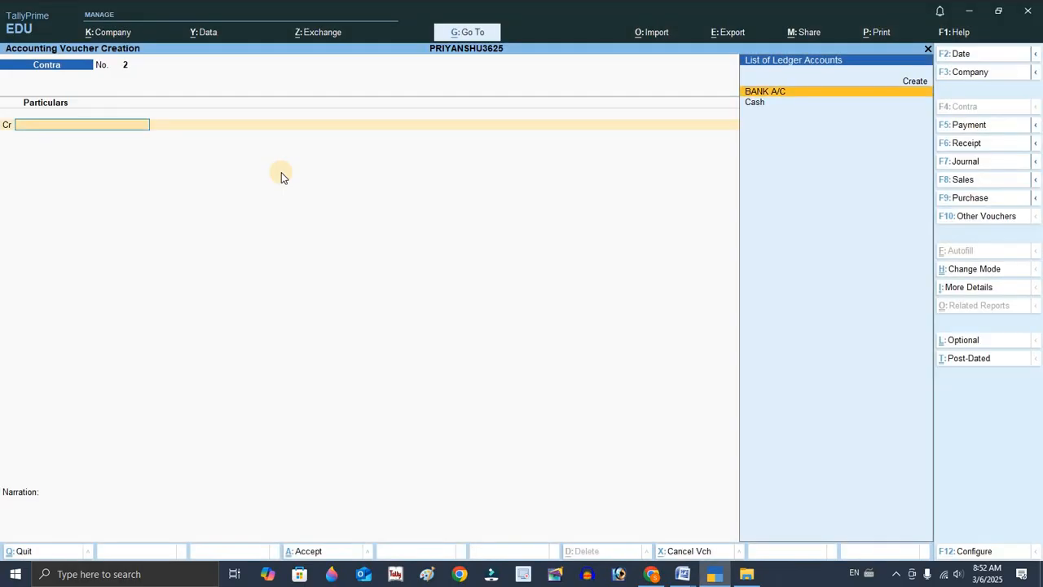
{"action": "key", "text": "alt+Tab"}
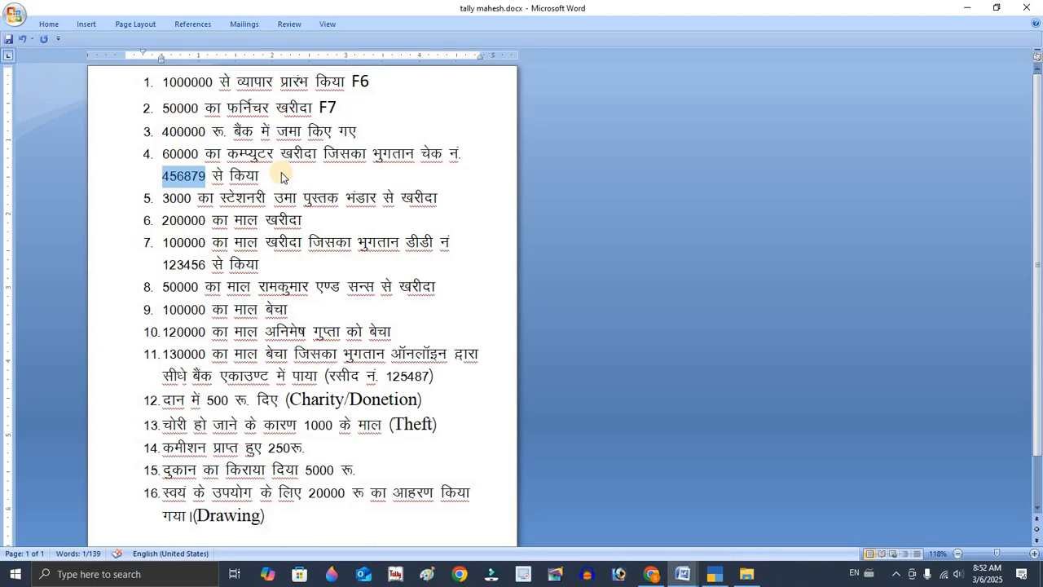
{"action": "key", "text": "alt+Tab"}
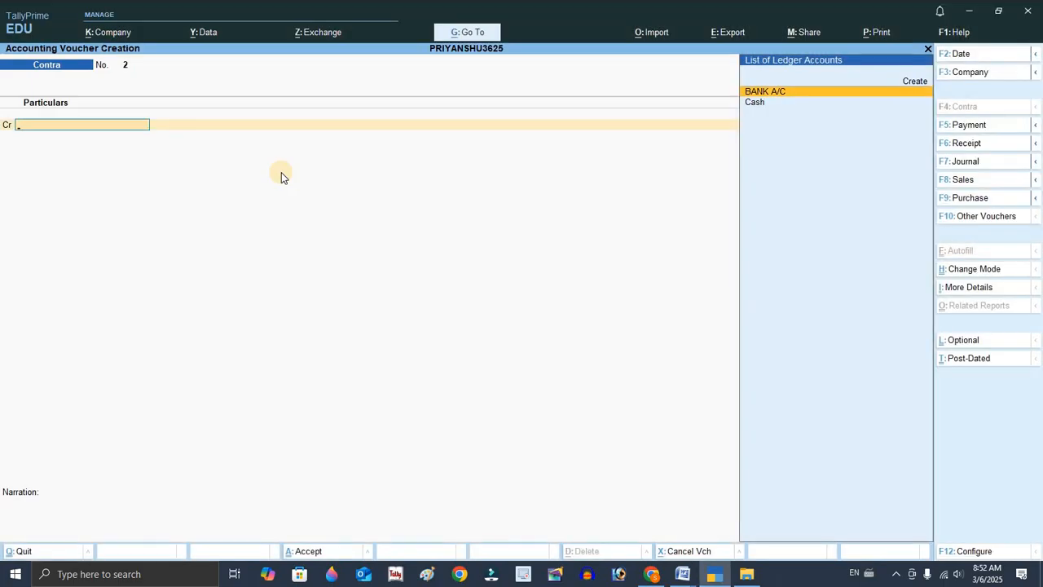
Switch to a journal voucher and create a new ledger Computer A/c under Fixed Assets for the debit side.
{"action": "key", "text": "F7"}
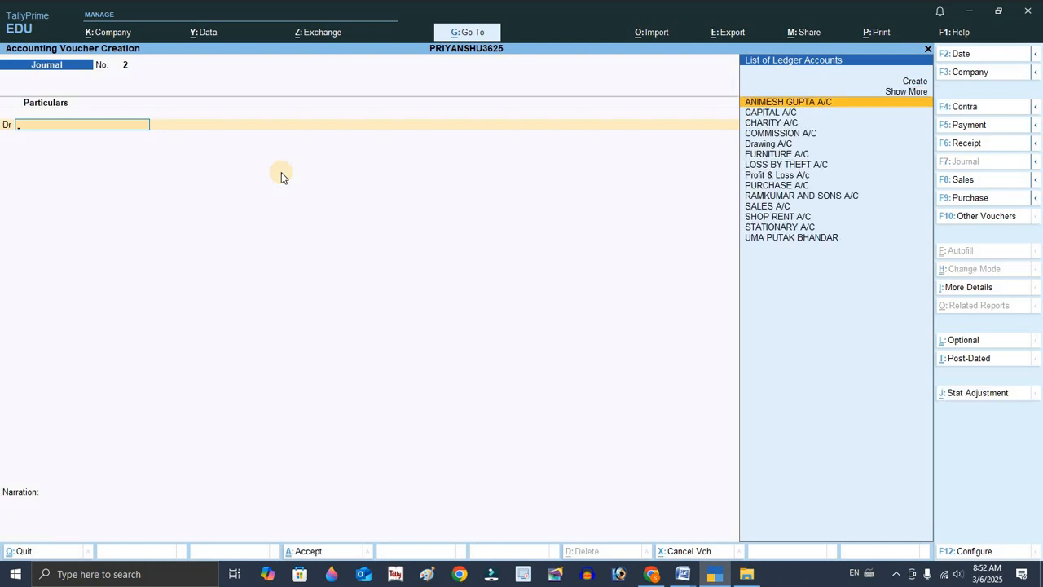
{"action": "key", "text": "Down"}
{"action": "key", "text": "Down"}
{"action": "key", "text": "Down"}
{"action": "key", "text": "Down"}
{"action": "key", "text": "Down"}
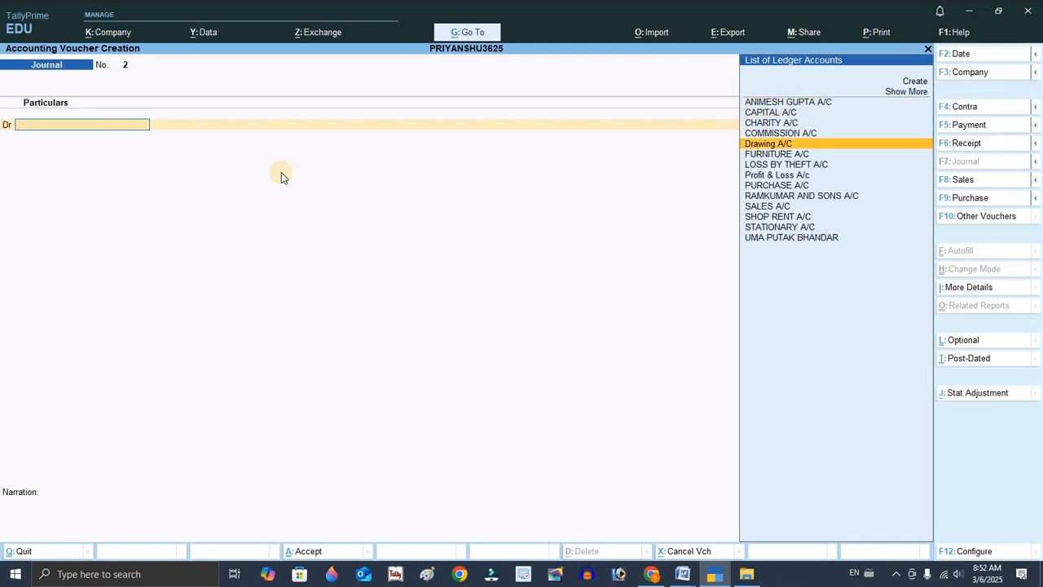
{"action": "key", "text": "Down"}
{"action": "key", "text": "Down"}
{"action": "key", "text": "Down"}
{"action": "key", "text": "Down"}
{"action": "key", "text": "Down"}
{"action": "key", "text": "Down"}
{"action": "key", "text": "Down"}
{"action": "key", "text": "Down"}
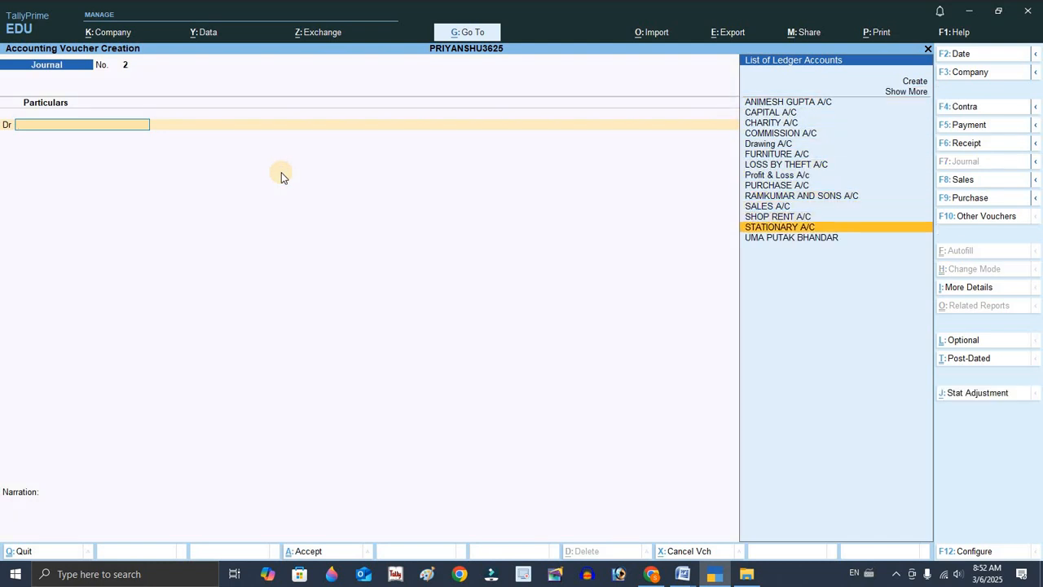
{"action": "key", "text": "Up"}
{"action": "key", "text": "Up"}
{"action": "key", "text": "Up"}
{"action": "key", "text": "Up"}
{"action": "key", "text": "Up"}
{"action": "key", "text": "Up"}
{"action": "key", "text": "Up"}
{"action": "key", "text": "Up"}
{"action": "key", "text": "Up"}
{"action": "key", "text": "Up"}
{"action": "key", "text": "Up"}
{"action": "key", "text": "Up"}
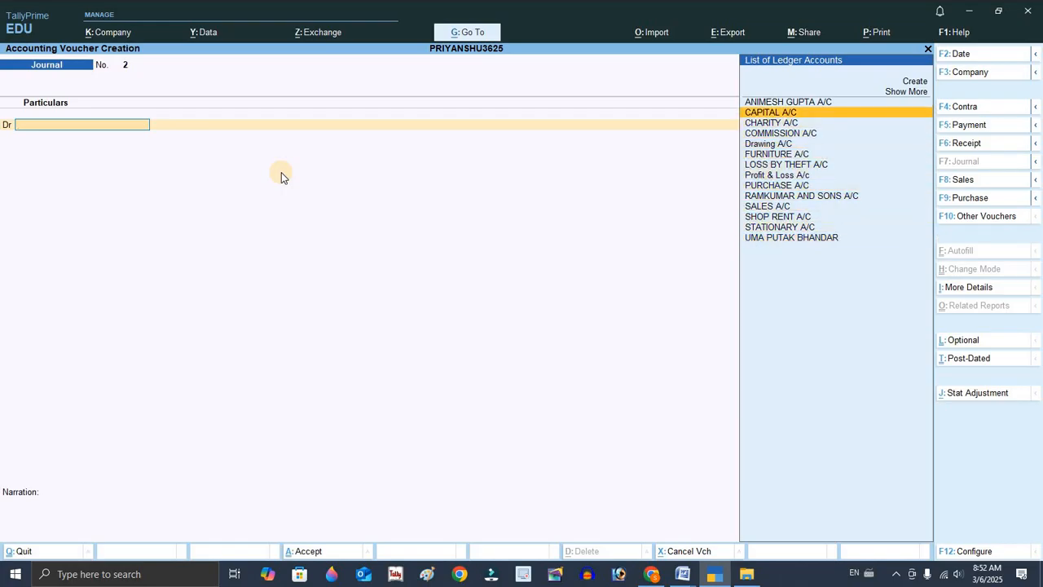
{"action": "key", "text": "Up"}
{"action": "key", "text": "Up"}
{"action": "key", "text": "Up"}
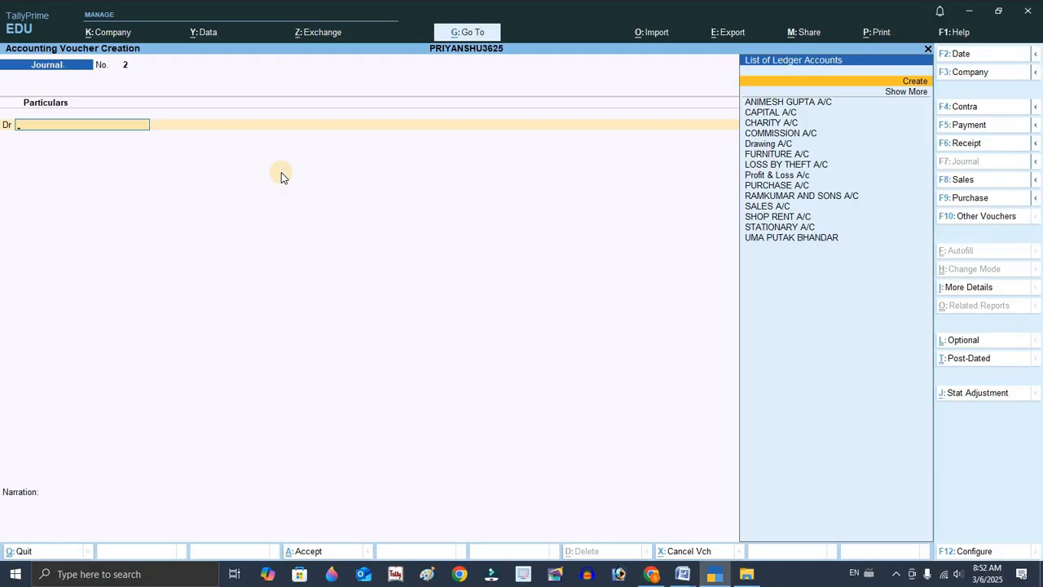
{"action": "key", "text": "Return"}
{"action": "type", "text": "Compu"}
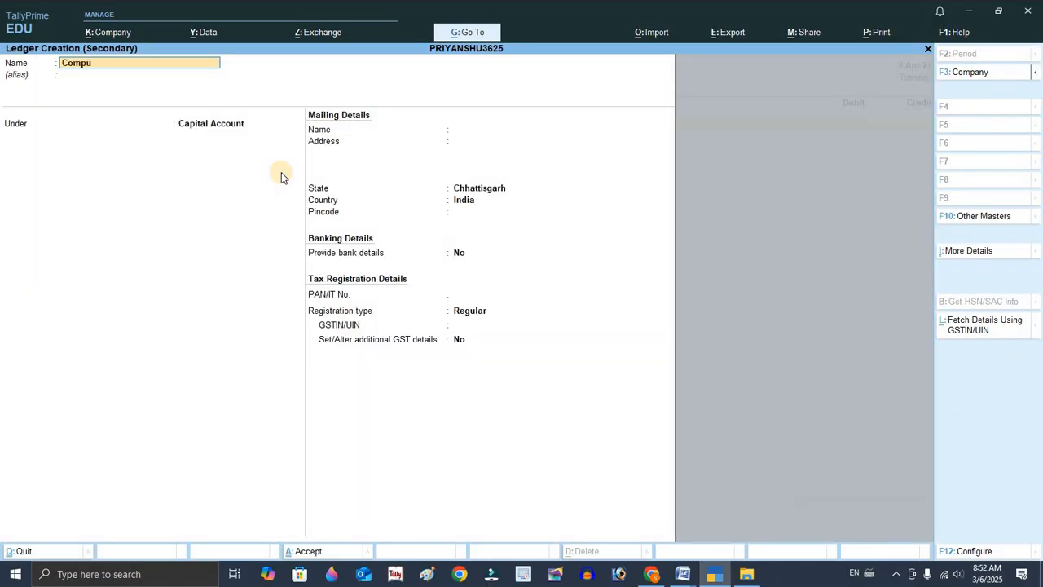
{"action": "type", "text": "ter a/c"}
{"action": "key", "text": "Return"}
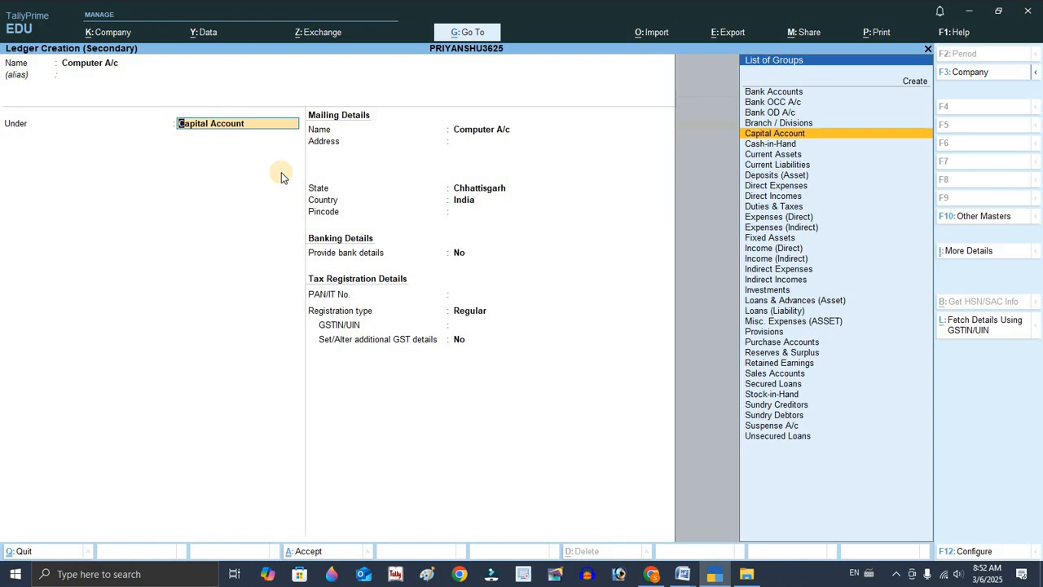
{"action": "type", "text": "f"}
{"action": "key", "text": "Return"}
{"action": "key", "text": "ctrl+a"}
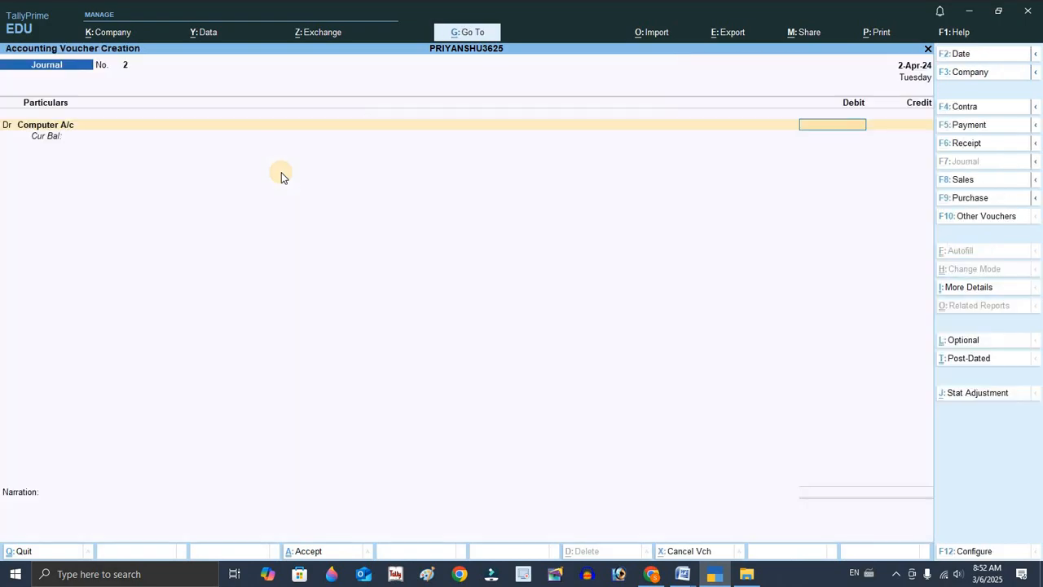
Debit Computer A/c with 60000 after checking the amount in the Word document.
{"action": "type", "text": "60000"}
{"action": "key", "text": "alt+Tab"}
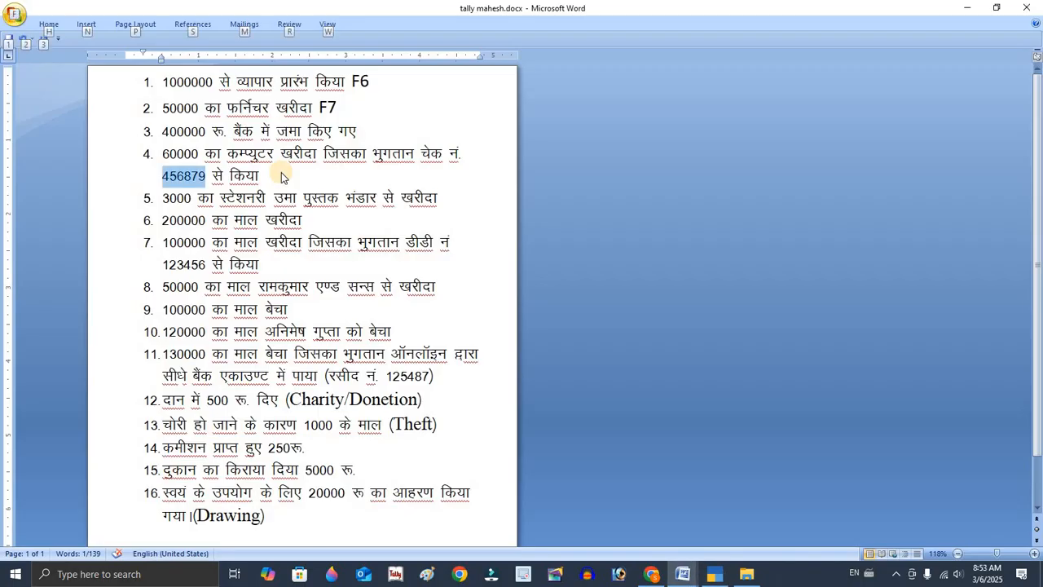
{"action": "key", "text": "alt+Tab"}
{"action": "key", "text": "Return"}
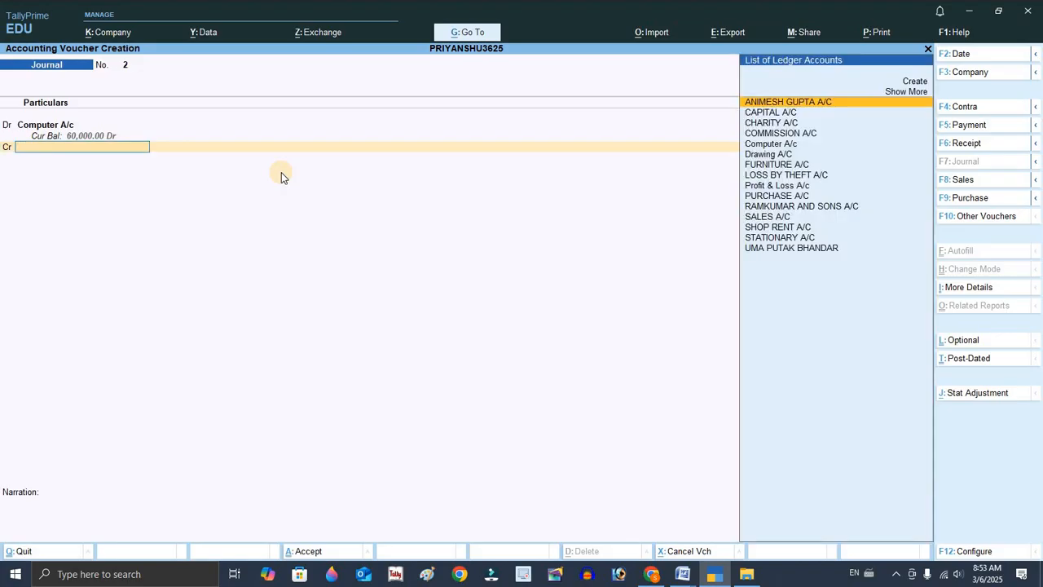
Show all ledgers and credit BANK A/C with the matching 60000.
{"action": "type", "text": "C"}
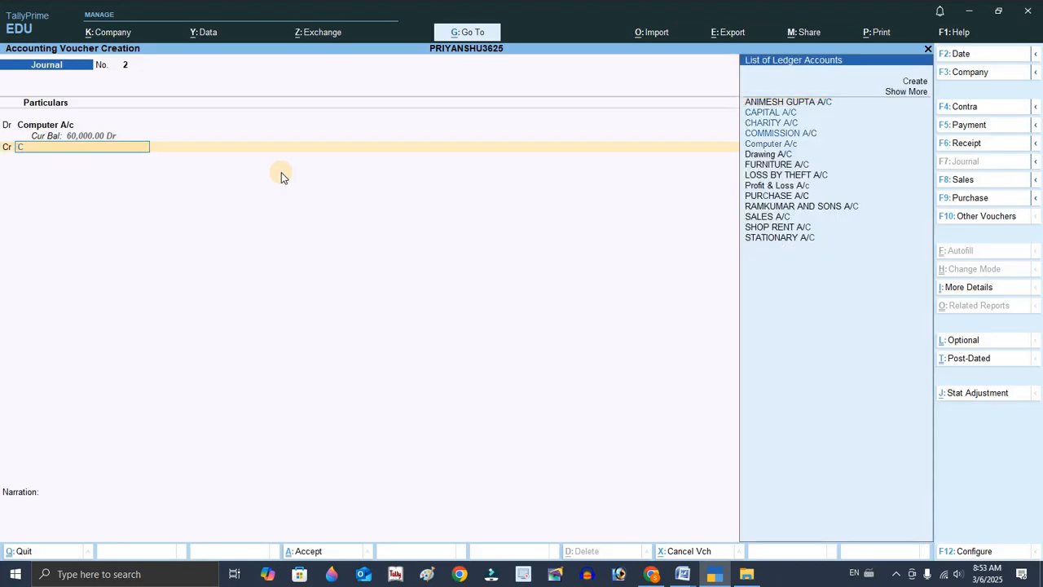
{"action": "left_click", "coordinate": [898, 90]}
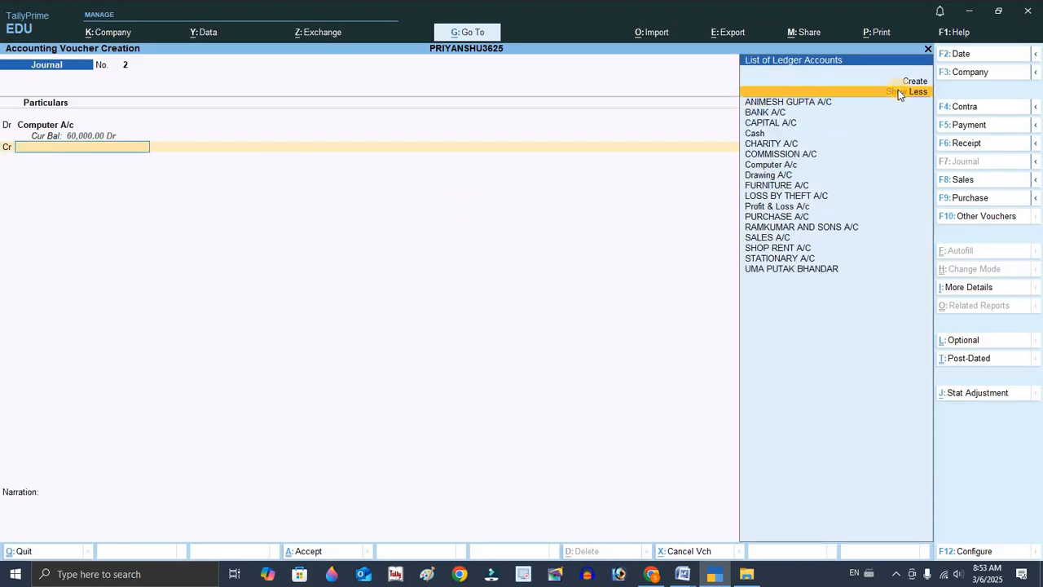
{"action": "key", "text": "Down"}
{"action": "key", "text": "Down"}
{"action": "key", "text": "Down"}
{"action": "key", "text": "Up"}
{"action": "key", "text": "alt+Tab"}
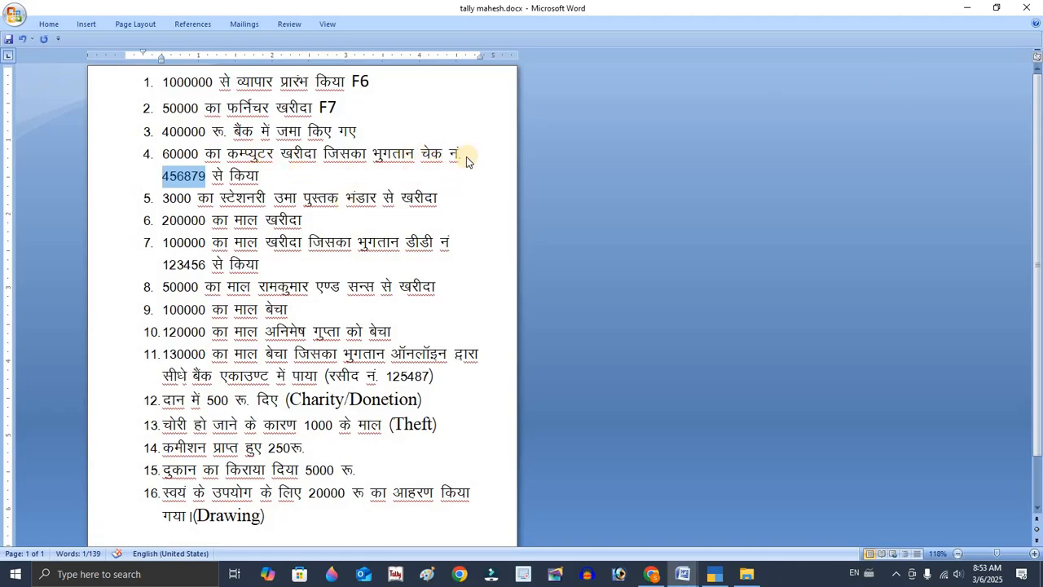
{"action": "key", "text": "alt+Tab"}
{"action": "key", "text": "Return"}
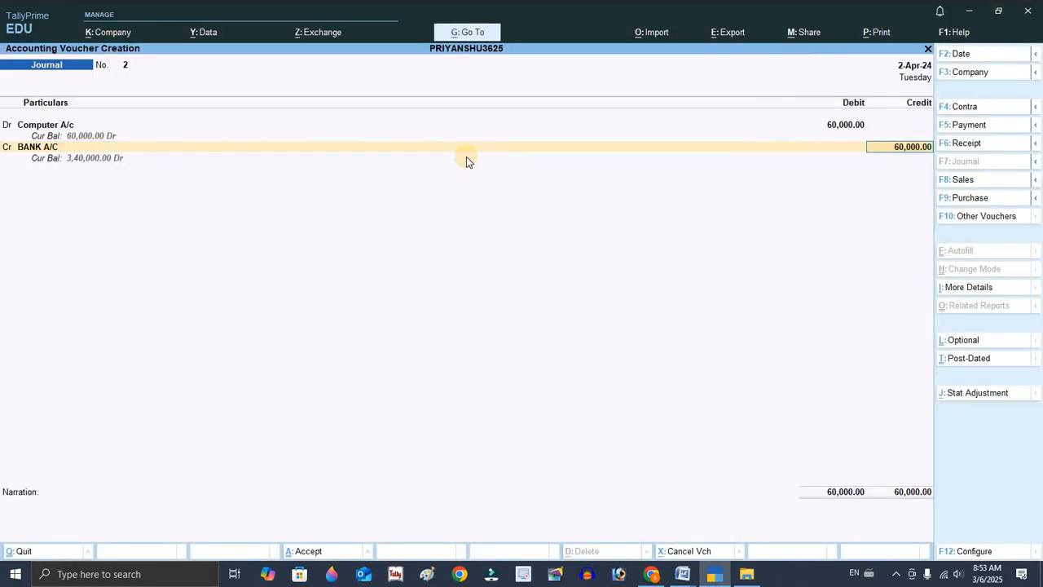
{"action": "key", "text": "Return"}
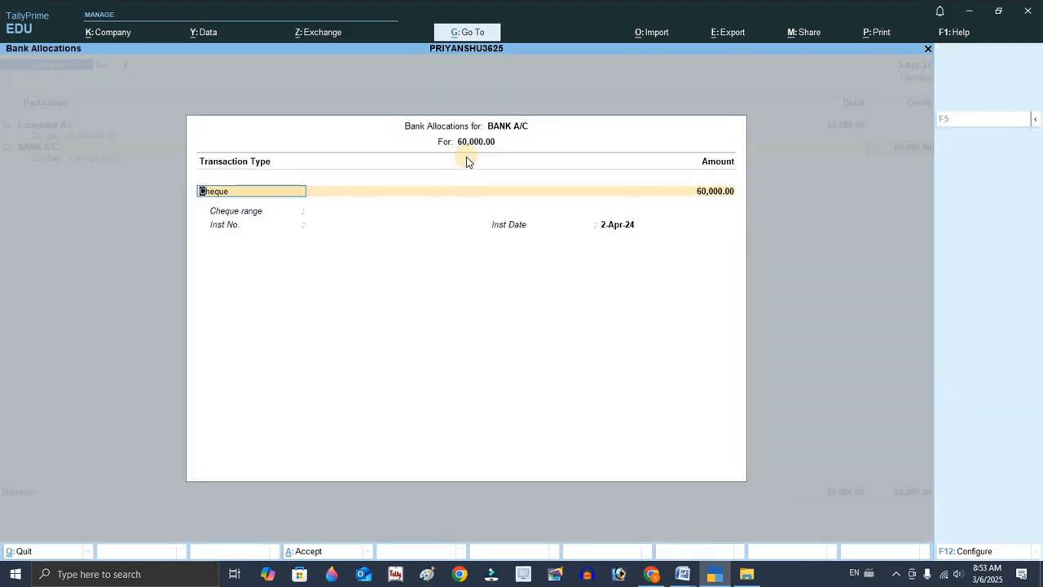
Allocate the bank credit as a cheque with instrument number 456879 and save the journal voucher.
{"action": "key", "text": "Return"}
{"action": "key", "text": "Return"}
{"action": "key", "text": "ctrl"}
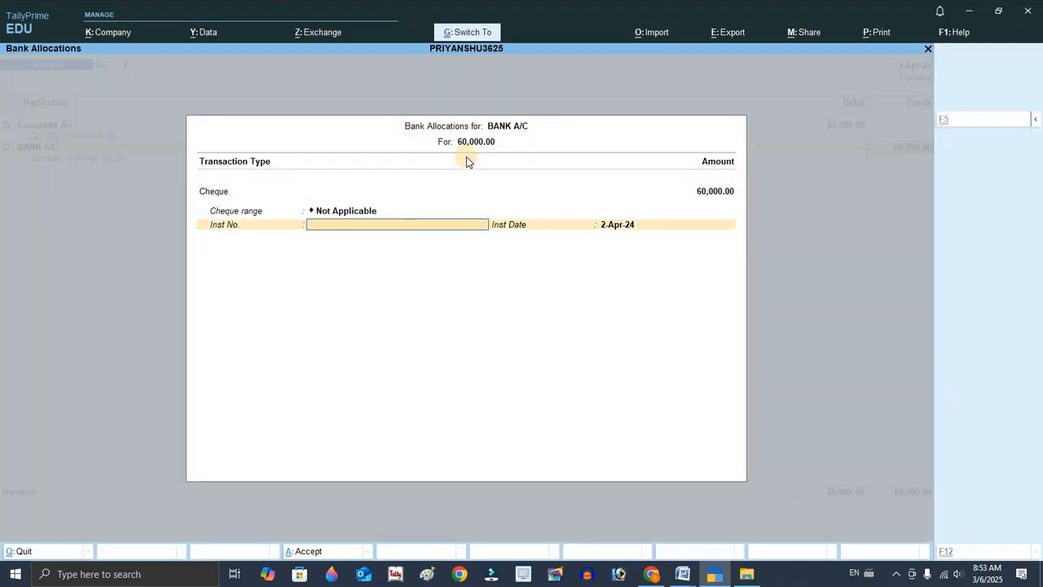
{"action": "type", "text": "45455"}
{"action": "key", "text": "Return"}
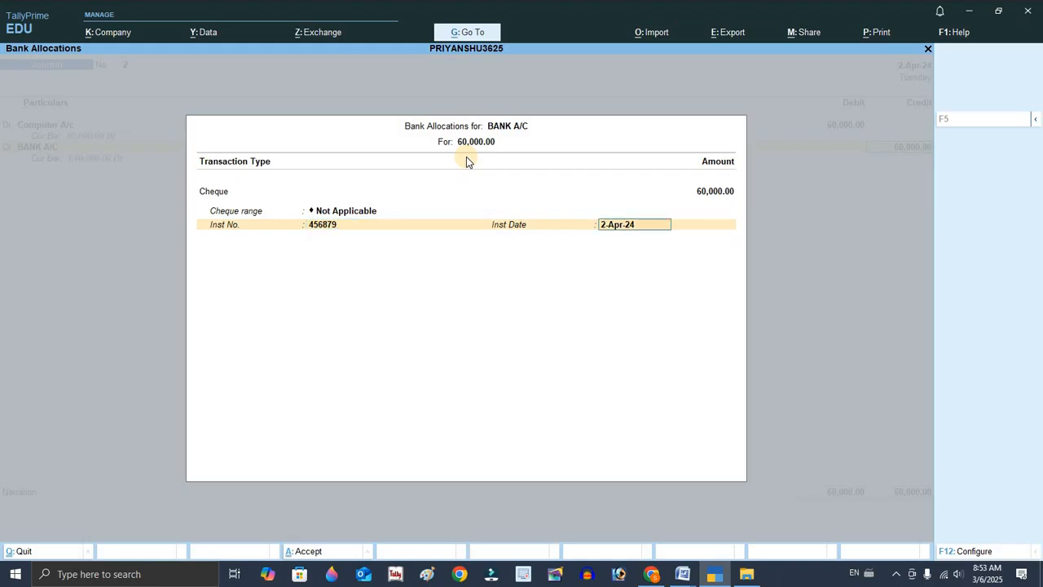
{"action": "key", "text": "Return"}
{"action": "key", "text": "Return"}
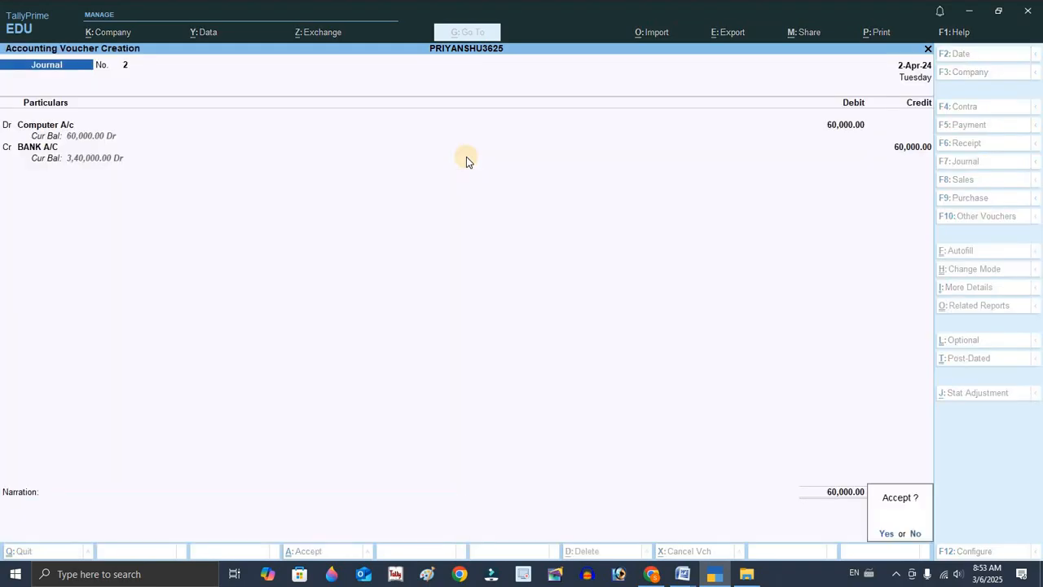
{"action": "key", "text": "Return"}
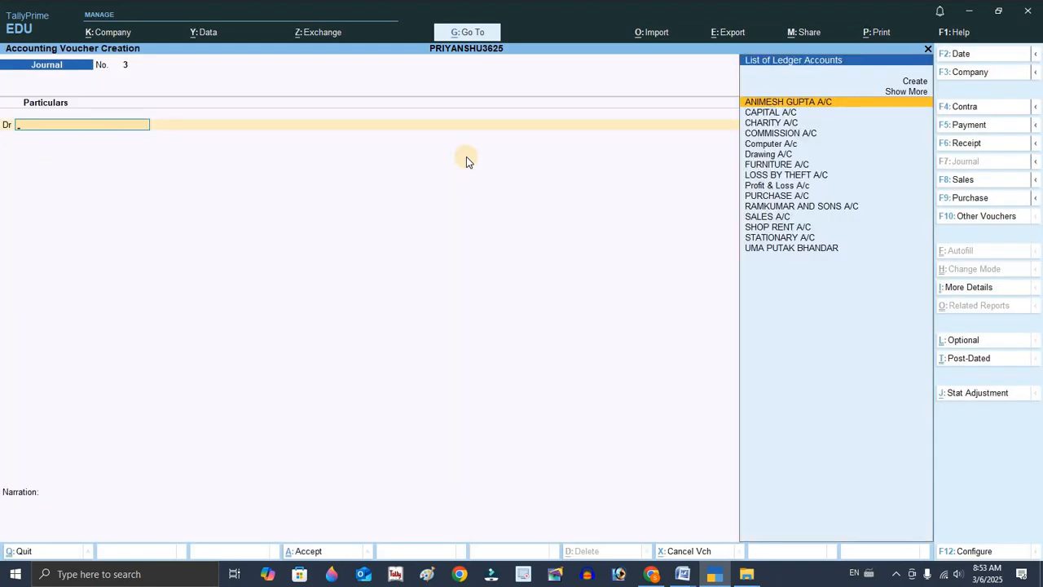
Switch to the Word document and select the fifth transaction to read it.
{"action": "key", "text": "alt+Tab"}
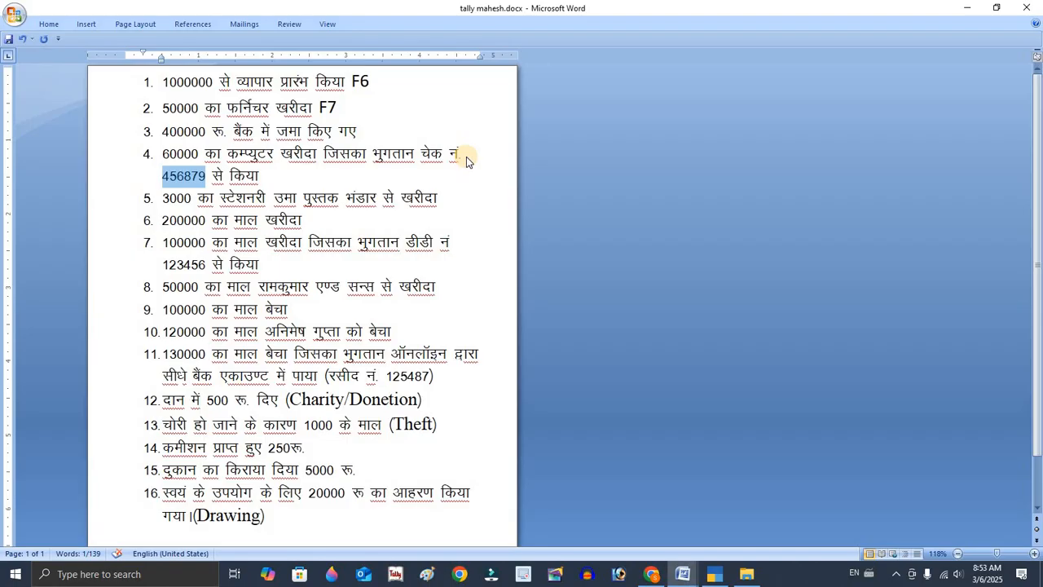
{"action": "double_click", "coordinate": [282, 199]}
{"action": "triple_click", "coordinate": [165, 198]}
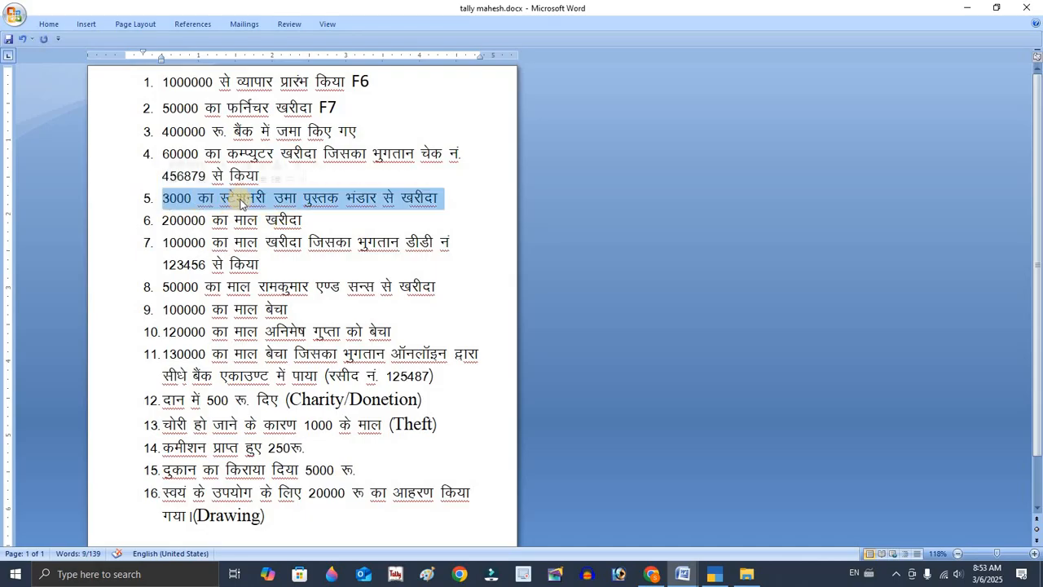
{"action": "left_click", "coordinate": [219, 198]}
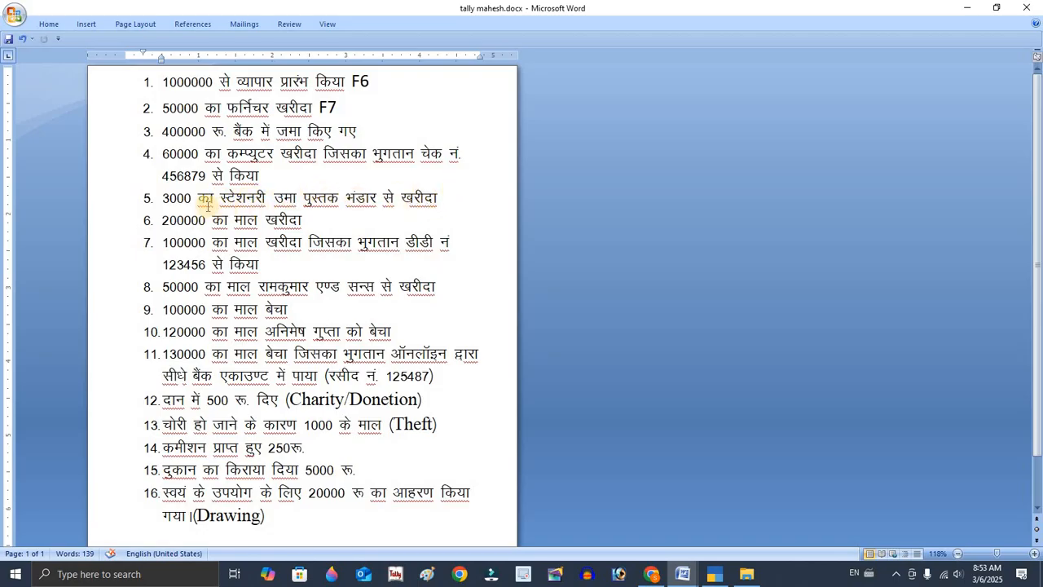
Return to TallyPrime and debit STATIONARY A/C with 3000 in the new journal voucher.
{"action": "key", "text": "alt+Tab"}
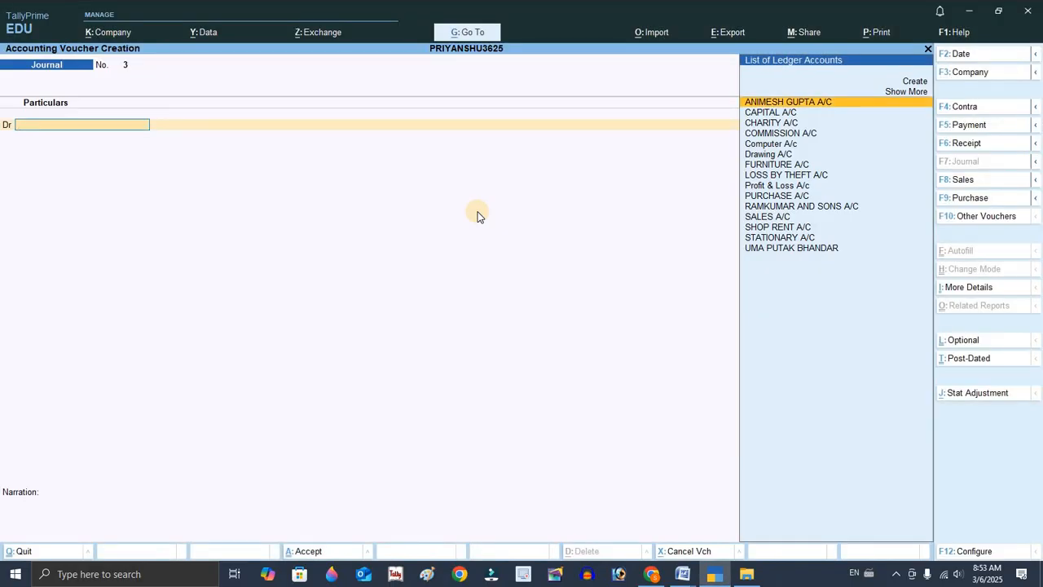
{"action": "type", "text": "S"}
{"action": "key", "text": "Down"}
{"action": "key", "text": "Down"}
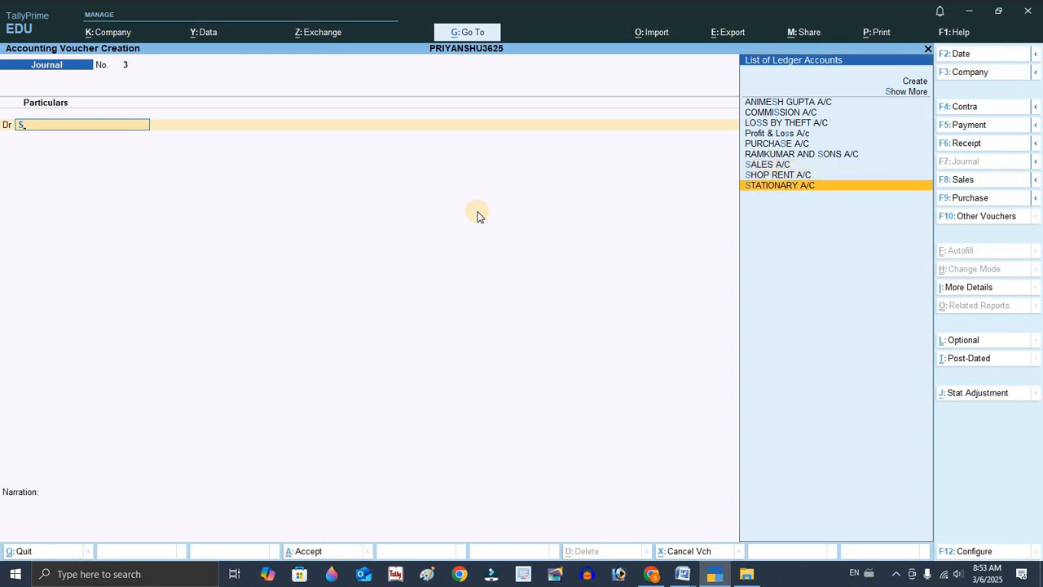
{"action": "key", "text": "Return"}
{"action": "type", "text": "3000"}
{"action": "key", "text": "Return"}
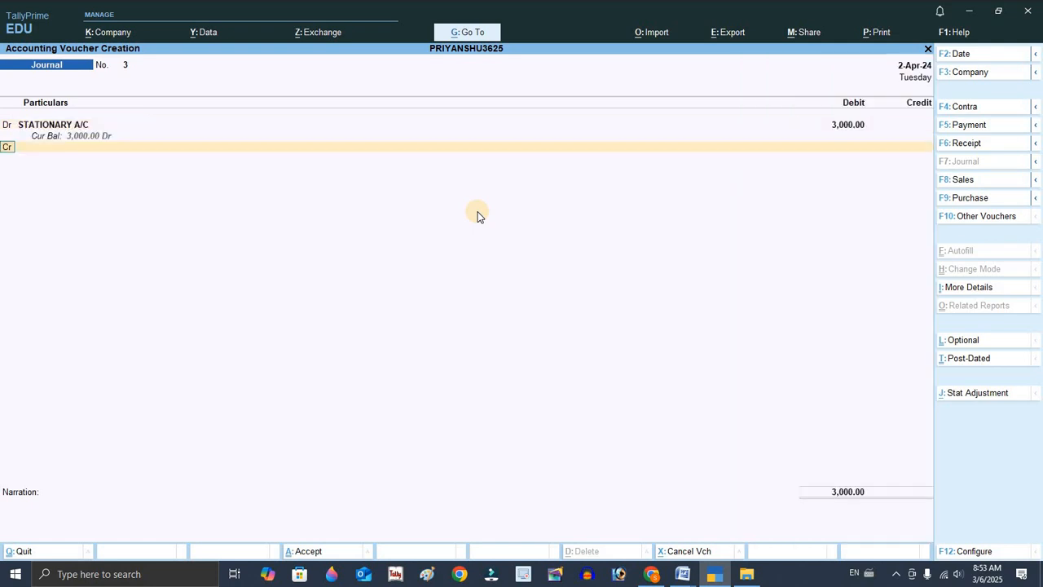
Credit UMA PUTAK BHANDAR with 3000 on account and save the journal voucher.
{"action": "key", "text": "Return"}
{"action": "type", "text": "U"}
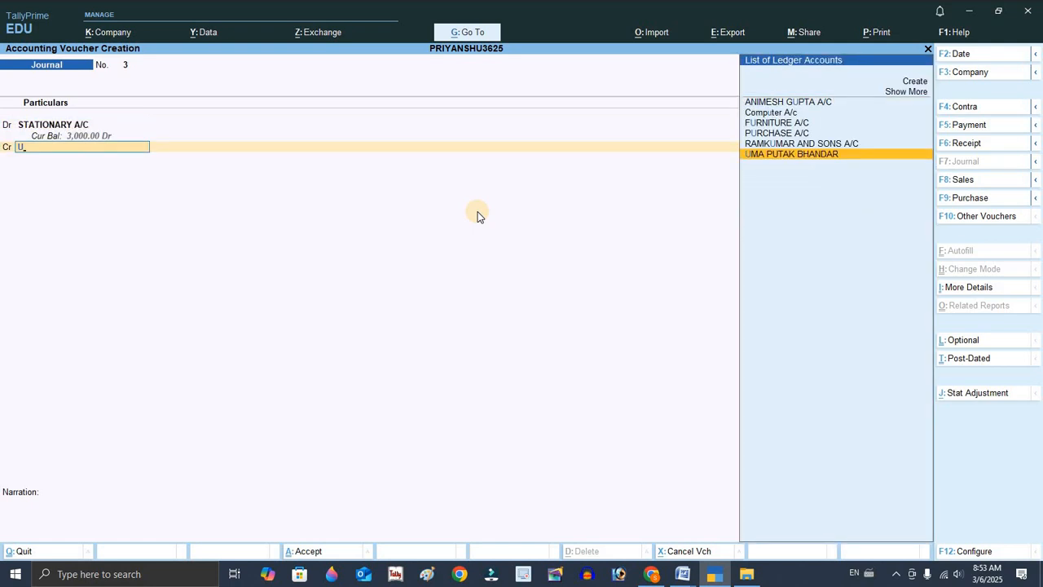
{"action": "key", "text": "Return"}
{"action": "key", "text": "Return"}
{"action": "key", "text": "Return"}
{"action": "key", "text": "Return"}
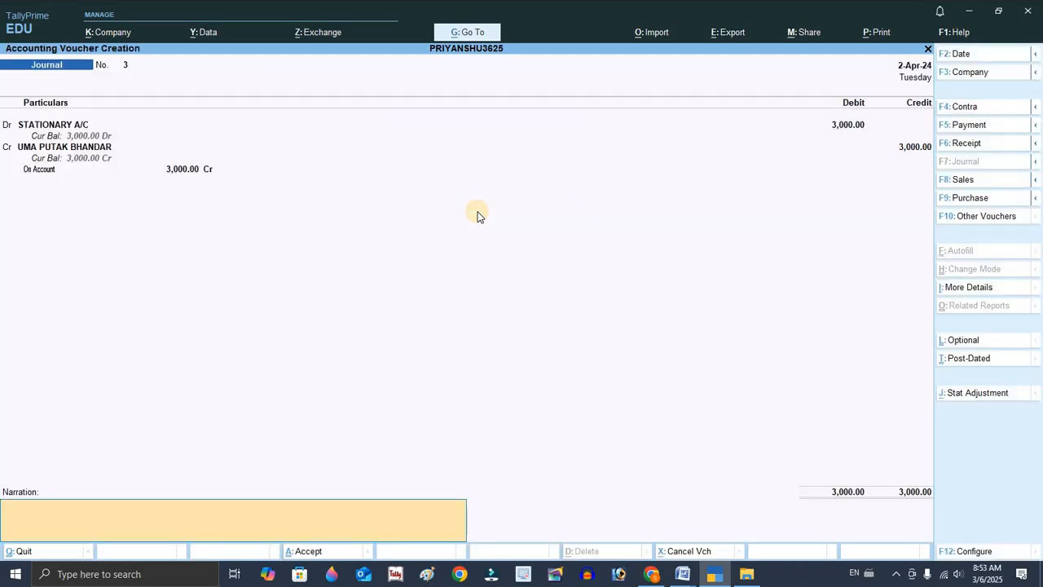
{"action": "key", "text": "Return"}
{"action": "key", "text": "Return"}
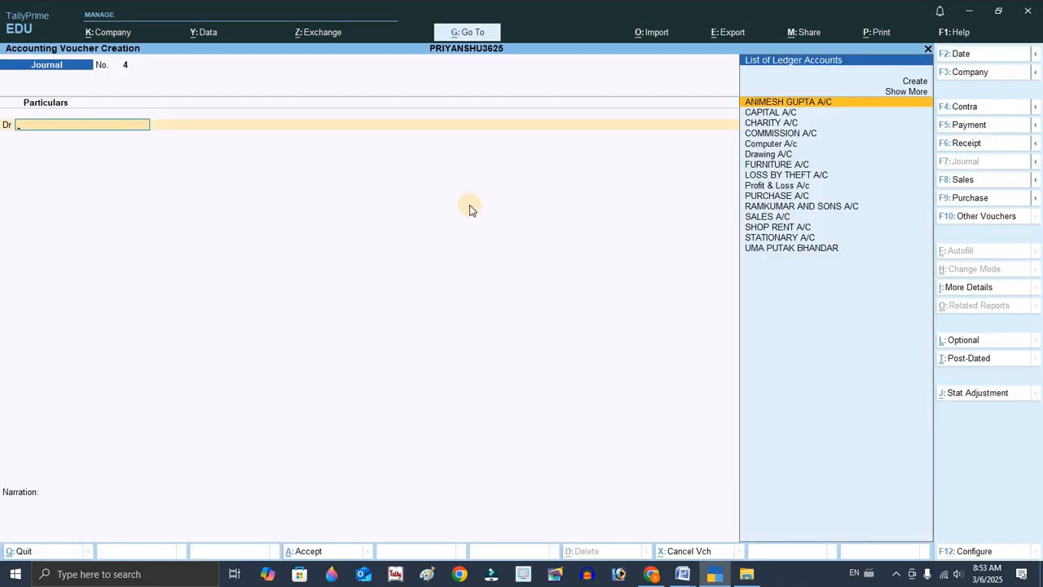
Switch to the Word document and select the sixth transaction to read it, then return to TallyPrime.
{"action": "key", "text": "alt+Tab"}
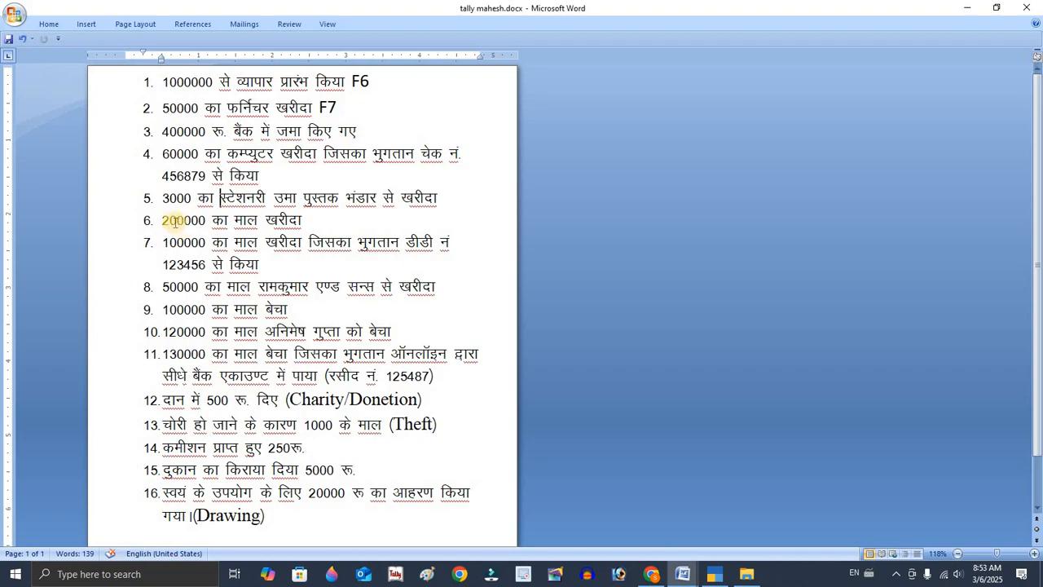
{"action": "left_click_drag", "start_coordinate": [164, 220], "coordinate": [320, 221]}
{"action": "left_click", "coordinate": [323, 231]}
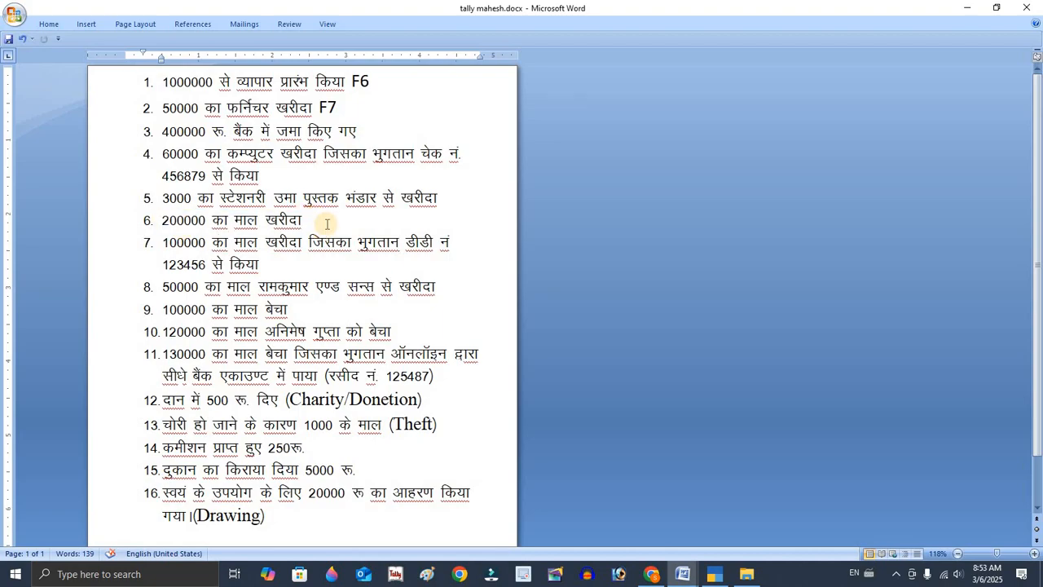
{"action": "key", "text": "alt+Tab"}
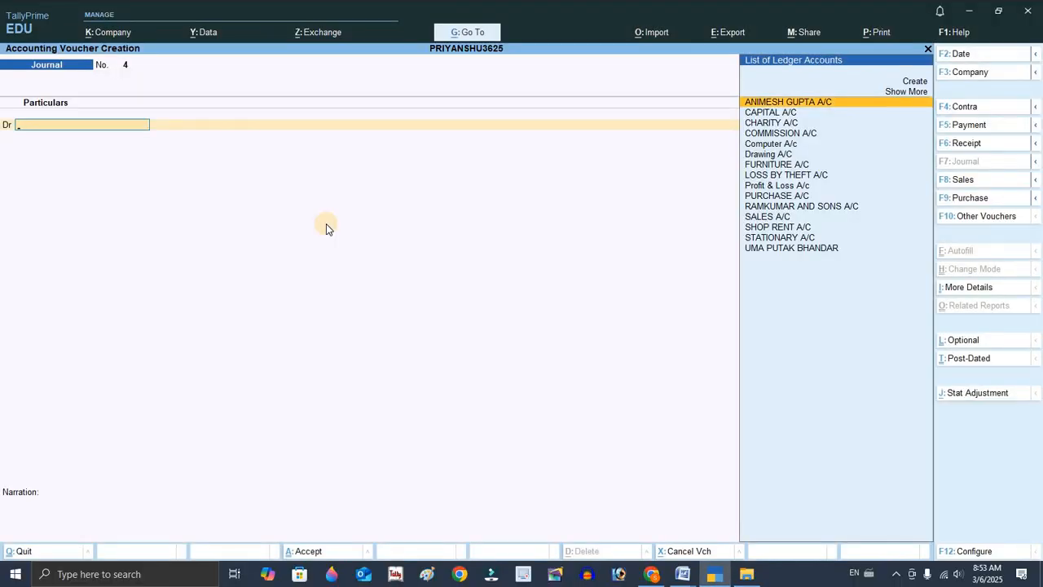
Start a Purchase voucher with supplier invoice number 12 dated 2-Apr-24.
{"action": "key", "text": "F9"}
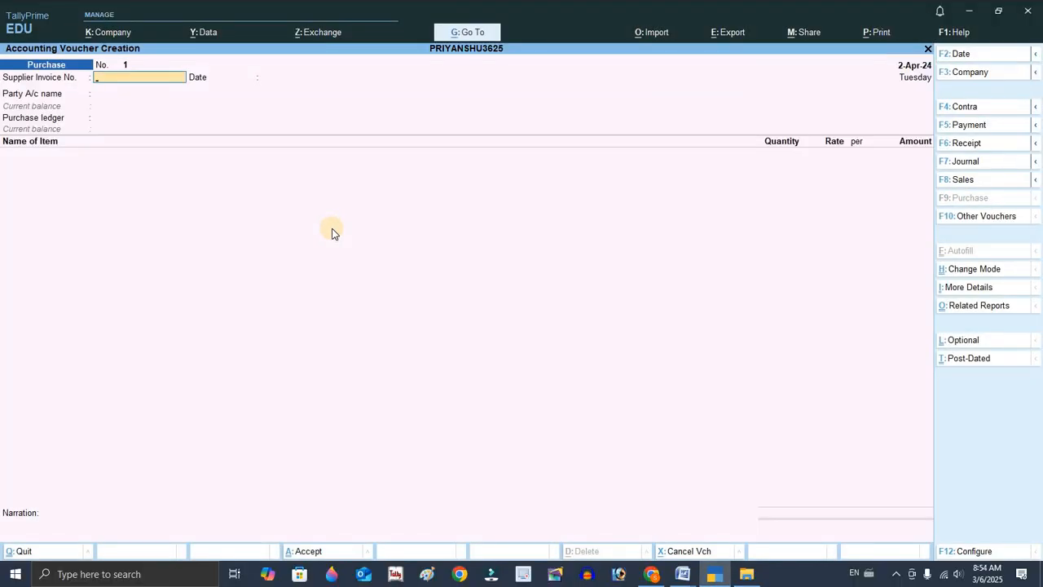
{"action": "key", "text": "alt+Tab"}
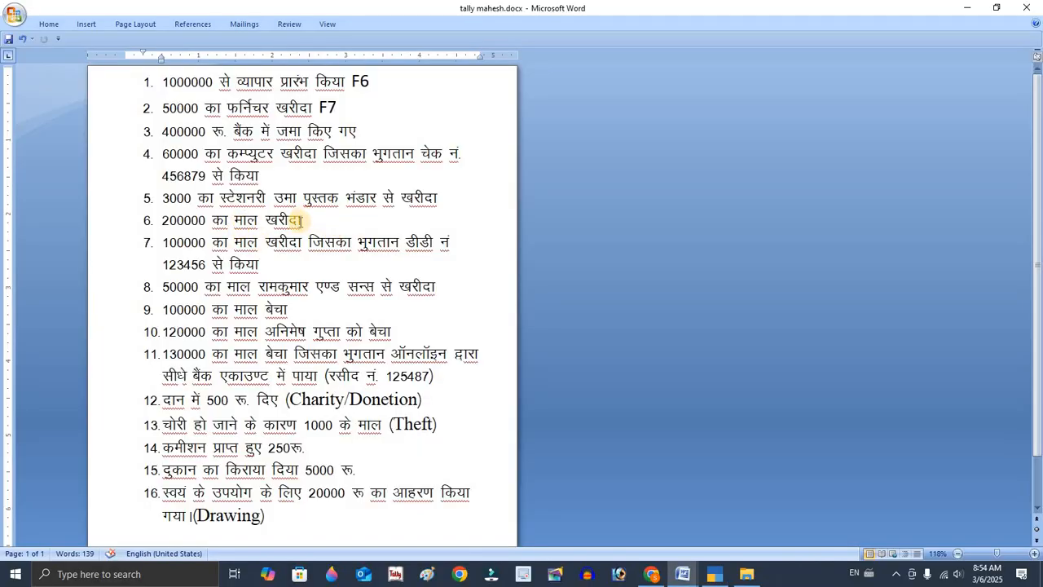
{"action": "key", "text": "alt+Tab"}
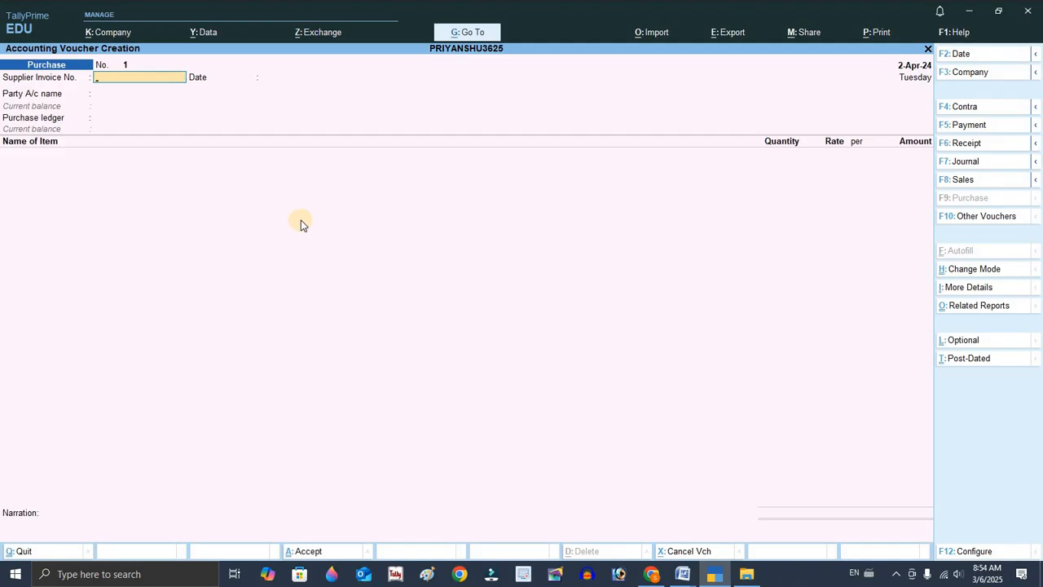
{"action": "type", "text": "2"}
{"action": "key", "text": "Return"}
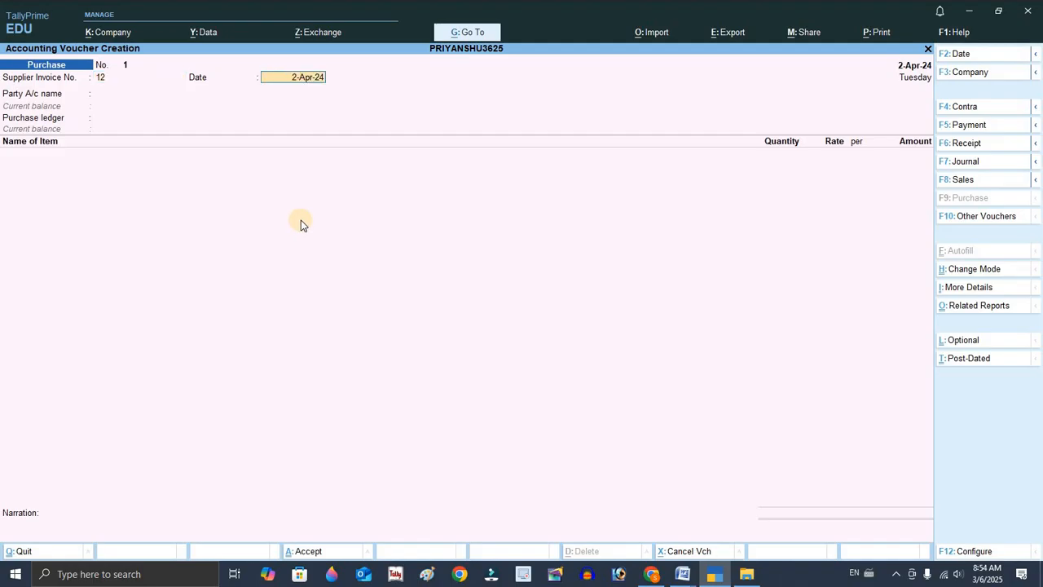
{"action": "key", "text": "Return"}
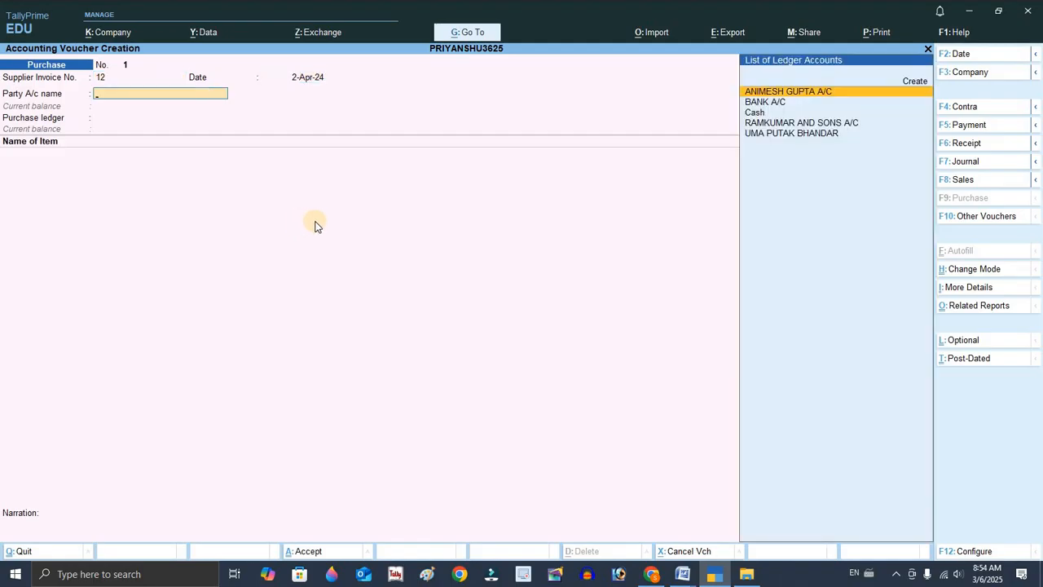
Choose Cash as the party account and accept the receipt details.
{"action": "key", "text": "Down"}
{"action": "key", "text": "Down"}
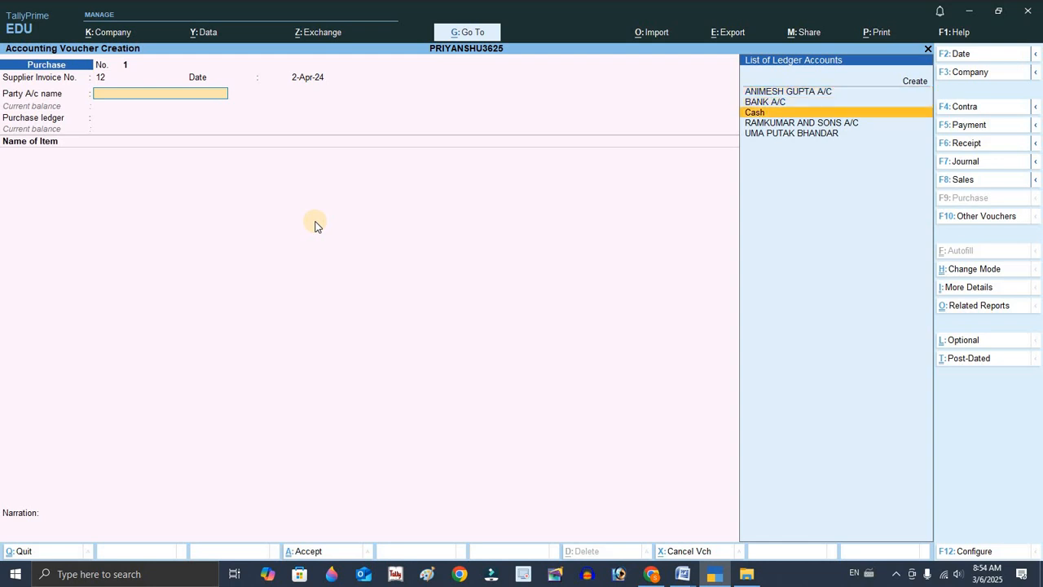
{"action": "key", "text": "Return"}
{"action": "key", "text": "Return"}
{"action": "key", "text": "Return"}
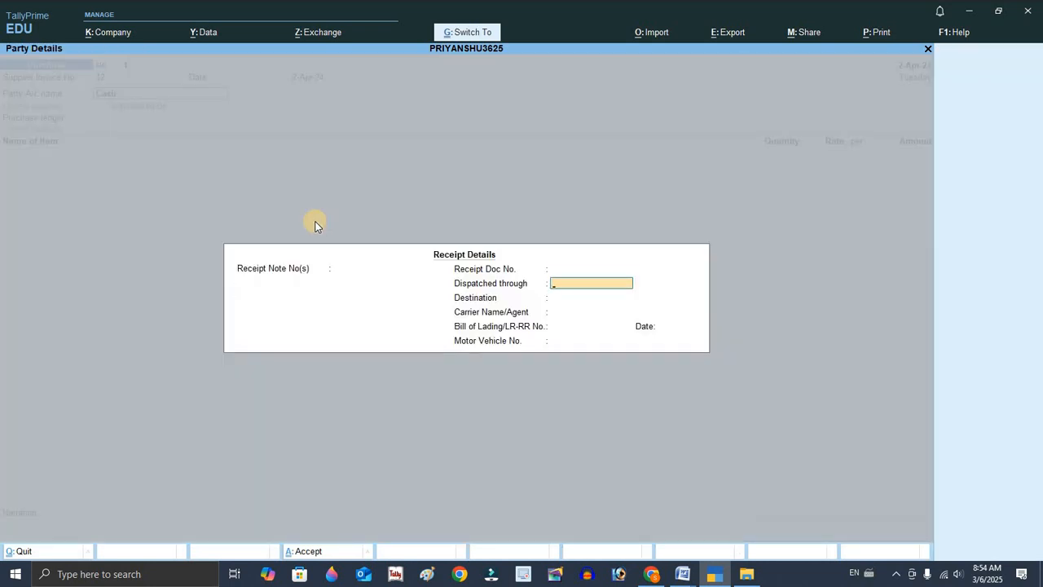
{"action": "key", "text": "ctrl+a"}
{"action": "key", "text": "ctrl+a"}
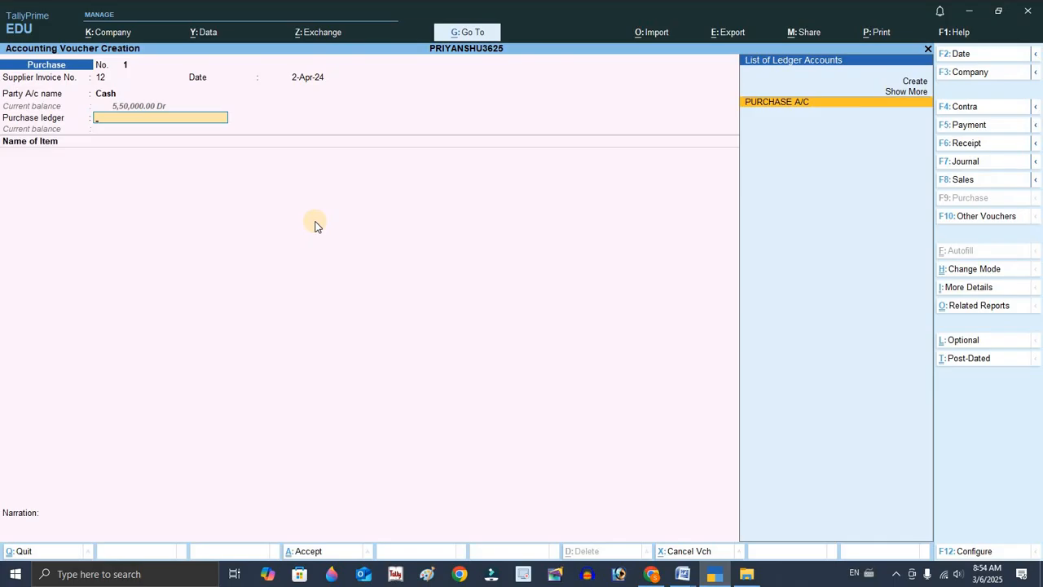
Change the purchase voucher mode to As Voucher.
{"action": "key", "text": "ctrl+h"}
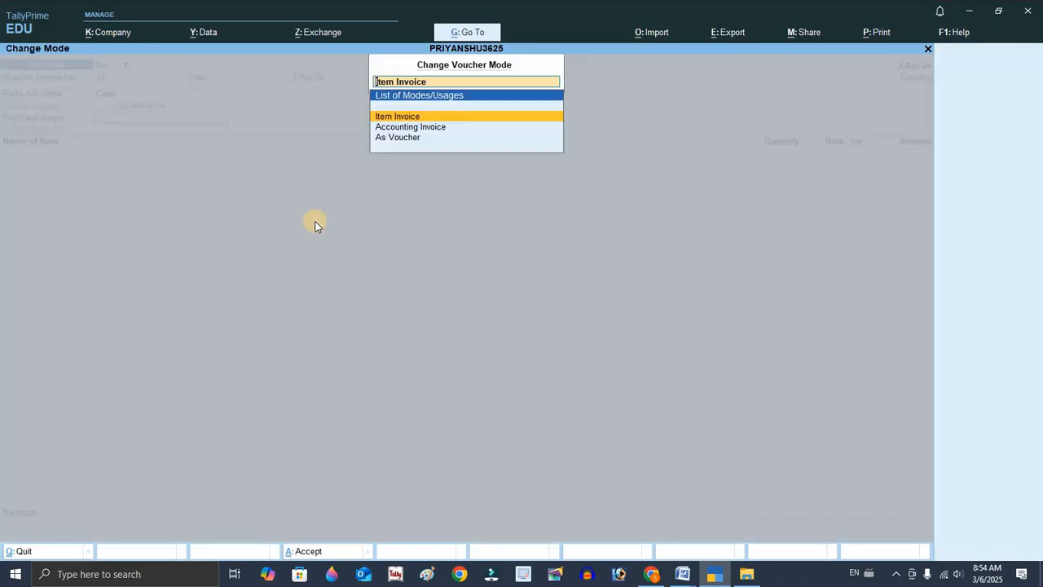
{"action": "key", "text": "Down"}
{"action": "key", "text": "Down"}
{"action": "key", "text": "Return"}
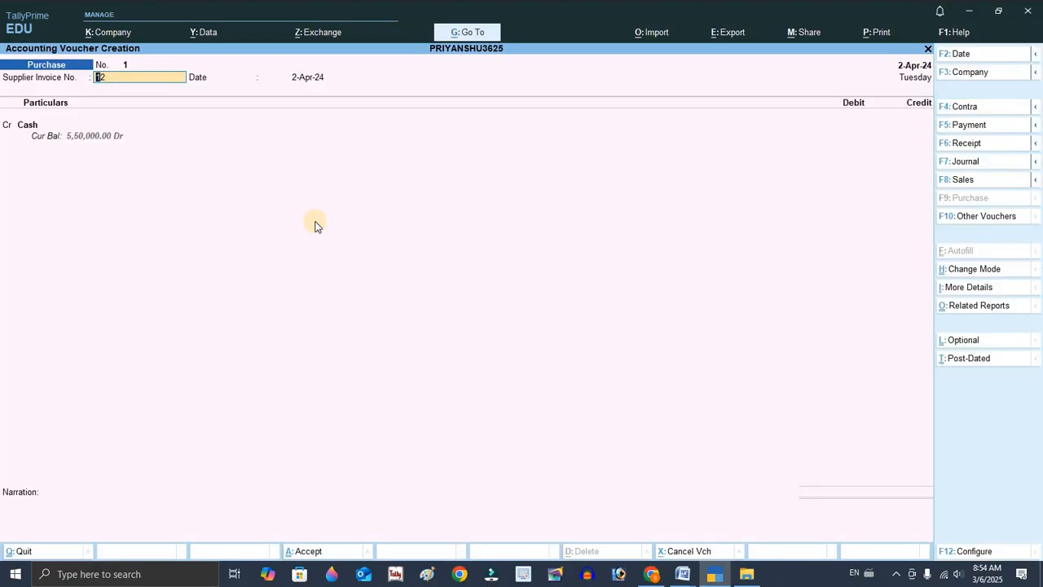
Keep Cash as the credit ledger, accept its party details and check the amount in the Word document.
{"action": "key", "text": "Return"}
{"action": "key", "text": "Return"}
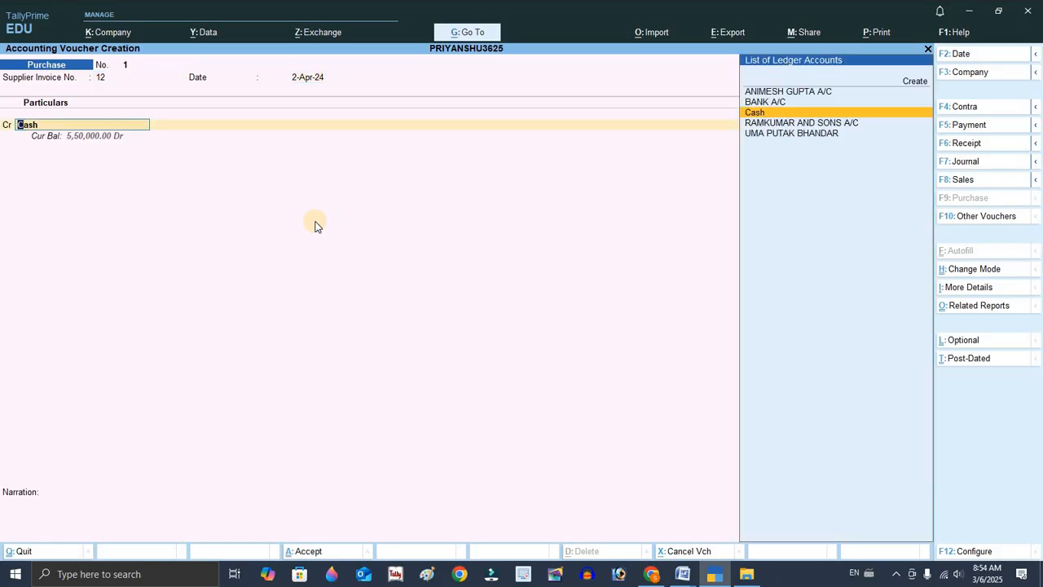
{"action": "key", "text": "Return"}
{"action": "key", "text": "ctrl+a"}
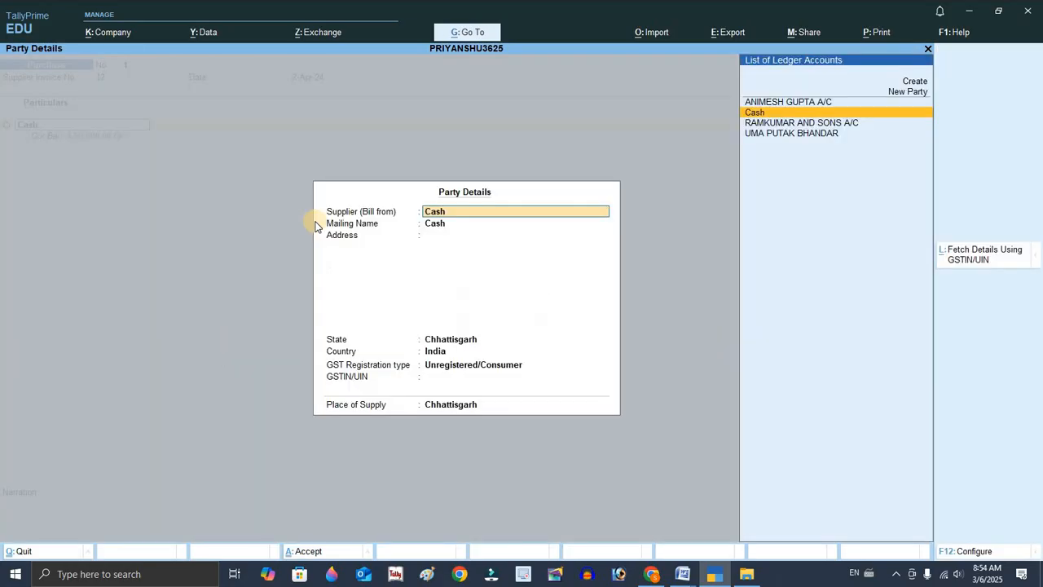
{"action": "key", "text": "ctrl+a"}
{"action": "key", "text": "alt+Tab"}
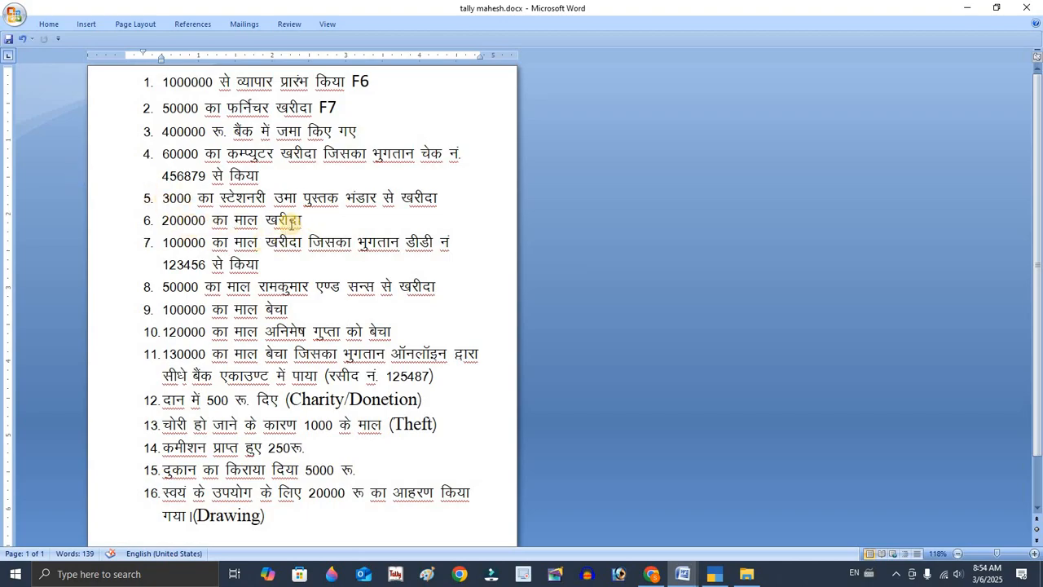
{"action": "key", "text": "alt+Tab"}
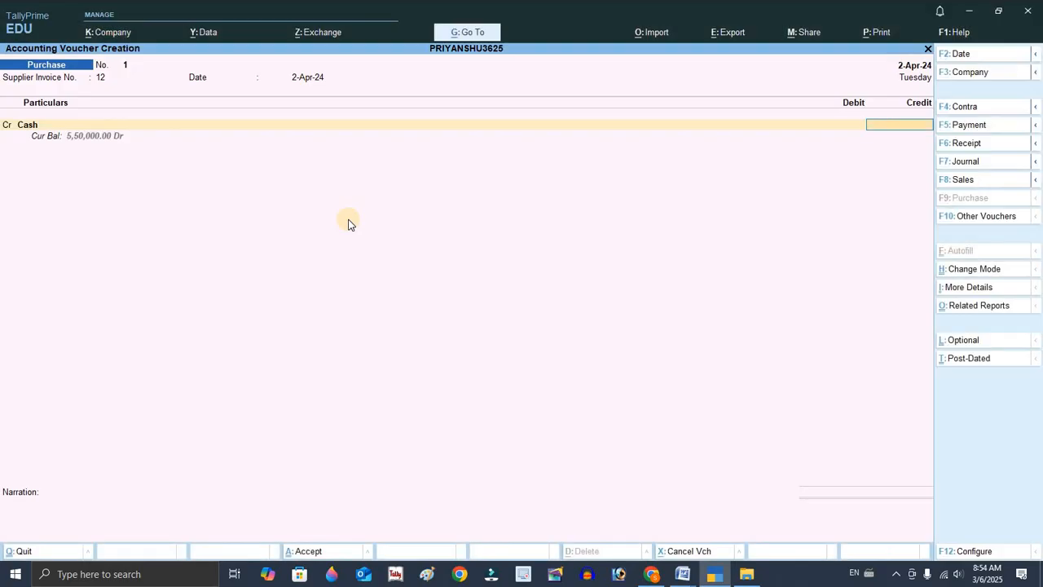
Credit Cash with 200000, debit PURCHASE A/C with 200000 and save the purchase voucher.
{"action": "type", "text": "200000"}
{"action": "key", "text": "Return"}
{"action": "key", "text": "Return"}
{"action": "key", "text": "Return"}
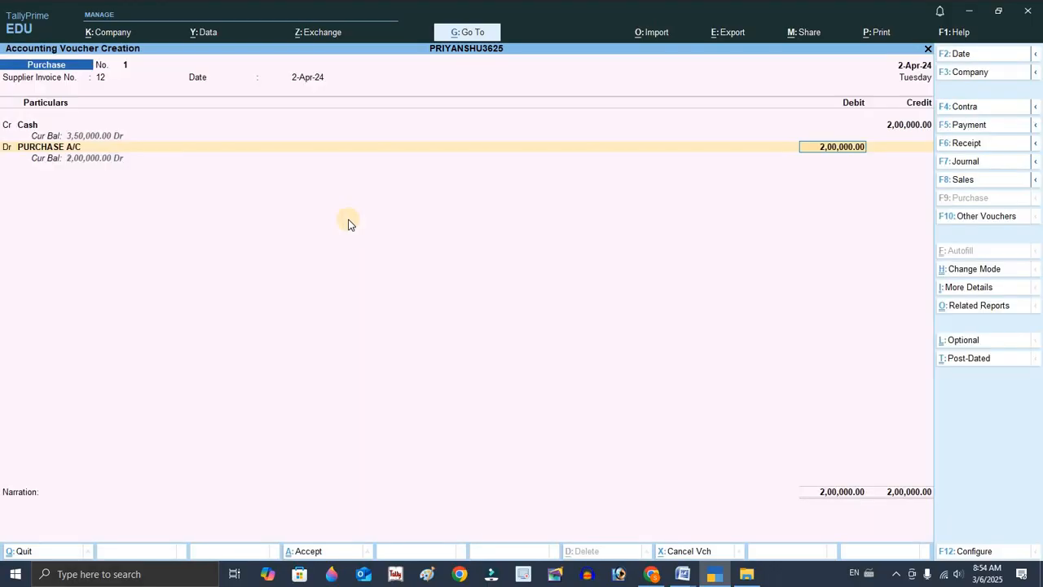
{"action": "key", "text": "Return"}
{"action": "key", "text": "Return"}
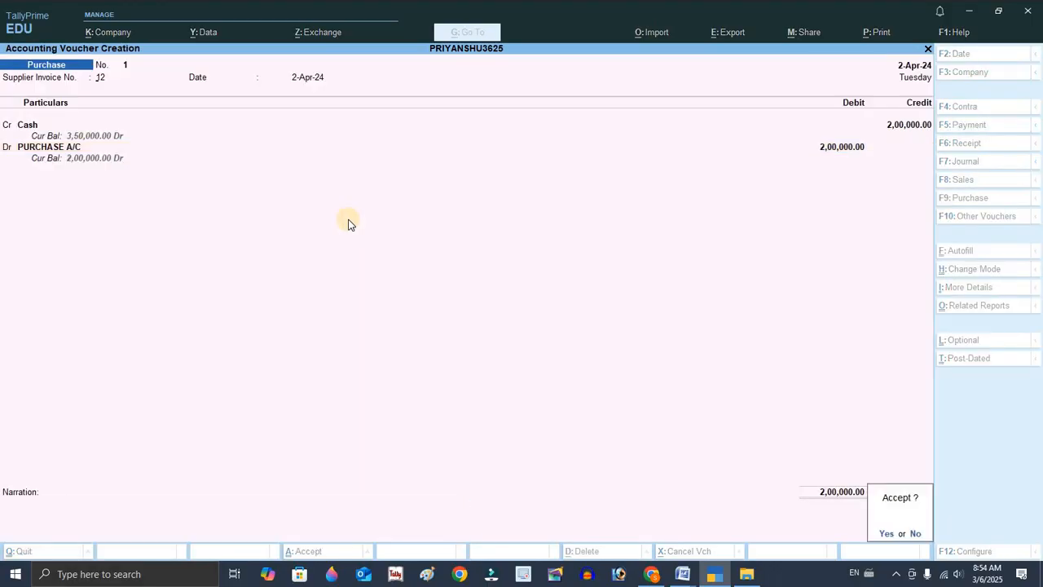
Switch to the Word document and select the seventh transaction and its DD number to read them.
{"action": "key", "text": "alt+Tab"}
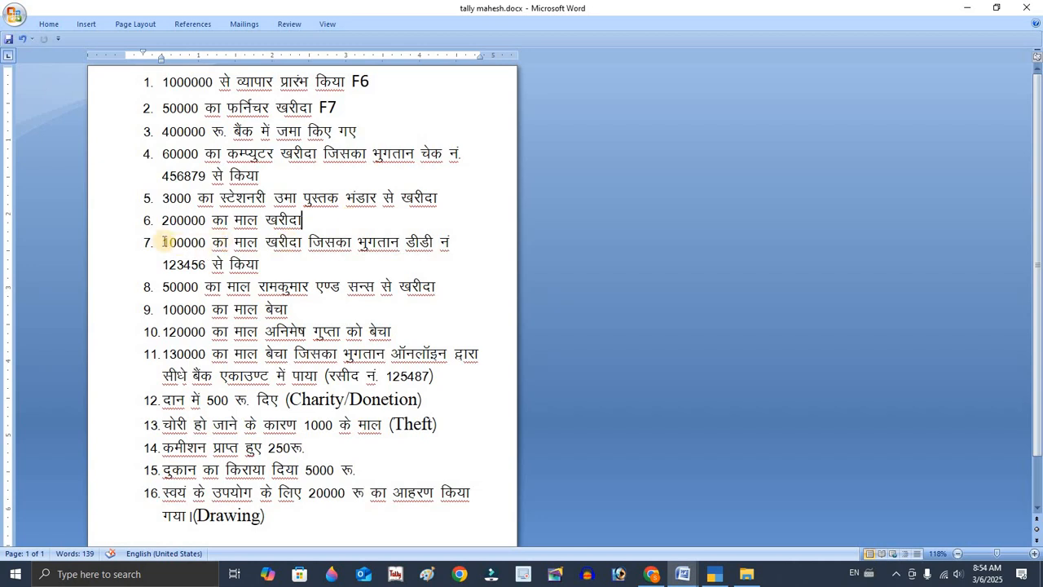
{"action": "left_click_drag", "start_coordinate": [165, 242], "coordinate": [277, 269]}
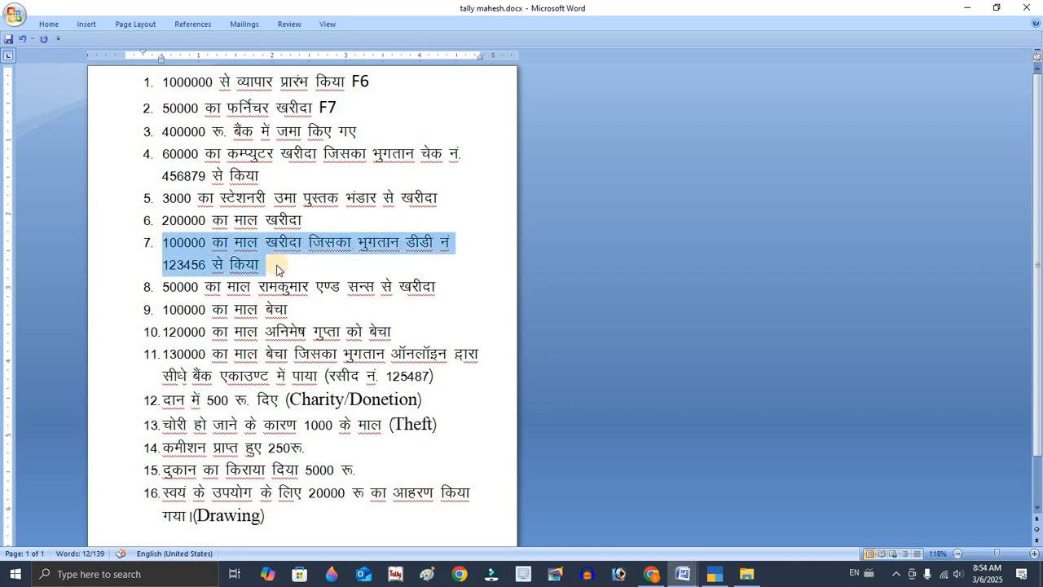
{"action": "triple_click", "coordinate": [197, 271]}
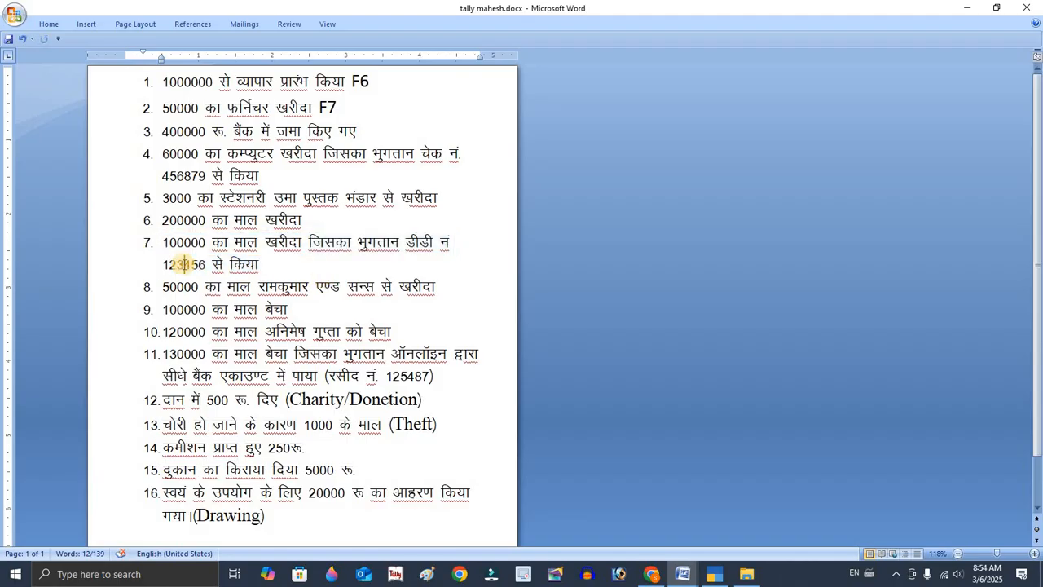
{"action": "double_click", "coordinate": [200, 271]}
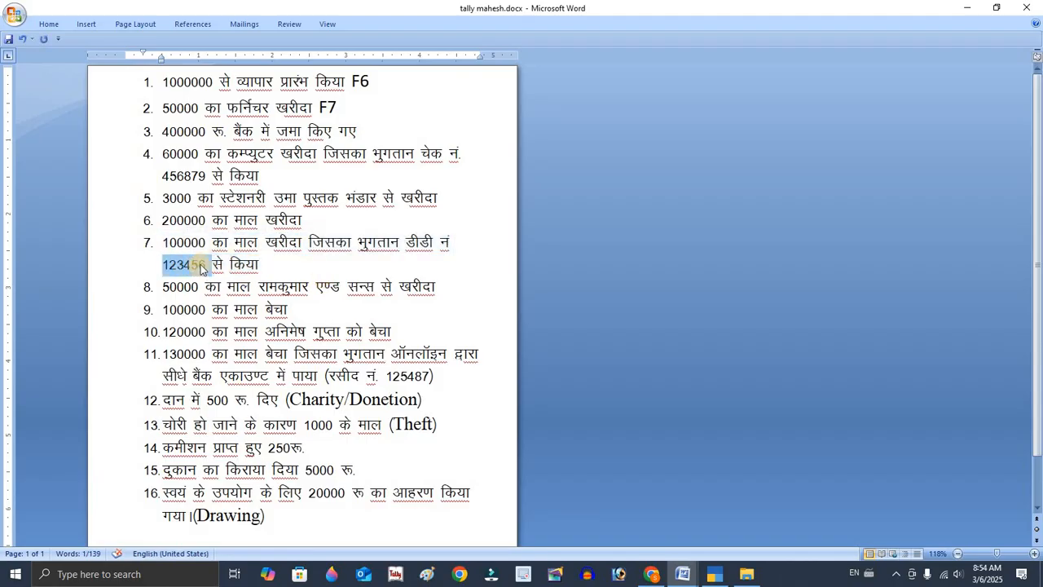
{"action": "key", "text": "alt+Tab"}
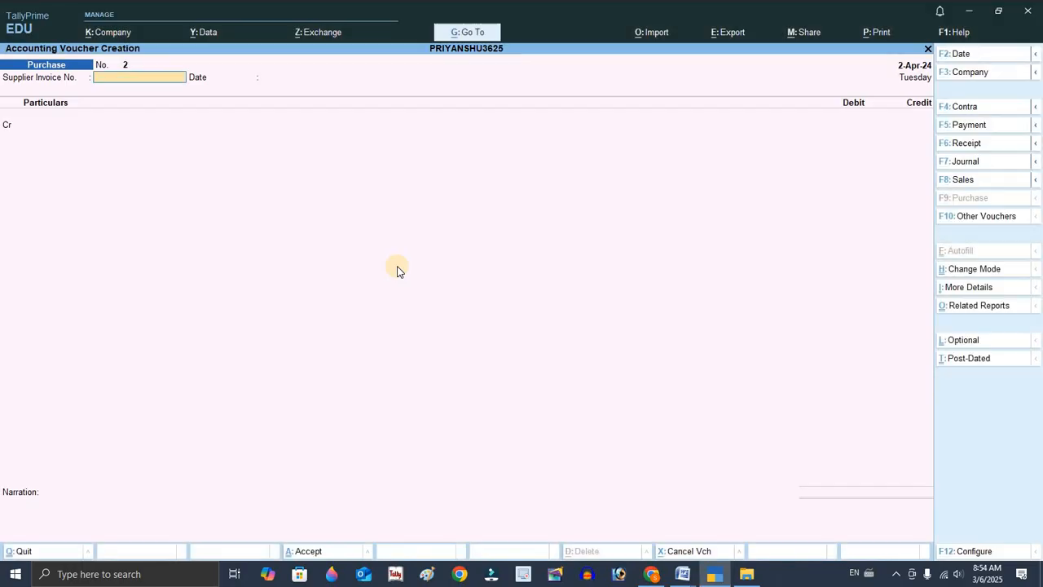
{"action": "key", "text": "alt+Tab"}
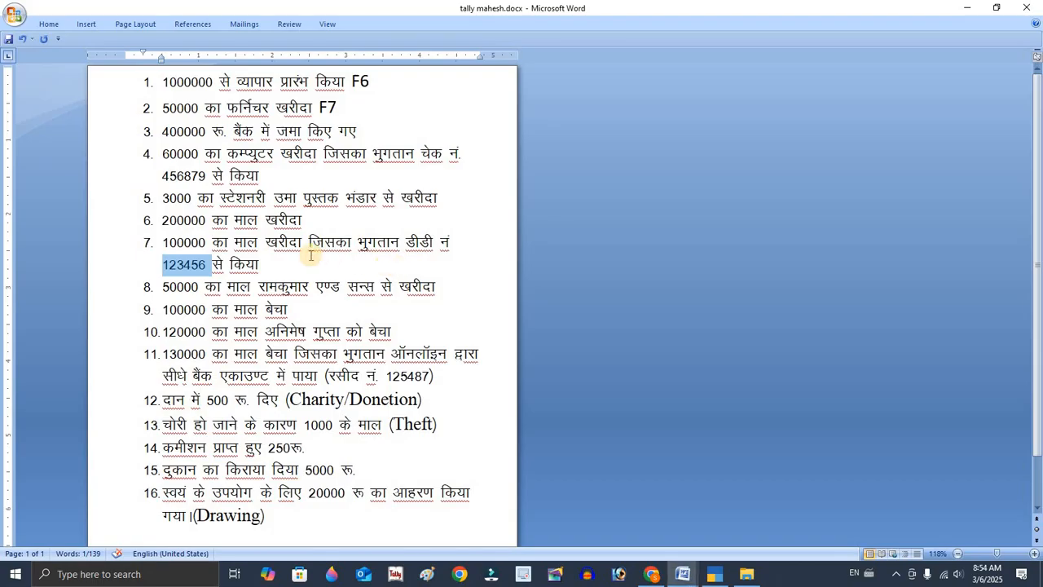
{"action": "key", "text": "alt+Tab"}
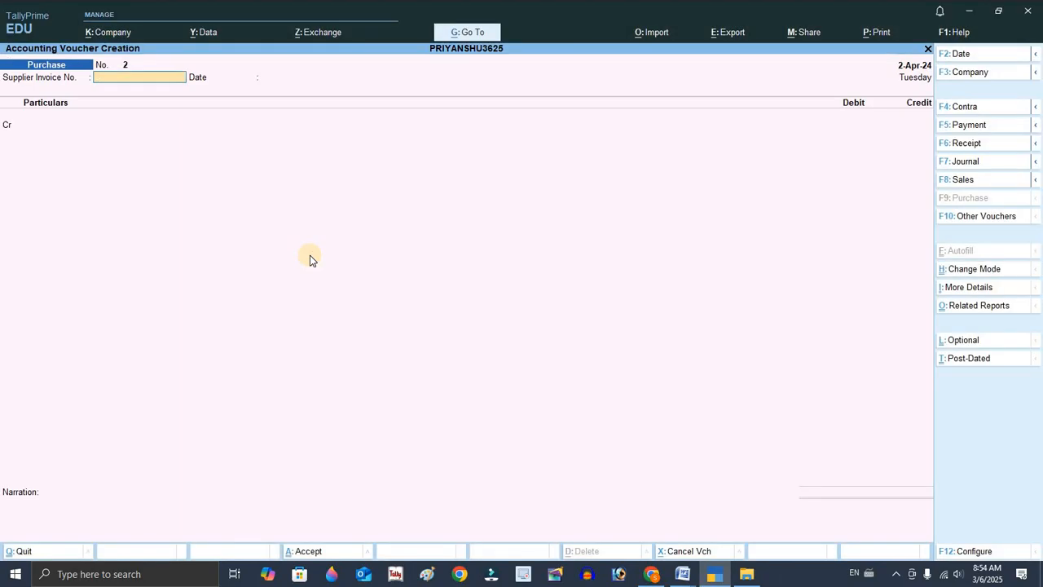
Start the next purchase voucher with supplier invoice 25, credit BANK A/C and accept the receipt details.
{"action": "type", "text": "25"}
{"action": "key", "text": "Return"}
{"action": "key", "text": "Return"}
{"action": "key", "text": "Down"}
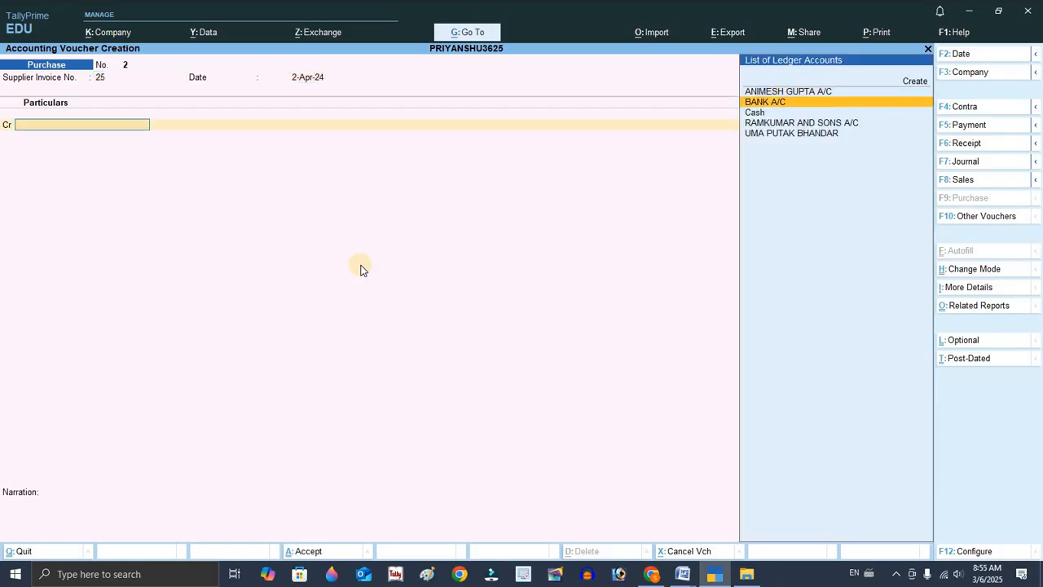
{"action": "key", "text": "Return"}
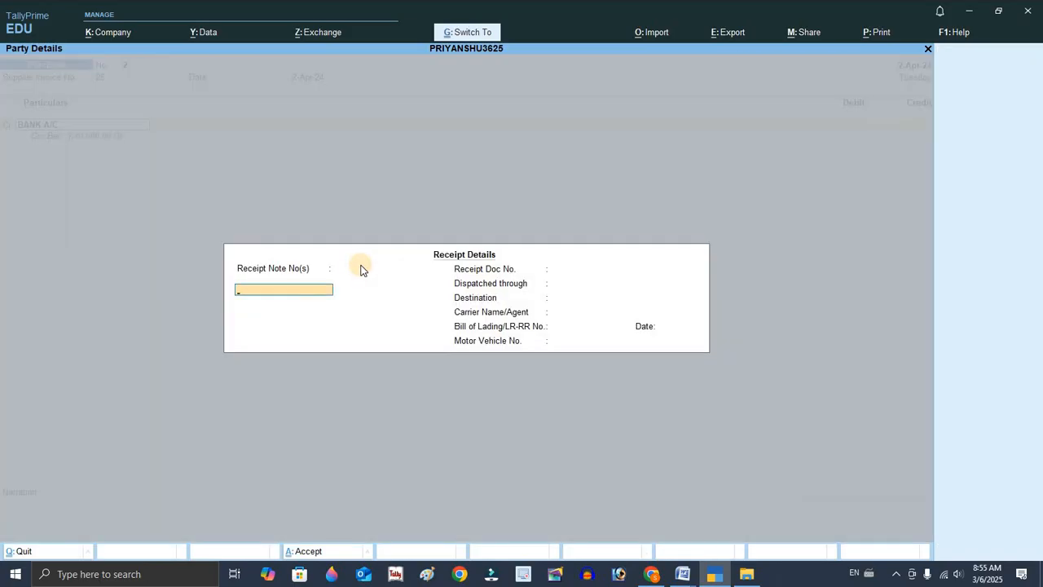
{"action": "key", "text": "ctrl+a"}
{"action": "key", "text": "ctrl+a"}
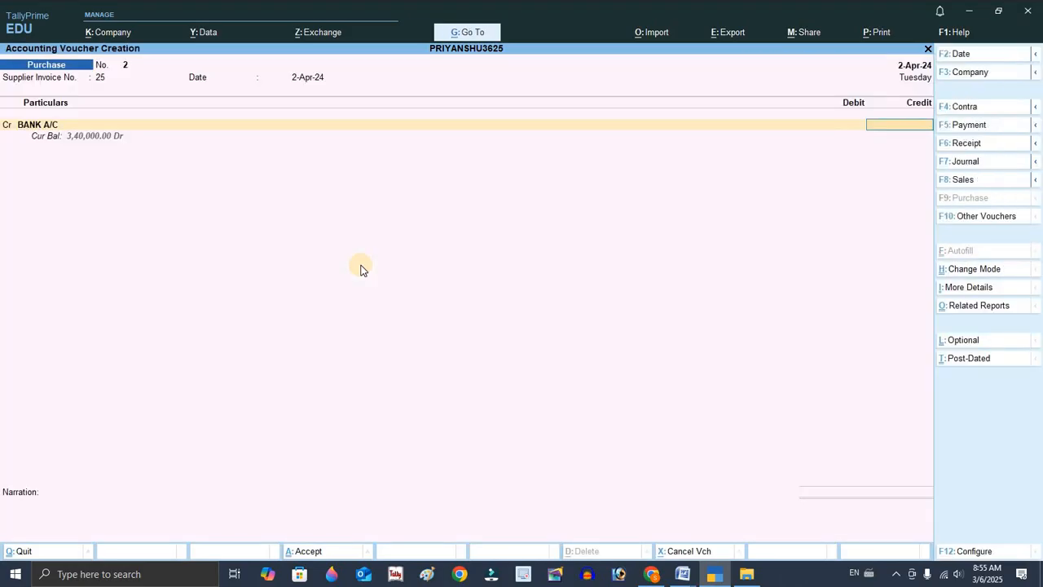
Credit BANK A/C with 1,00,000 and set the bank allocation's transaction type to Others.
{"action": "key", "text": "alt+Tab"}
{"action": "left_click", "coordinate": [363, 268]}
{"action": "key", "text": "alt+Tab"}
{"action": "type", "text": "1,00,000"}
{"action": "key", "text": "Return"}
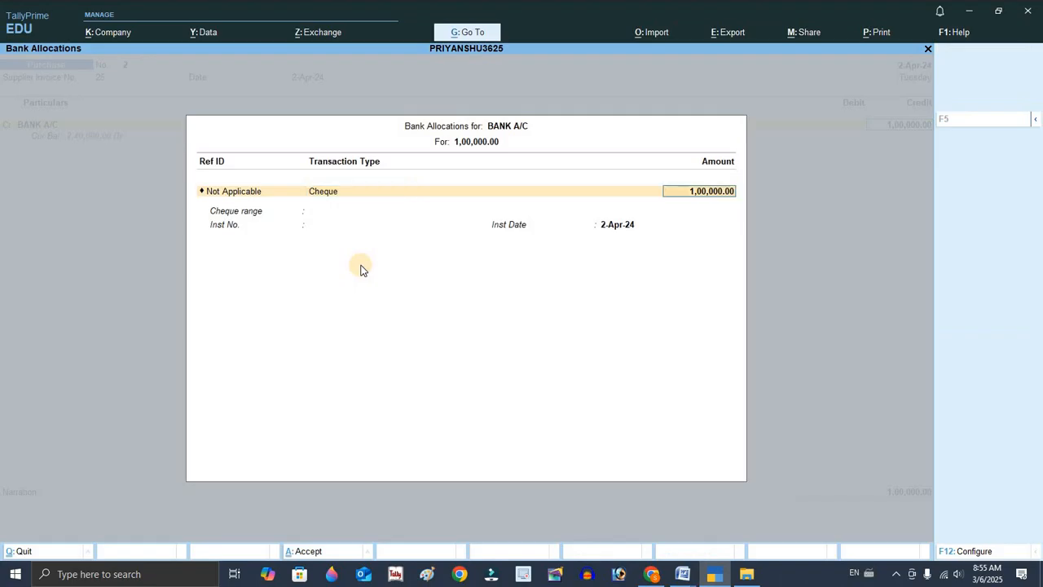
{"action": "key", "text": "Return"}
{"action": "key", "text": "Return"}
{"action": "key", "text": "BackSpace"}
{"action": "key", "text": "BackSpace"}
{"action": "key", "text": "Down"}
{"action": "key", "text": "Down"}
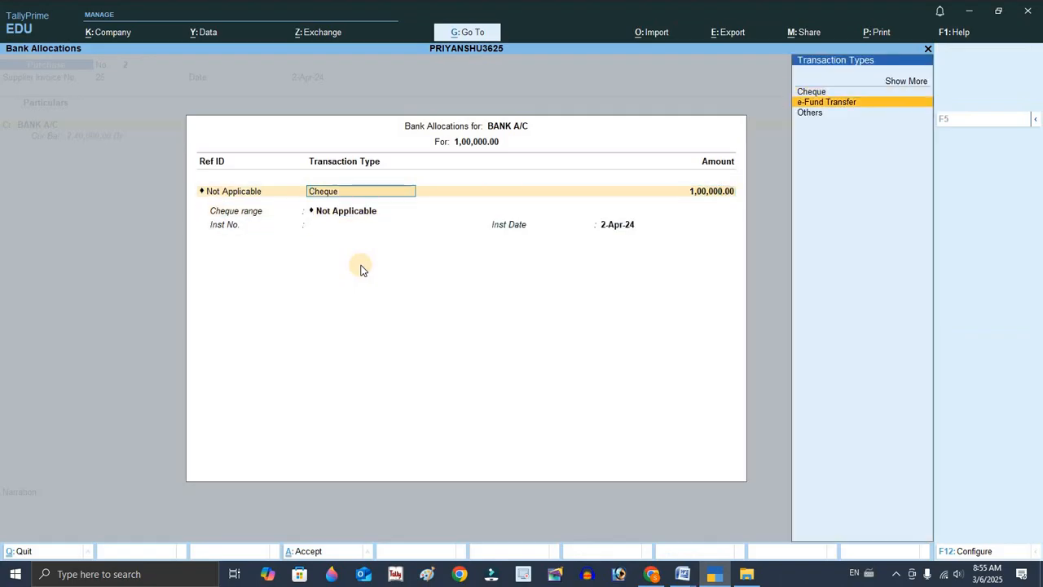
{"action": "key", "text": "Return"}
Enter DD no 123456 as the instrument number, debit PURCHASE A/C with 1,00,000 and save the purchase voucher.
{"action": "key", "text": "Return"}
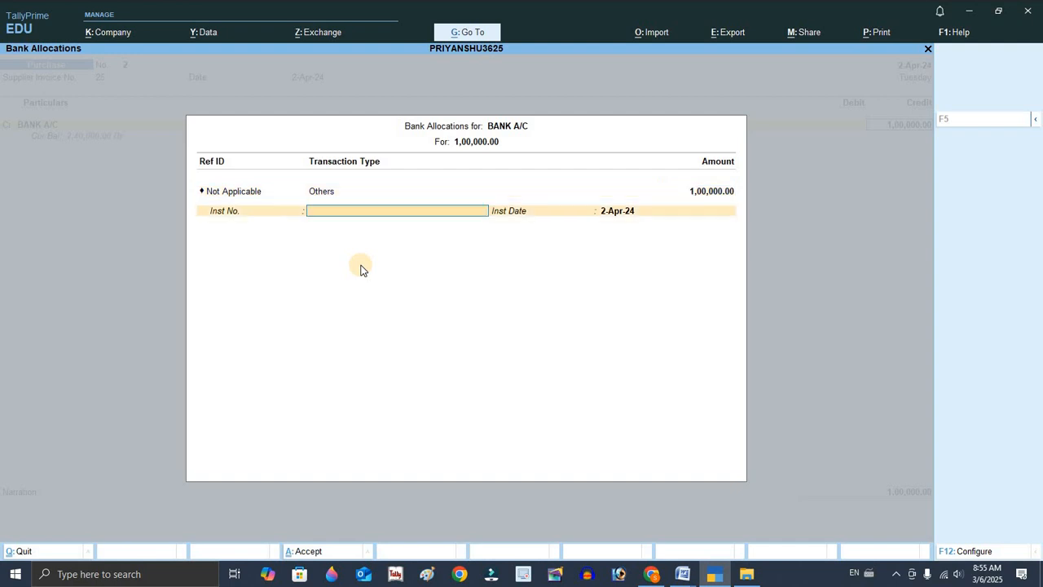
{"action": "type", "text": "dd nno 123456"}
{"action": "key", "text": "Return"}
{"action": "key", "text": "Return"}
{"action": "key", "text": "Return"}
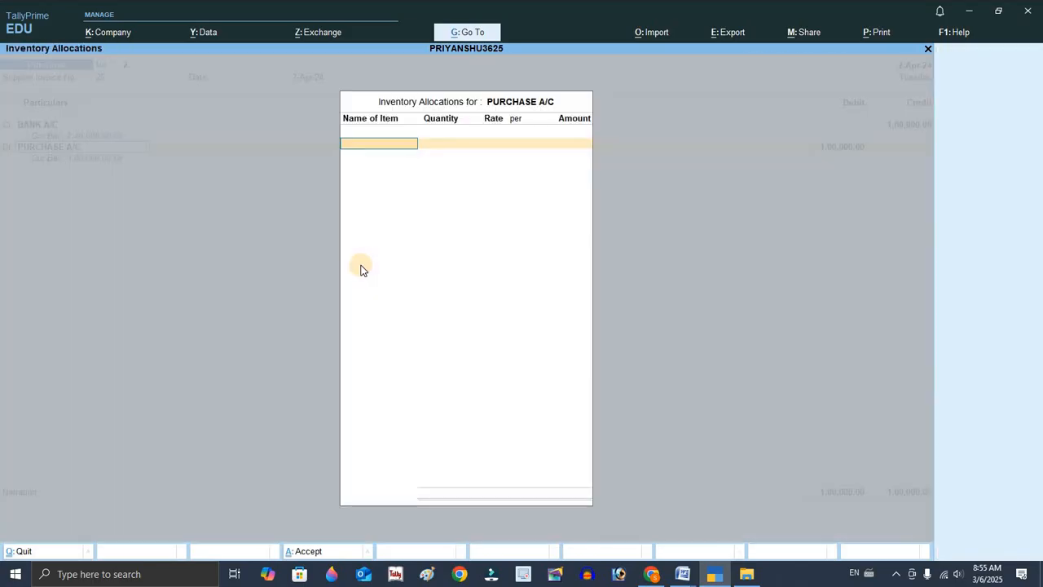
{"action": "key", "text": "Return"}
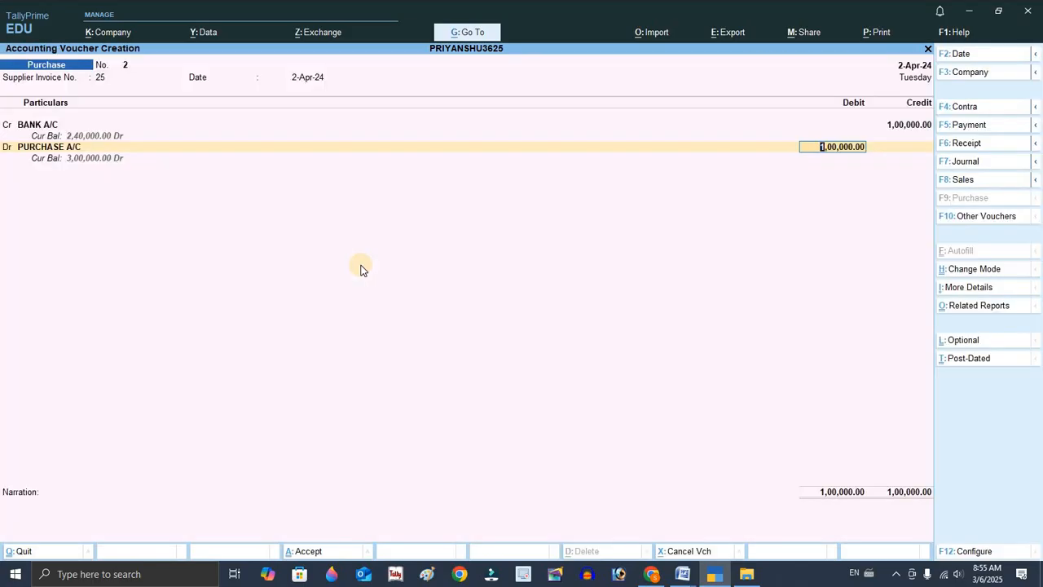
{"action": "key", "text": "Return"}
{"action": "key", "text": "Return"}
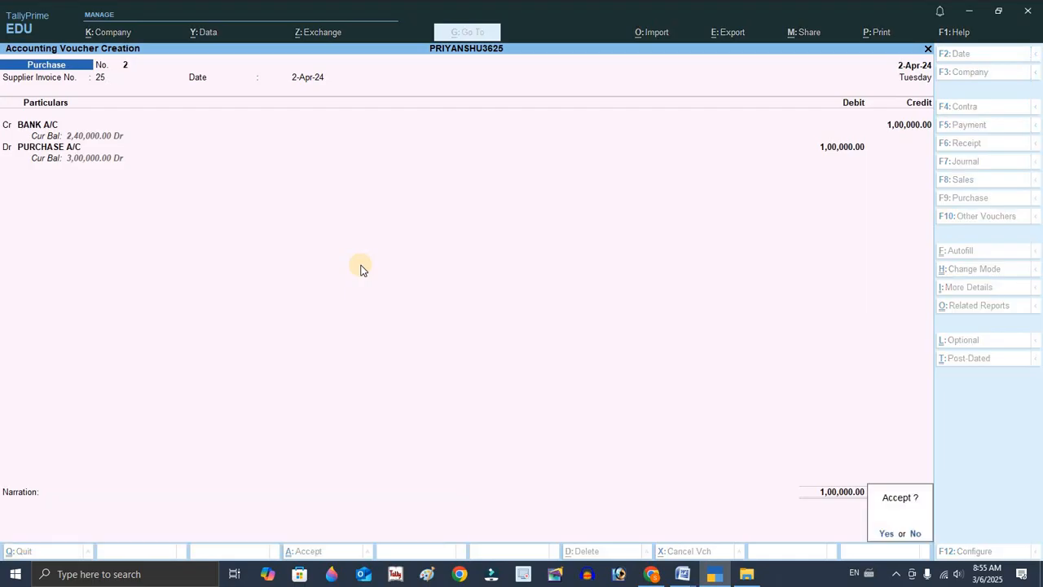
{"action": "key", "text": "Return"}
Switch to the Word document and select the eighth transaction to read it.
{"action": "key", "text": "alt+Tab"}
{"action": "left_click", "coordinate": [163, 286]}
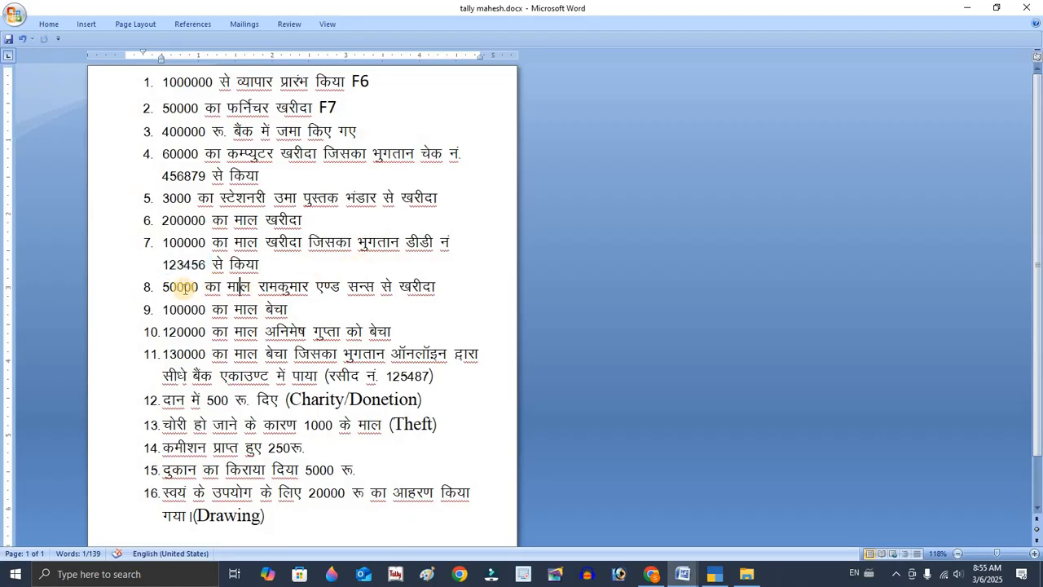
{"action": "left_click_drag", "start_coordinate": [296, 284], "coordinate": [449, 295]}
{"action": "key", "text": "alt+Tab"}
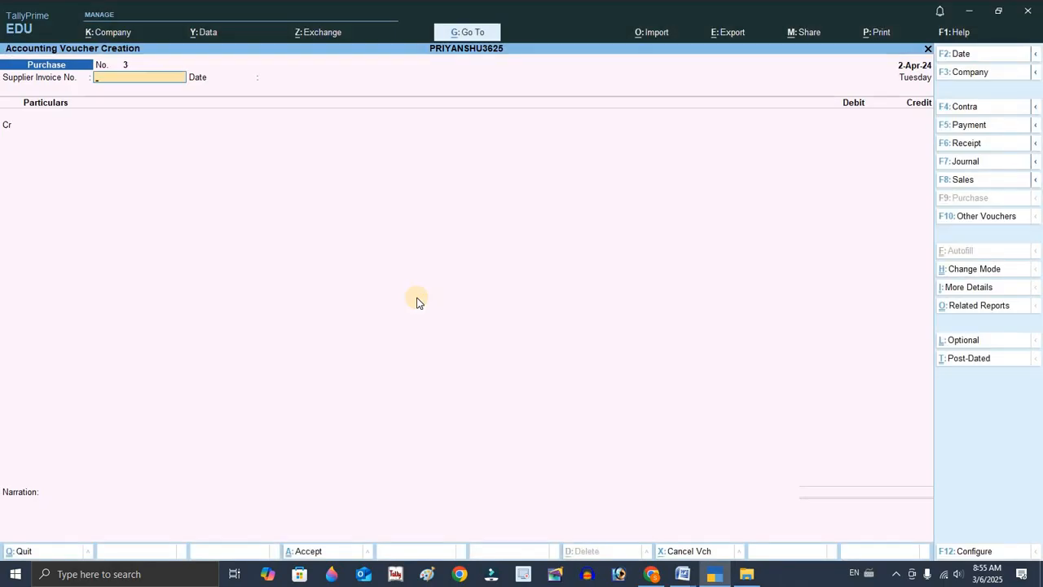
Start the next purchase voucher with supplier invoice 52, credit RAMKUMAR AND SONS A/C and accept its party details.
{"action": "key", "text": "Return"}
{"action": "key", "text": "Return"}
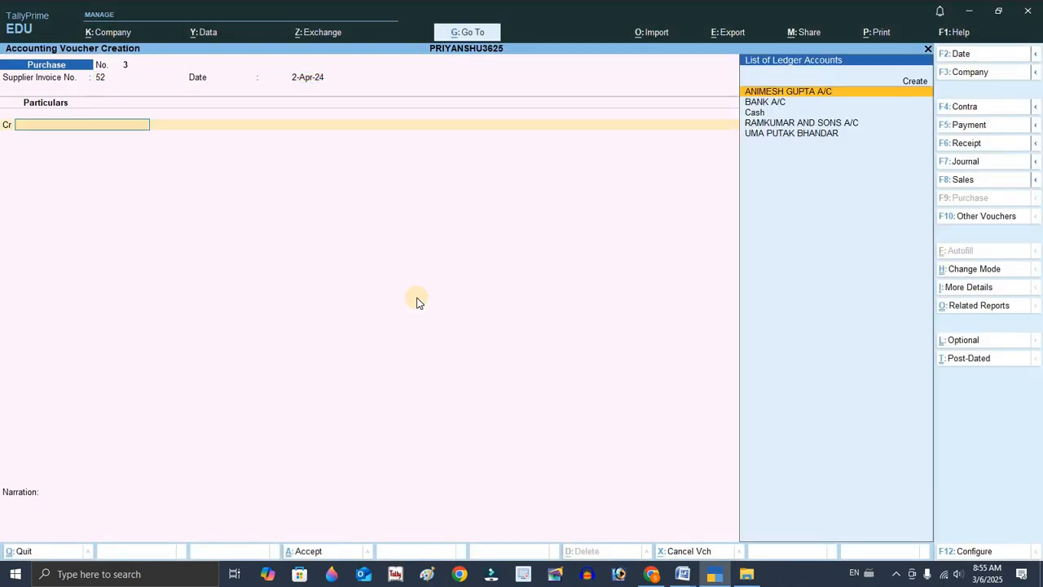
{"action": "key", "text": "Down"}
{"action": "key", "text": "Down"}
{"action": "key", "text": "Down"}
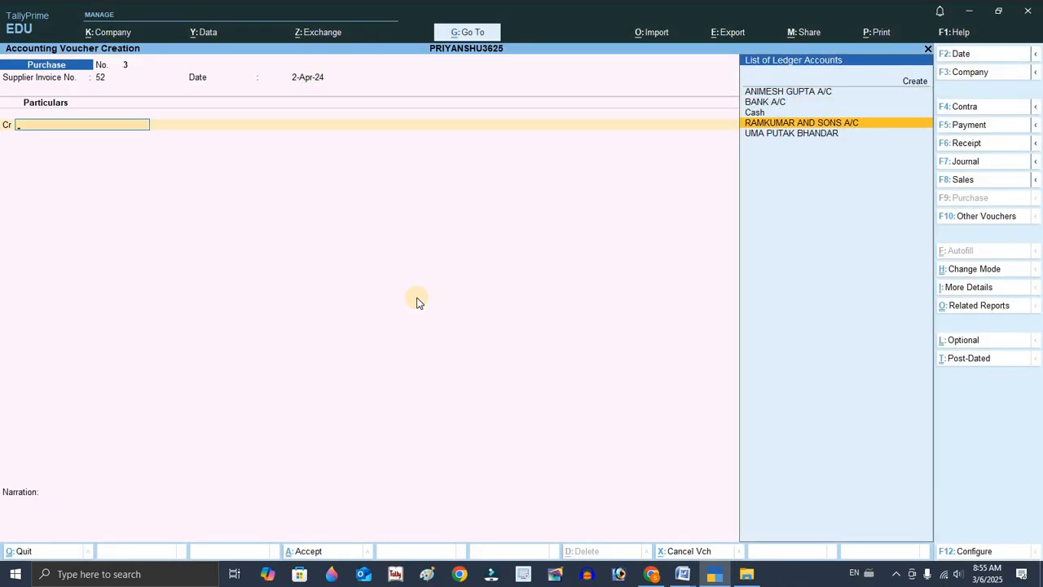
{"action": "key", "text": "Return"}
{"action": "key", "text": "ctrl+a"}
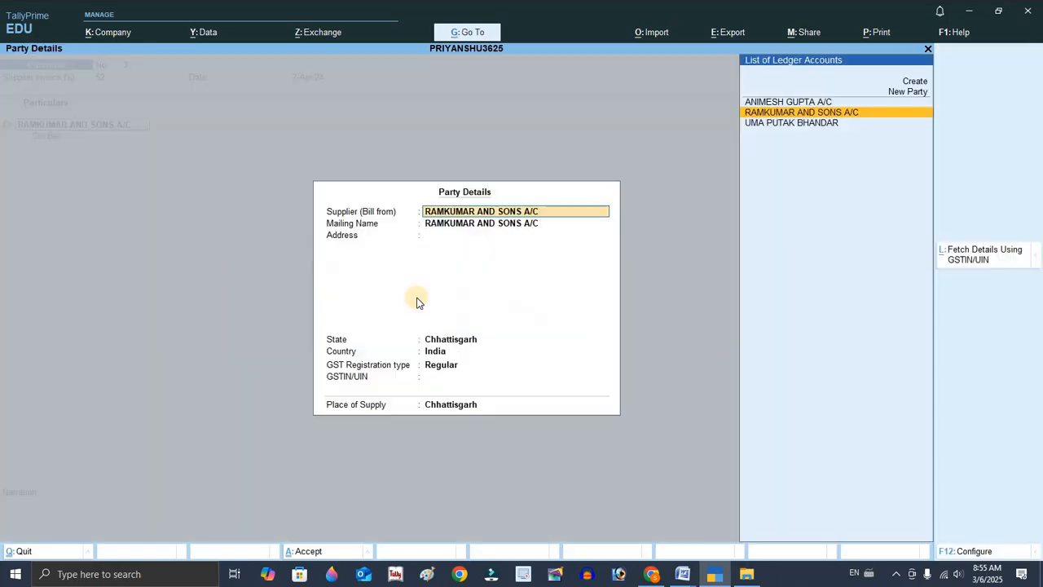
{"action": "key", "text": "ctrl+a"}
Enter 50000 as the credit, accept the New Ref bill, debit PURCHASE A/C and save the purchase voucher.
{"action": "key", "text": "alt+Tab"}
{"action": "key", "text": "alt+Tab"}
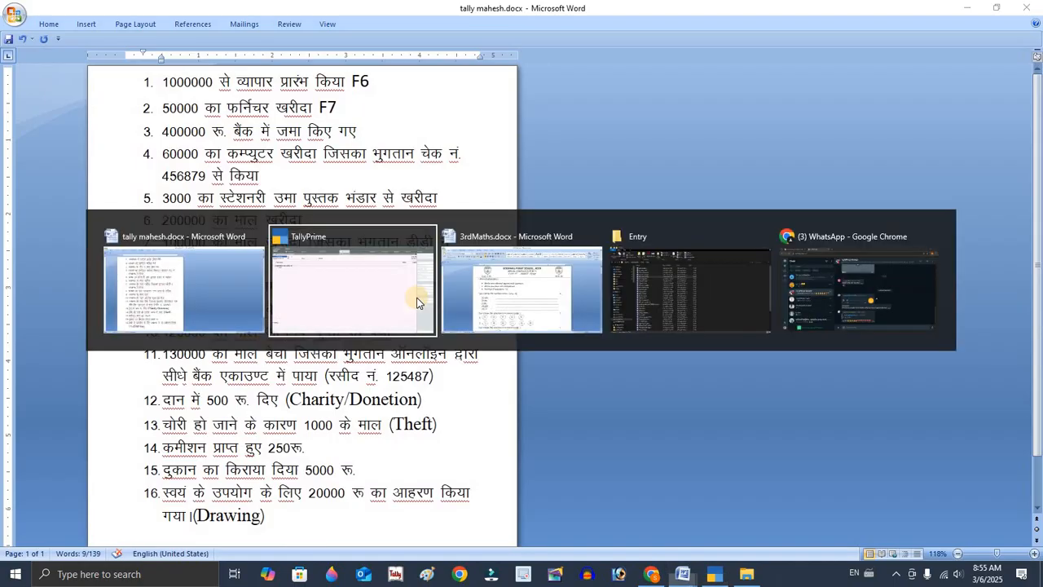
{"action": "type", "text": "50000"}
{"action": "key", "text": "Return"}
{"action": "key", "text": "Return"}
{"action": "key", "text": "Return"}
{"action": "key", "text": "Return"}
{"action": "key", "text": "Return"}
{"action": "key", "text": "Return"}
{"action": "key", "text": "Return"}
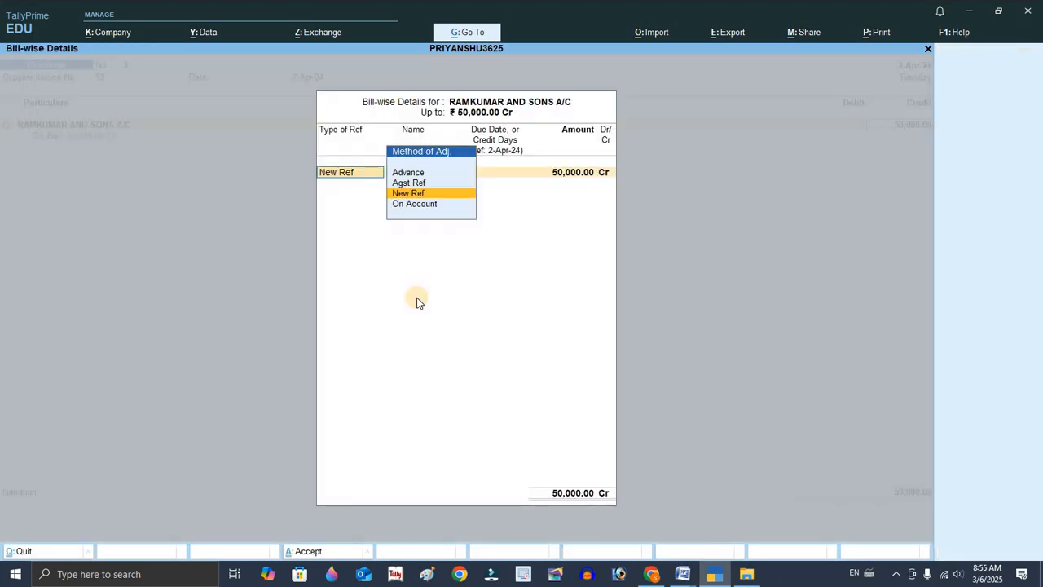
{"action": "key", "text": "Return"}
{"action": "key", "text": "Return"}
{"action": "key", "text": "Return"}
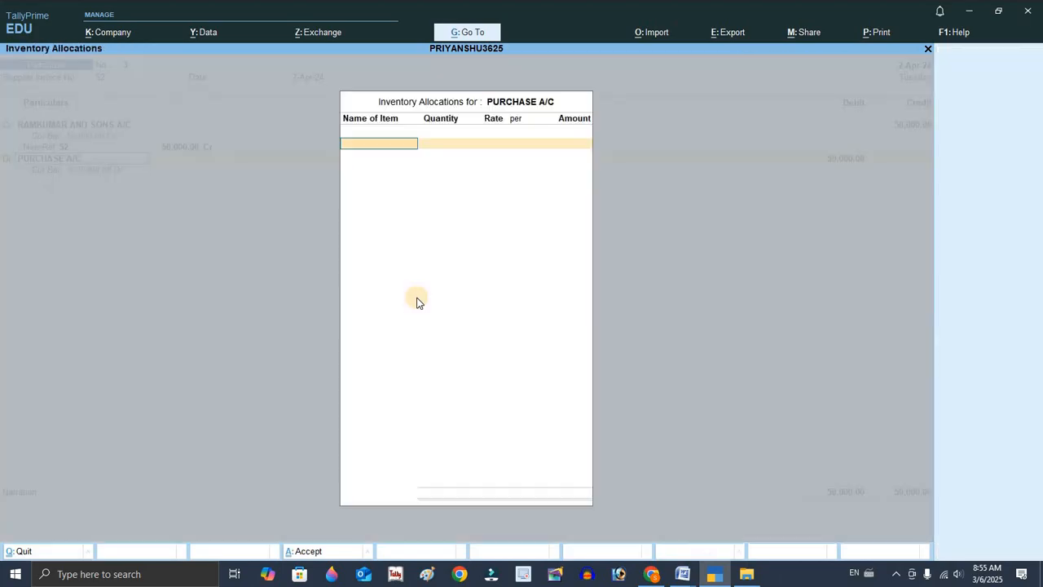
{"action": "key", "text": "Return"}
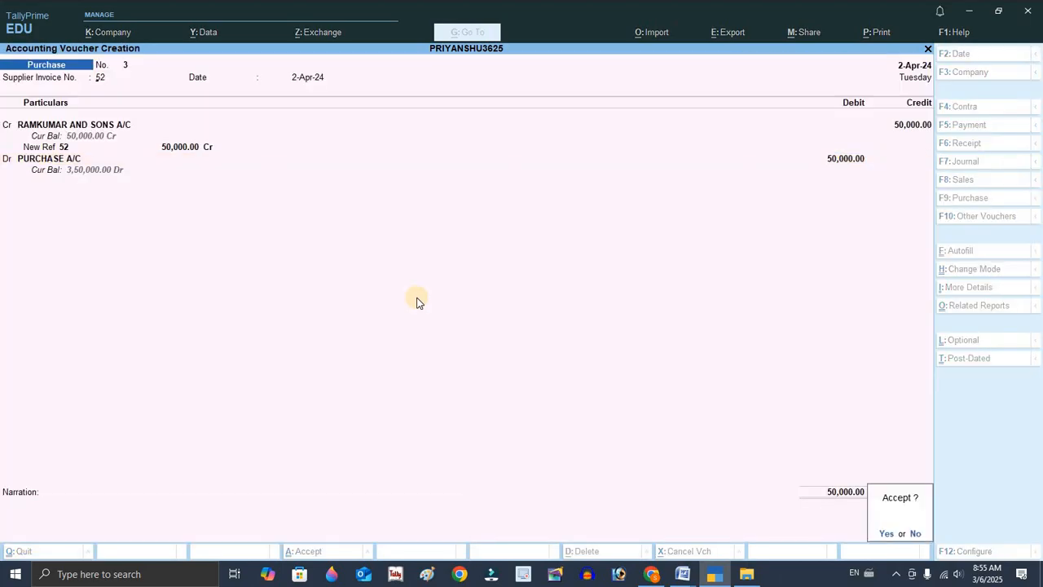
{"action": "key", "text": "Return"}
Switch to the Word document and select the ninth transaction to read it.
{"action": "key", "text": "alt+Tab"}
{"action": "left_click_drag", "start_coordinate": [163, 309], "coordinate": [302, 311]}
{"action": "key", "text": "alt+Tab"}
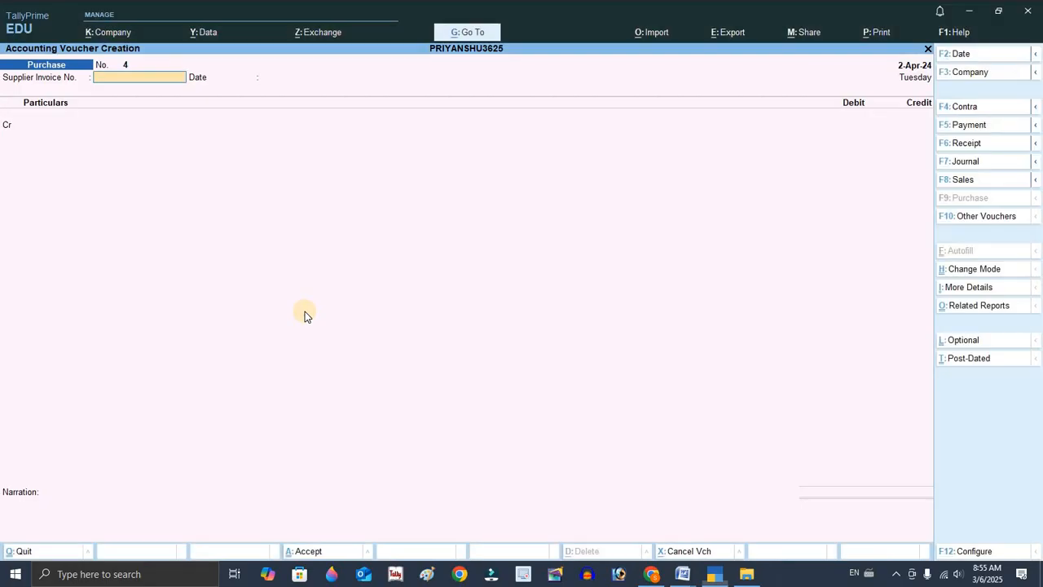
Open a sales voucher in accounting voucher mode, debit Cash and accept the dispatch details.
{"action": "key", "text": "F8"}
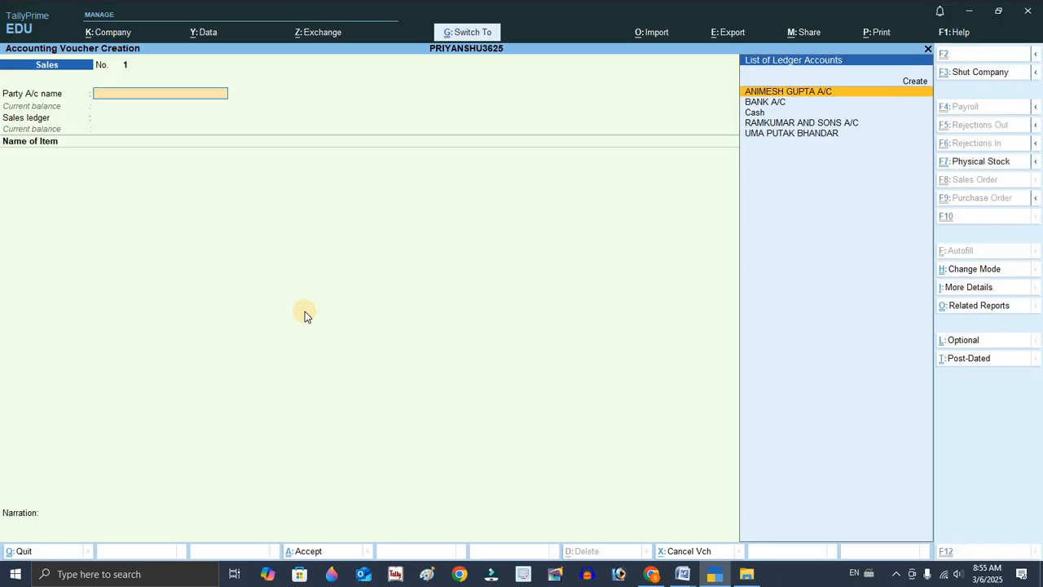
{"action": "key", "text": "ctrl+h"}
{"action": "key", "text": "Down"}
{"action": "key", "text": "Return"}
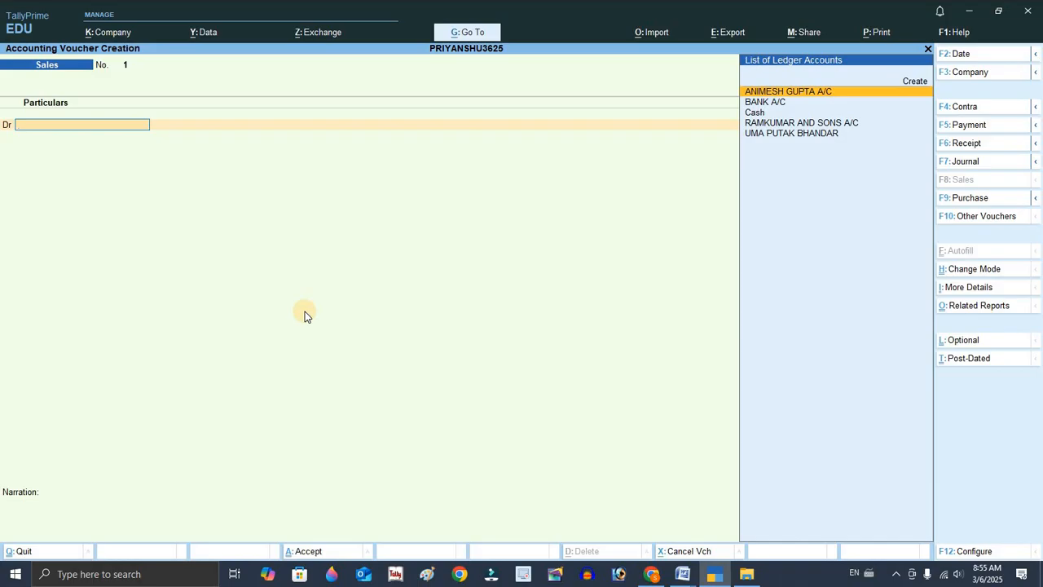
{"action": "key", "text": "Down"}
{"action": "key", "text": "Down"}
{"action": "key", "text": "Return"}
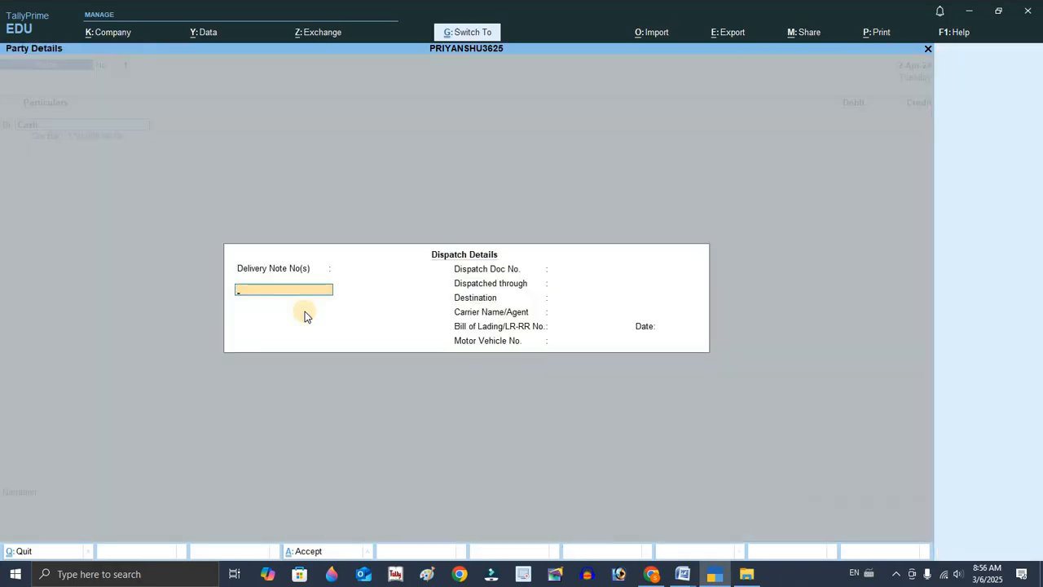
{"action": "key", "text": "ctrl+a"}
Debit Cash with 100000, credit SALES A/C and save the sales voucher.
{"action": "key", "text": "alt+Tab"}
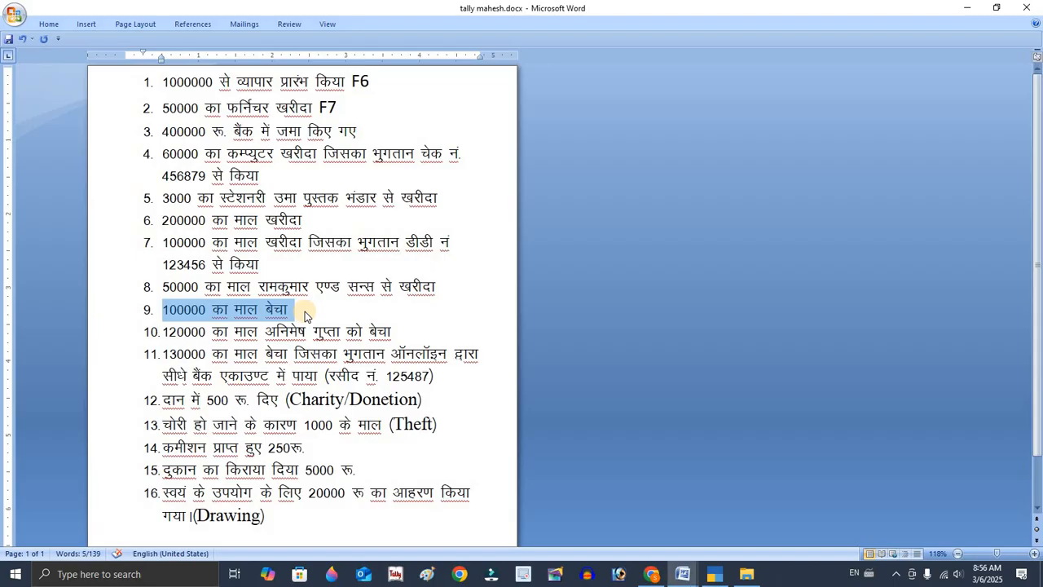
{"action": "key", "text": "alt+Tab"}
{"action": "type", "text": "100000"}
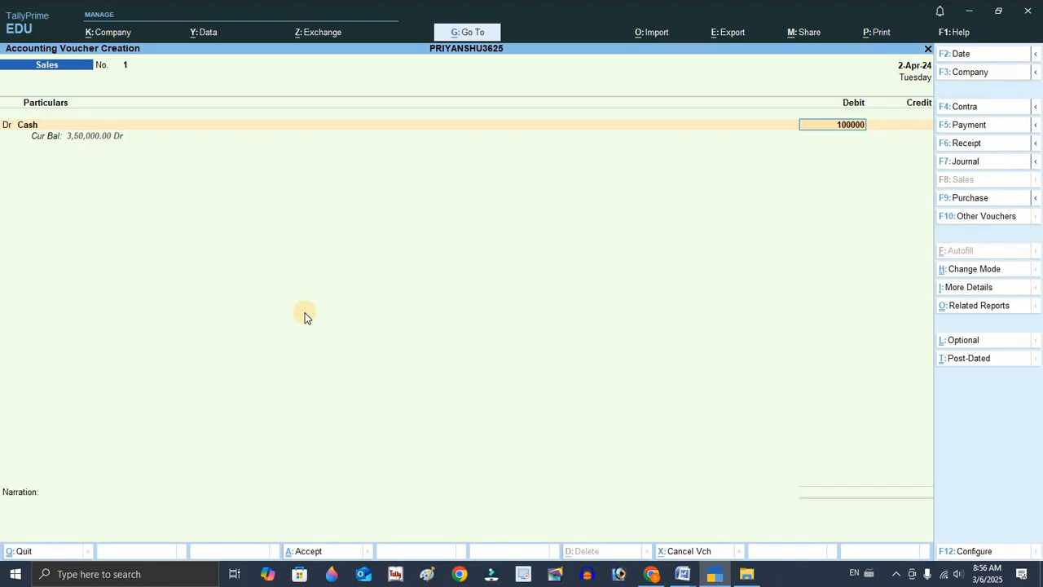
{"action": "key", "text": "Return"}
{"action": "key", "text": "Return"}
{"action": "key", "text": "Return"}
{"action": "key", "text": "Return"}
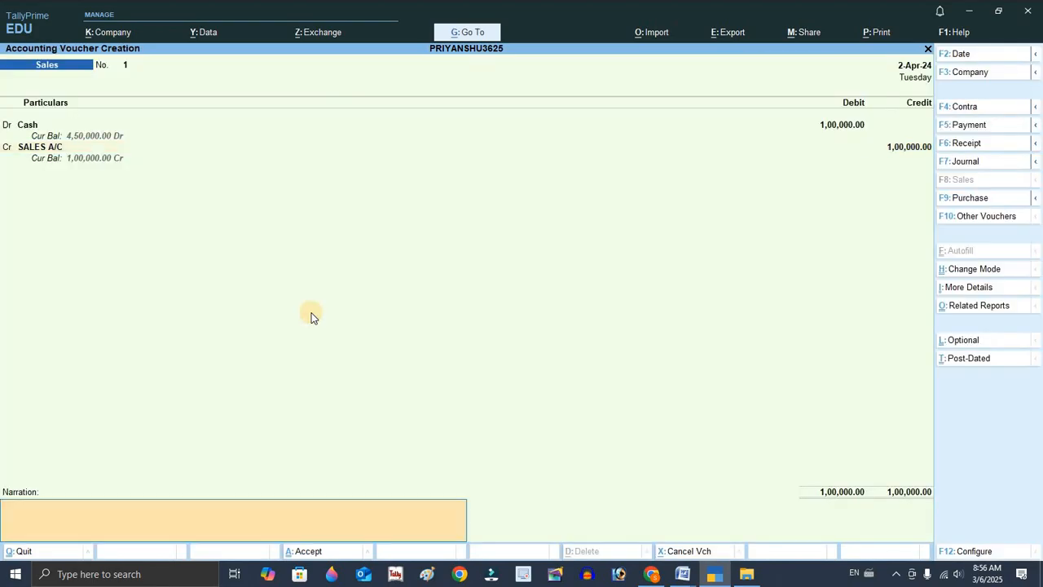
{"action": "key", "text": "Return"}
{"action": "key", "text": "Return"}
Check the tenth transaction in the Word document.
{"action": "key", "text": "alt+Tab"}
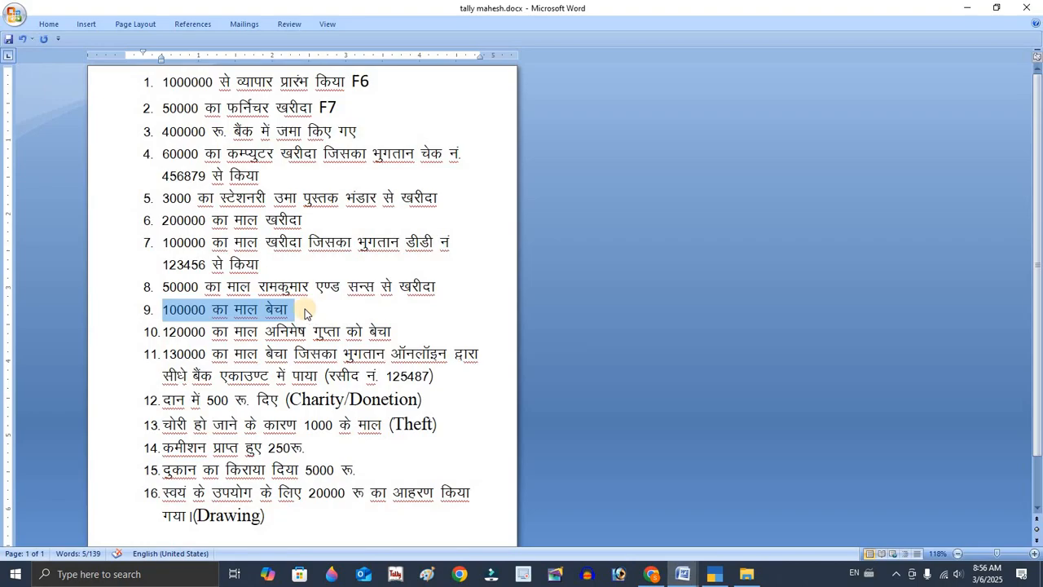
{"action": "left_click", "coordinate": [277, 333]}
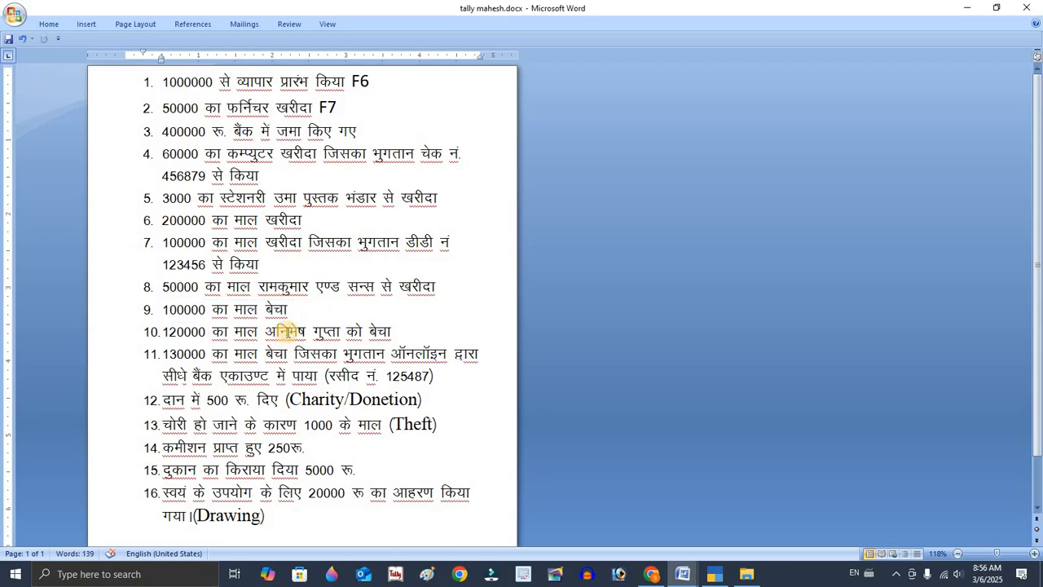
{"action": "key", "text": "alt+Tab"}
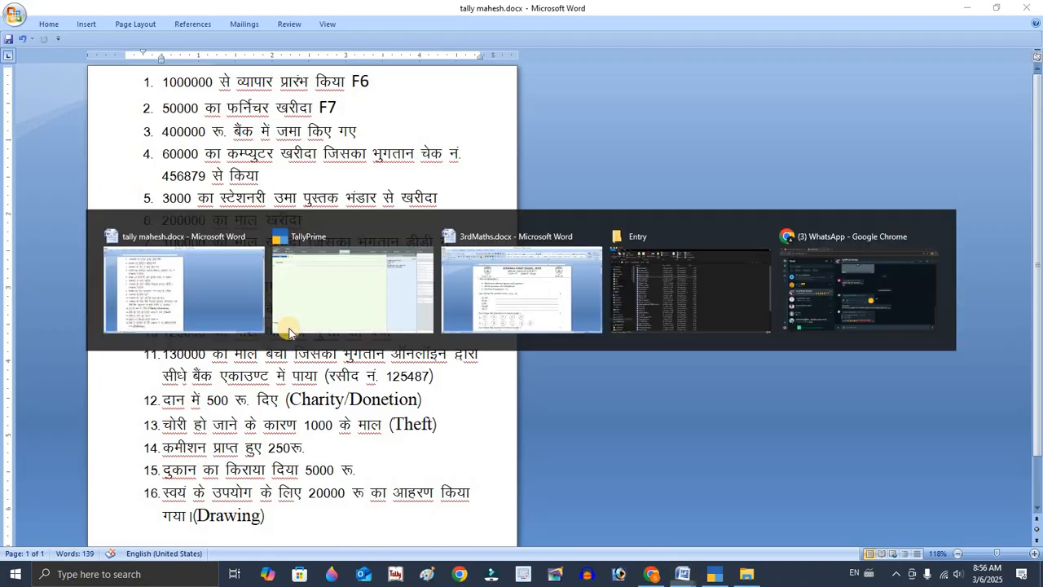
{"action": "key", "text": "Down"}
{"action": "key", "text": "Down"}
{"action": "key", "text": "Down"}
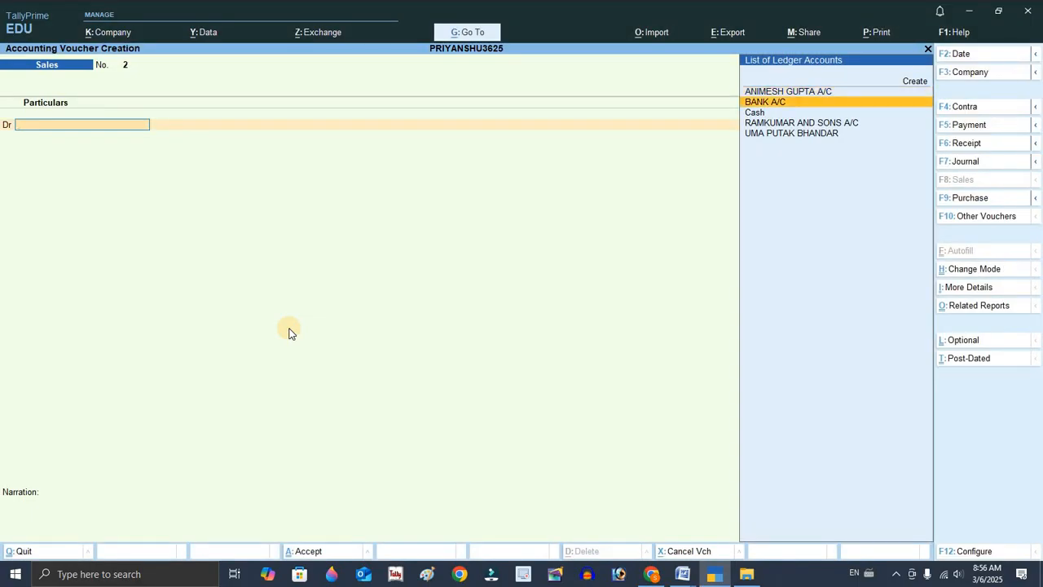
{"action": "key", "text": "Up"}
{"action": "key", "text": "Up"}
{"action": "key", "text": "Up"}
{"action": "key", "text": "Return"}
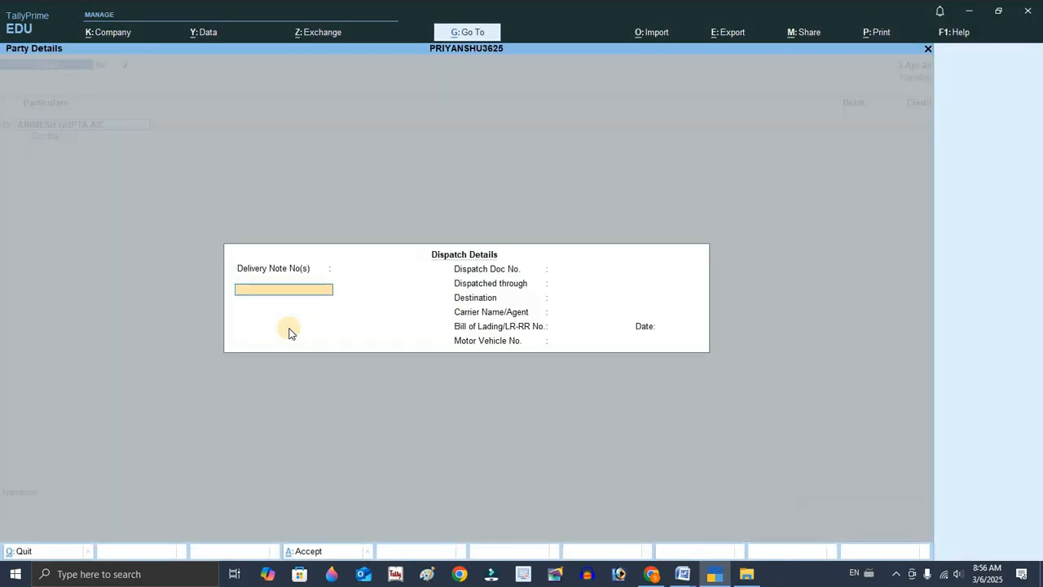
{"action": "key", "text": "ctrl+a"}
{"action": "key", "text": "ctrl+a"}
Enter 120000 as the debit, accept the New Ref bill, credit SALES A/C and save the sales voucher.
{"action": "key", "text": "alt+Tab"}
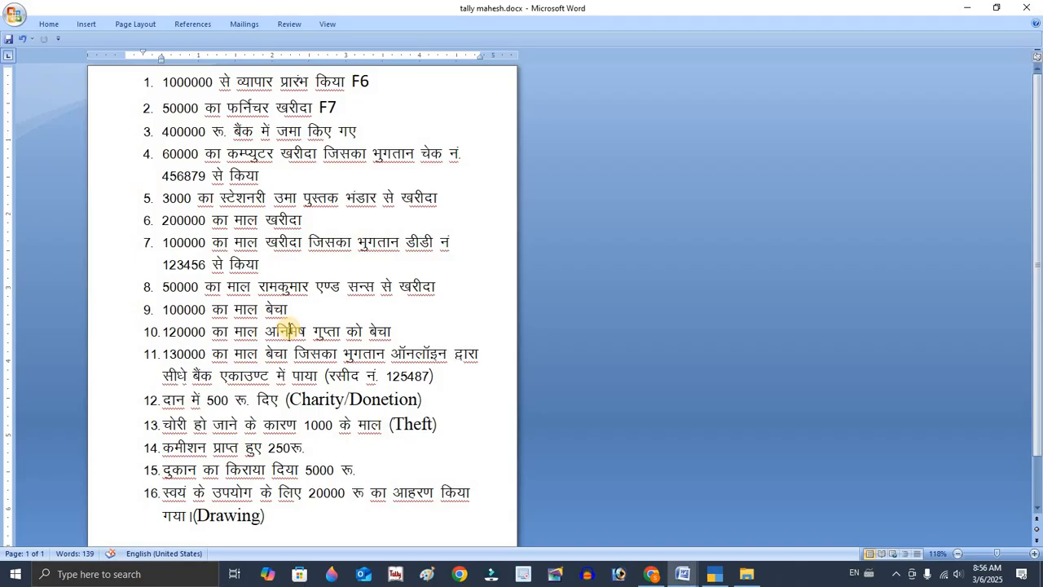
{"action": "key", "text": "alt+Tab"}
{"action": "type", "text": "120000"}
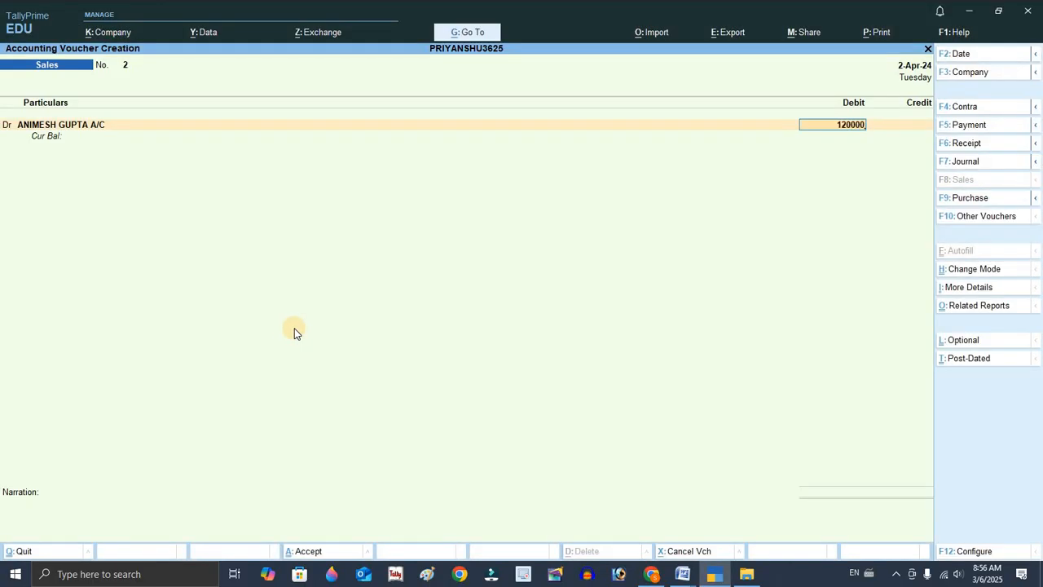
{"action": "key", "text": "Return"}
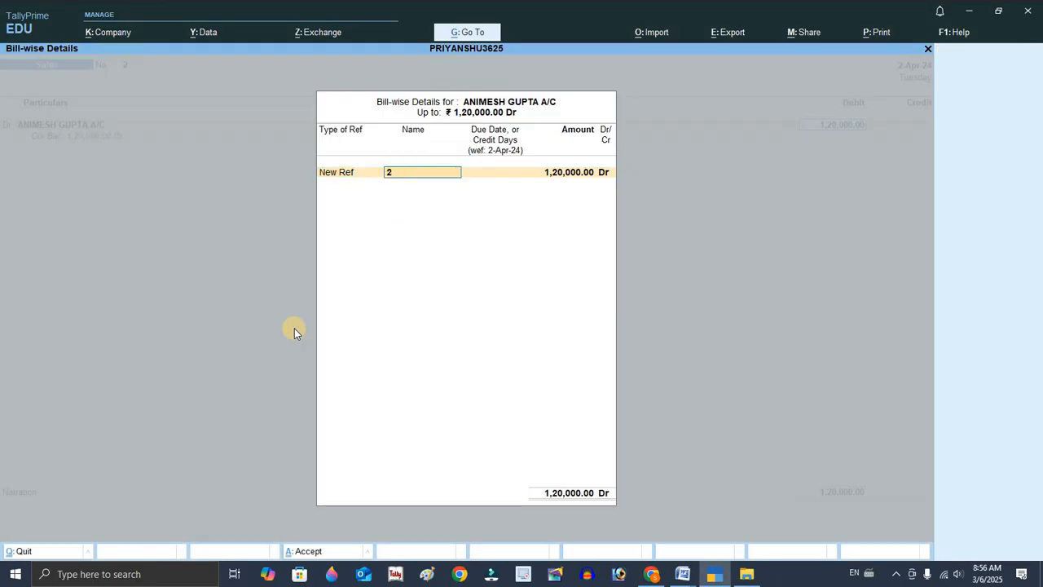
{"action": "key", "text": "Return"}
{"action": "key", "text": "Return"}
{"action": "key", "text": "Return"}
{"action": "key", "text": "Return"}
{"action": "key", "text": "Return"}
{"action": "key", "text": "Return"}
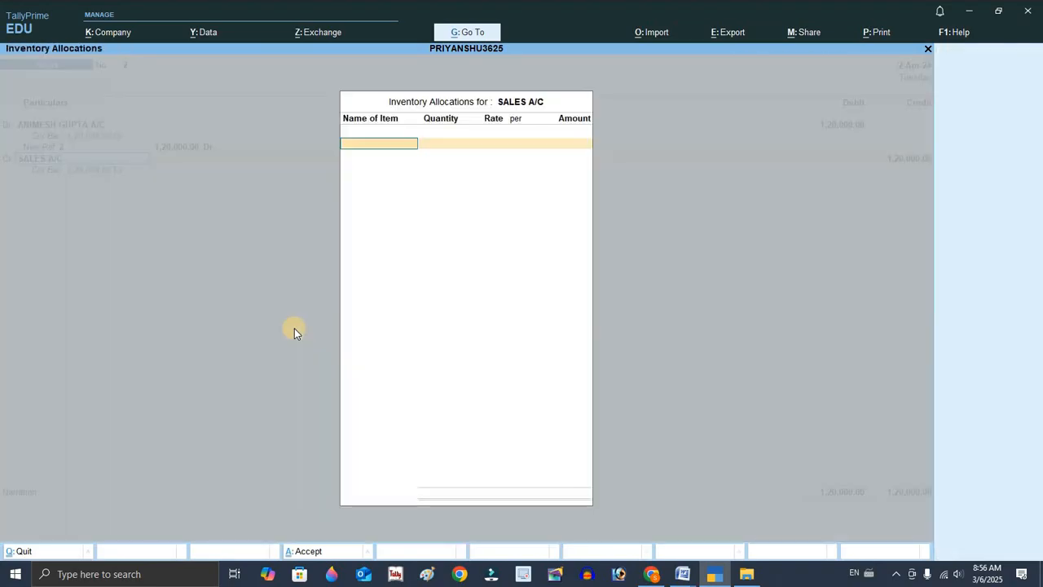
{"action": "key", "text": "Return"}
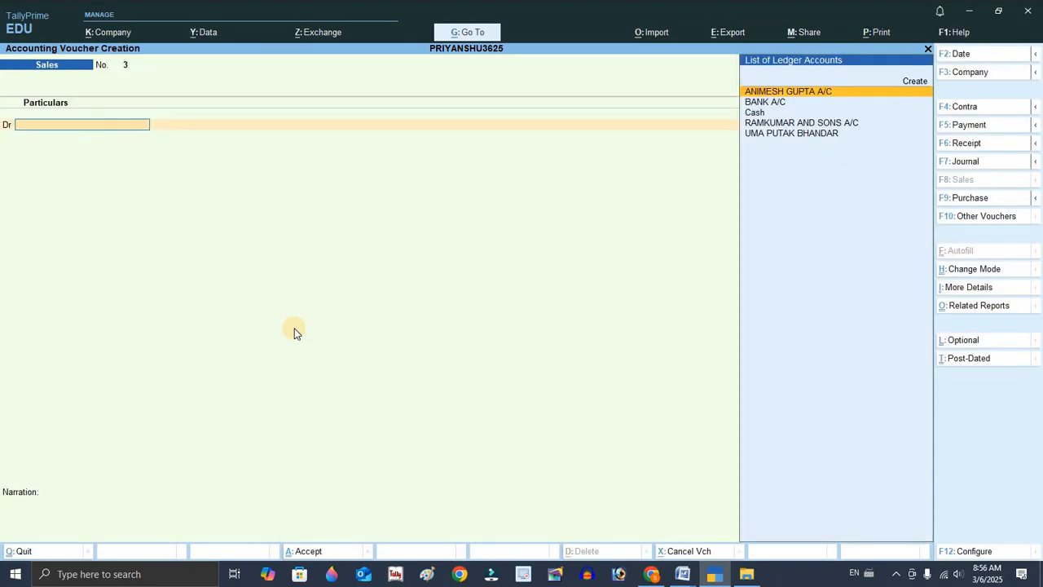
Switch to the Word document and select the eleventh transaction and its receipt number to read them.
{"action": "key", "text": "alt+Tab"}
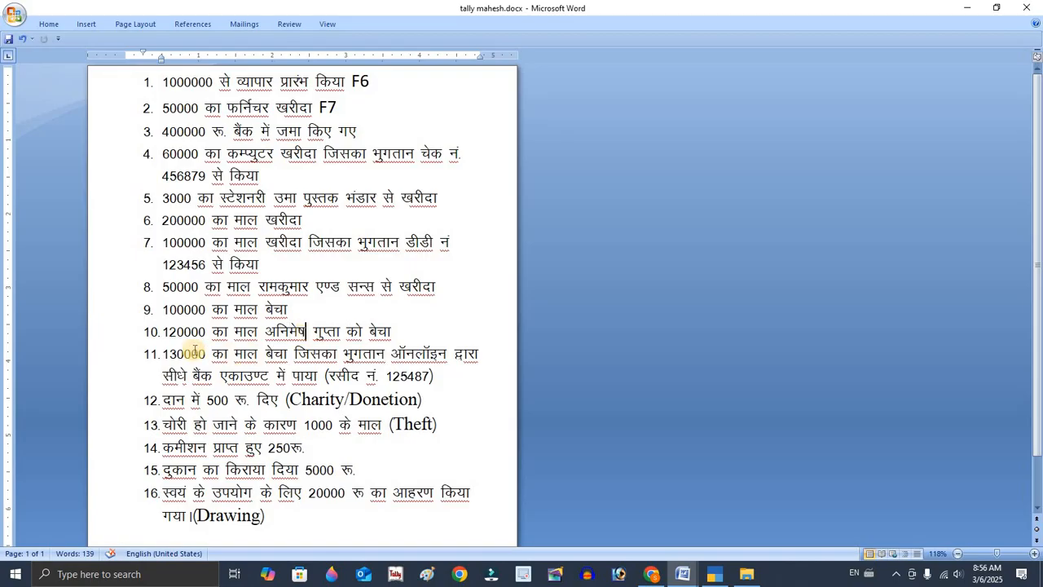
{"action": "left_click_drag", "start_coordinate": [161, 353], "coordinate": [264, 353]}
{"action": "left_click_drag", "start_coordinate": [376, 353], "coordinate": [448, 356]}
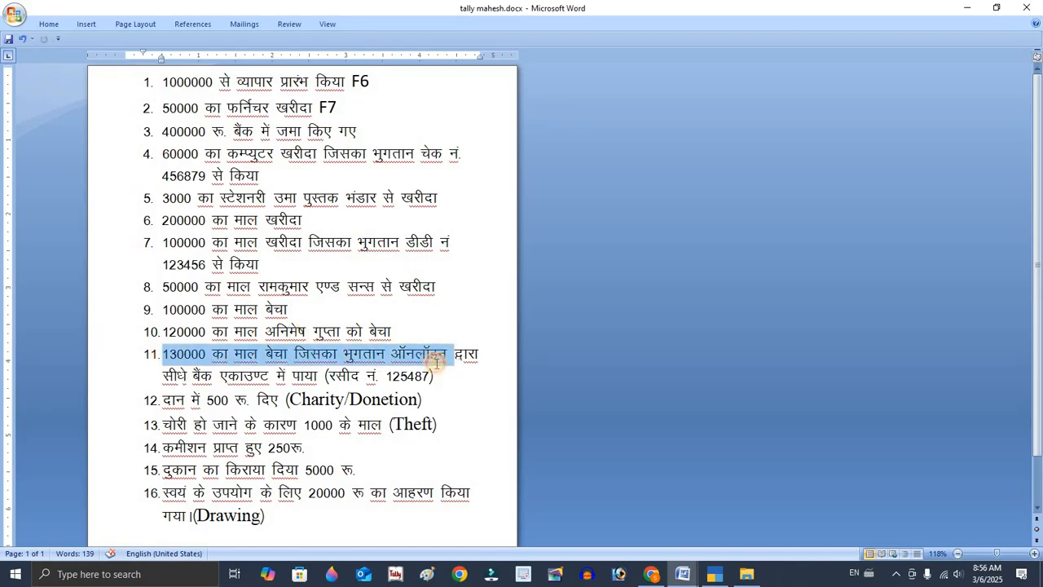
{"action": "left_click", "coordinate": [412, 376]}
{"action": "triple_click", "coordinate": [414, 375]}
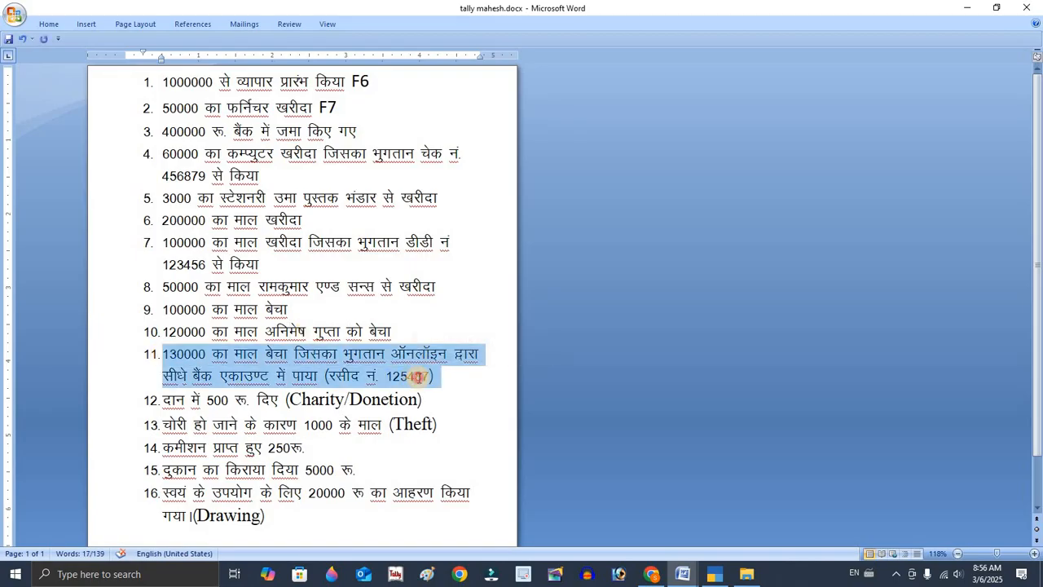
Note the receipt number, then debit BANK A/C in the next sales voucher and accept the dispatch details.
{"action": "left_click", "coordinate": [419, 376]}
{"action": "triple_click", "coordinate": [418, 376]}
{"action": "double_click", "coordinate": [418, 377]}
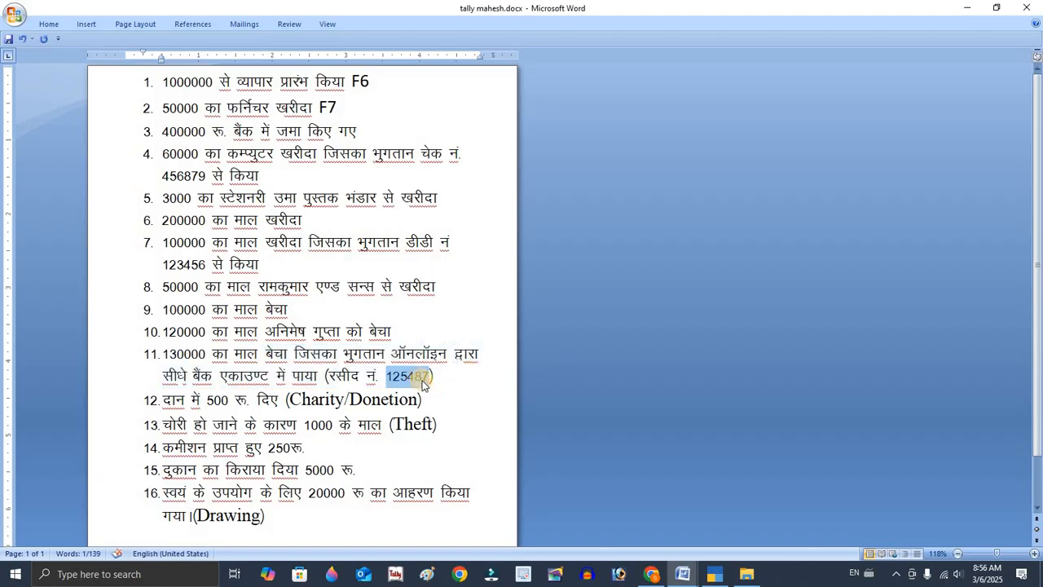
{"action": "key", "text": "alt+Tab"}
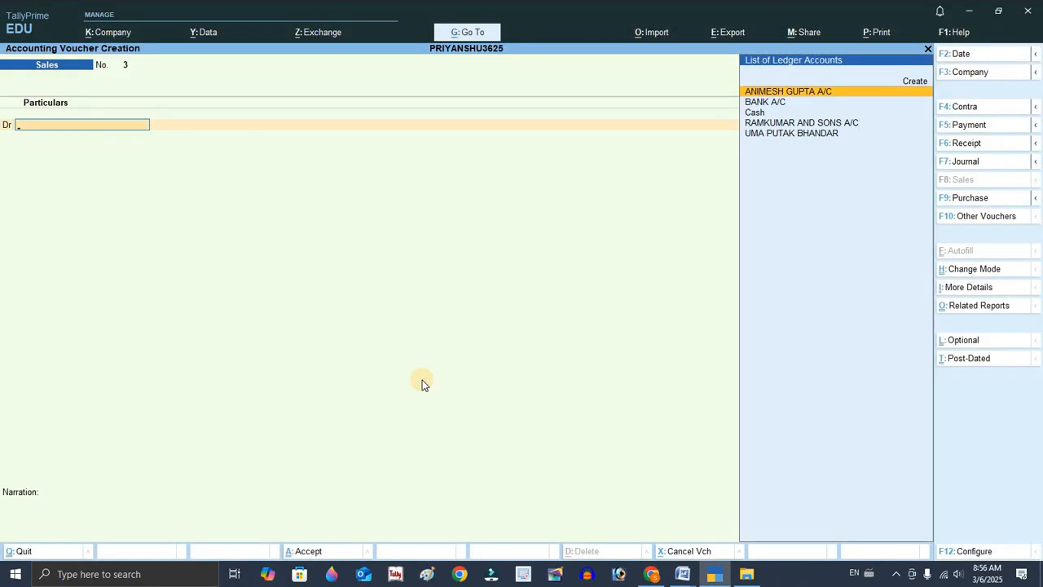
{"action": "key", "text": "Down"}
{"action": "key", "text": "Return"}
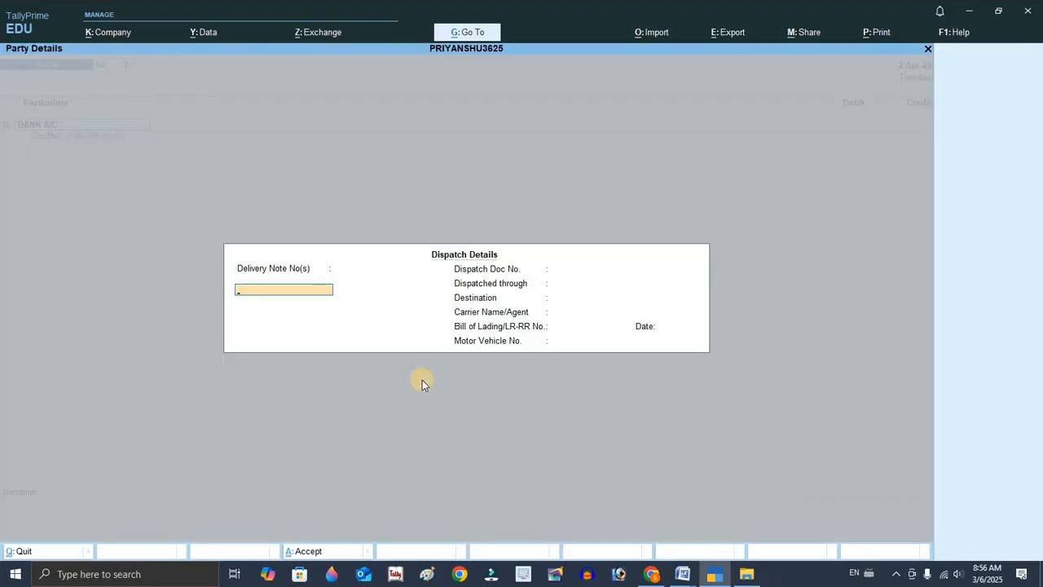
{"action": "key", "text": "ctrl+a"}
Enter 130000 as the debit amount for BANK A/C.
{"action": "type", "text": "13000"}
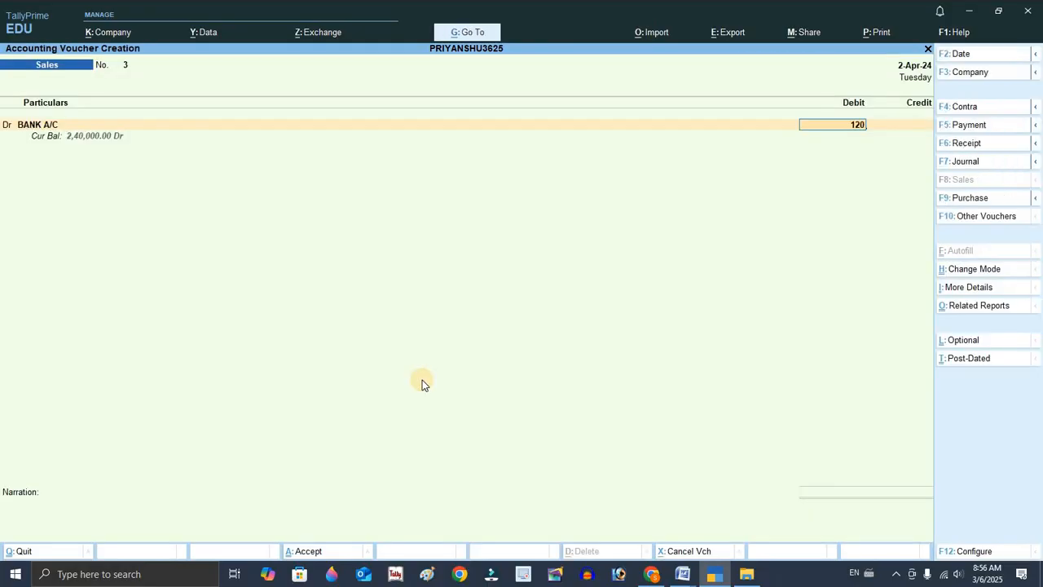
{"action": "key", "text": "alt+Tab"}
{"action": "key", "text": "alt+Tab"}
{"action": "key", "text": "BackSpace"}
{"action": "key", "text": "BackSpace"}
{"action": "key", "text": "BackSpace"}
{"action": "key", "text": "BackSpace"}
{"action": "type", "text": "0000"}
{"action": "key", "text": "Return"}
{"action": "key", "text": "Return"}
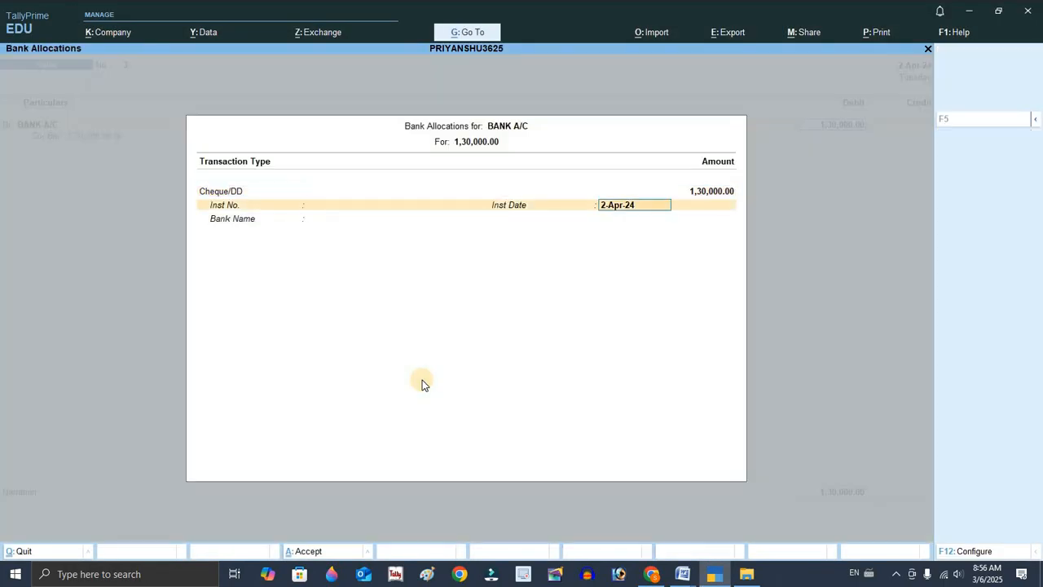
Change the bank allocation transaction type to e-Fund Transfer.
{"action": "key", "text": "BackSpace"}
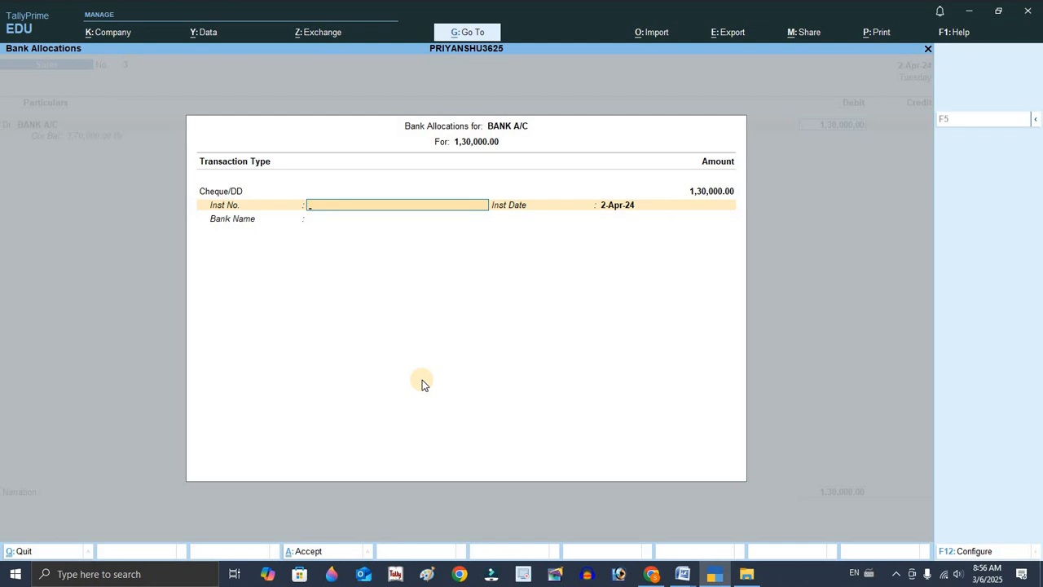
{"action": "key", "text": "alt+Tab"}
{"action": "key", "text": "alt+Tab"}
{"action": "key", "text": "BackSpace"}
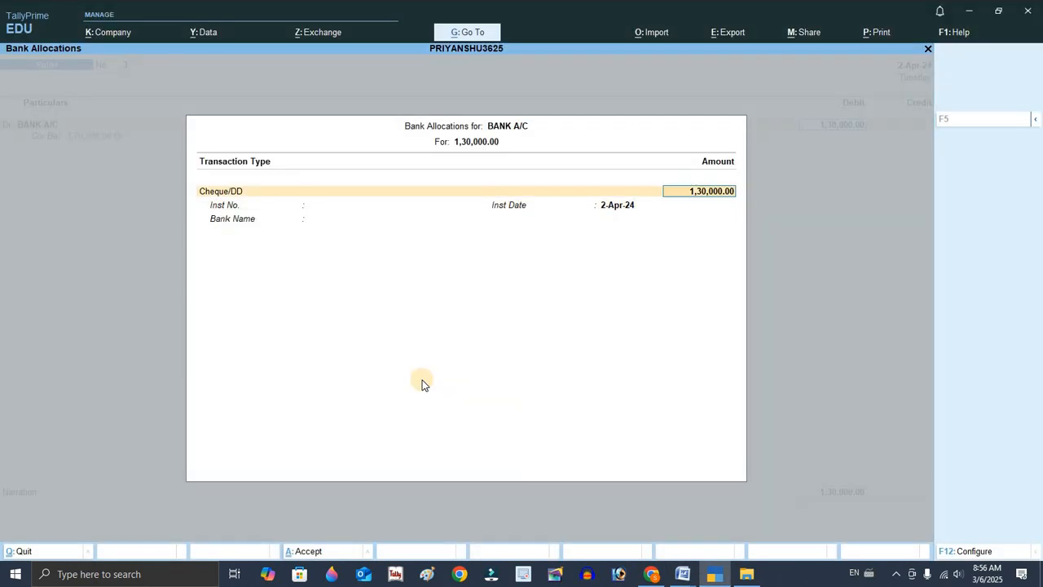
{"action": "key", "text": "BackSpace"}
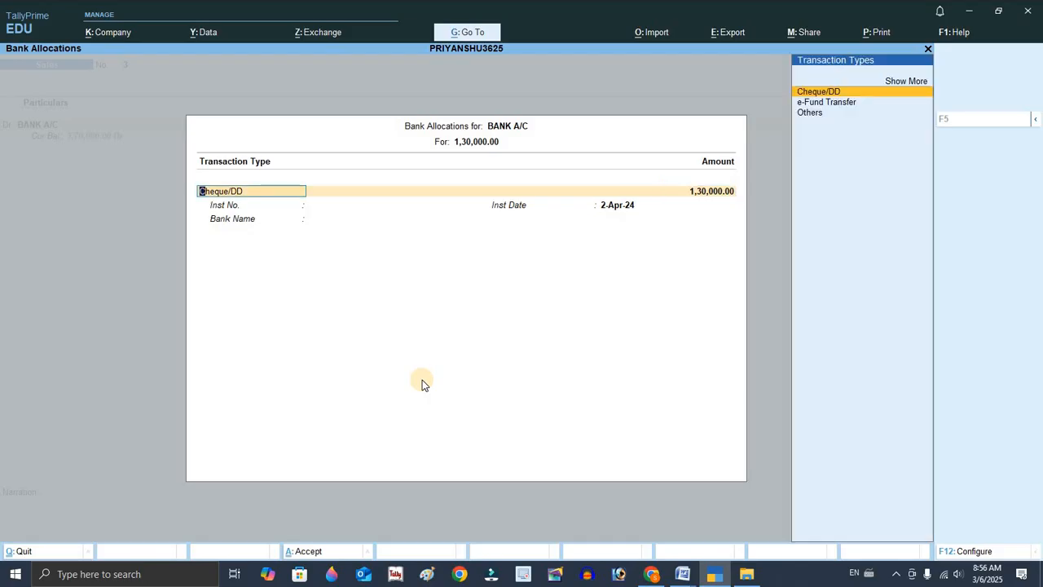
{"action": "key", "text": "Down"}
{"action": "key", "text": "Return"}
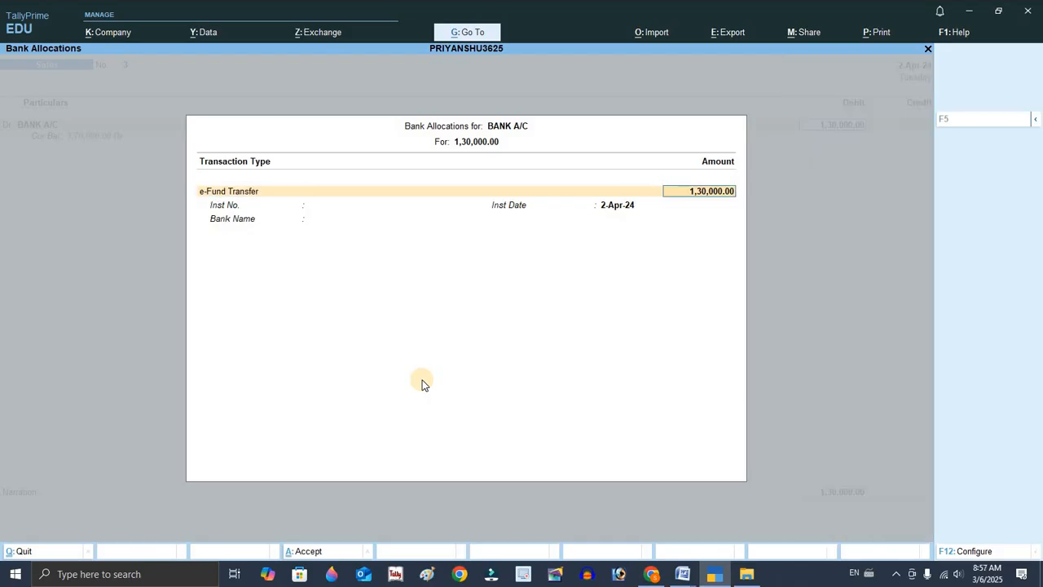
Enter 125487 as the instrument number and accept the bank allocation.
{"action": "key", "text": "Return"}
{"action": "type", "text": "125487"}
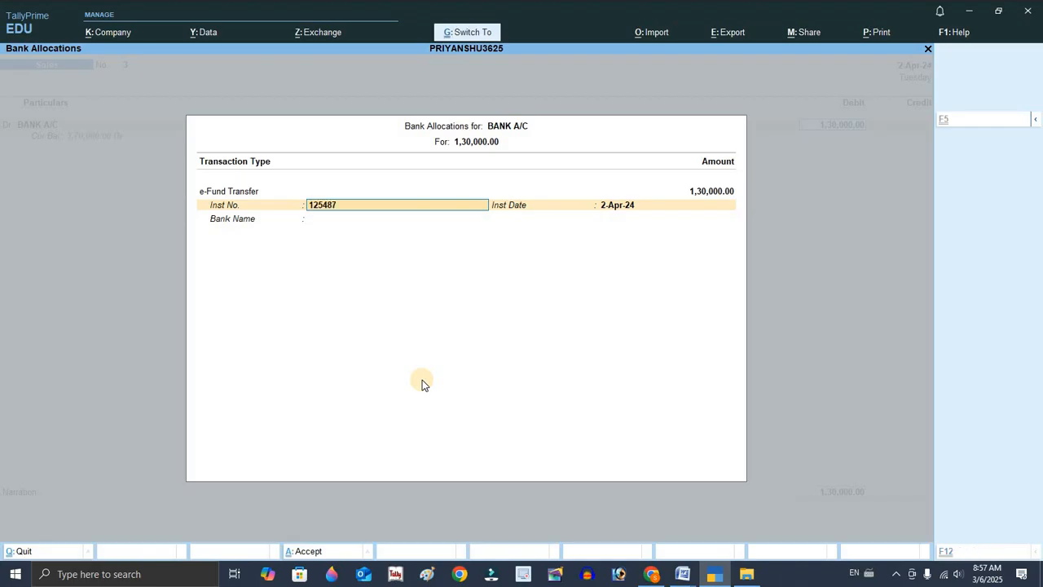
{"action": "key", "text": "Return"}
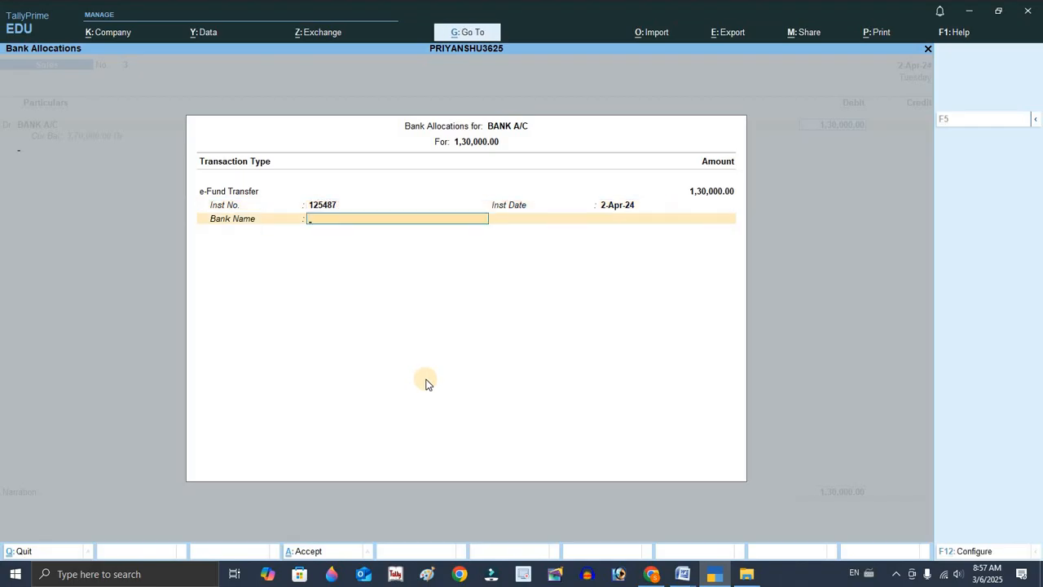
{"action": "key", "text": "Return"}
Credit SALES A/C, skip the inventory allocation and save the sales voucher.
{"action": "key", "text": "Return"}
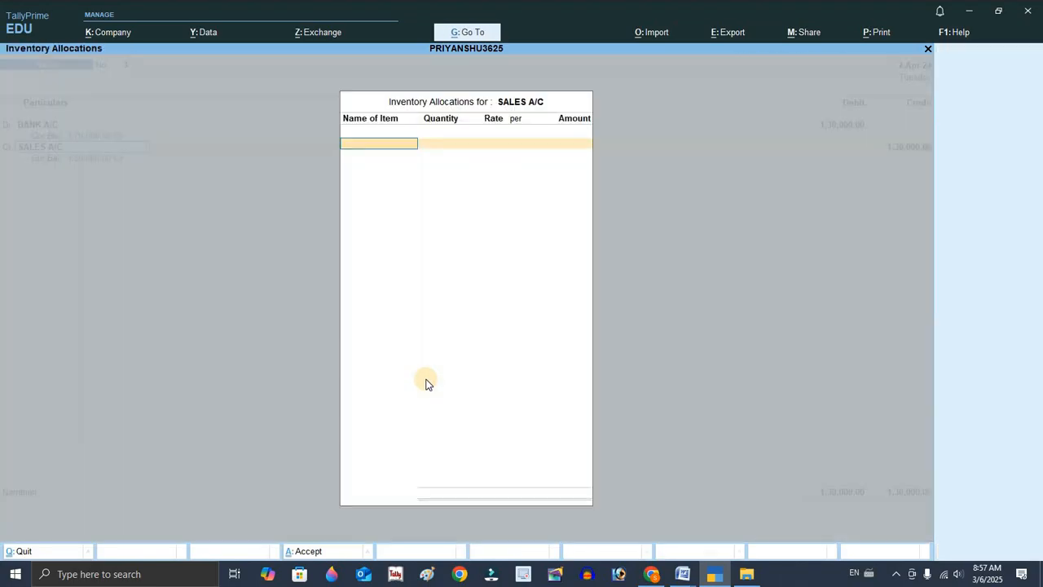
{"action": "key", "text": "Return"}
{"action": "key", "text": "Return"}
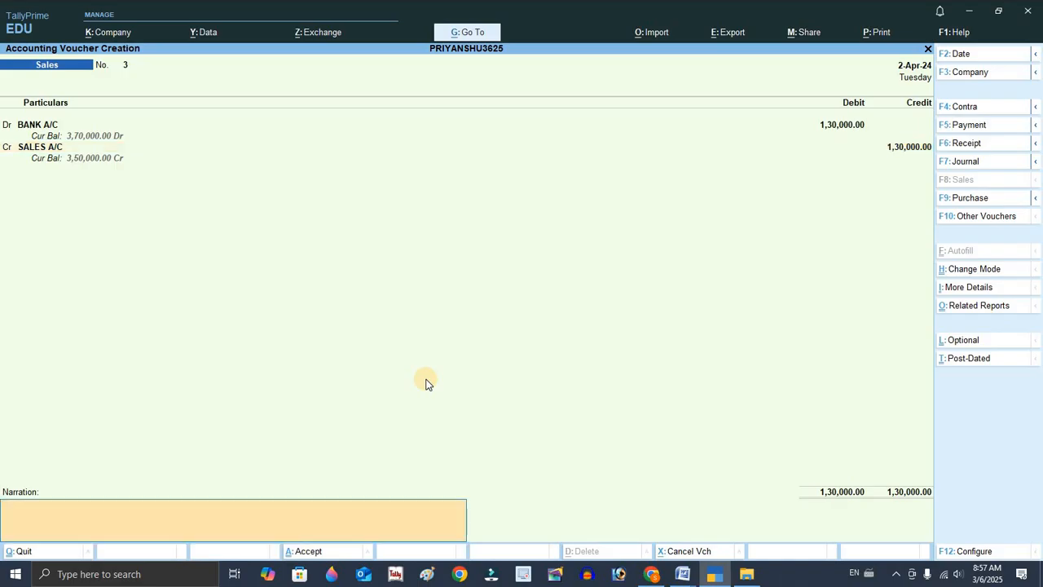
{"action": "key", "text": "Return"}
{"action": "key", "text": "Return"}
Switch to the Word document and read the twelfth transaction.
{"action": "key", "text": "alt+Tab"}
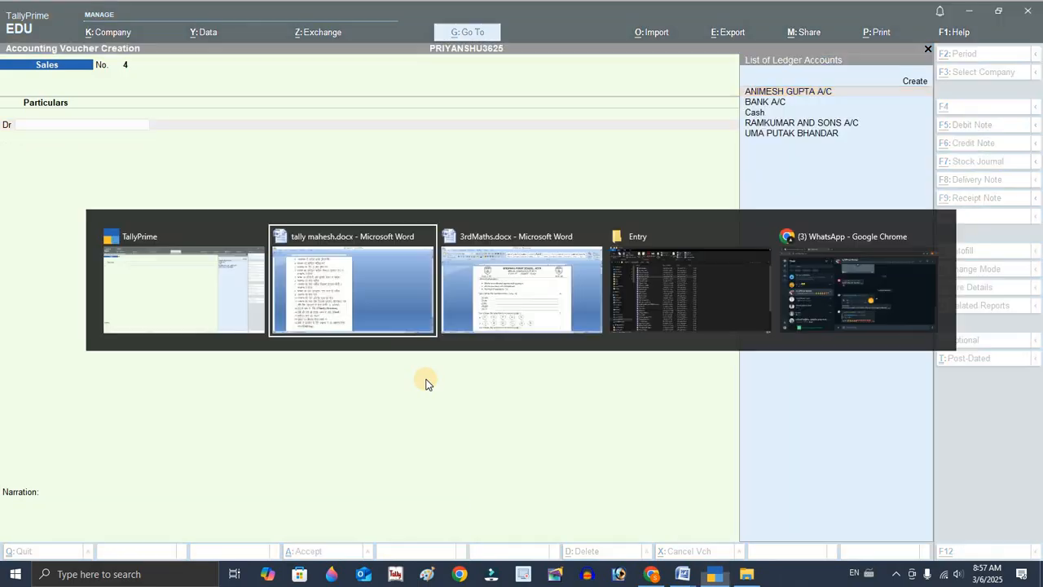
{"action": "left_click", "coordinate": [267, 399]}
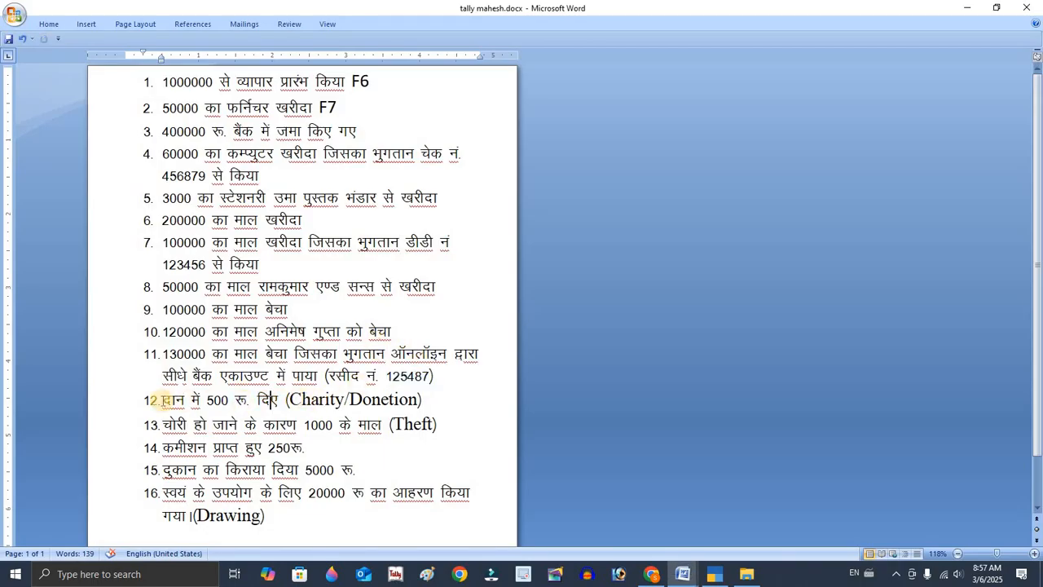
{"action": "scroll", "coordinate": [176, 342], "scroll_direction": "down", "scroll_amount": 1}
{"action": "left_click", "coordinate": [426, 334]}
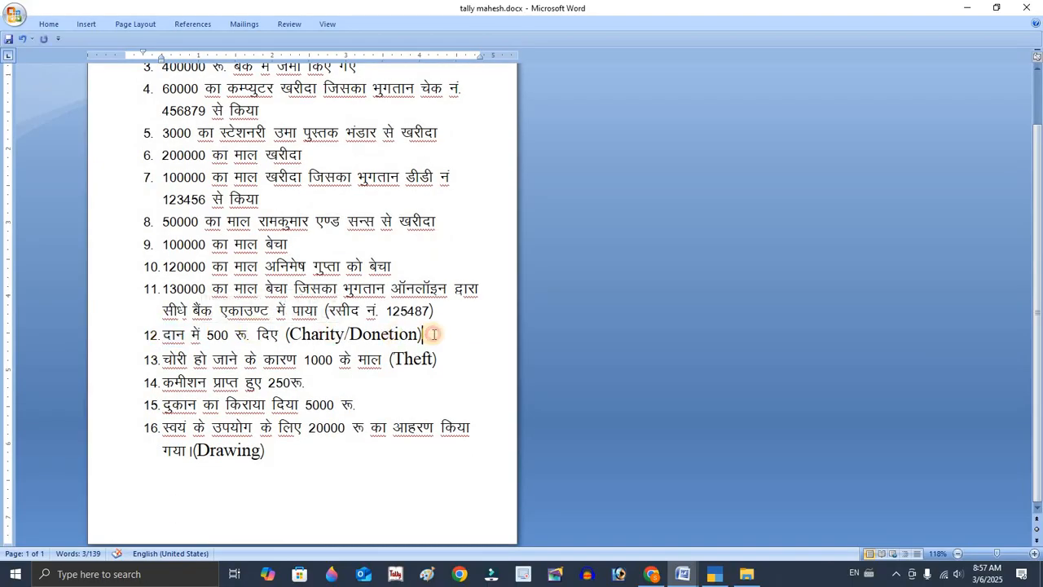
Open a payment voucher and debit CHARITY A/C with 500.
{"action": "key", "text": "alt+Tab"}
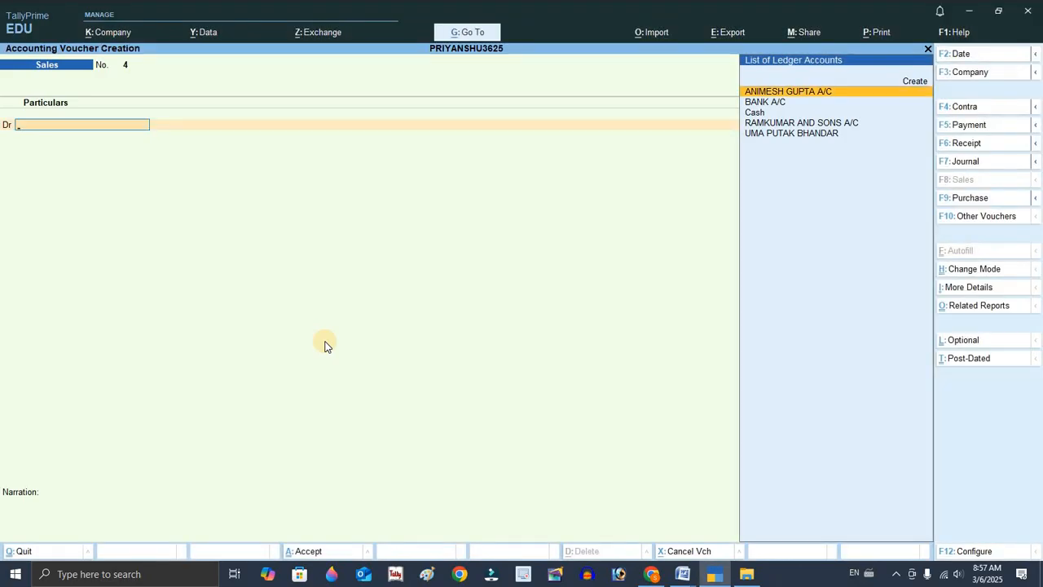
{"action": "key", "text": "F5"}
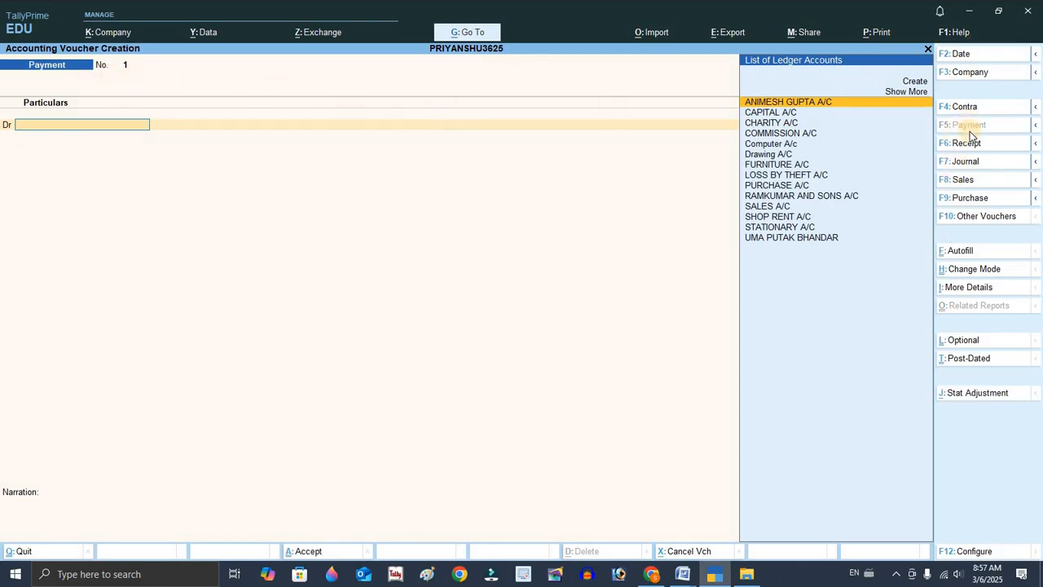
{"action": "key", "text": "Down"}
{"action": "key", "text": "Down"}
{"action": "key", "text": "Return"}
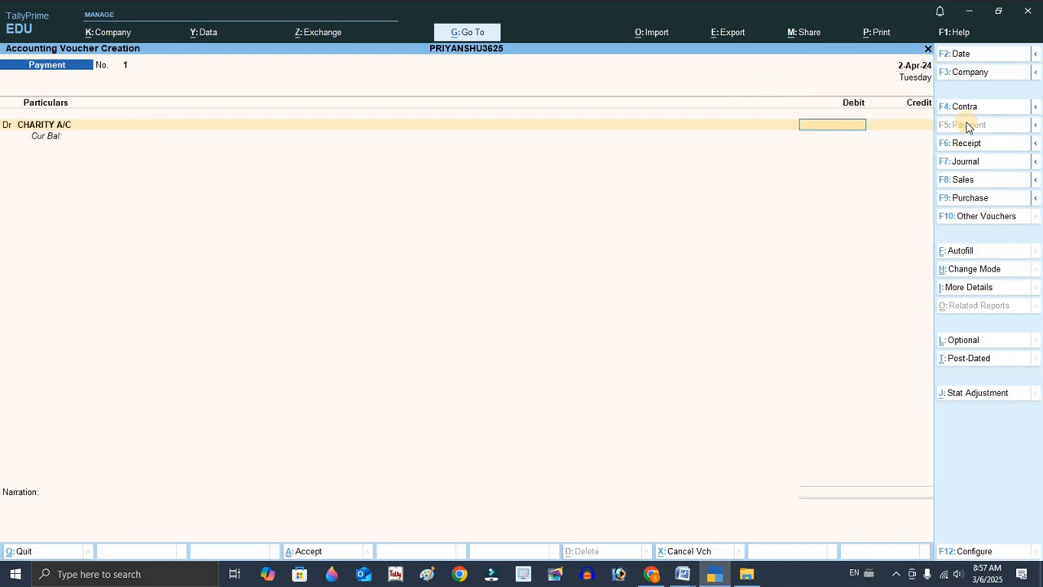
{"action": "type", "text": "500"}
{"action": "key", "text": "Return"}
Credit Cash for 500 and save the payment voucher.
{"action": "key", "text": "Return"}
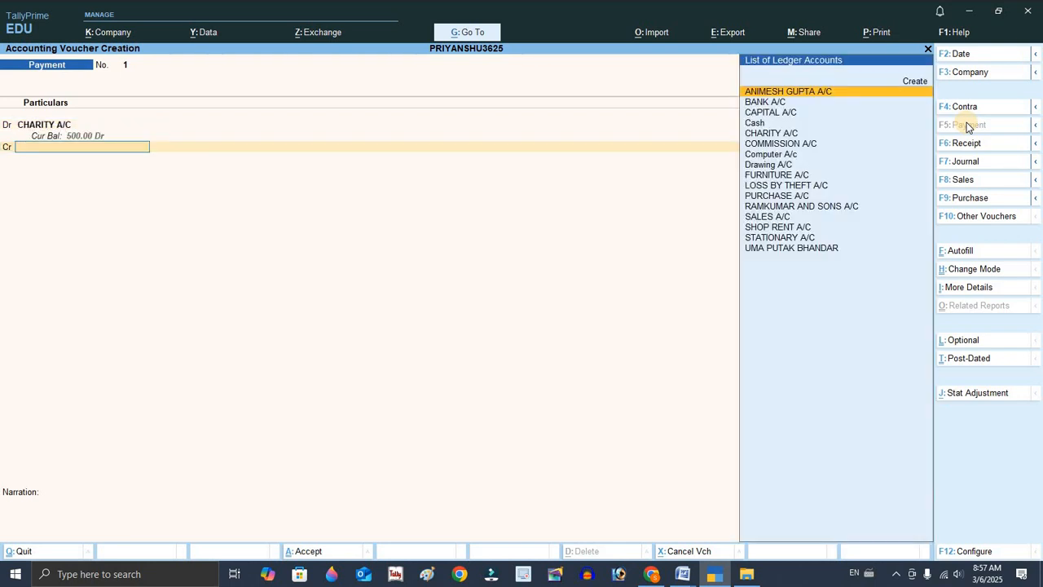
{"action": "key", "text": "Down"}
{"action": "key", "text": "Down"}
{"action": "key", "text": "Down"}
{"action": "key", "text": "Return"}
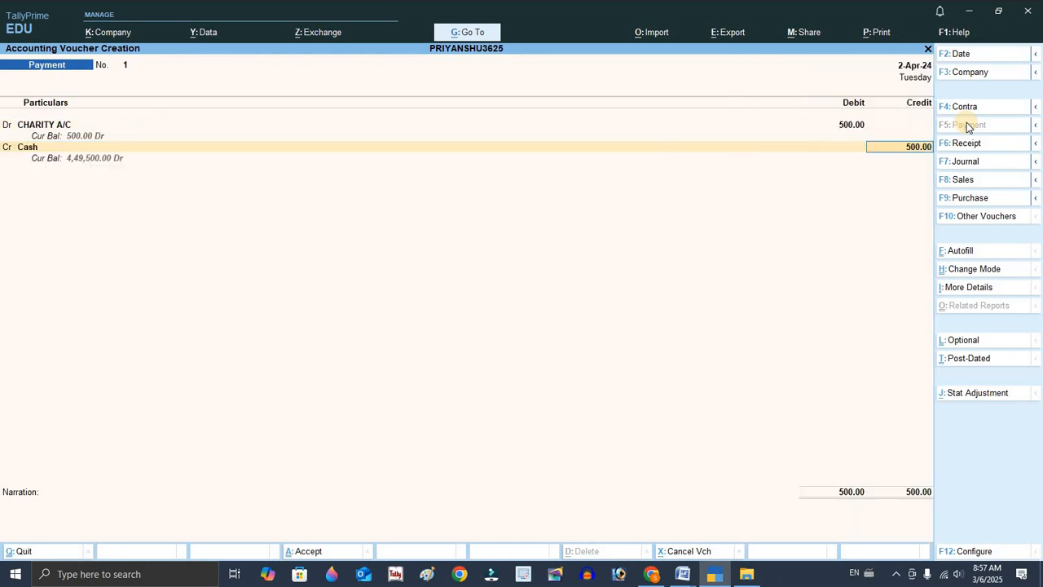
{"action": "key", "text": "Return"}
{"action": "key", "text": "Return"}
{"action": "key", "text": "Return"}
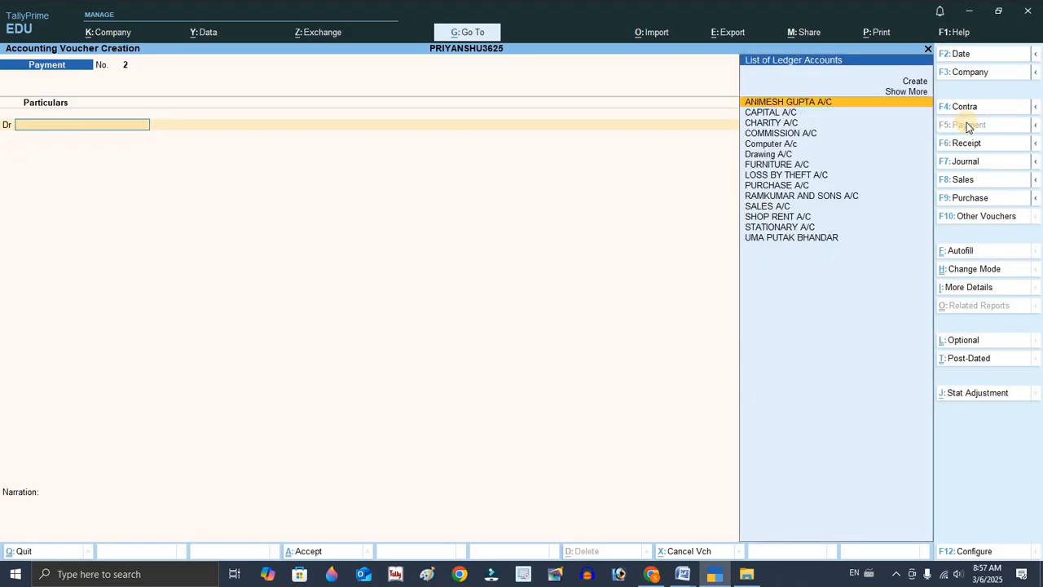
Mark the thirteenth transaction with F7 in the Word document.
{"action": "key", "text": "alt+Tab"}
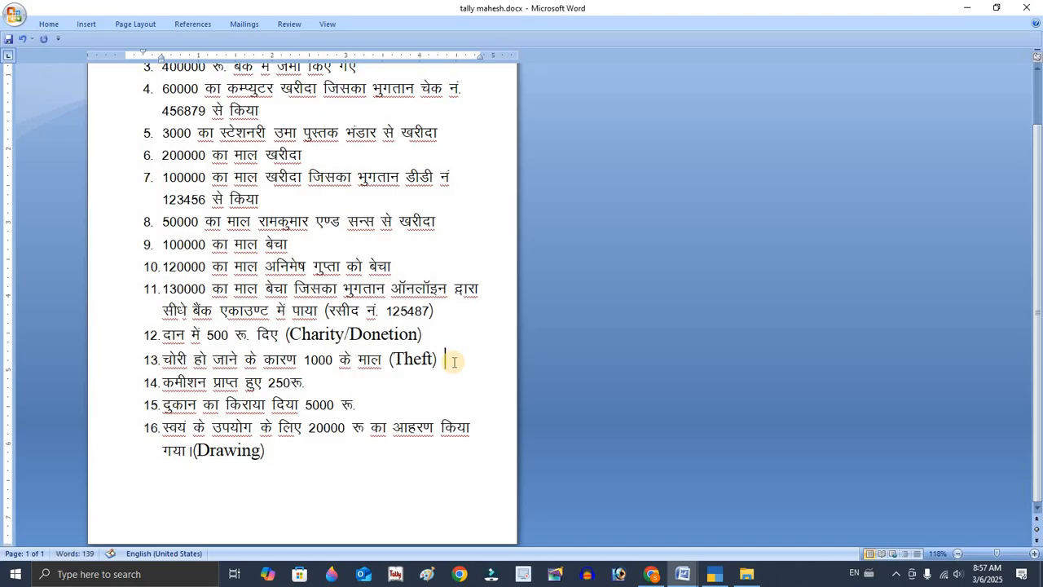
{"action": "type", "text": "F7"}
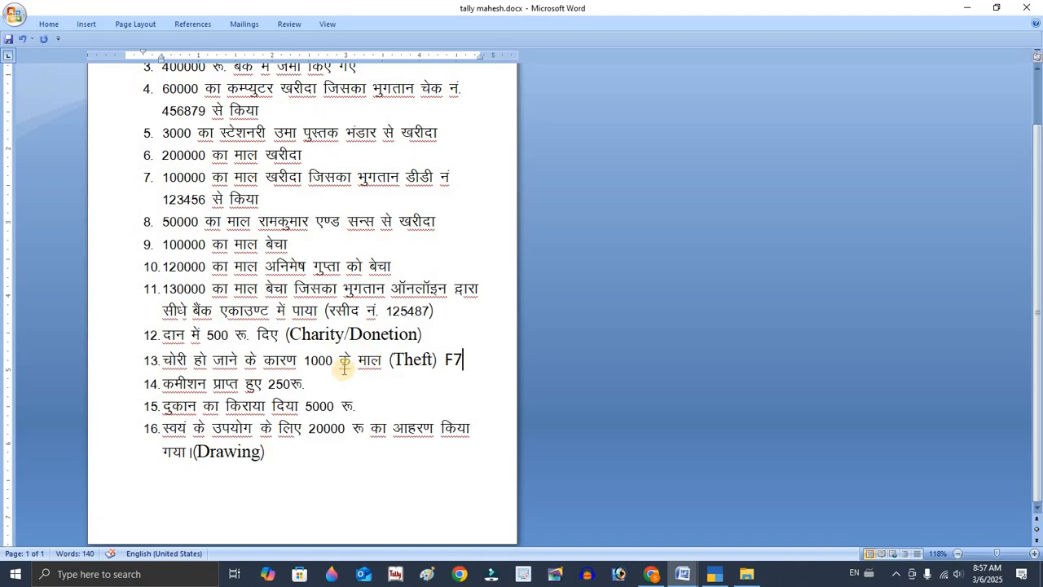
{"action": "left_click_drag", "start_coordinate": [359, 360], "coordinate": [374, 373]}
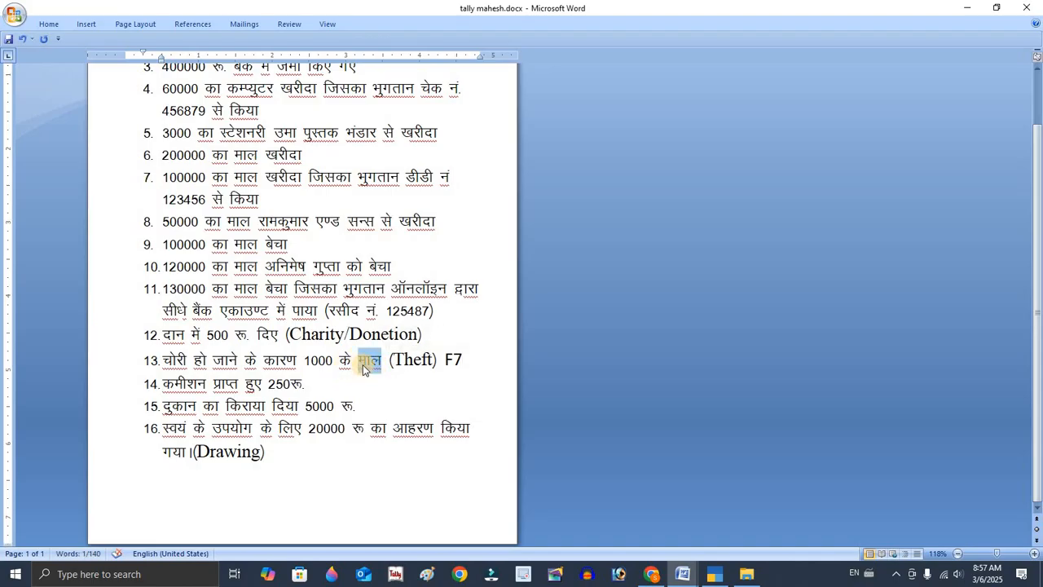
Open a journal voucher and debit LOSS BY THEFT A/C.
{"action": "key", "text": "alt+Tab"}
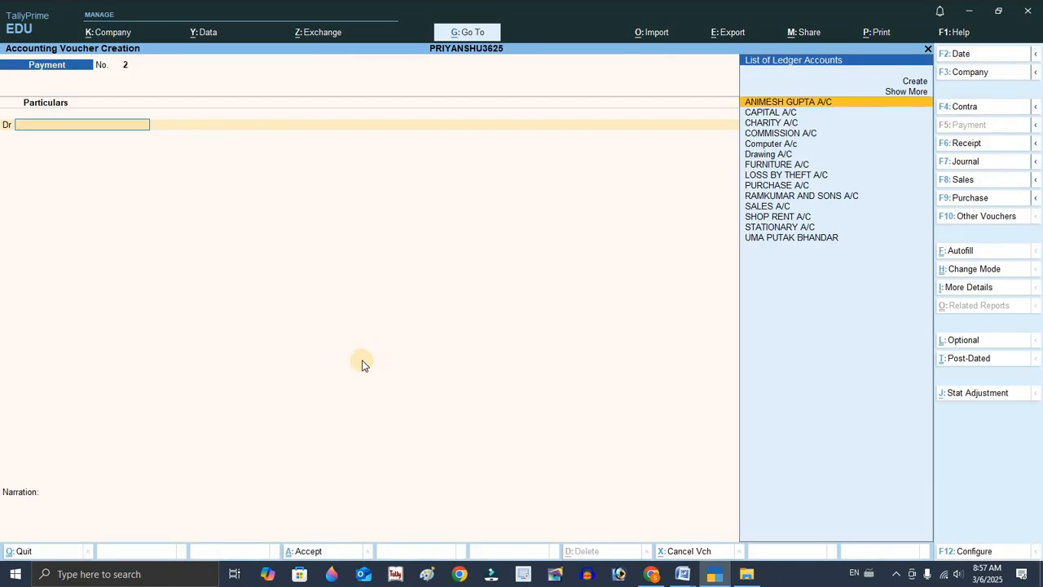
{"action": "key", "text": "F7"}
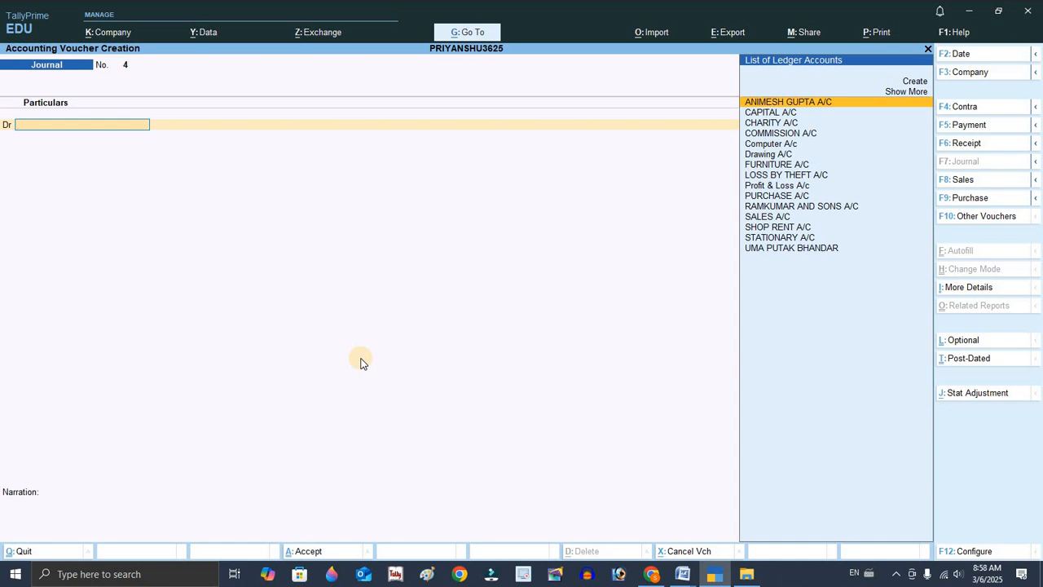
{"action": "key", "text": "Down"}
{"action": "key", "text": "Down"}
{"action": "key", "text": "Down"}
{"action": "key", "text": "Down"}
{"action": "key", "text": "Down"}
{"action": "key", "text": "Down"}
{"action": "key", "text": "Down"}
{"action": "key", "text": "Down"}
{"action": "key", "text": "Down"}
{"action": "key", "text": "Down"}
{"action": "key", "text": "Down"}
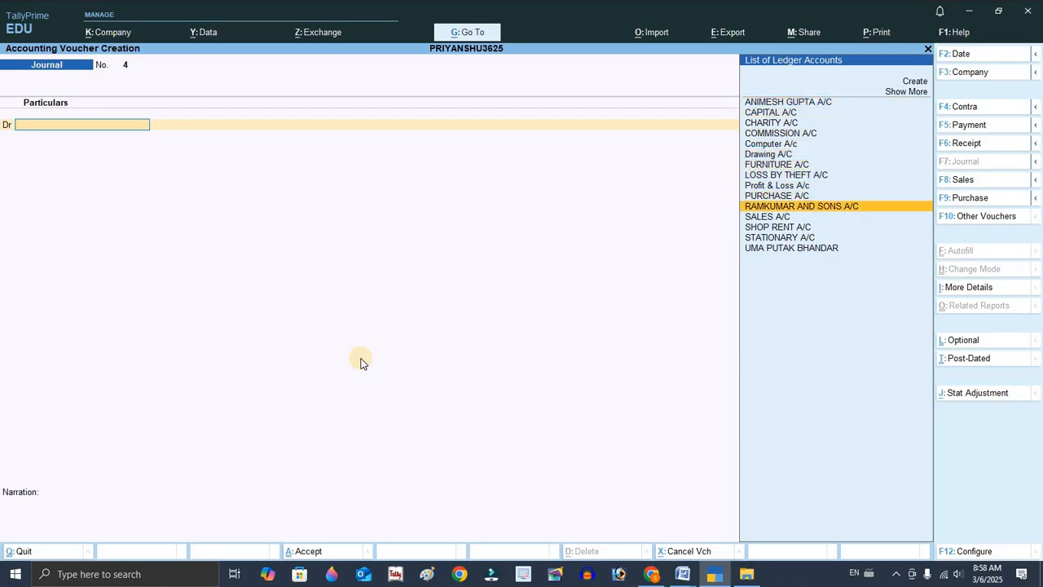
{"action": "key", "text": "Up"}
{"action": "key", "text": "Up"}
{"action": "key", "text": "Up"}
{"action": "key", "text": "Up"}
{"action": "key", "text": "Return"}
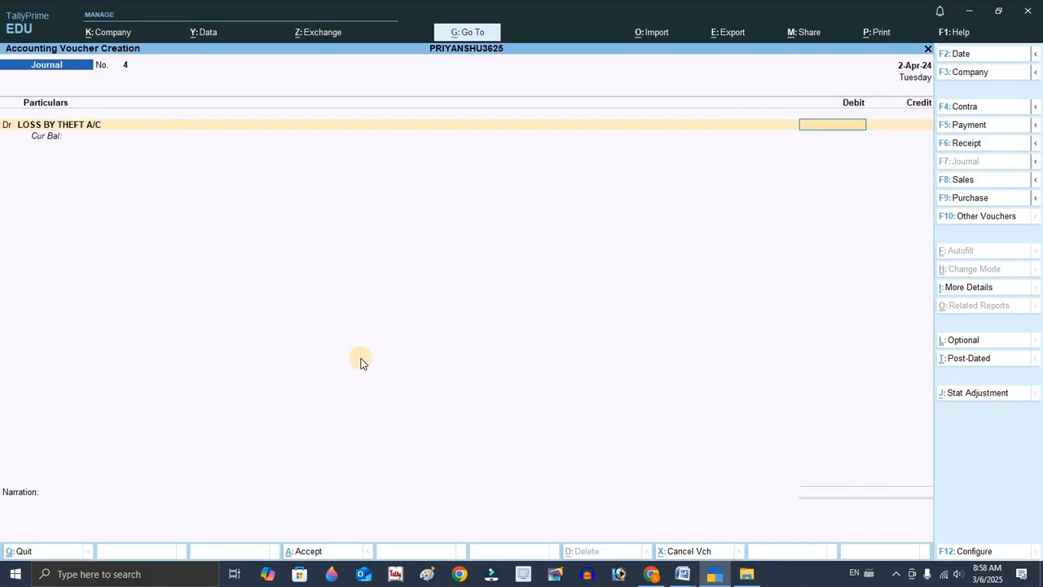
Enter 1000 as the debit amount for LOSS BY THEFT A/C.
{"action": "key", "text": "alt+Tab"}
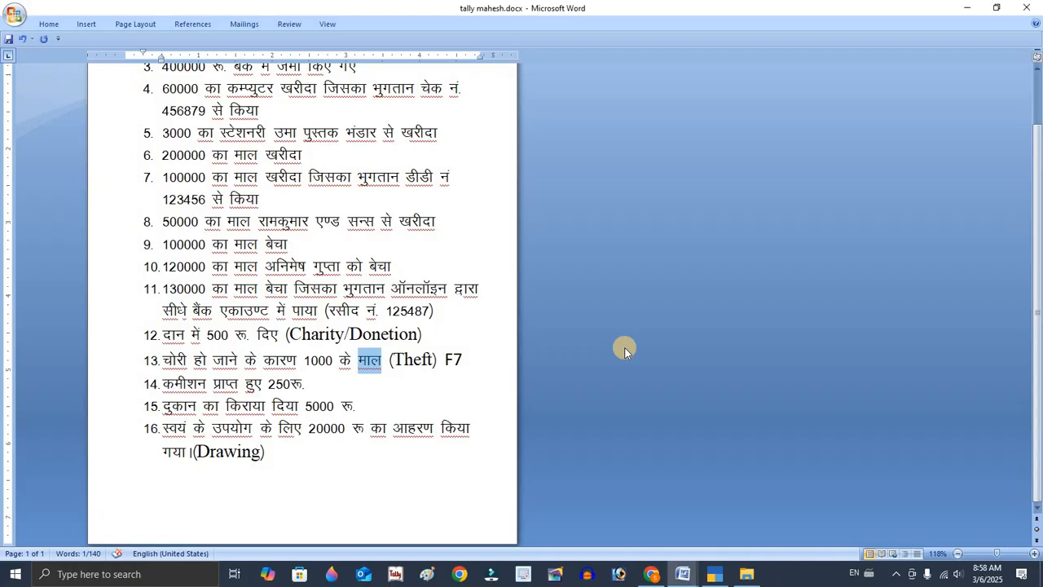
{"action": "key", "text": "alt+Tab"}
{"action": "type", "text": "1000"}
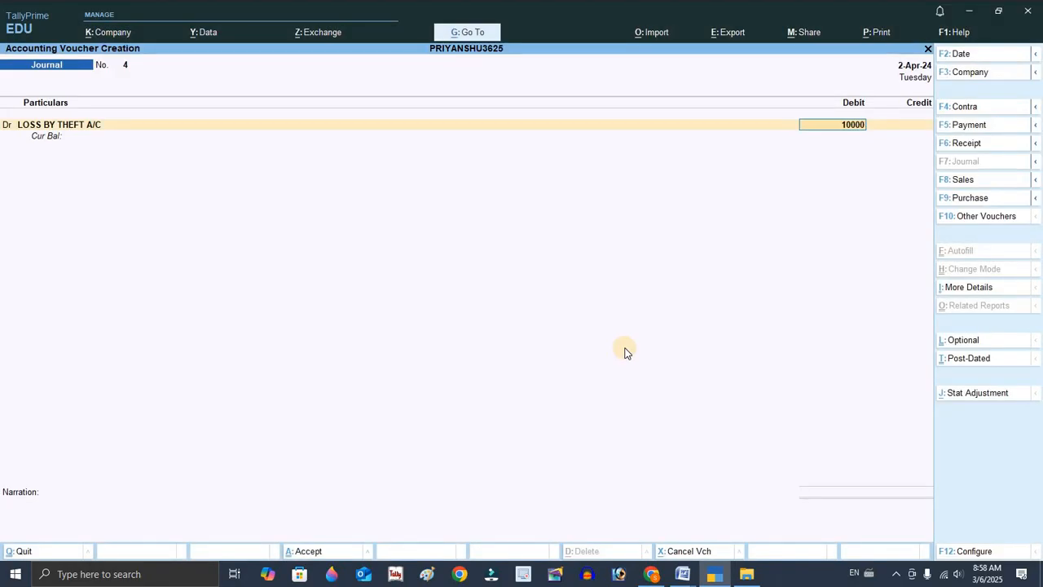
{"action": "key", "text": "Return"}
{"action": "key", "text": "Return"}
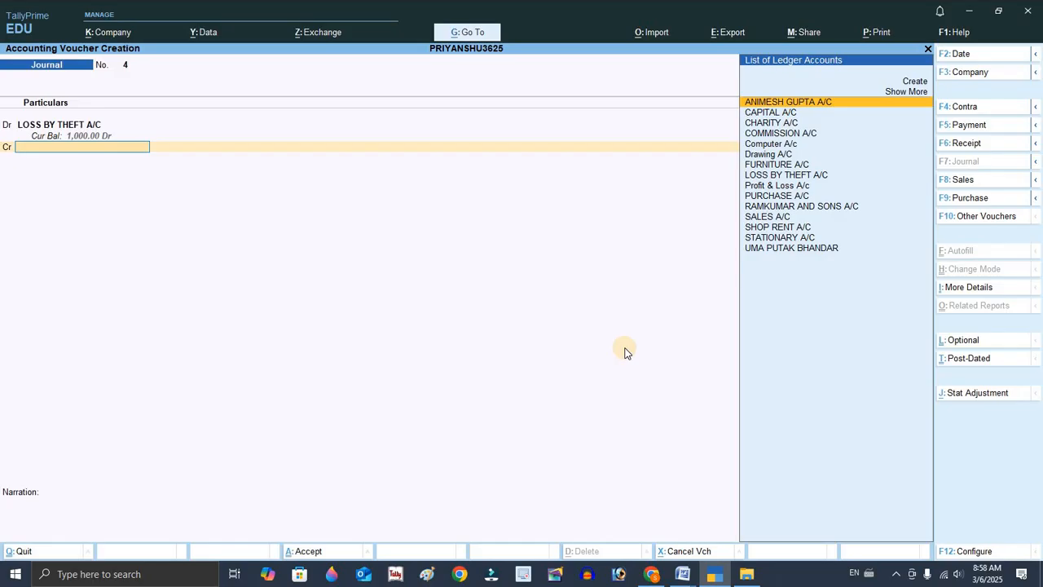
Credit PURCHASE A/C for 1000 and save the journal voucher.
{"action": "key", "text": "Down"}
{"action": "key", "text": "Down"}
{"action": "key", "text": "Down"}
{"action": "key", "text": "Down"}
{"action": "key", "text": "Down"}
{"action": "key", "text": "Down"}
{"action": "key", "text": "Down"}
{"action": "key", "text": "Down"}
{"action": "key", "text": "Down"}
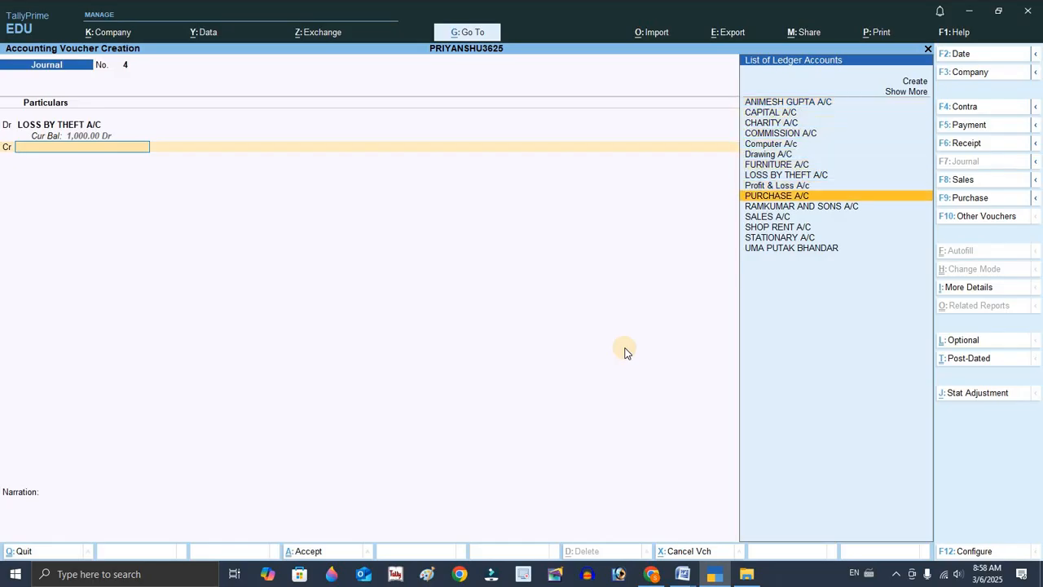
{"action": "key", "text": "Return"}
{"action": "key", "text": "Return"}
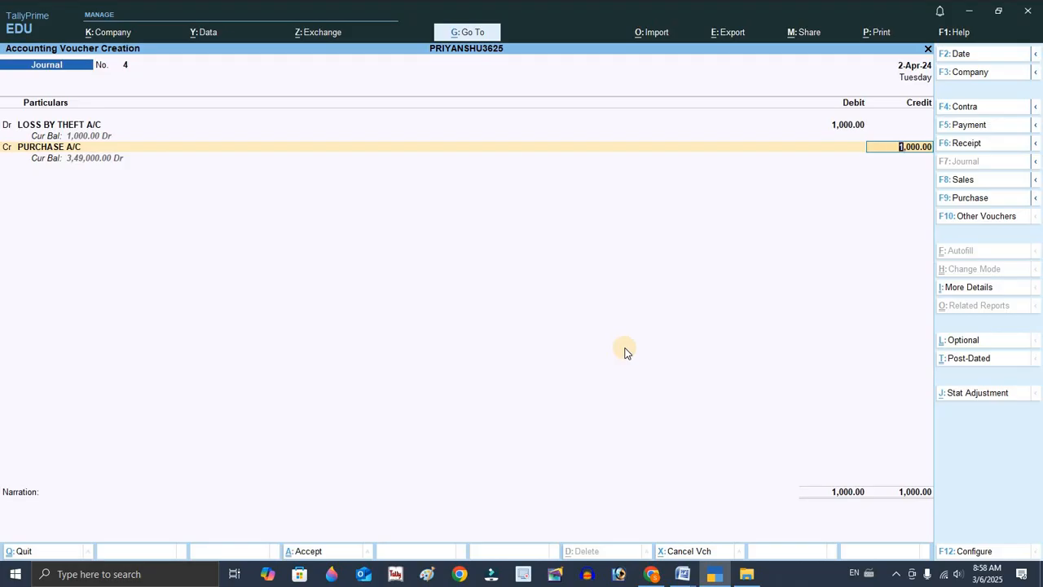
{"action": "key", "text": "Return"}
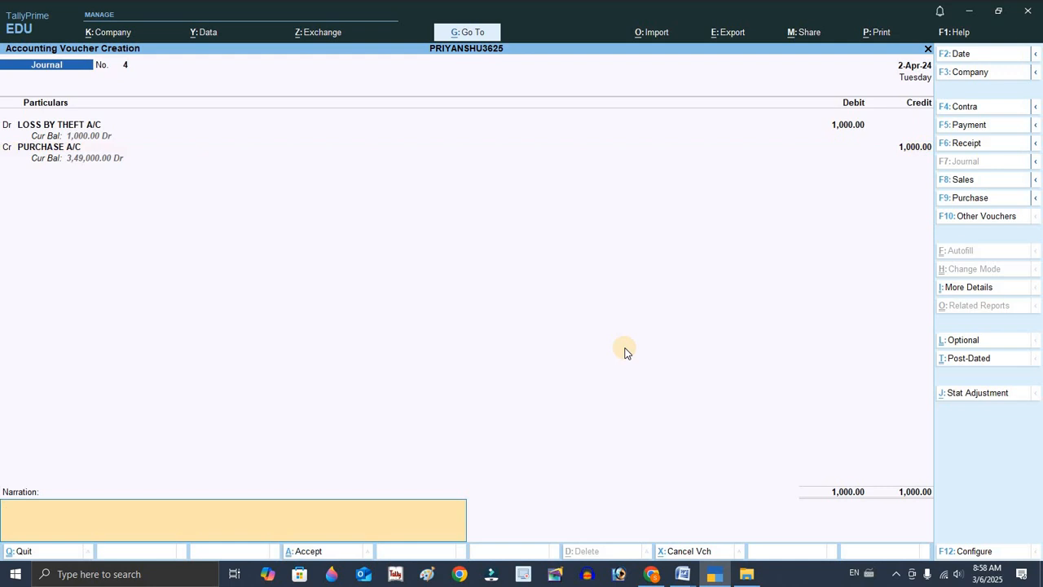
{"action": "key", "text": "Return"}
{"action": "key", "text": "Return"}
Open a receipt voucher for the fourteenth transaction and credit COMMISSION A/C for 250.
{"action": "key", "text": "alt+Tab"}
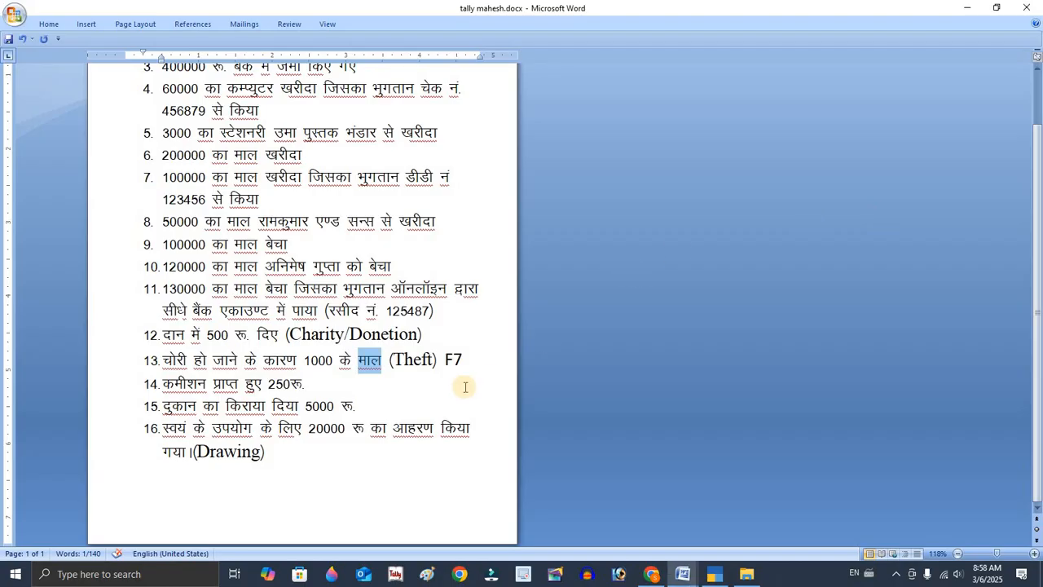
{"action": "left_click", "coordinate": [307, 383]}
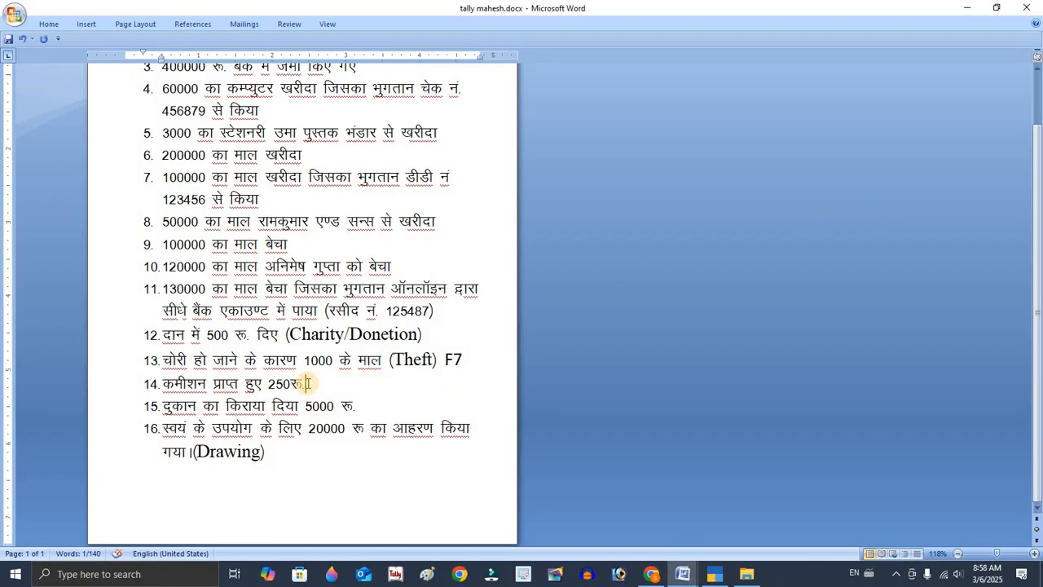
{"action": "key", "text": "alt+Tab"}
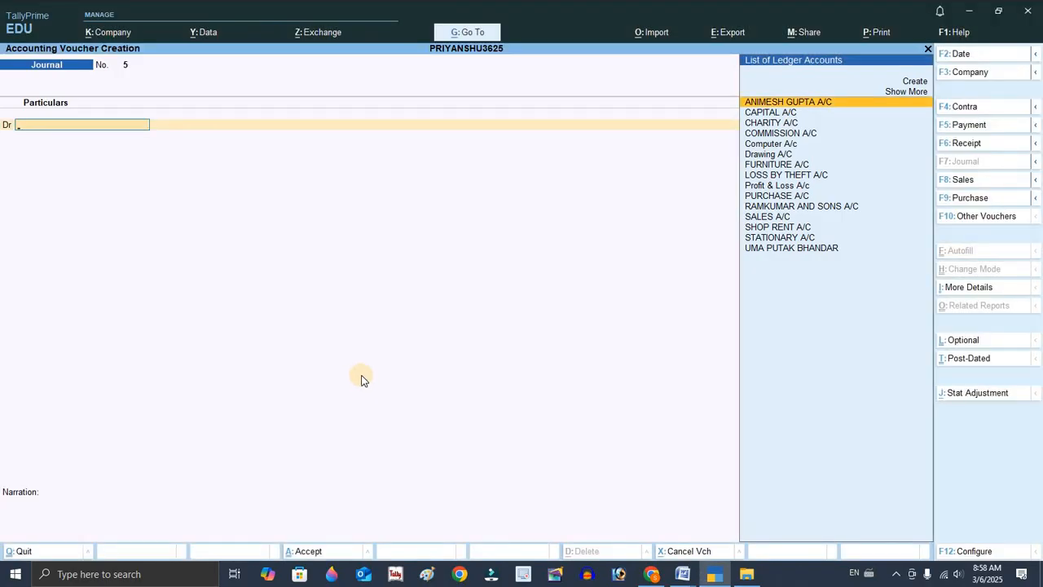
{"action": "key", "text": "F6"}
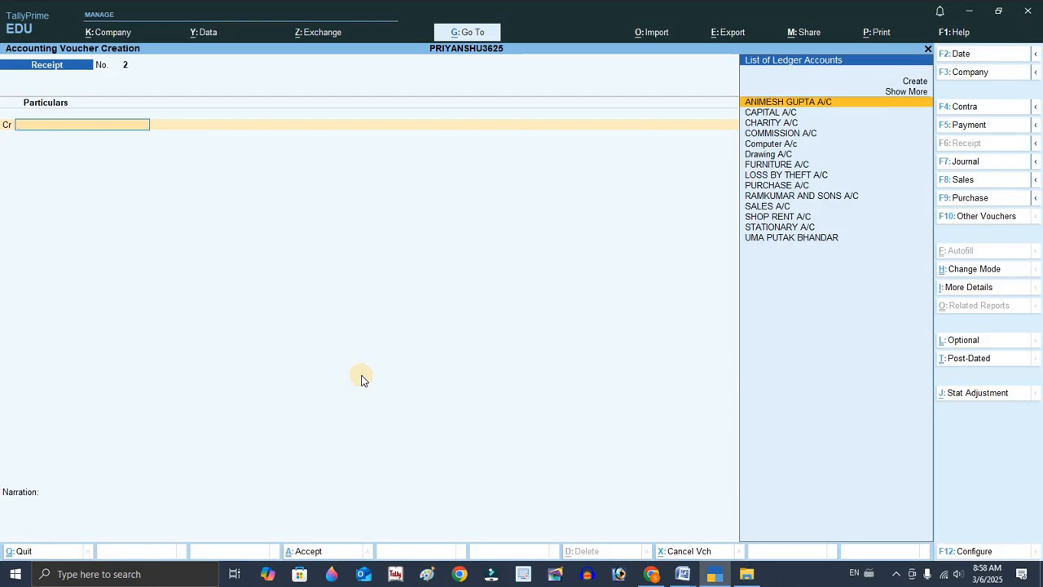
{"action": "key", "text": "Down"}
{"action": "key", "text": "Down"}
{"action": "key", "text": "Down"}
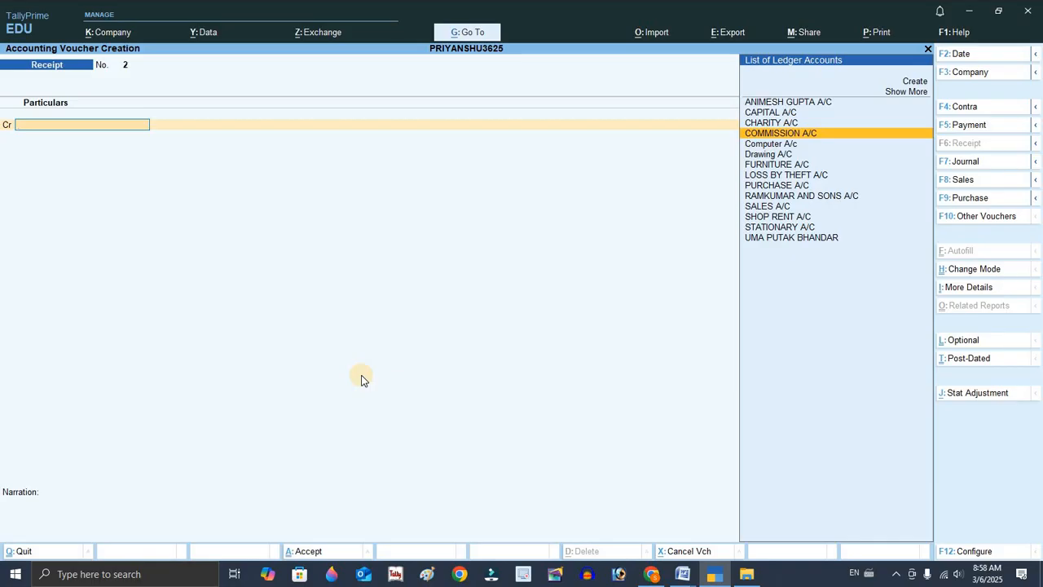
{"action": "key", "text": "Return"}
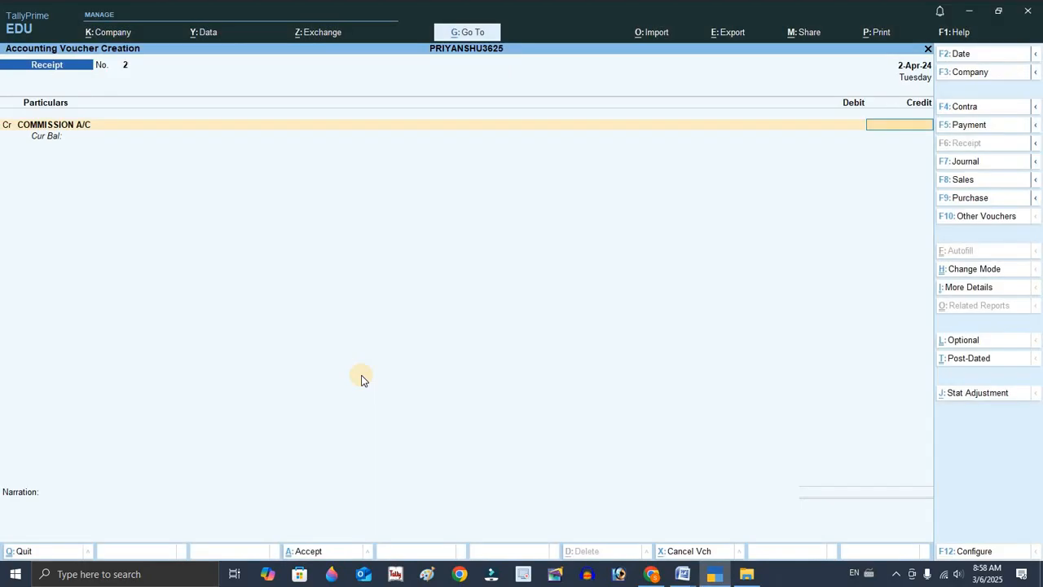
{"action": "type", "text": "250"}
{"action": "key", "text": "Return"}
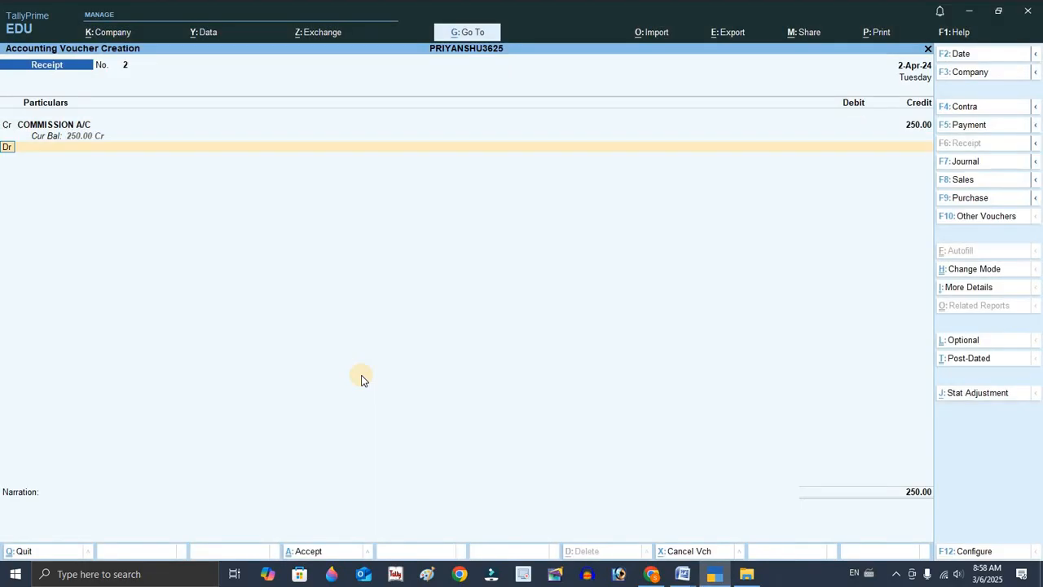
Debit Cash for 250 and save the receipt voucher.
{"action": "type", "text": "Ca"}
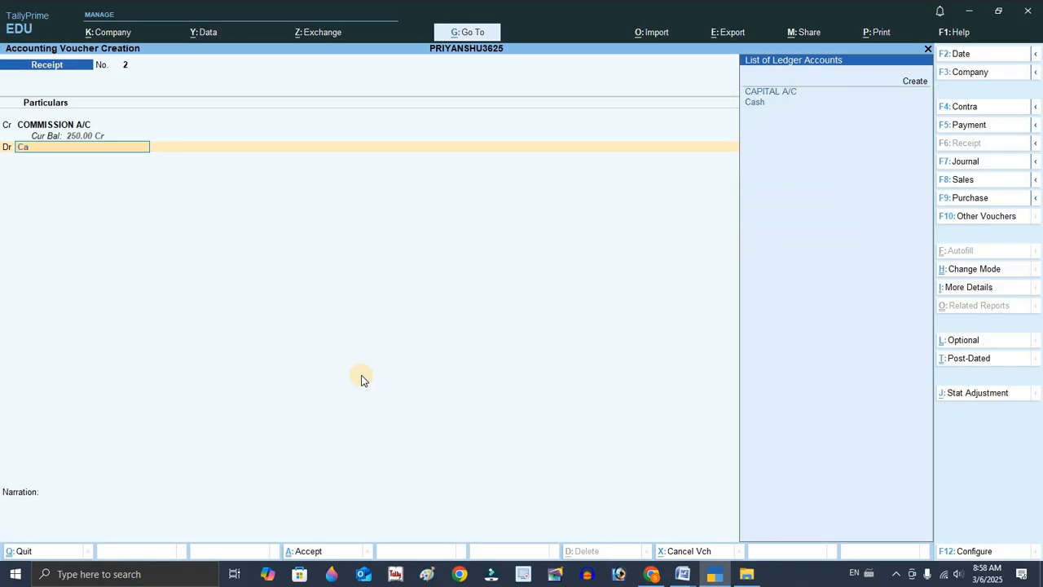
{"action": "key", "text": "Return"}
{"action": "key", "text": "Return"}
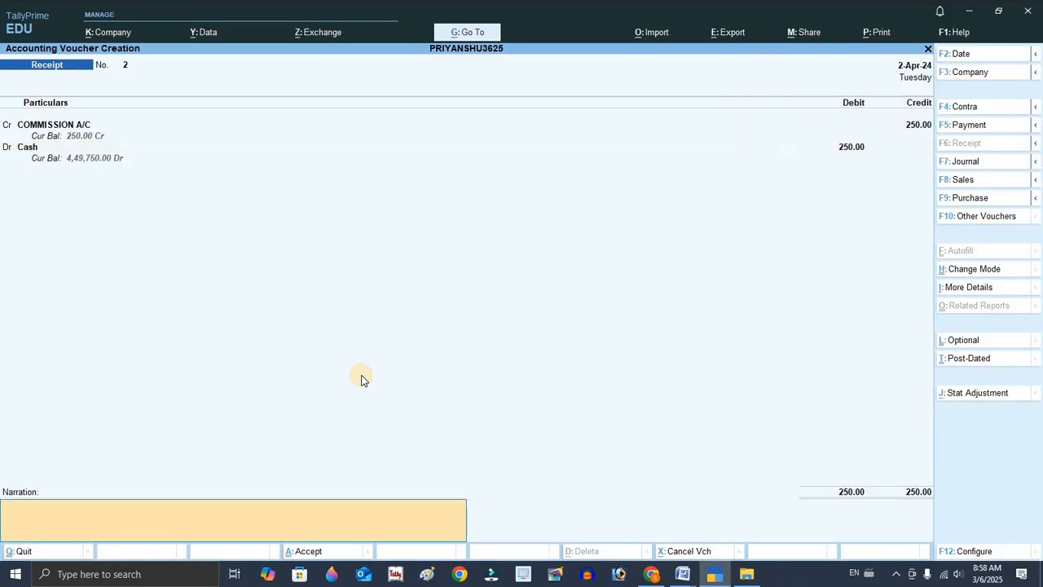
{"action": "key", "text": "Return"}
{"action": "key", "text": "Return"}
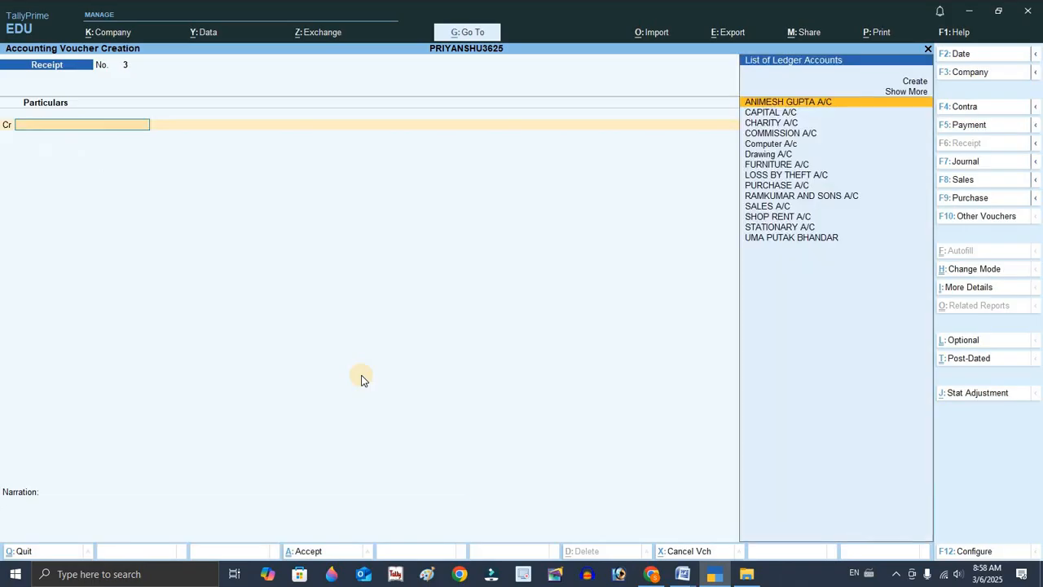
Open a payment voucher for the fifteenth transaction and debit SHOP RENT A/C for 5000.
{"action": "key", "text": "alt+Tab"}
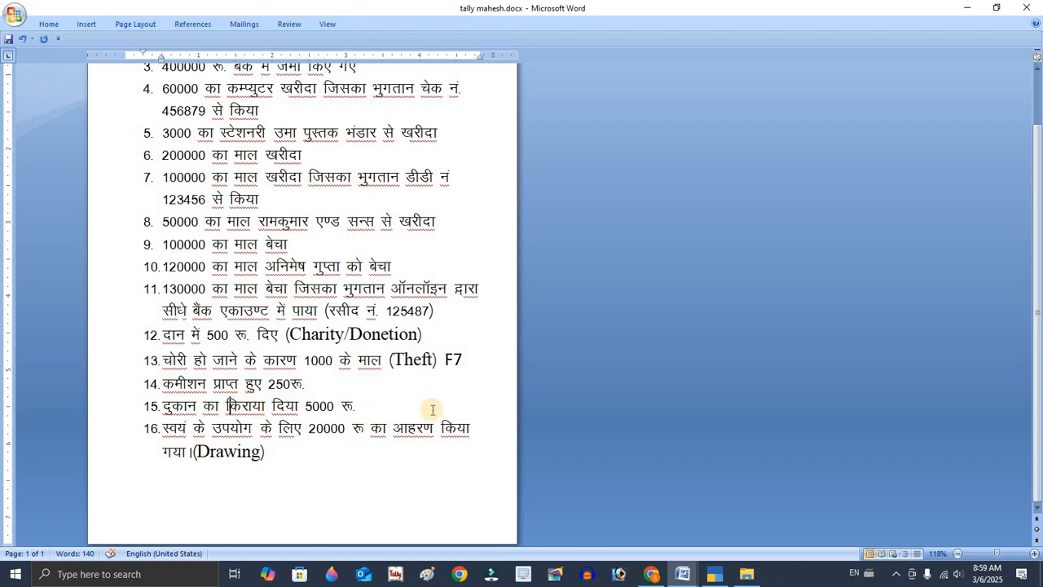
{"action": "key", "text": "alt+Tab"}
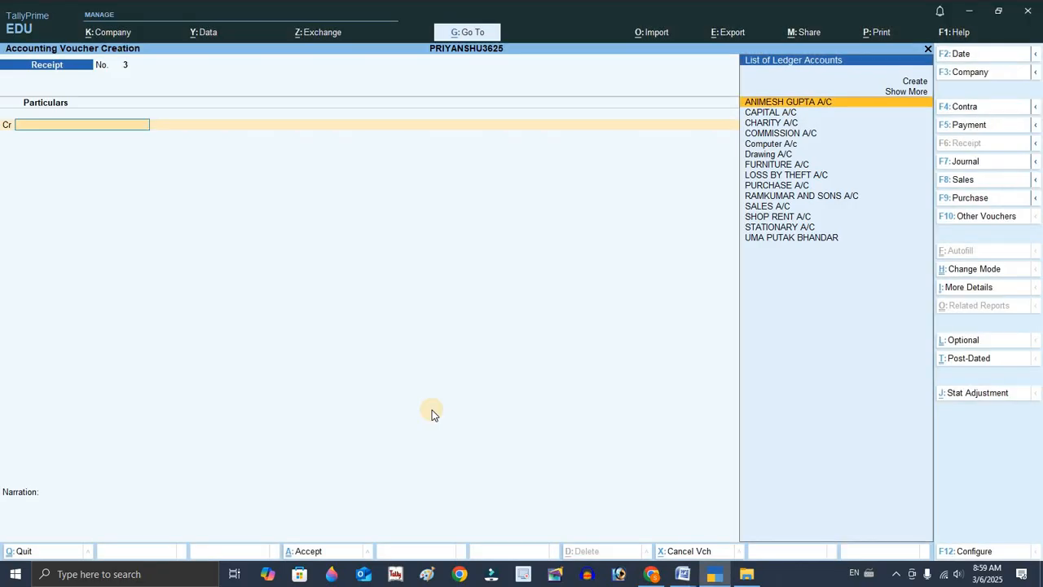
{"action": "key", "text": "F5"}
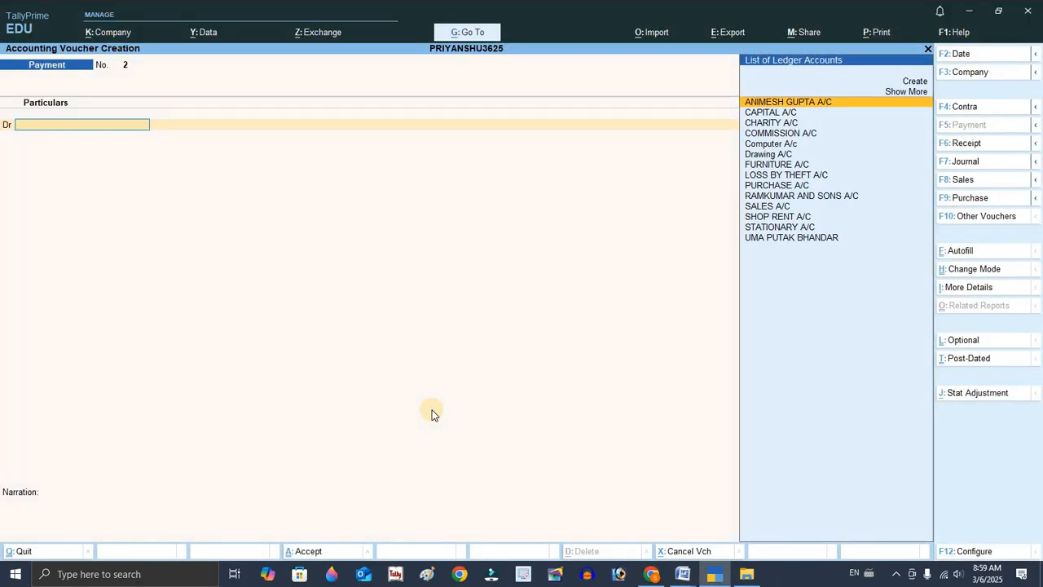
{"action": "key", "text": "Down"}
{"action": "key", "text": "Down"}
{"action": "key", "text": "Down"}
{"action": "key", "text": "Down"}
{"action": "key", "text": "Down"}
{"action": "key", "text": "Down"}
{"action": "key", "text": "Down"}
{"action": "key", "text": "Down"}
{"action": "key", "text": "Down"}
{"action": "key", "text": "Down"}
{"action": "key", "text": "Down"}
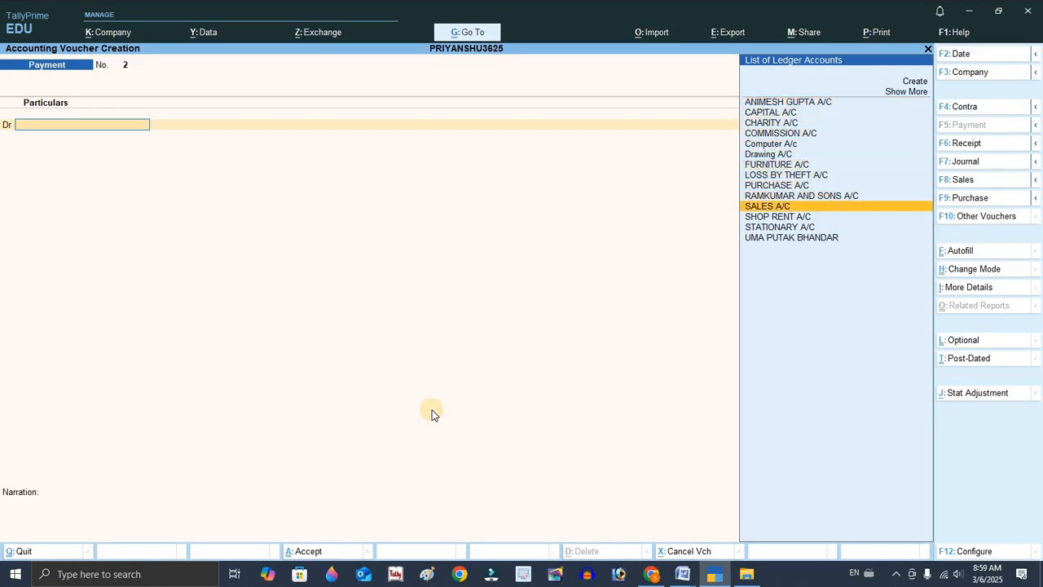
{"action": "key", "text": "Return"}
{"action": "key", "text": "alt+Tab"}
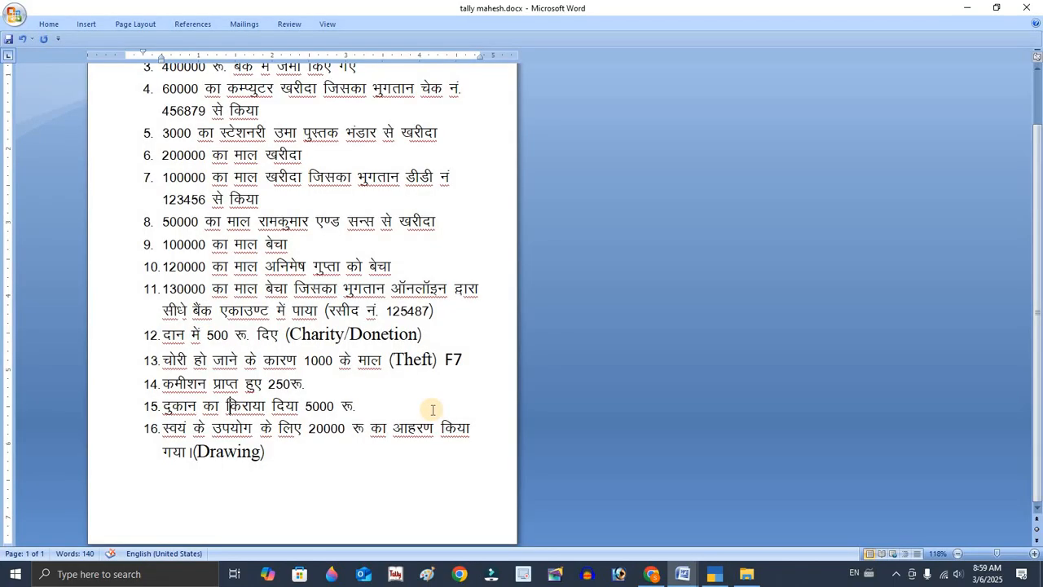
{"action": "key", "text": "alt+Tab"}
{"action": "type", "text": "5000"}
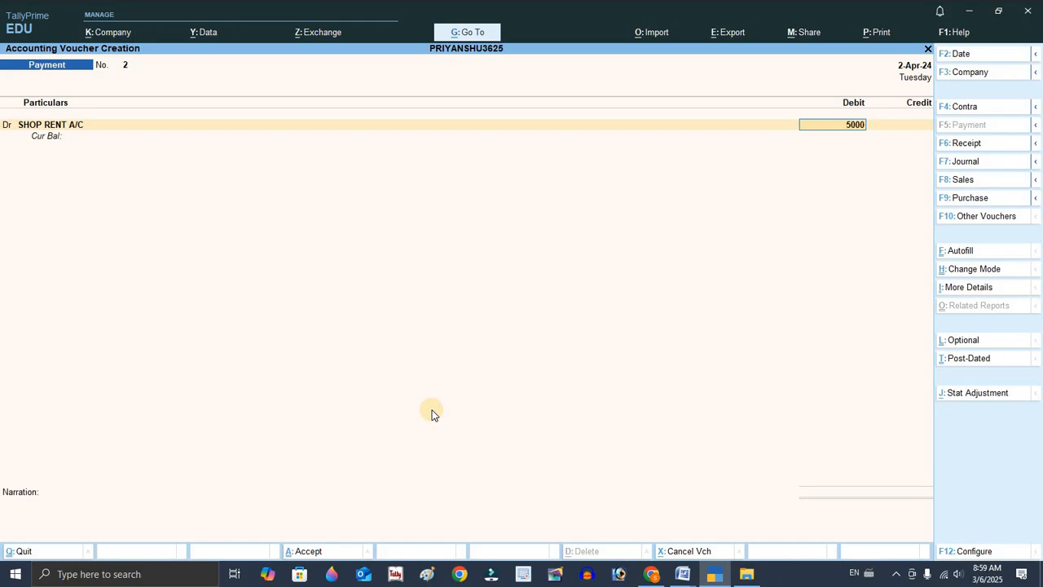
{"action": "key", "text": "Return"}
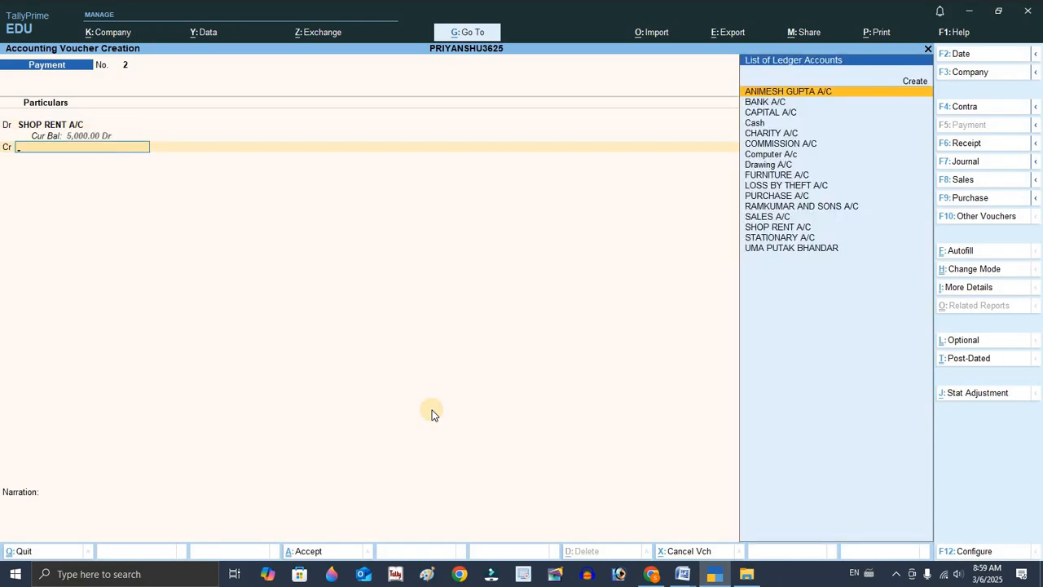
Credit Cash for 5000 and save the payment voucher.
{"action": "type", "text": "Cash"}
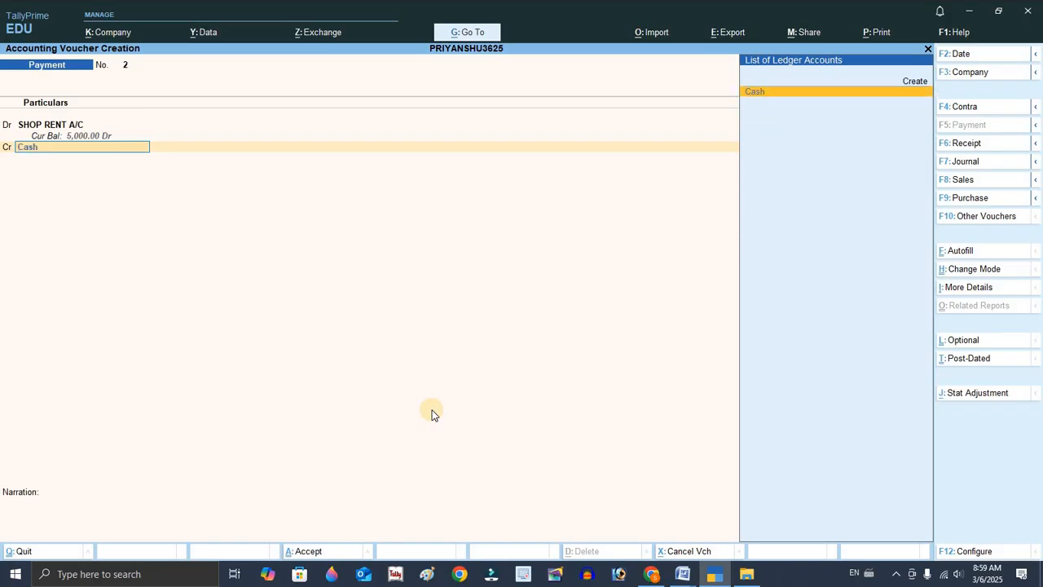
{"action": "key", "text": "Return"}
{"action": "key", "text": "Return"}
{"action": "key", "text": "Return"}
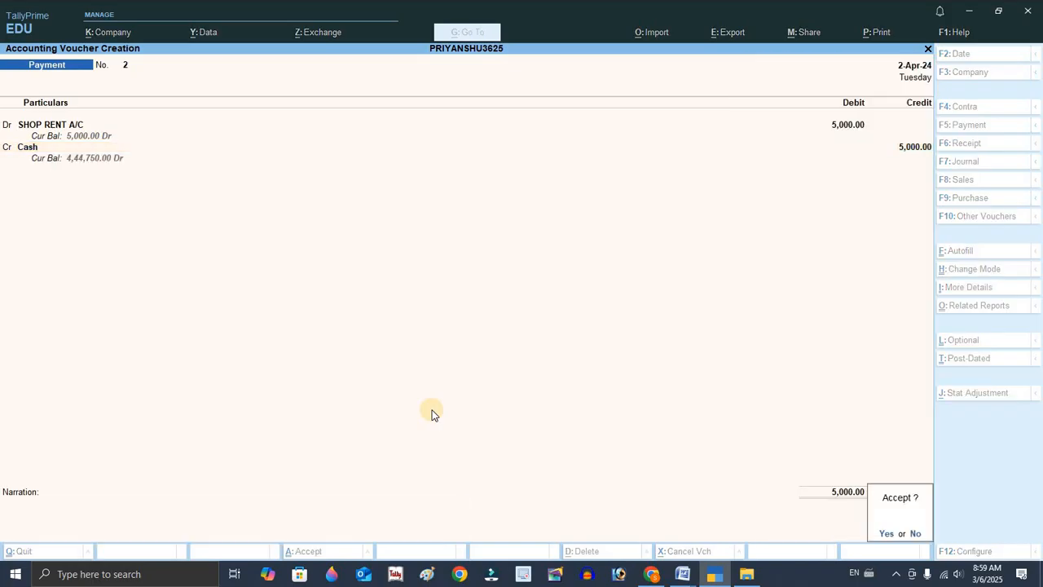
{"action": "key", "text": "Return"}
Debit Drawing A/C for 20000 in a new payment voucher for the sixteenth transaction.
{"action": "key", "text": "alt+Tab"}
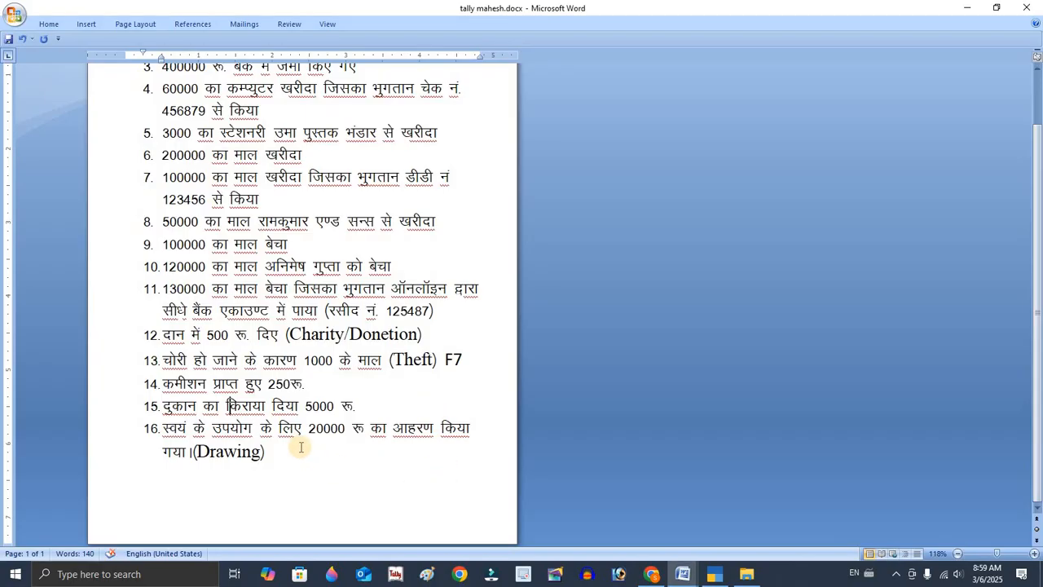
{"action": "left_click", "coordinate": [266, 454]}
{"action": "key", "text": "alt+Tab"}
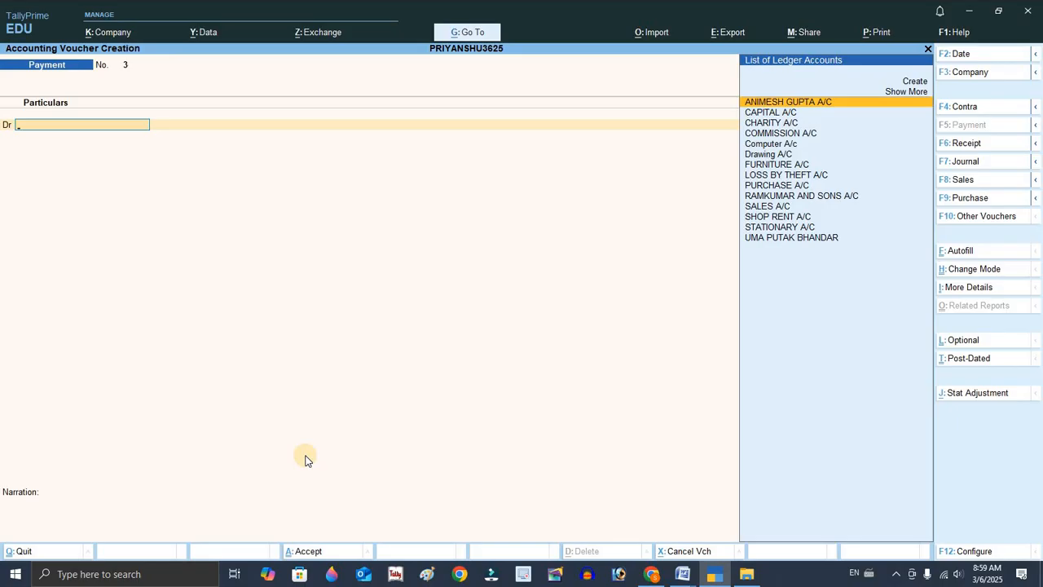
{"action": "key", "text": "Down"}
{"action": "key", "text": "Down"}
{"action": "key", "text": "Down"}
{"action": "key", "text": "Down"}
{"action": "key", "text": "Down"}
{"action": "key", "text": "Down"}
{"action": "key", "text": "Down"}
{"action": "key", "text": "Down"}
{"action": "key", "text": "Down"}
{"action": "key", "text": "Down"}
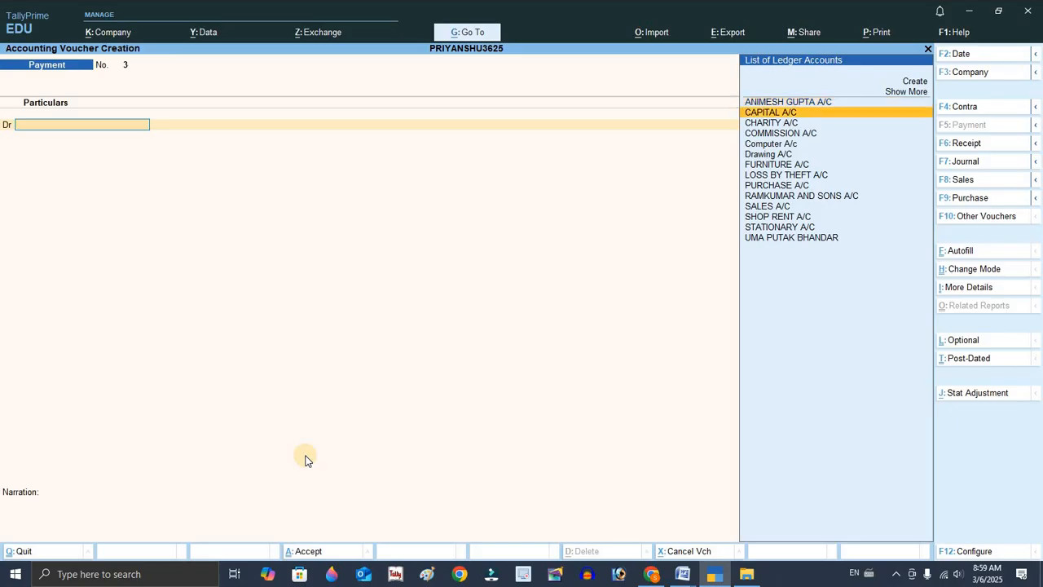
{"action": "key", "text": "Up"}
{"action": "key", "text": "Up"}
{"action": "key", "text": "Up"}
{"action": "key", "text": "Up"}
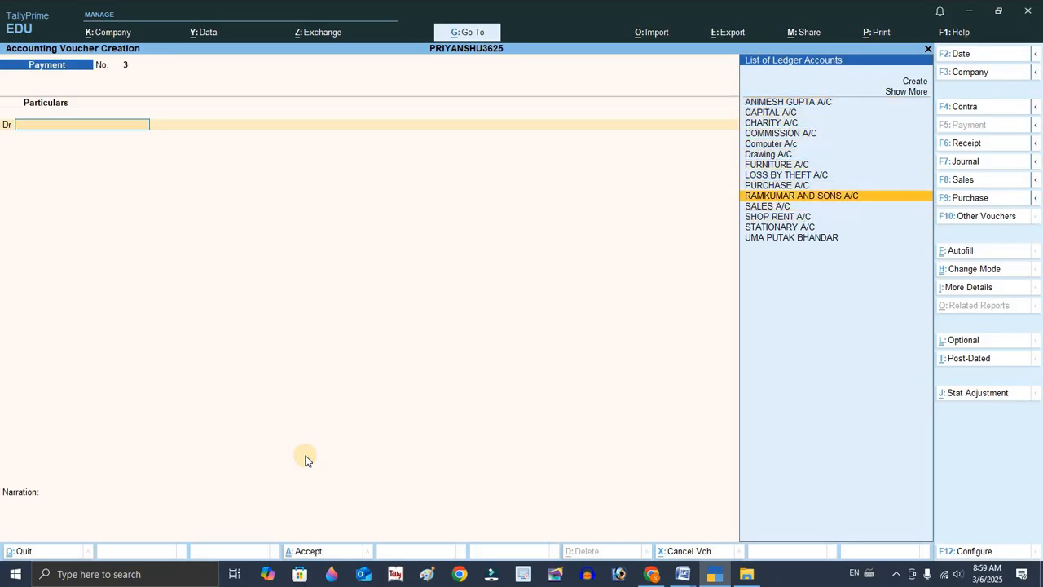
{"action": "key", "text": "Up"}
{"action": "key", "text": "Return"}
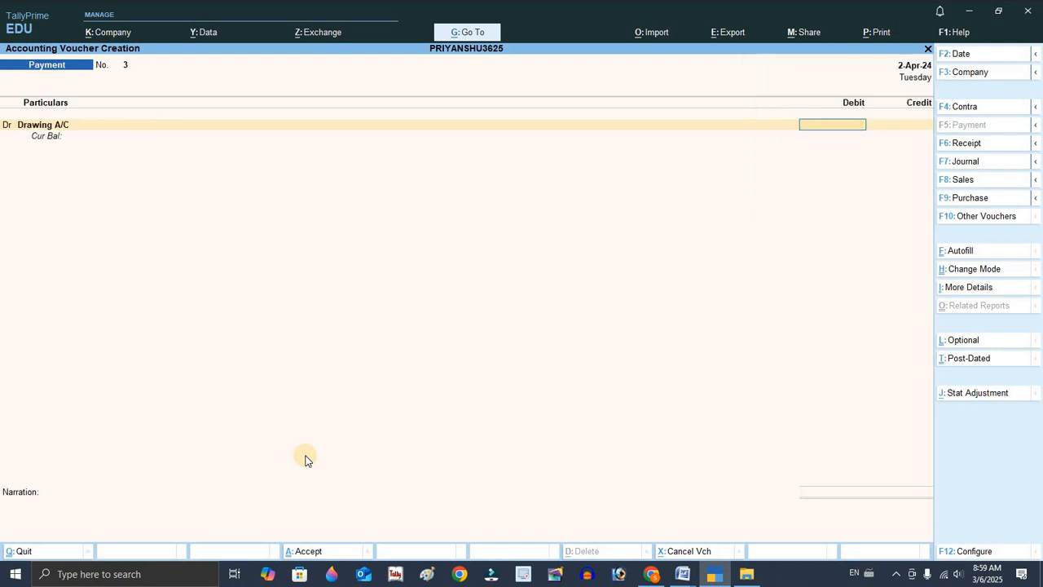
{"action": "type", "text": "20000"}
{"action": "key", "text": "Return"}
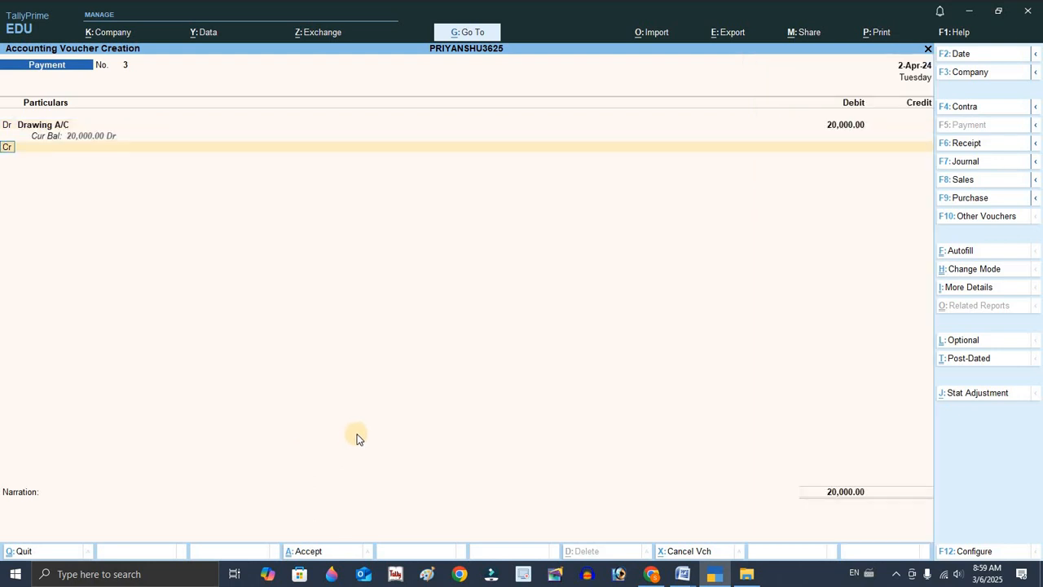
Credit Cash for 20000 and save the payment voucher.
{"action": "type", "text": "Ca"}
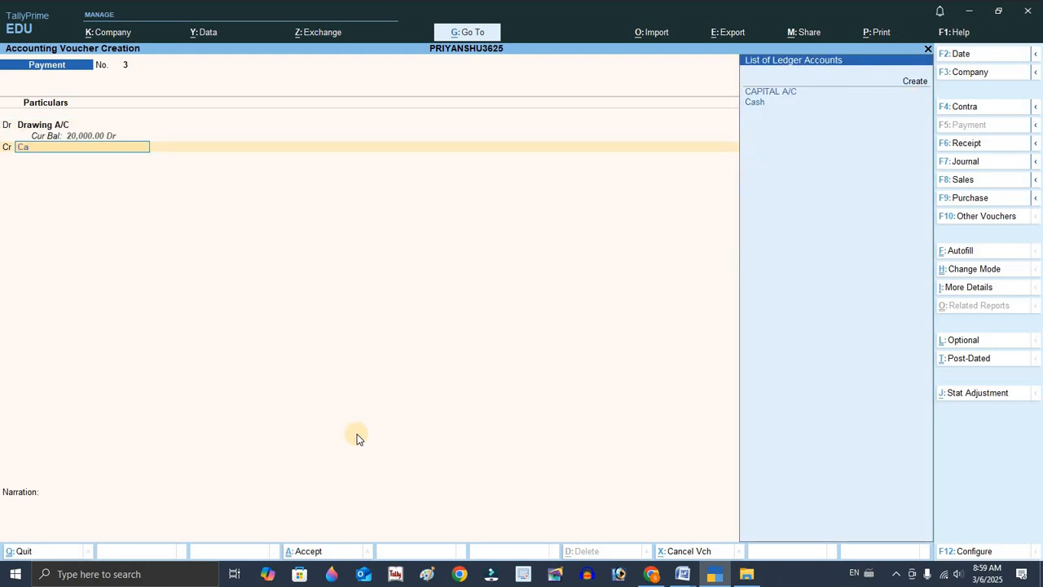
{"action": "key", "text": "Return"}
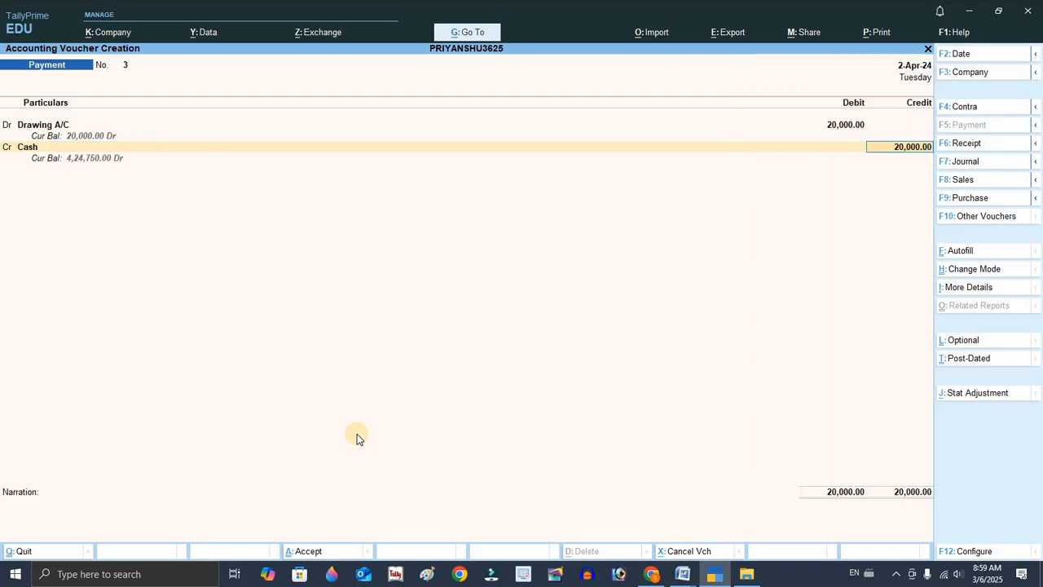
{"action": "key", "text": "Return"}
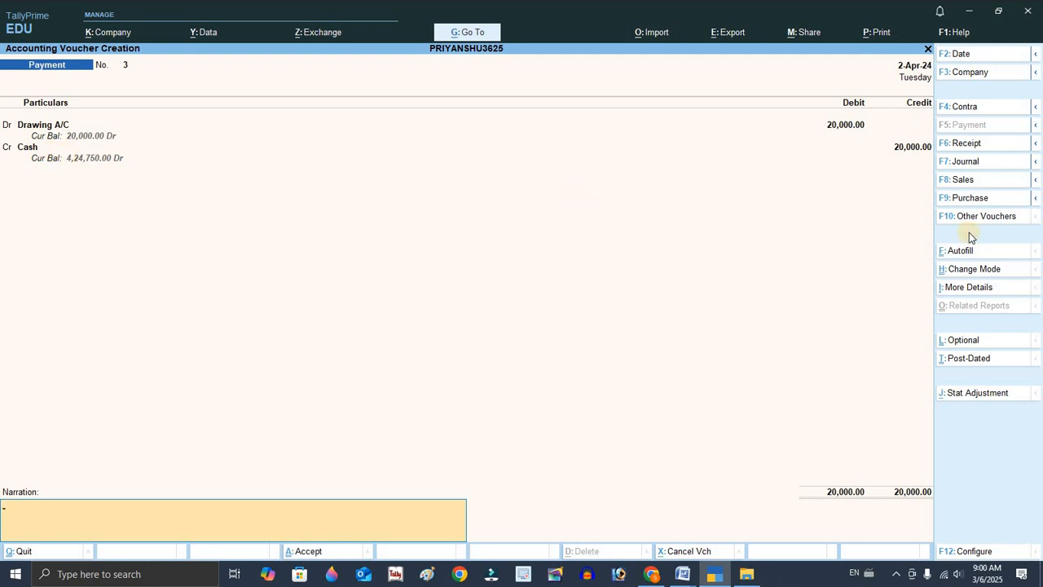
{"action": "key", "text": "Return"}
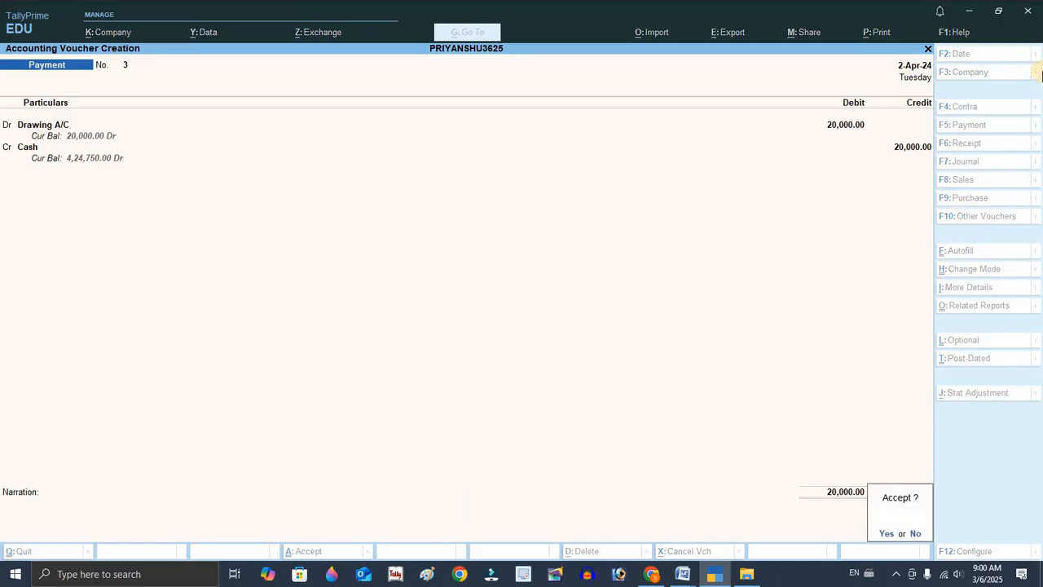
{"action": "key", "text": "Return"}
Leave voucher entry and open the Day Book to review all recorded vouchers.
{"action": "key", "text": "Escape"}
{"action": "key", "text": "Return"}
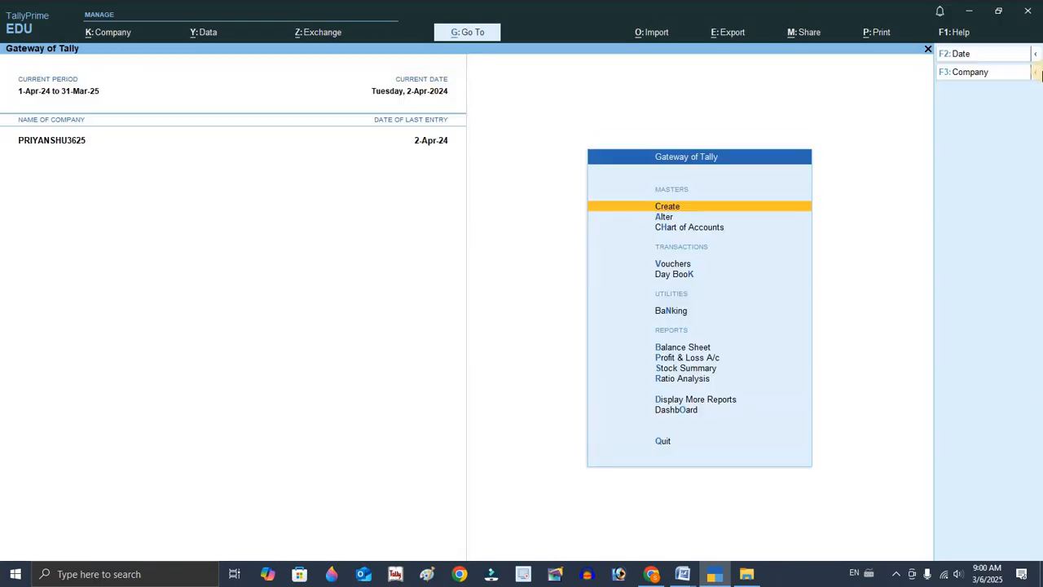
{"action": "key", "text": "Down"}
{"action": "key", "text": "Down"}
{"action": "key", "text": "Down"}
{"action": "key", "text": "Down"}
{"action": "key", "text": "Down"}
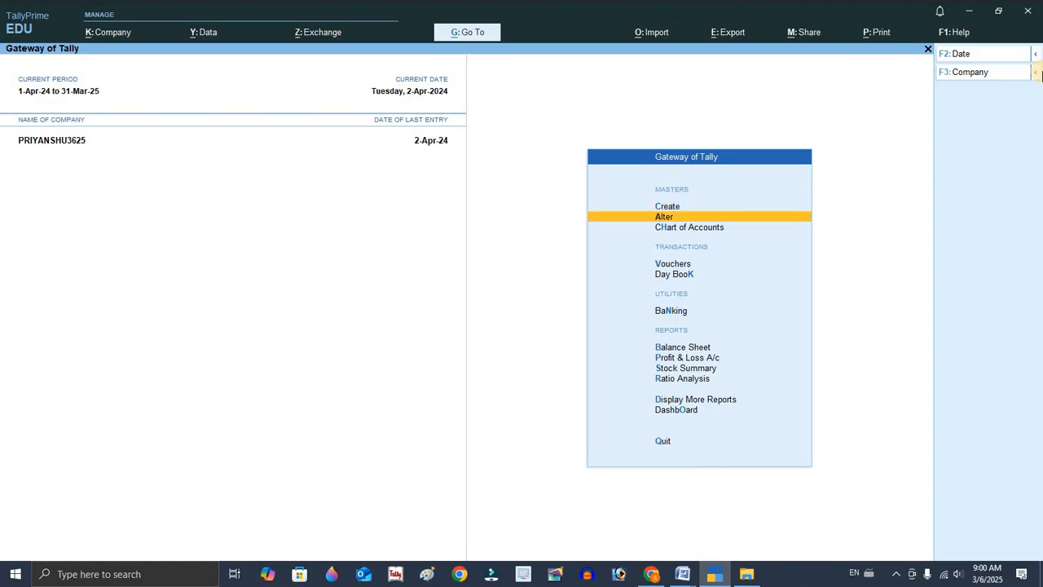
{"action": "key", "text": "Up"}
{"action": "key", "text": "Return"}
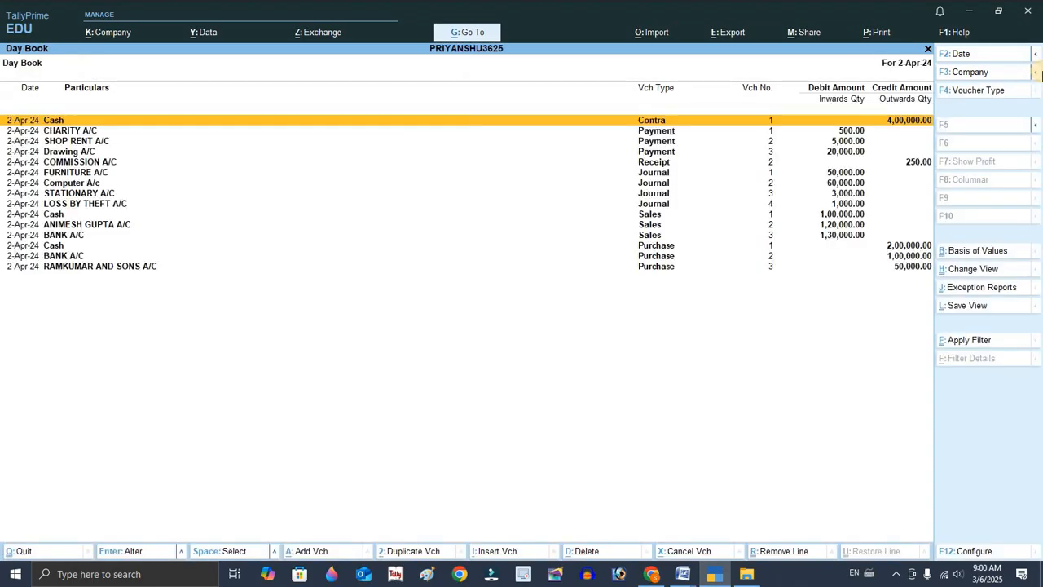
Change the Day Book period to run from 1-4-2024 so every voucher is listed.
{"action": "key", "text": "alt"}
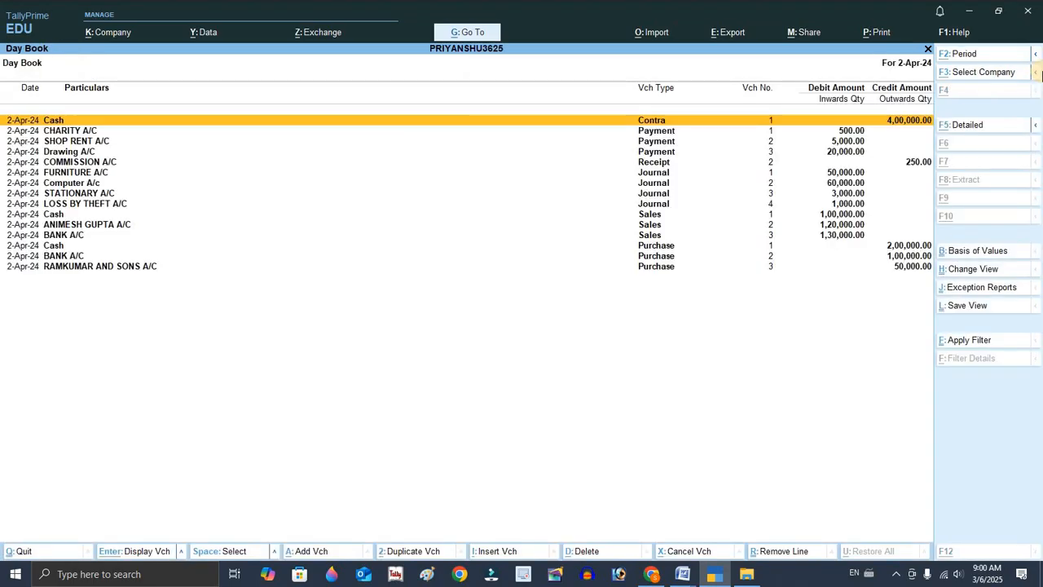
{"action": "key", "text": "alt+F2"}
{"action": "type", "text": "1"}
{"action": "key", "text": "Return"}
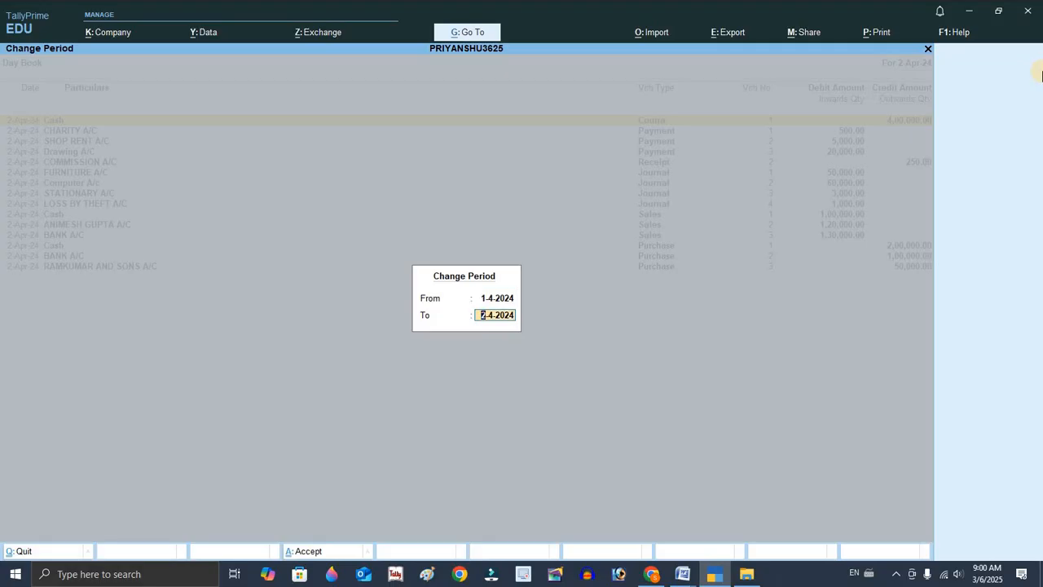
{"action": "key", "text": "Return"}
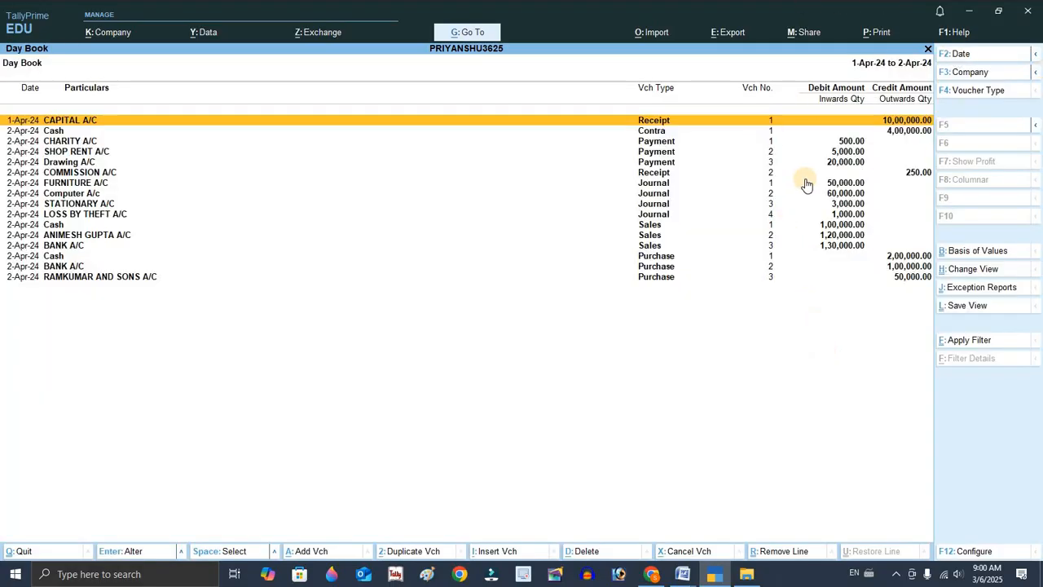
Open the Balance Sheet and switch it to the detailed view to examine the account groups.
{"action": "key", "text": "Escape"}
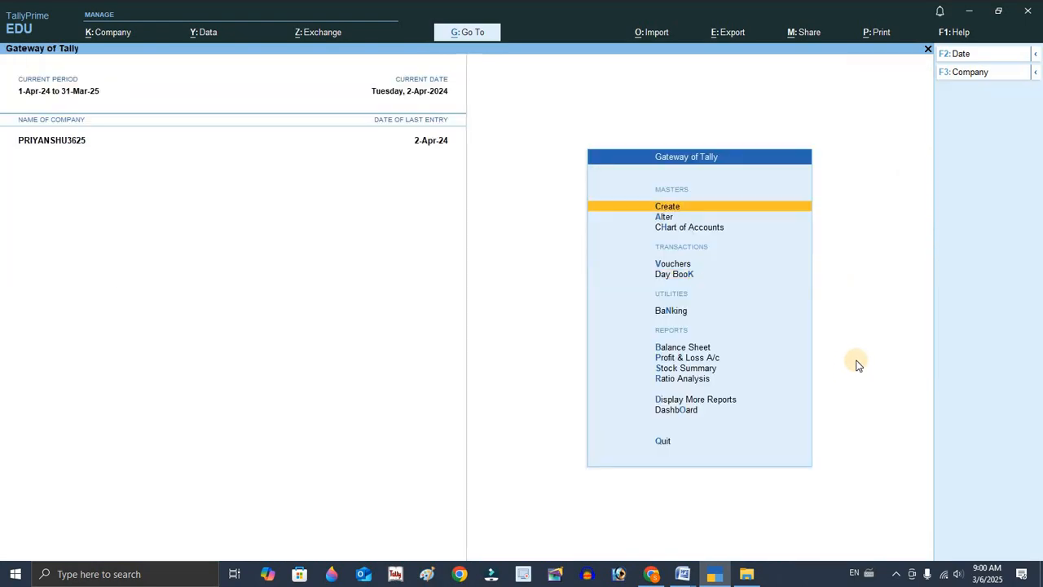
{"action": "key", "text": "Down"}
{"action": "key", "text": "Down"}
{"action": "key", "text": "Down"}
{"action": "key", "text": "Down"}
{"action": "key", "text": "Down"}
{"action": "key", "text": "Down"}
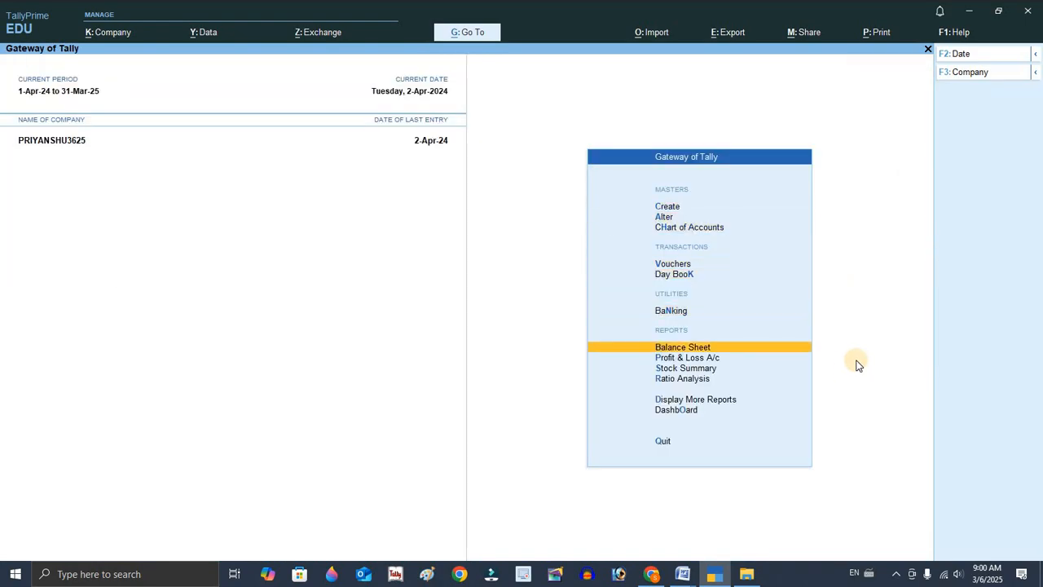
{"action": "key", "text": "Return"}
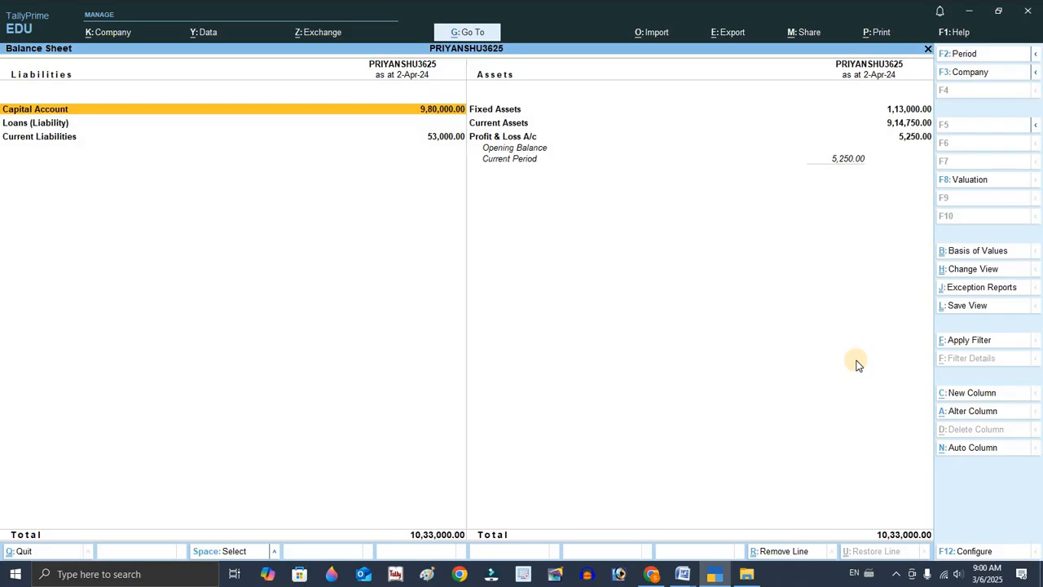
{"action": "key", "text": "alt+F5"}
{"action": "key", "text": "alt+F5"}
{"action": "key", "text": "alt+F5"}
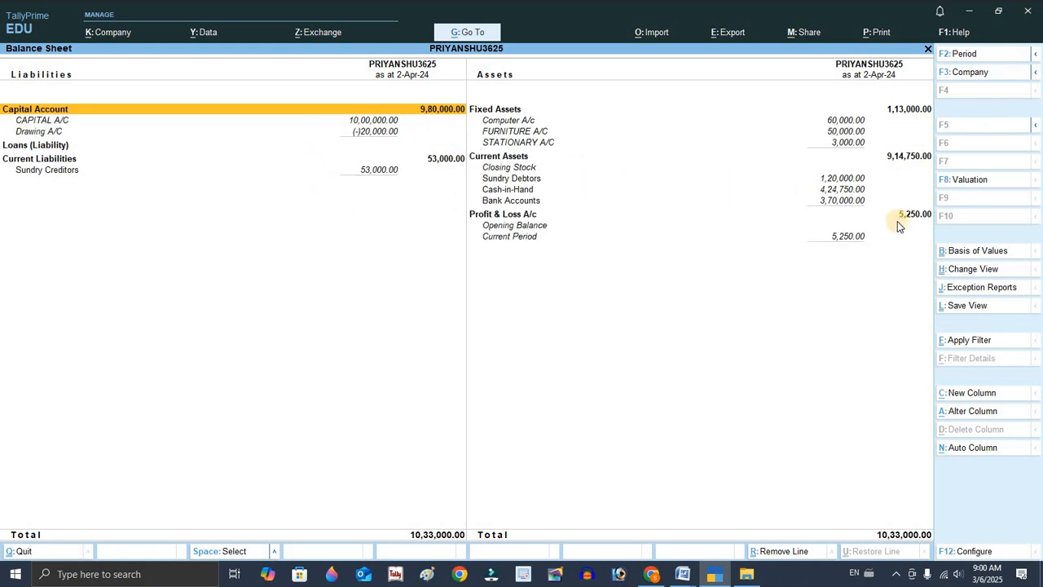